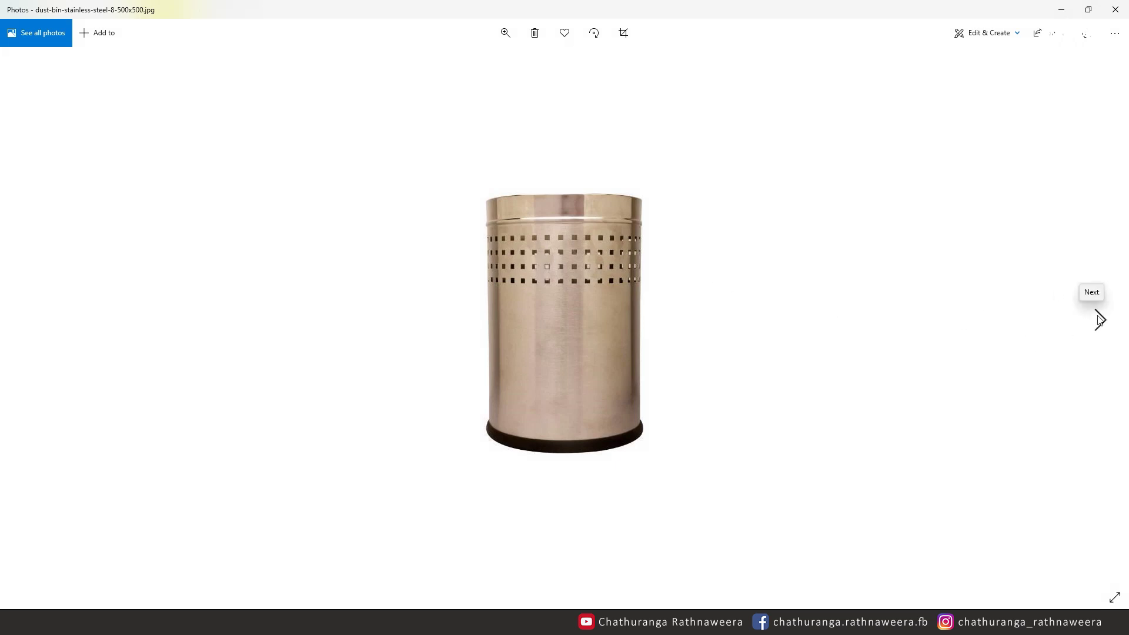
# Step: Flip back and forth between the perforated stainless dustbin photos and the black mesh bin photo
pyautogui.click(1100, 319)
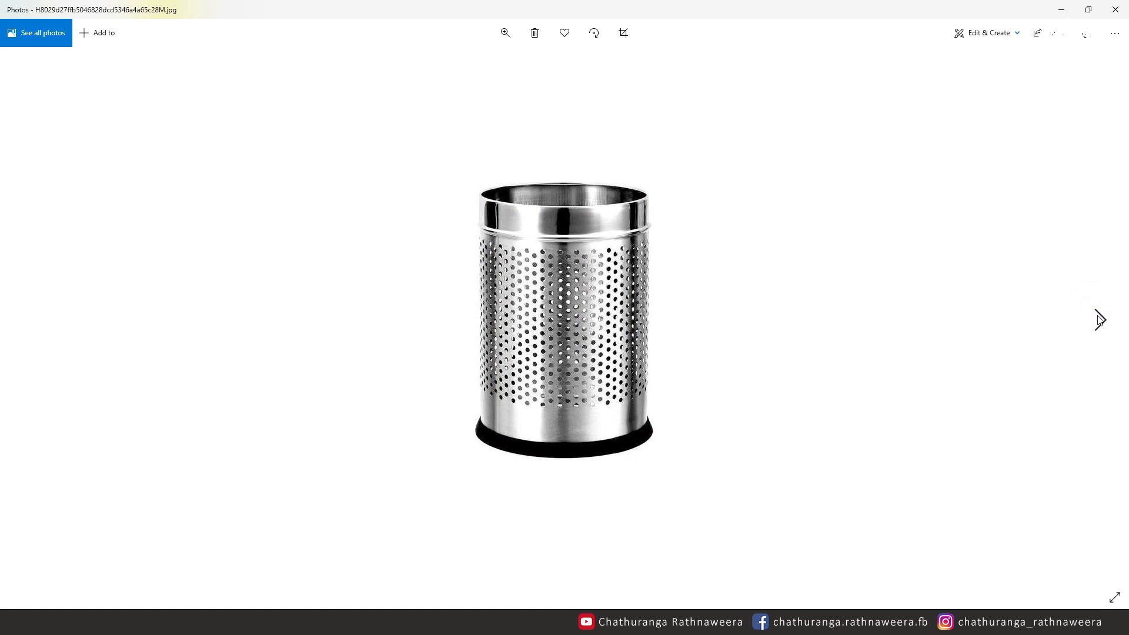
pyautogui.click(1099, 320)
pyautogui.click(28, 321)
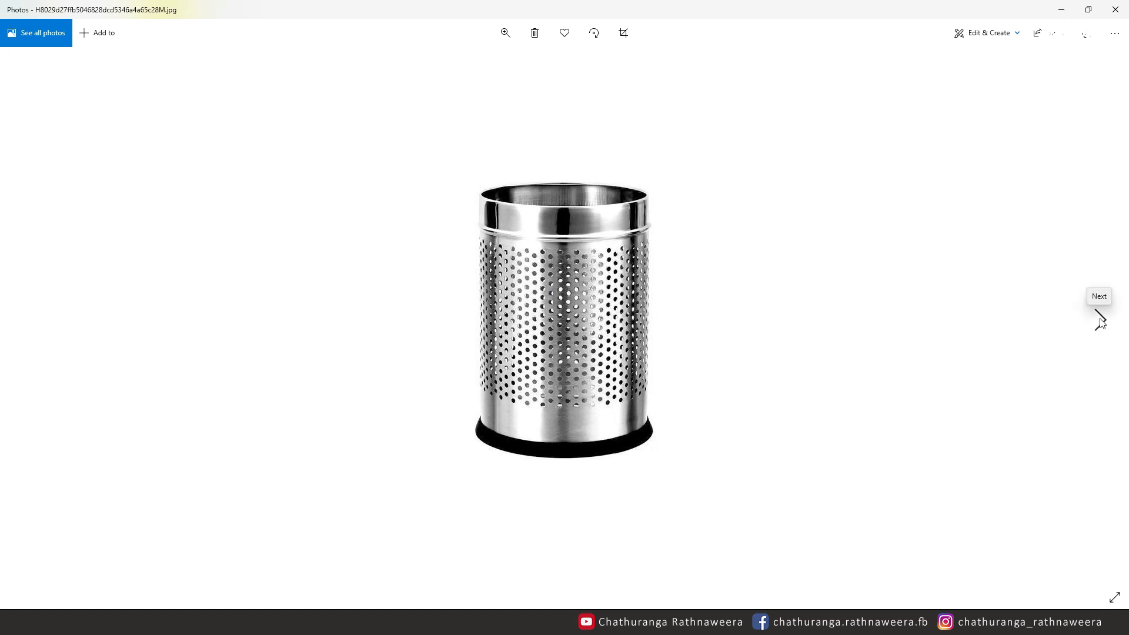
pyautogui.click(1100, 320)
pyautogui.click(28, 319)
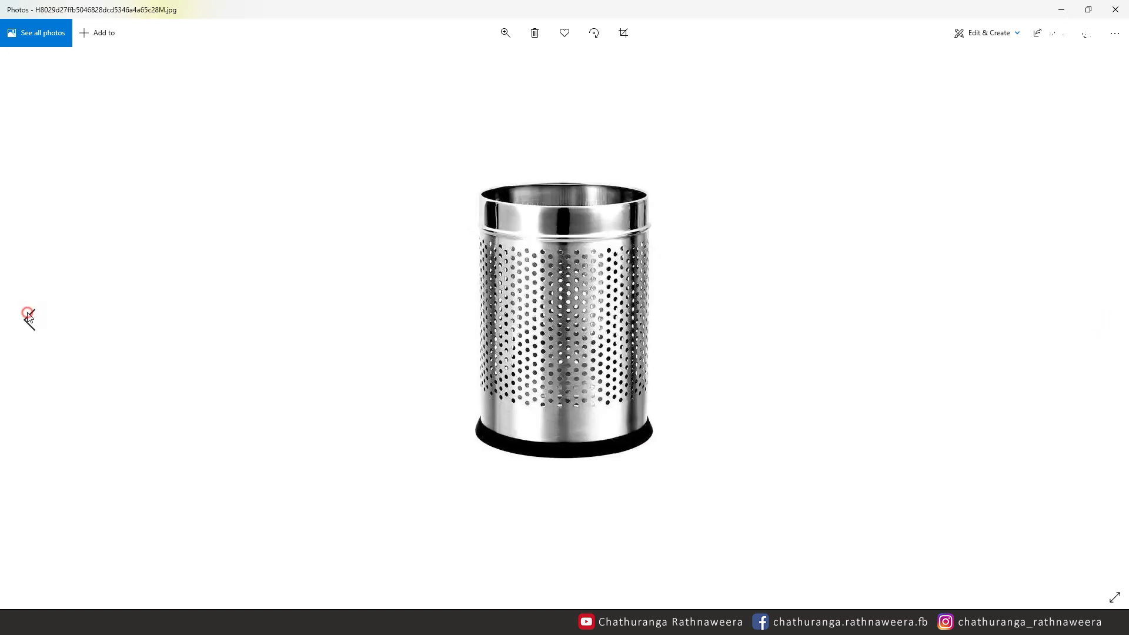
pyautogui.click(1099, 320)
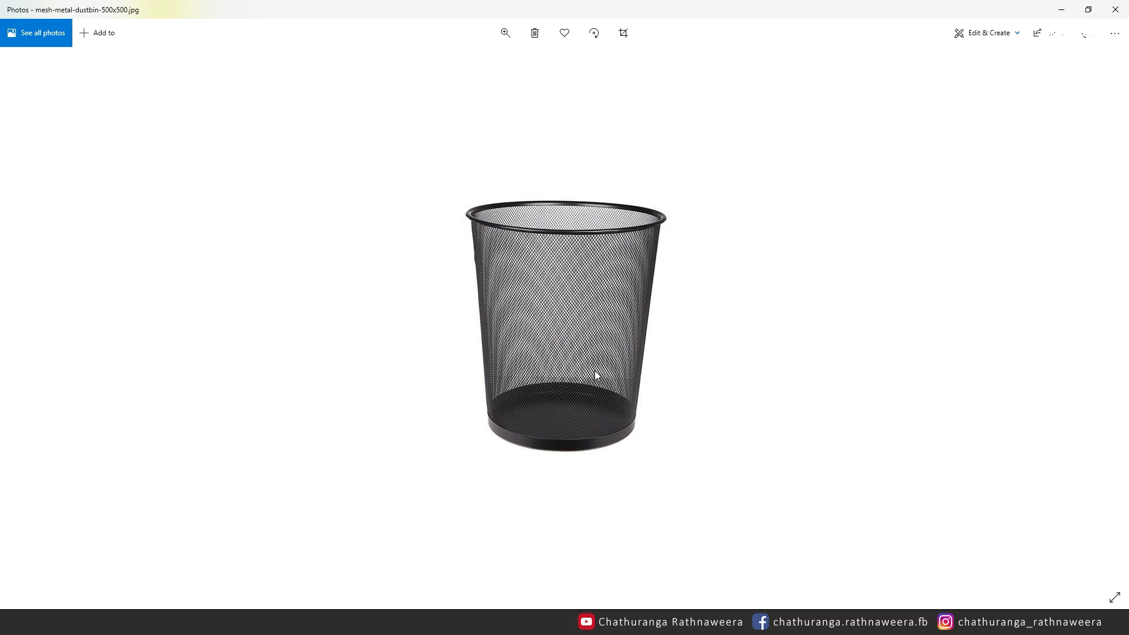
pyautogui.click(30, 324)
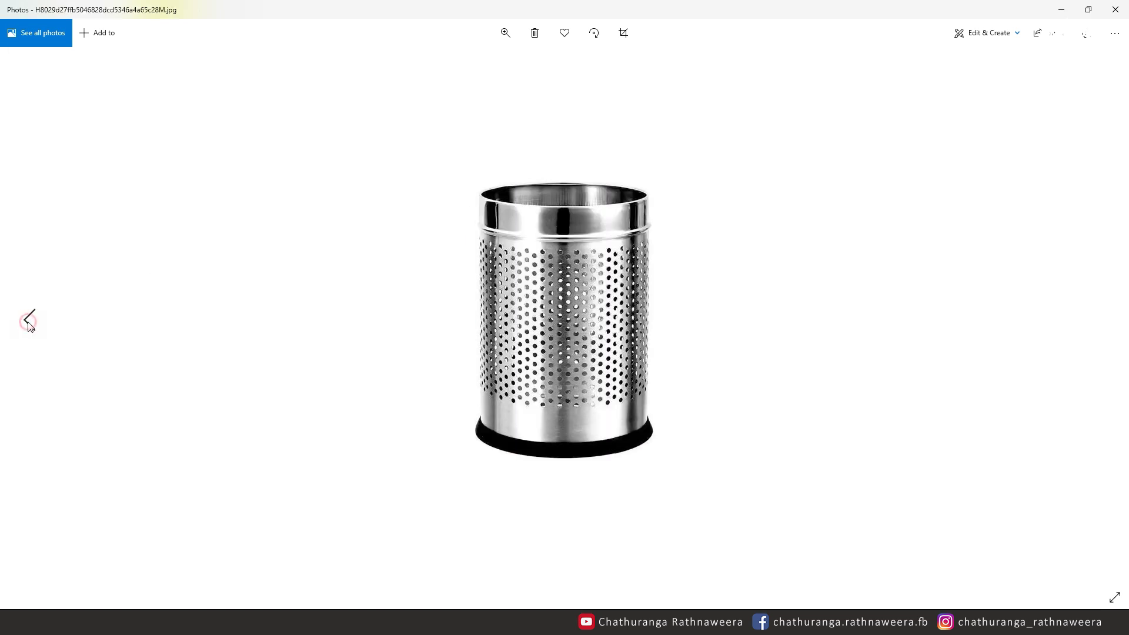
pyautogui.click(30, 323)
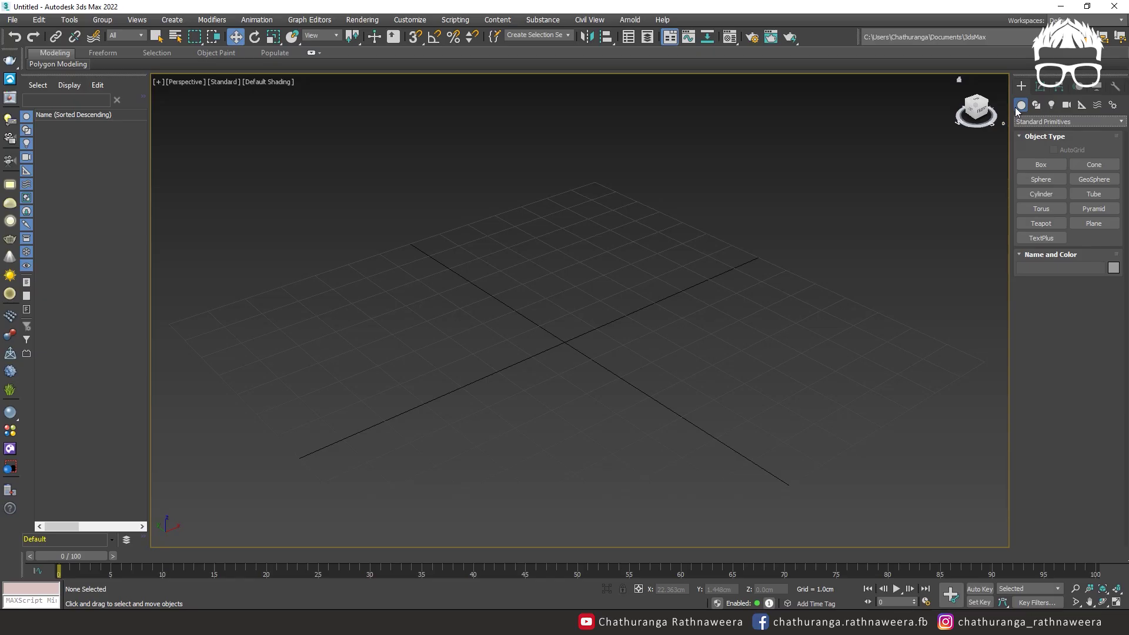
# Step: Draw a cylinder at the grid centre, 5.905cm tall, with its edges shown over the shading
pyautogui.click(1041, 194)
pyautogui.moveTo(564, 338); pyautogui.dragTo(746, 365)
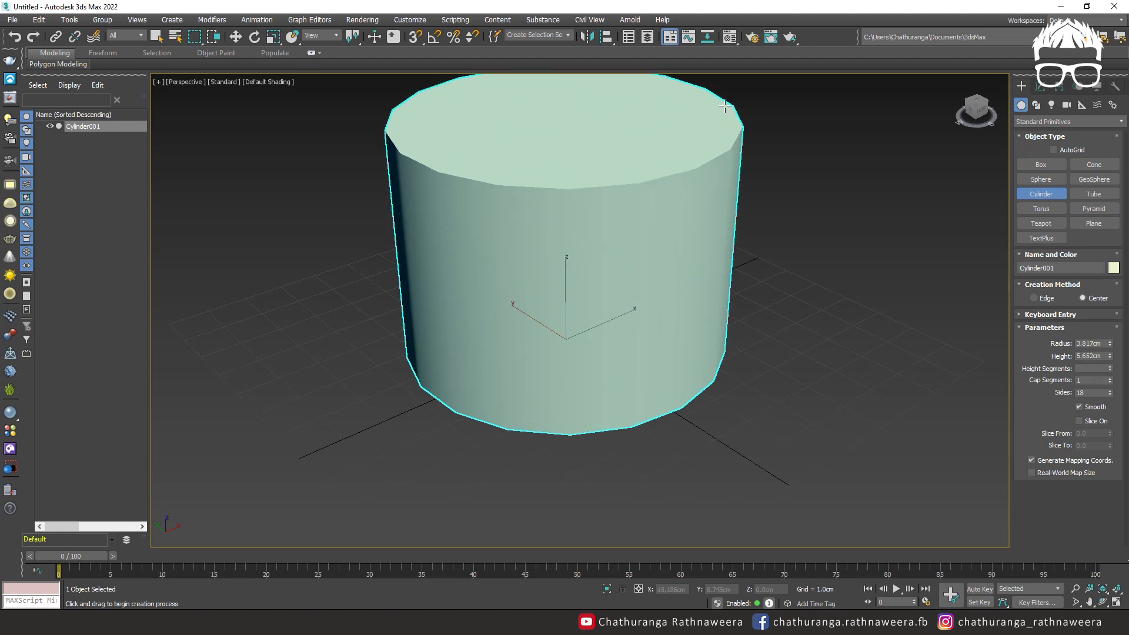
pyautogui.click(725, 105)
pyautogui.scroll(-2, 735, 317)
pyautogui.scroll(-2, 742, 341)
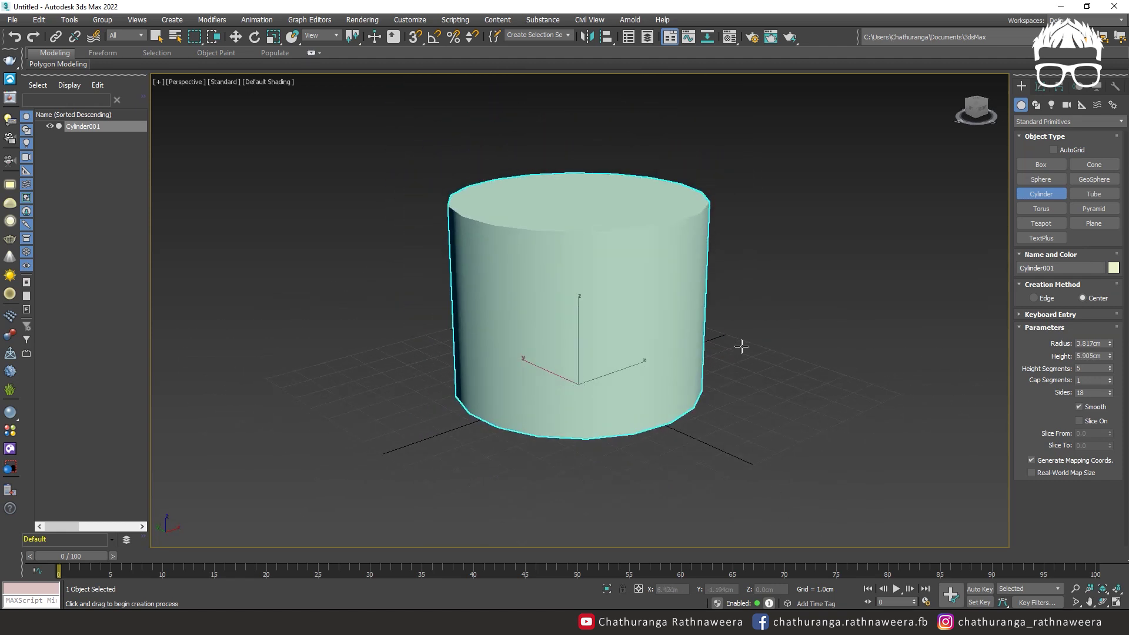
pyautogui.press('F4')
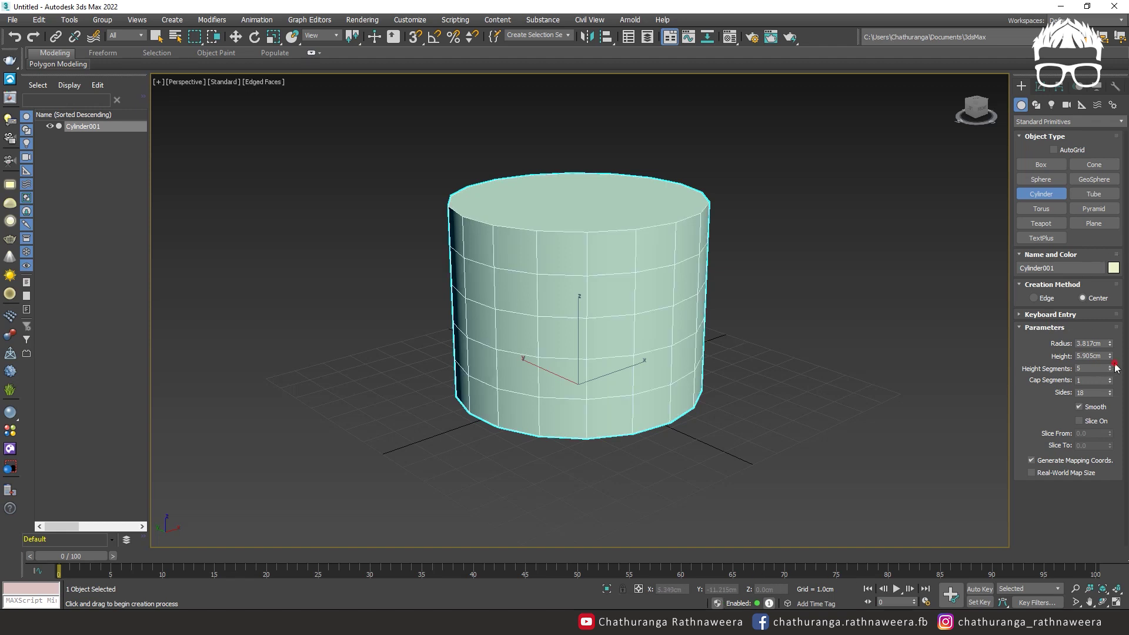
# Step: Give the cylinder 1 height segment and 60 sides, and view it from the front
pyautogui.moveTo(1109, 369); pyautogui.dragTo(1104, 368)
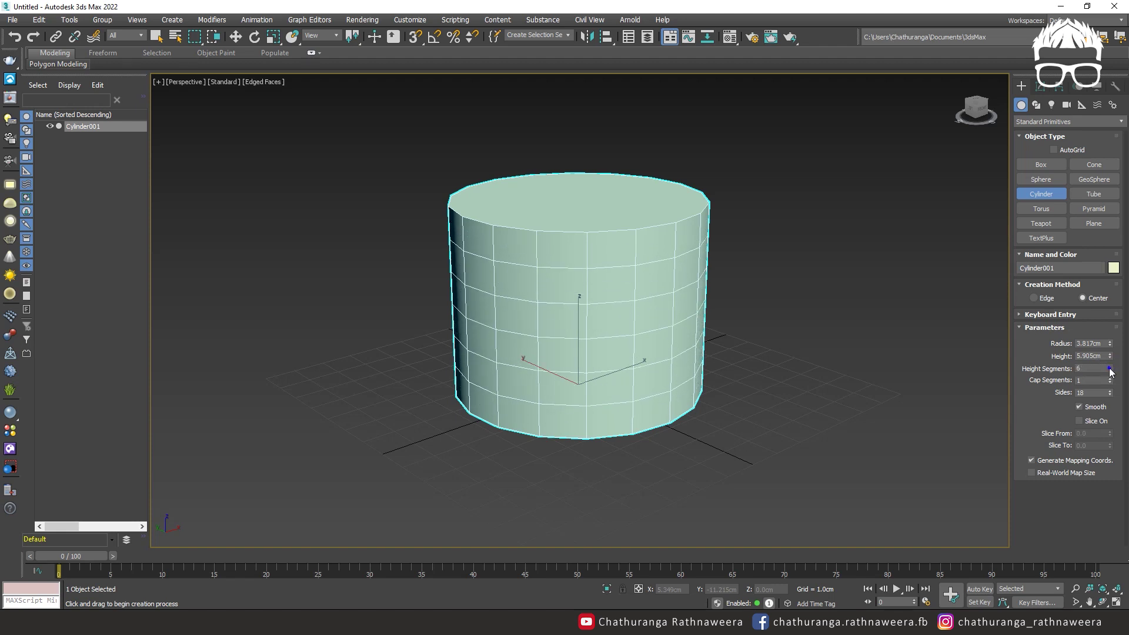
pyautogui.rightClick(1109, 369)
pyautogui.doubleClick(1093, 393)
pyautogui.write('60')
pyautogui.press('Return')
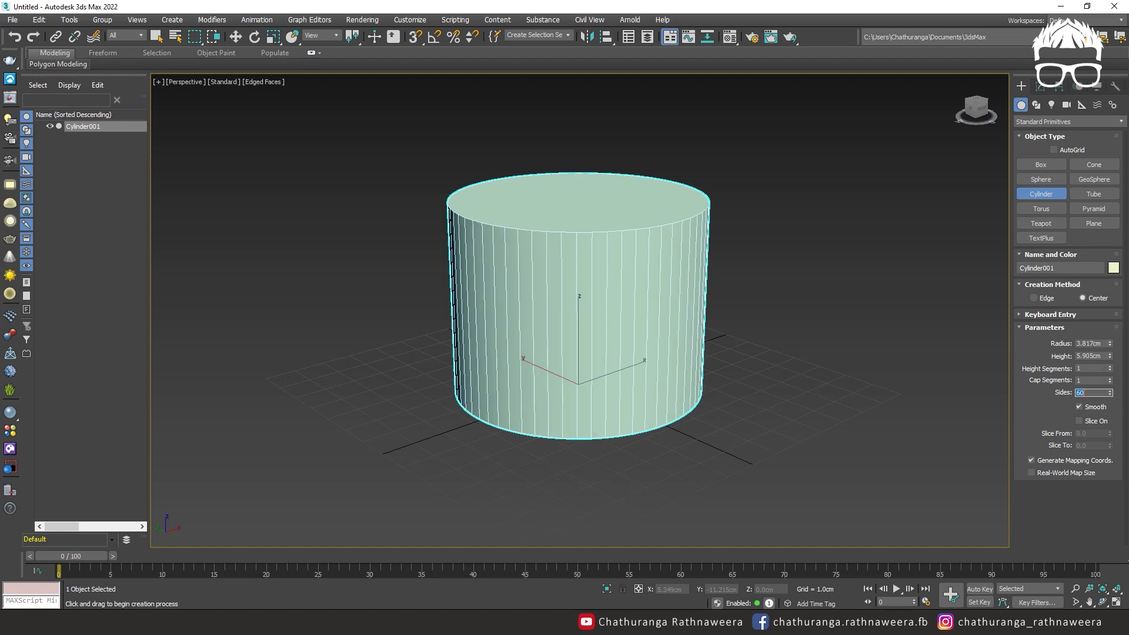
pyautogui.keyDown('alt'); pyautogui.moveTo(667, 272); pyautogui.dragTo(576, 308, button='middle'); pyautogui.keyUp('alt')
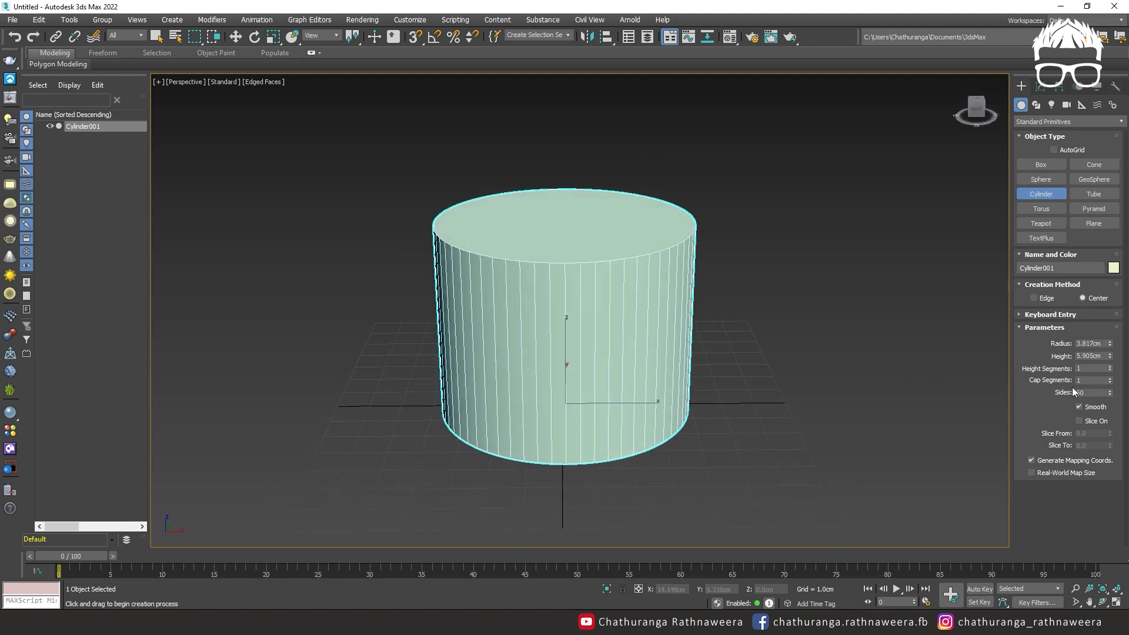
pyautogui.keyDown('alt'); pyautogui.moveTo(660, 386); pyautogui.dragTo(656, 377, button='middle'); pyautogui.keyUp('alt')
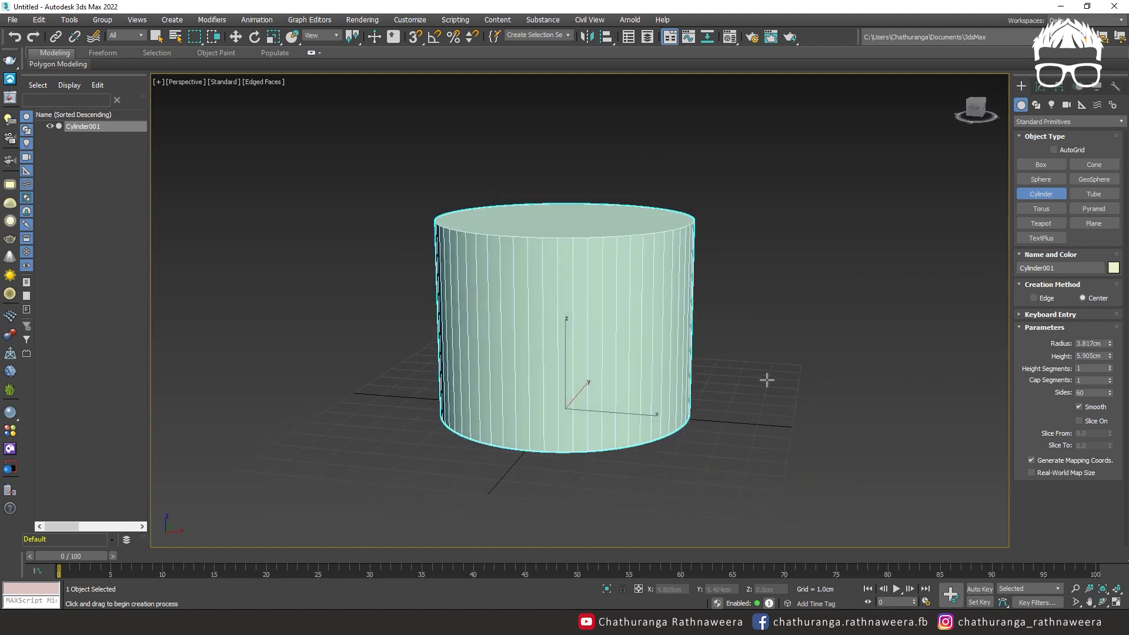
pyautogui.moveTo(767, 380)
pyautogui.keyDown('alt'); pyautogui.mouseDown(button='middle')
pyautogui.moveTo(741, 371)
pyautogui.moveTo(759, 372)
pyautogui.moveTo(748, 391)
pyautogui.mouseUp(button='middle'); pyautogui.keyUp('alt')
# Step: Zero the cylinder's X and Y position and convert it to Editable Poly
pyautogui.press('w')
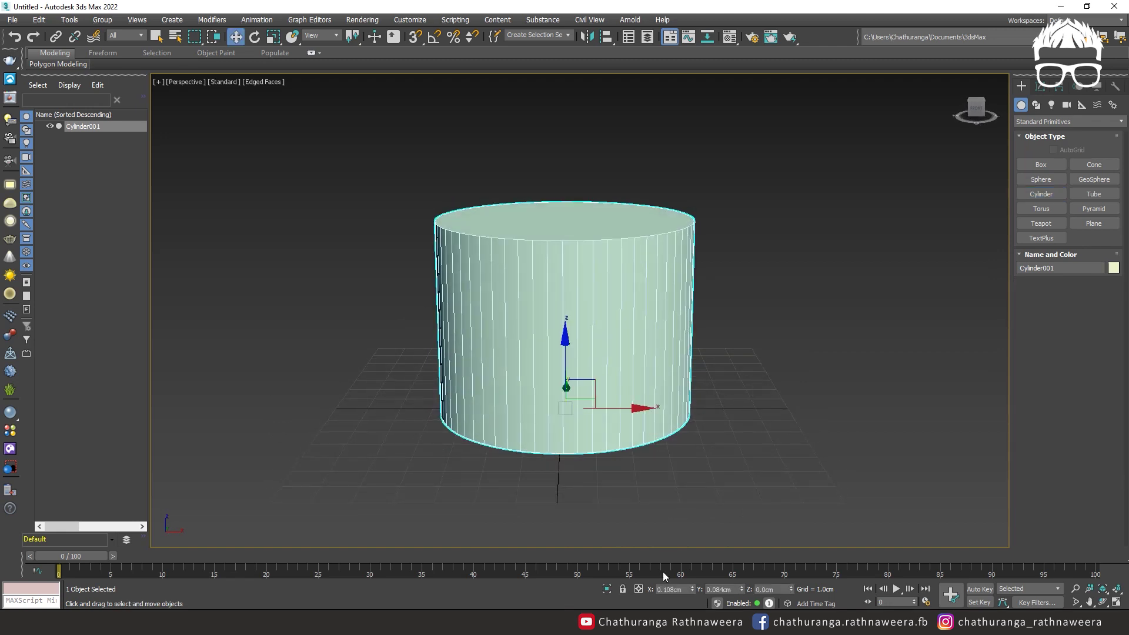
pyautogui.moveTo(758, 382)
pyautogui.keyDown('alt'); pyautogui.mouseDown(button='middle')
pyautogui.moveTo(746, 334)
pyautogui.moveTo(760, 396)
pyautogui.mouseUp(button='middle'); pyautogui.keyUp('alt')
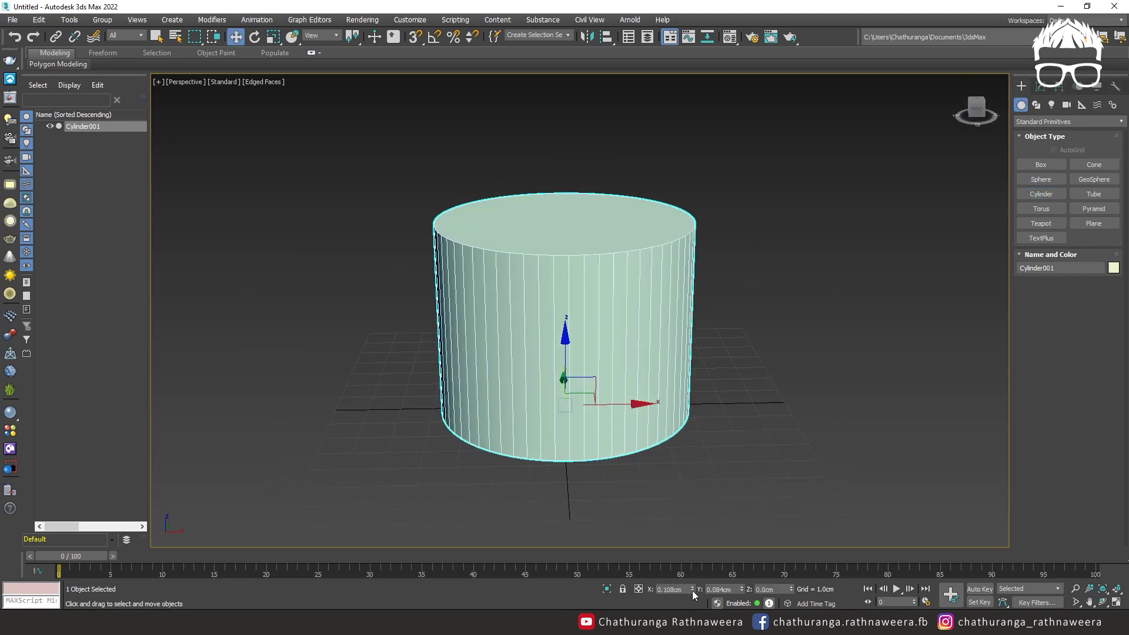
pyautogui.rightClick(693, 592)
pyautogui.rightClick(742, 589)
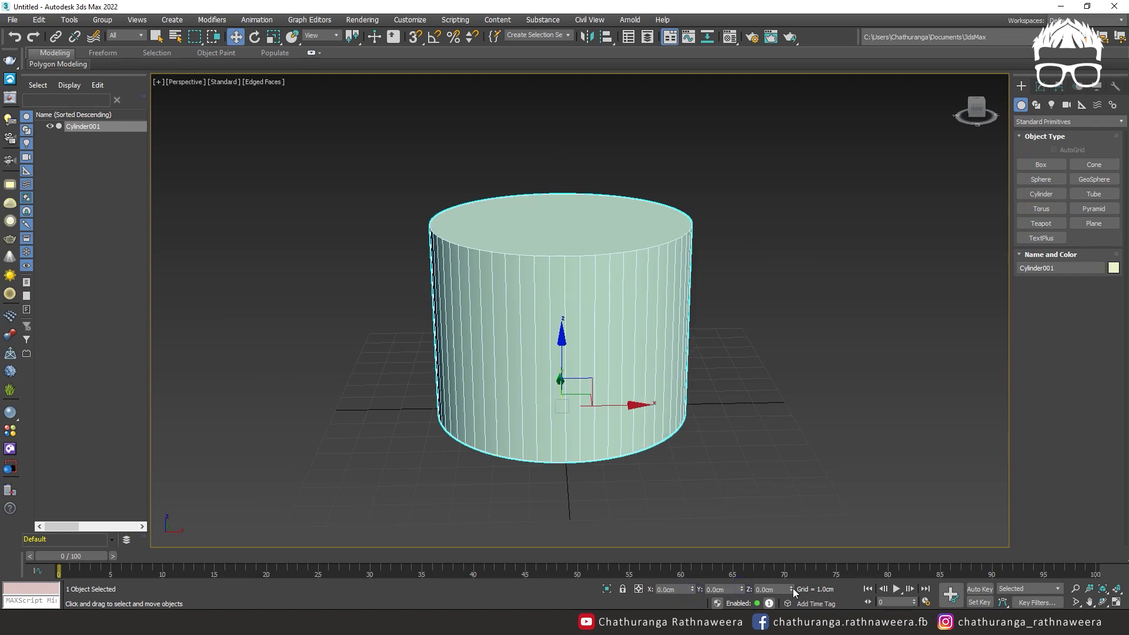
pyautogui.rightClick(534, 309)
pyautogui.moveTo(582, 431)
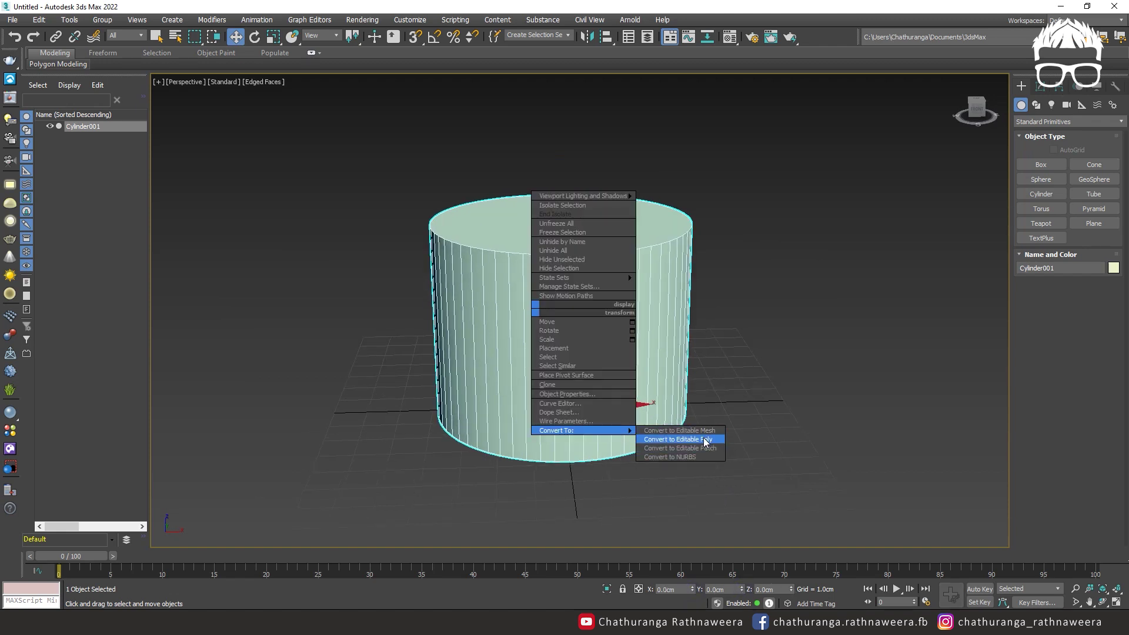
pyautogui.click(705, 441)
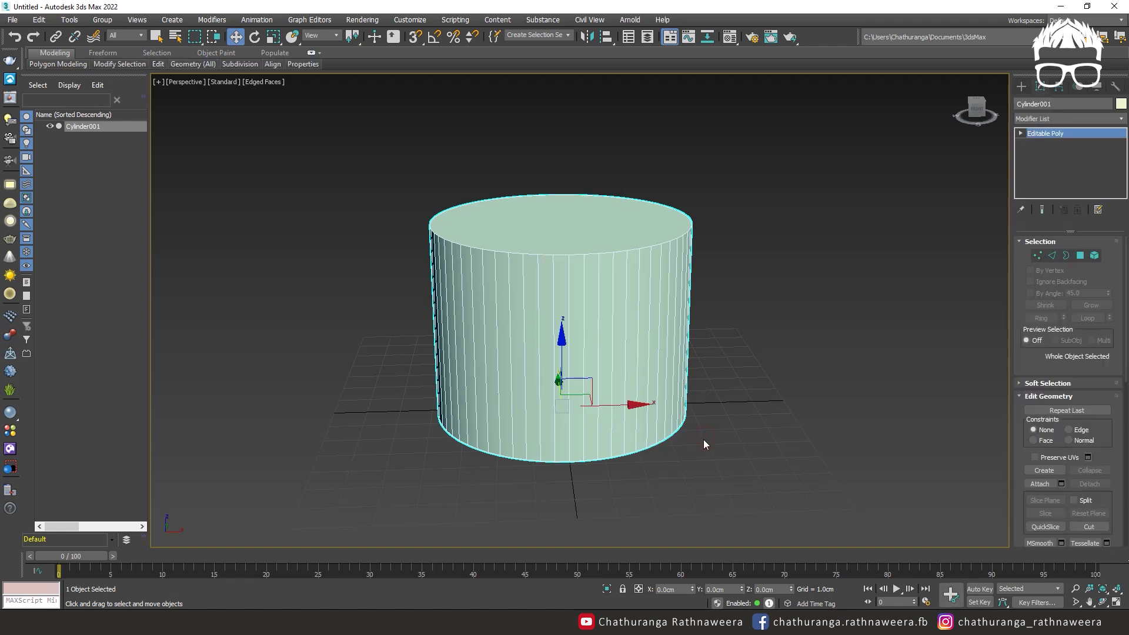
# Step: Delete the cylinder's top cap polygon to leave its top open
pyautogui.press('4')
pyautogui.click(499, 243)
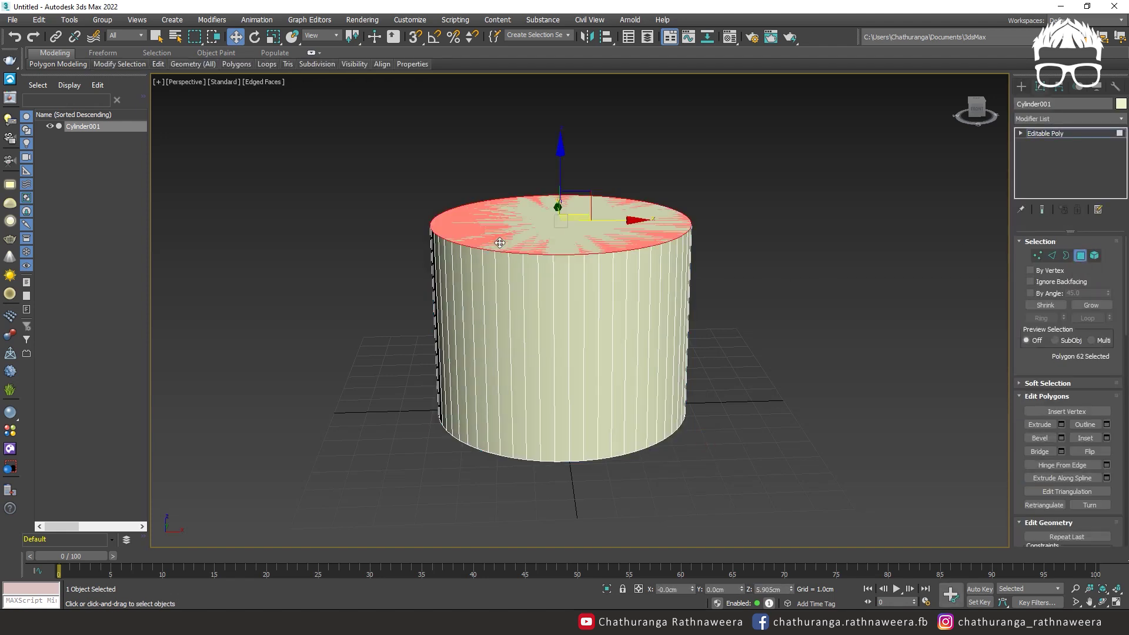
pyautogui.press('Delete')
pyautogui.keyDown('alt'); pyautogui.moveTo(537, 285); pyautogui.dragTo(965, 284, button='middle'); pyautogui.keyUp('alt')
pyautogui.click(1039, 242)
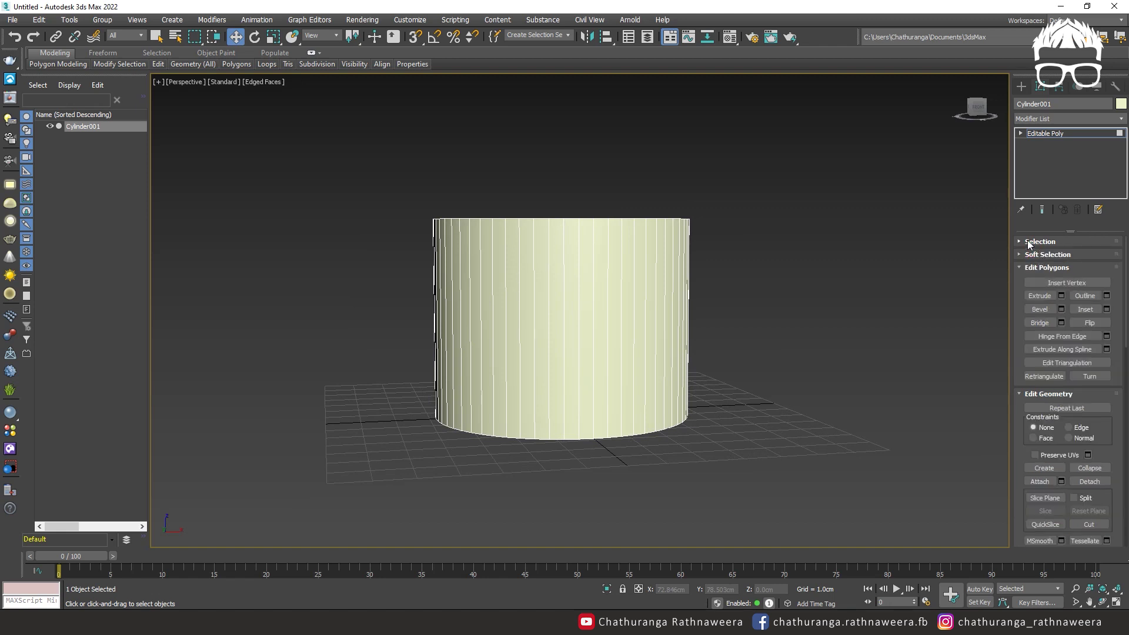
pyautogui.click(1029, 242)
# Step: Select the 60 top-rim vertices and pull them down in the front view
pyautogui.click(1038, 255)
pyautogui.moveTo(361, 157); pyautogui.dragTo(732, 263)
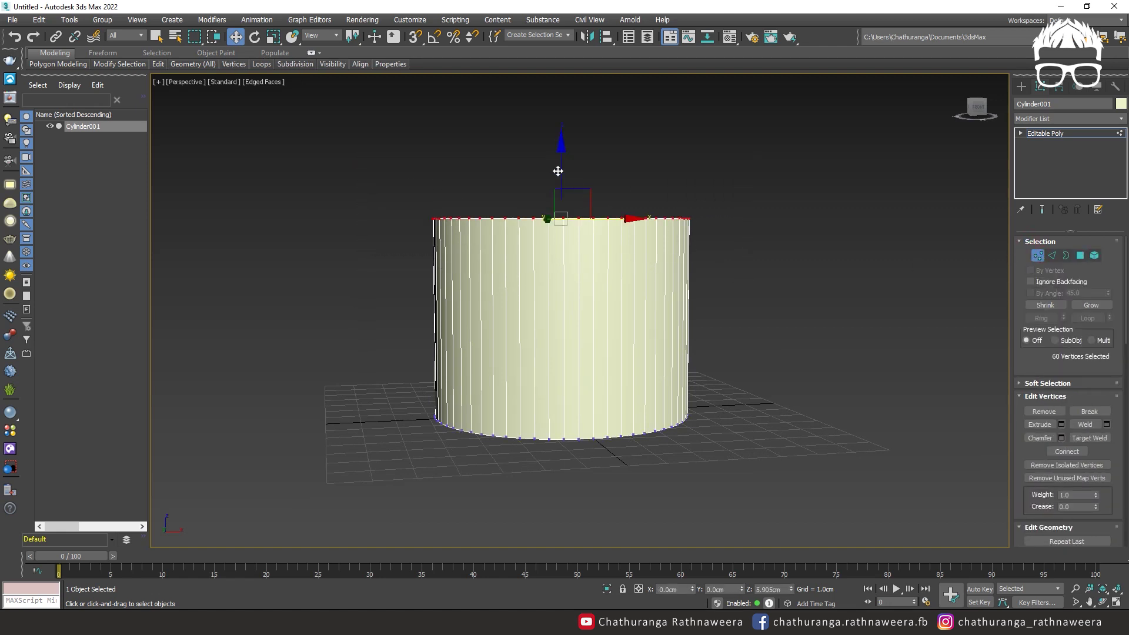
pyautogui.moveTo(558, 170); pyautogui.dragTo(585, 300)
pyautogui.hotkey('alt', 'w')
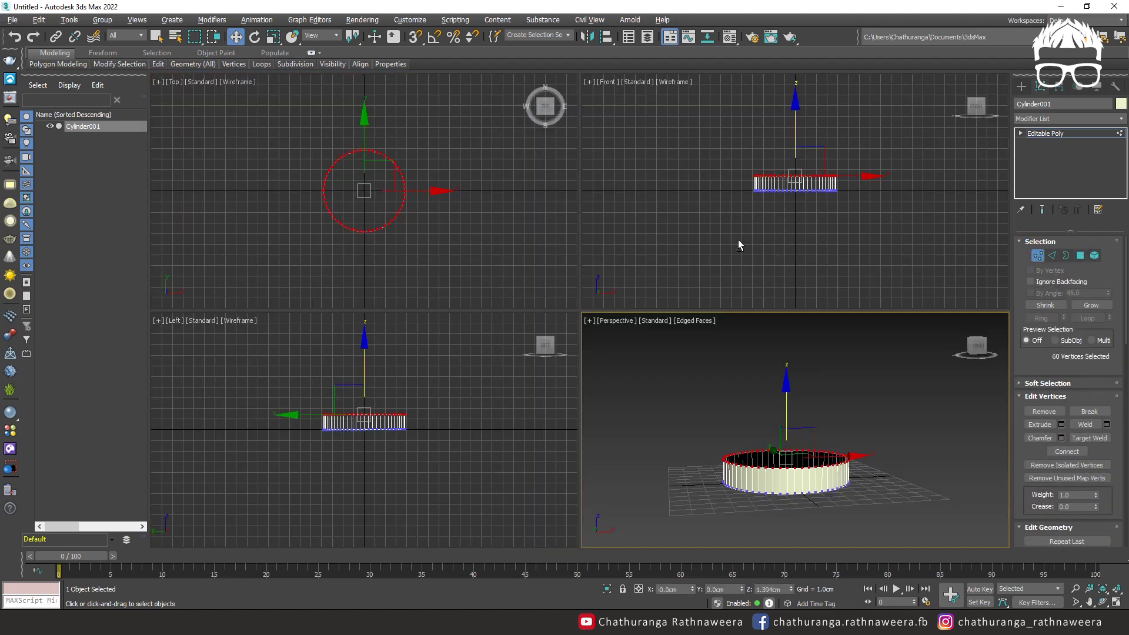
pyautogui.hotkey('alt', 'w')
pyautogui.scroll(5, 635, 368)
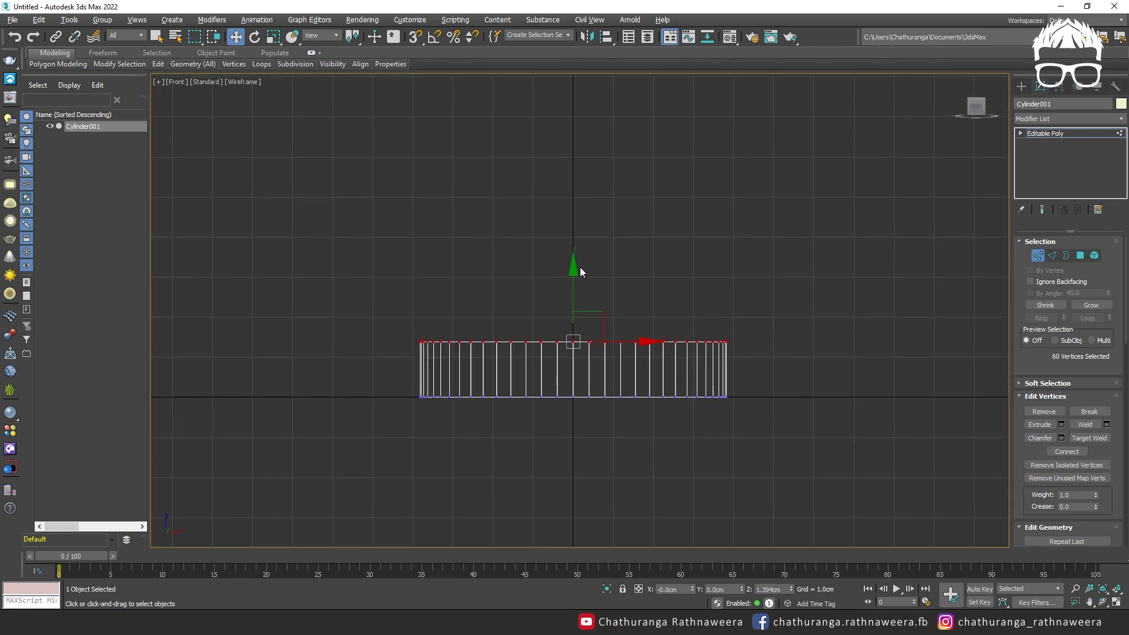
pyautogui.moveTo(574, 277); pyautogui.dragTo(575, 304)
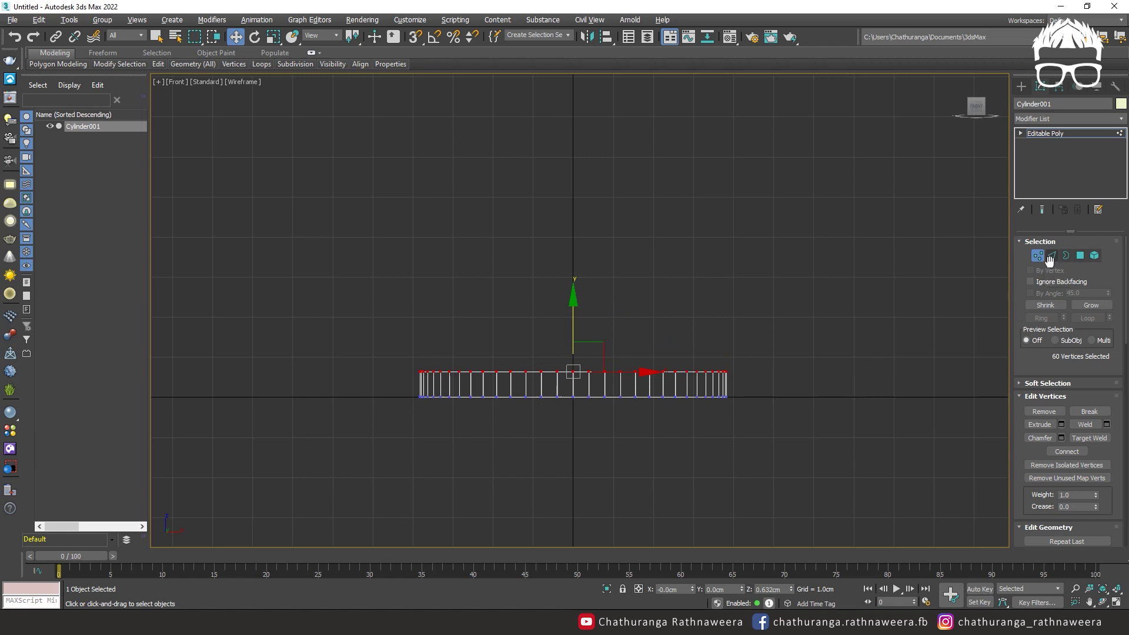
# Step: Select the open top border and raise it to make the cylinder taller
pyautogui.click(1066, 257)
pyautogui.click(567, 371)
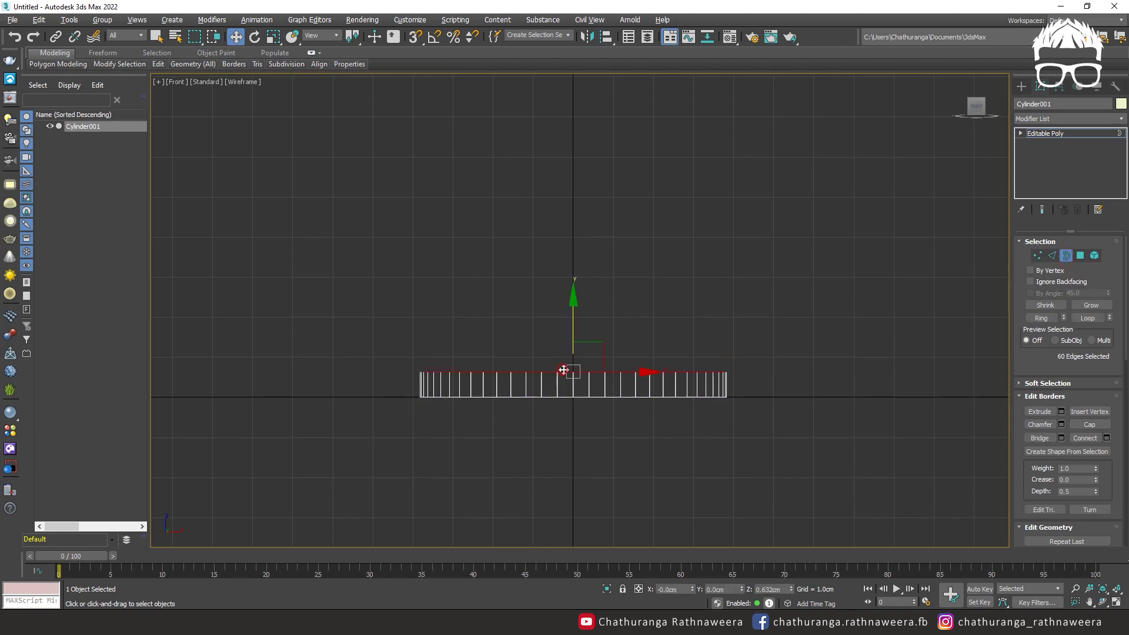
pyautogui.moveTo(574, 319); pyautogui.dragTo(580, 106)
pyautogui.hotkey('alt', 'w')
pyautogui.hotkey('alt', 'w')
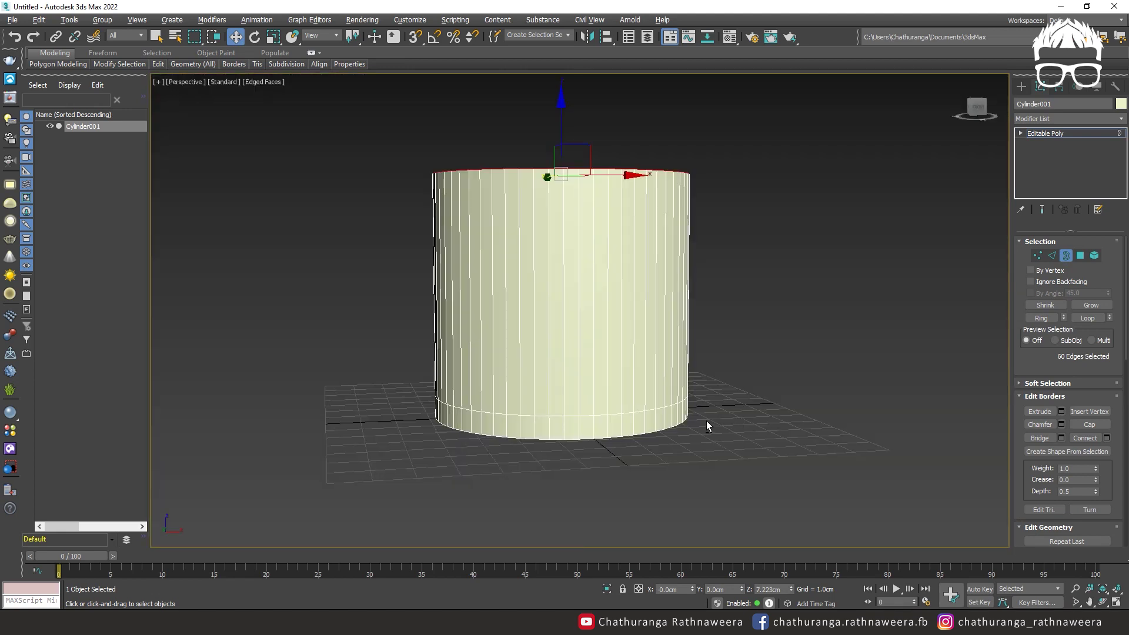
pyautogui.keyDown('alt'); pyautogui.moveTo(709, 426); pyautogui.dragTo(684, 433, button='middle'); pyautogui.keyUp('alt')
pyautogui.moveTo(684, 433); pyautogui.dragTo(711, 473, button='middle')
pyautogui.hotkey('alt', 'w')
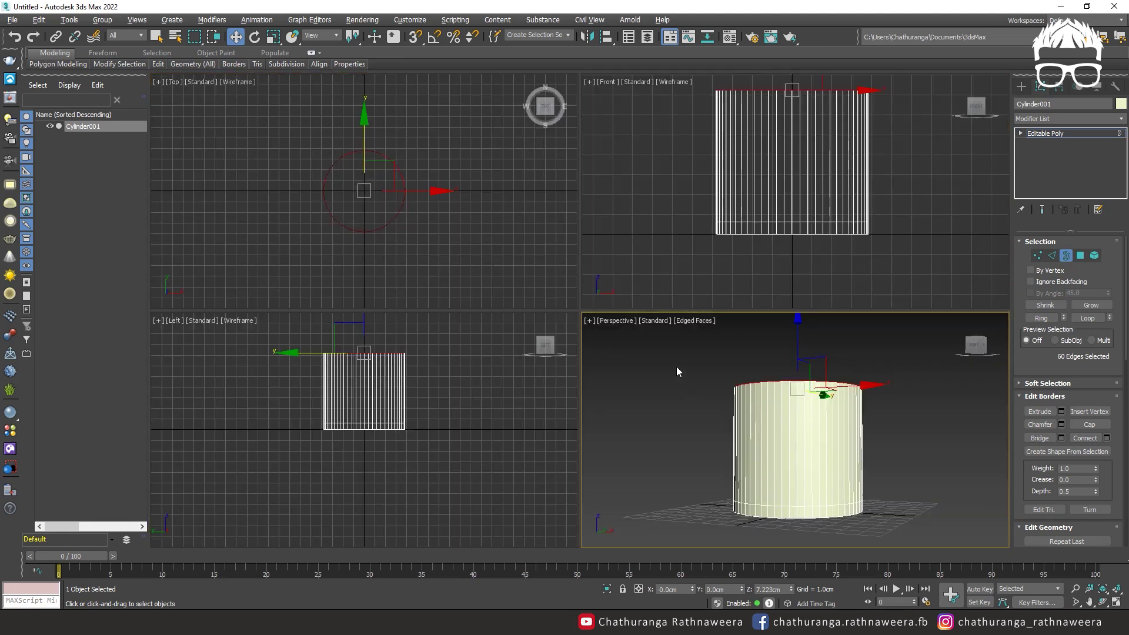
pyautogui.hotkey('alt', 'w')
pyautogui.scroll(-3, 606, 256)
pyautogui.moveTo(623, 306); pyautogui.dragTo(631, 435, button='middle')
pyautogui.moveTo(600, 291); pyautogui.dragTo(598, 194)
pyautogui.moveTo(599, 187); pyautogui.dragTo(599, 219)
# Step: Recentre the front view and nudge the top border up to about 10.65cm total height
pyautogui.moveTo(604, 320); pyautogui.dragTo(596, 375, button='middle')
pyautogui.press('f')
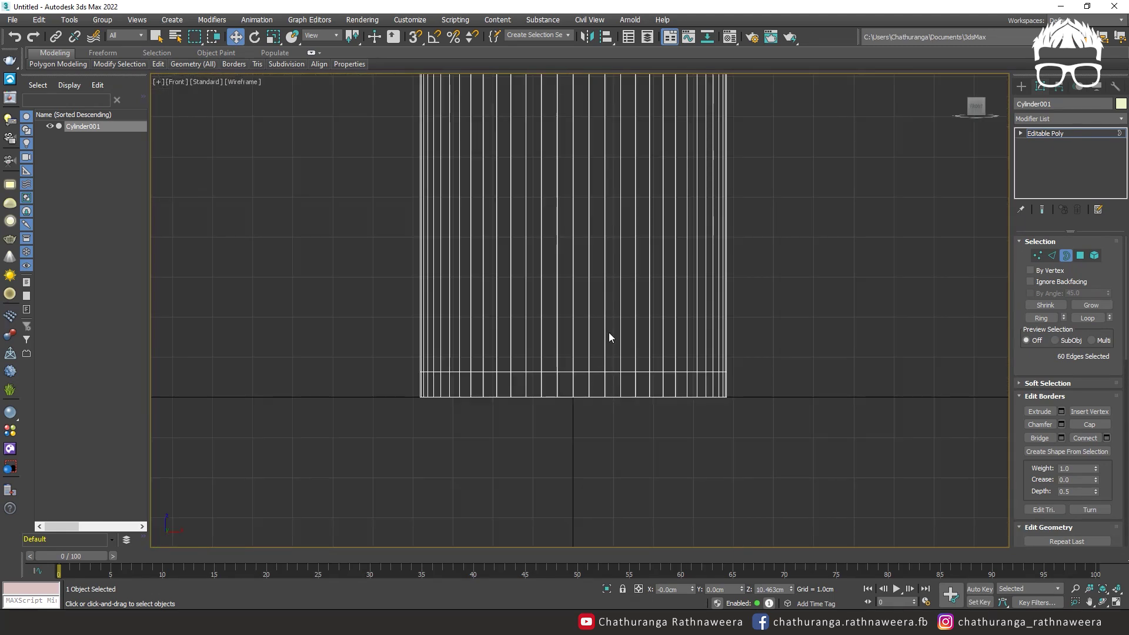
pyautogui.moveTo(588, 160); pyautogui.dragTo(587, 320, button='middle')
pyautogui.scroll(-3, 586, 311)
pyautogui.moveTo(586, 189); pyautogui.dragTo(581, 254, button='middle')
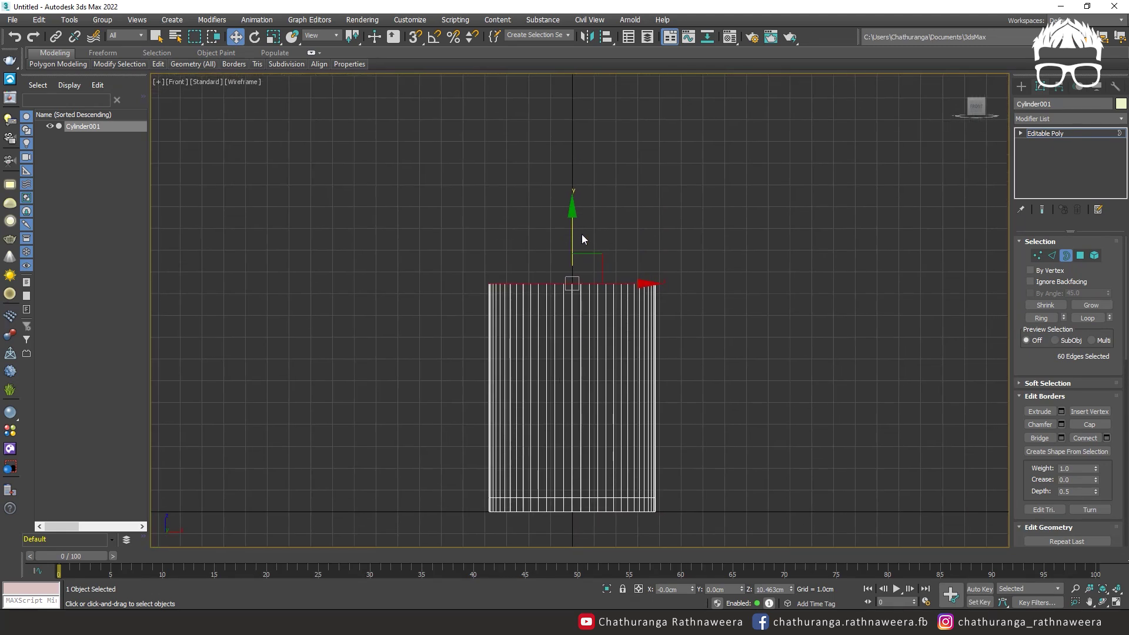
pyautogui.moveTo(571, 229); pyautogui.dragTo(575, 220)
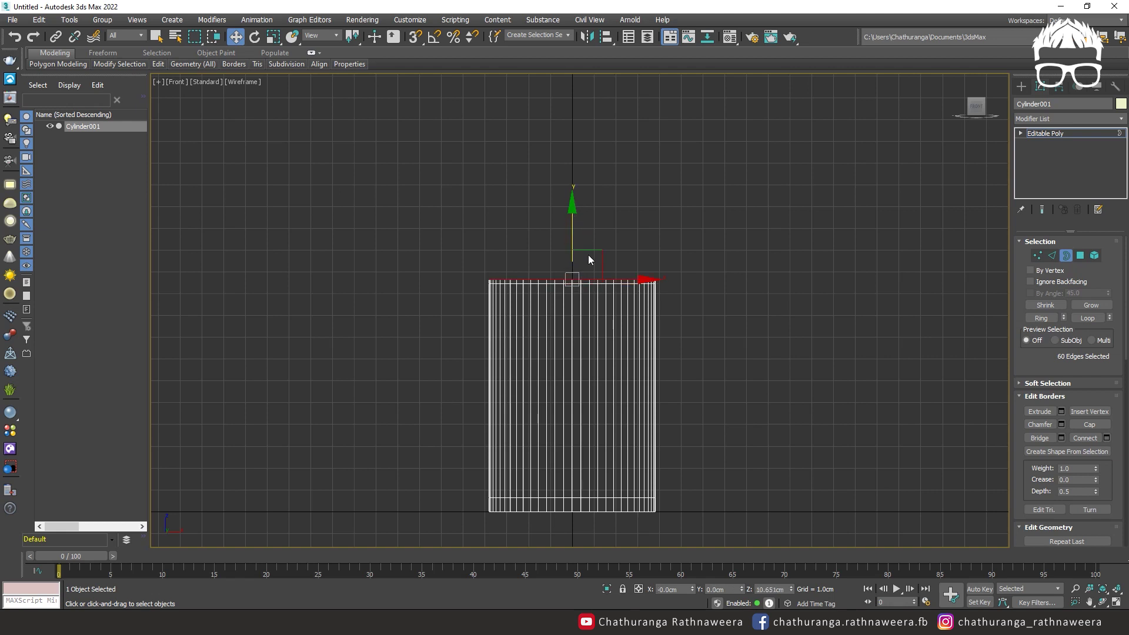
pyautogui.scroll(5, 547, 315)
# Step: Flare the top border outward and extrude new rim rows upward and outward
pyautogui.press('r')
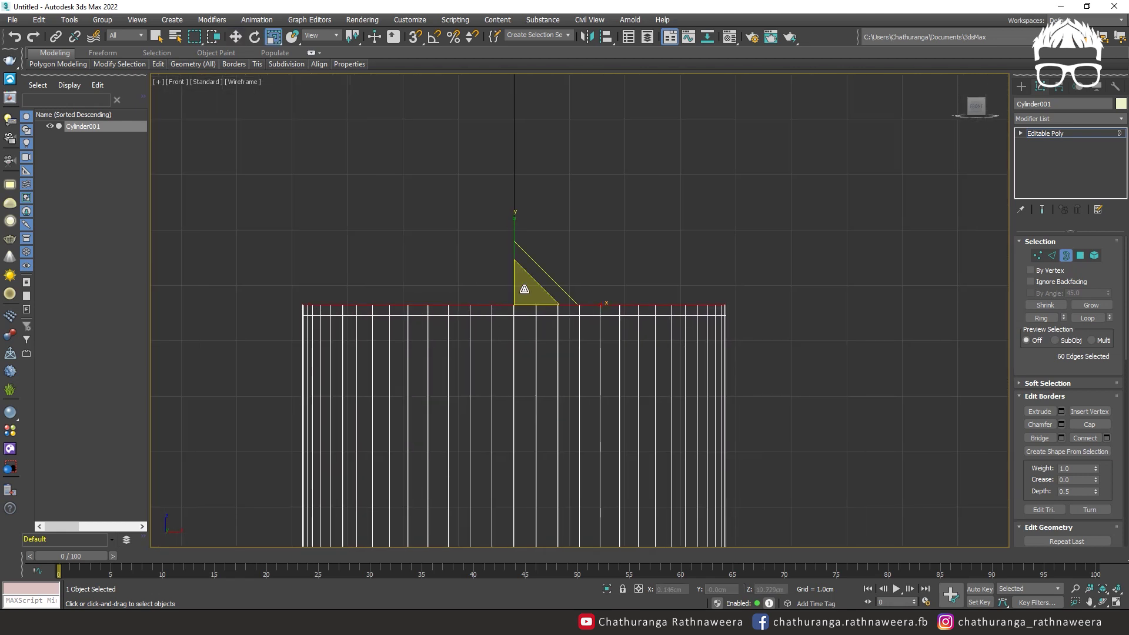
pyautogui.moveTo(528, 293); pyautogui.dragTo(531, 289)
pyautogui.press('w')
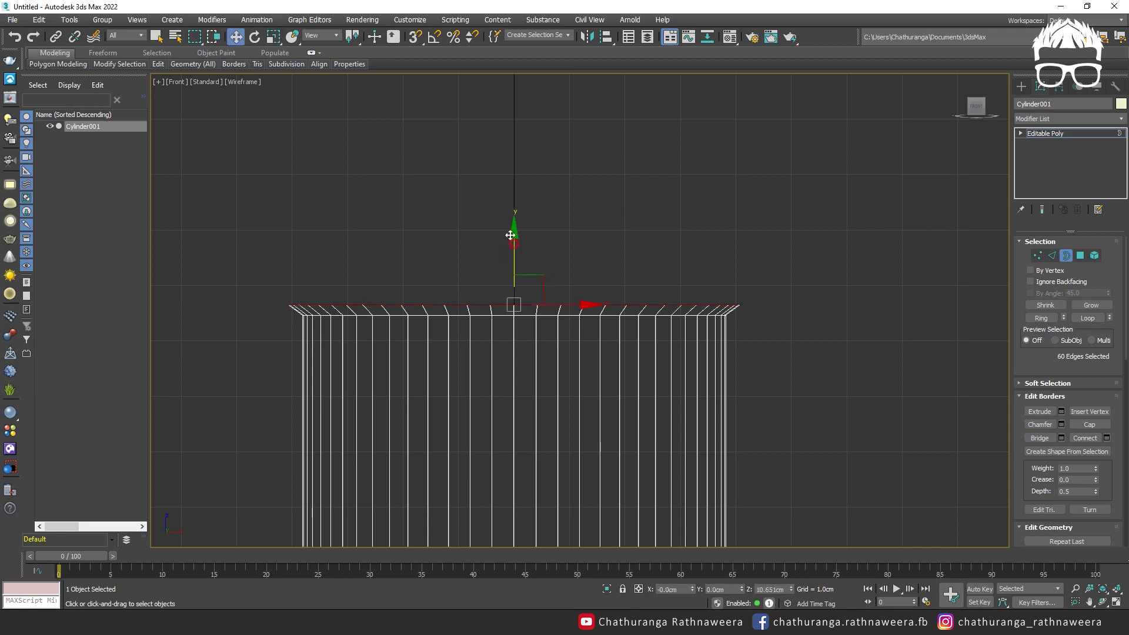
pyautogui.keyDown('shift'); pyautogui.moveTo(510, 230); pyautogui.dragTo(516, 198); pyautogui.keyUp('shift')
pyautogui.press('r')
pyautogui.moveTo(518, 246)
pyautogui.keyDown('shift'); pyautogui.mouseDown()
pyautogui.moveTo(503, 261)
pyautogui.moveTo(510, 276)
pyautogui.moveTo(528, 245)
pyautogui.mouseUp(); pyautogui.keyUp('shift')
pyautogui.press('w')
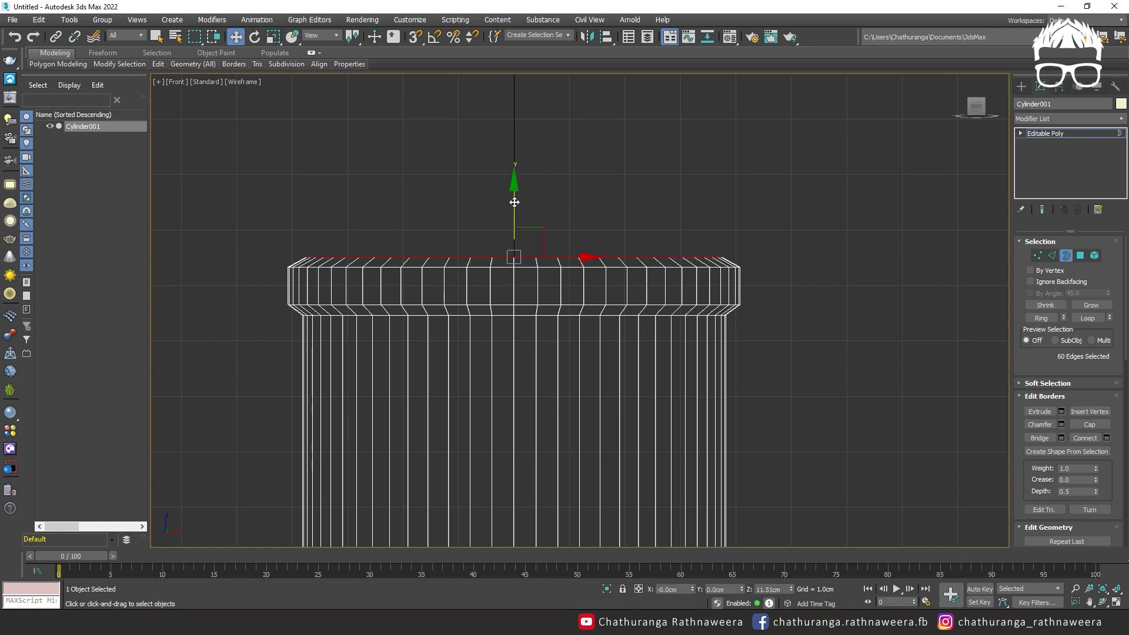
pyautogui.keyDown('shift'); pyautogui.moveTo(515, 202); pyautogui.dragTo(515, 194); pyautogui.keyUp('shift')
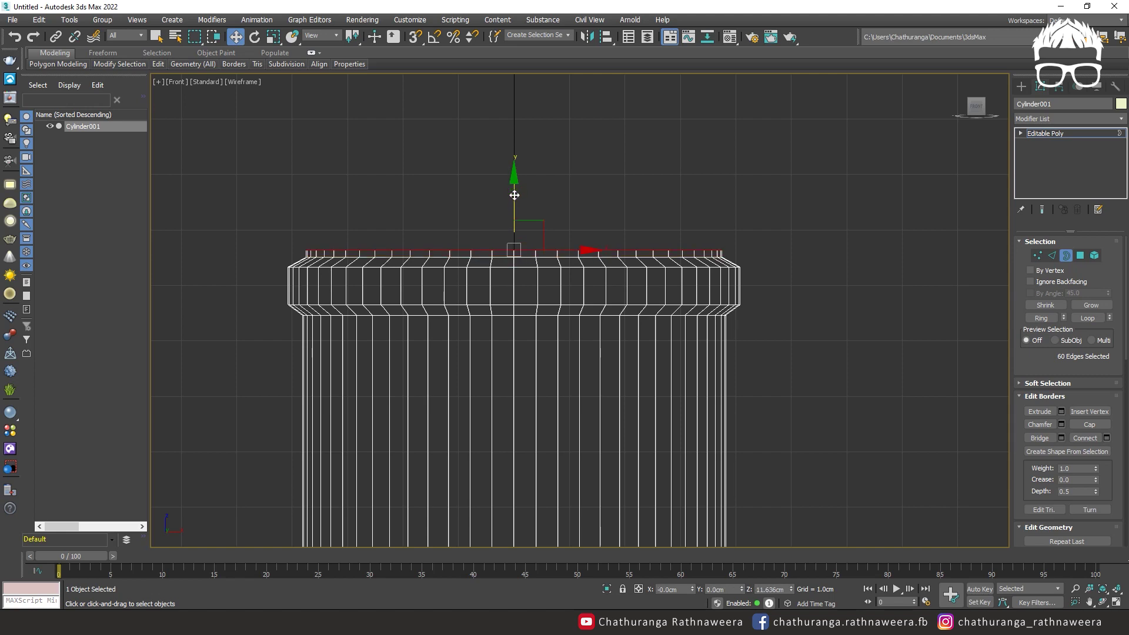
# Step: In Perspective, scale a copy of the rim border inward to form an inset ring
pyautogui.hotkey('alt', 'w')
pyautogui.middleClick(682, 361)
pyautogui.hotkey('alt', 'w')
pyautogui.moveTo(606, 177); pyautogui.dragTo(565, 387, button='middle')
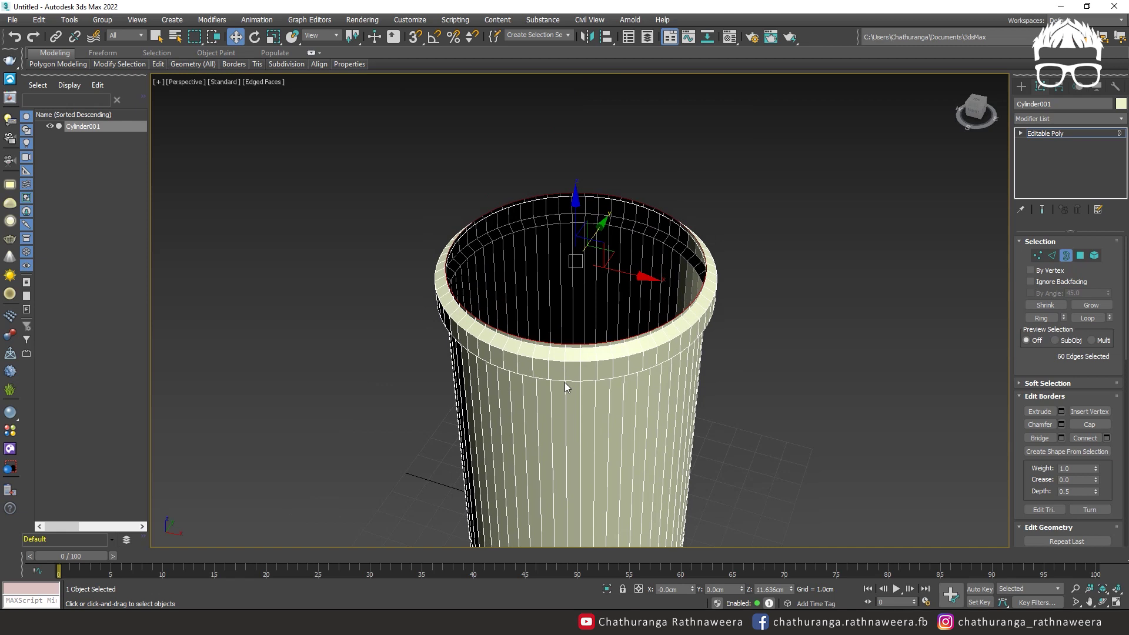
pyautogui.press('r')
pyautogui.keyDown('shift'); pyautogui.moveTo(575, 254); pyautogui.dragTo(576, 254); pyautogui.keyUp('shift')
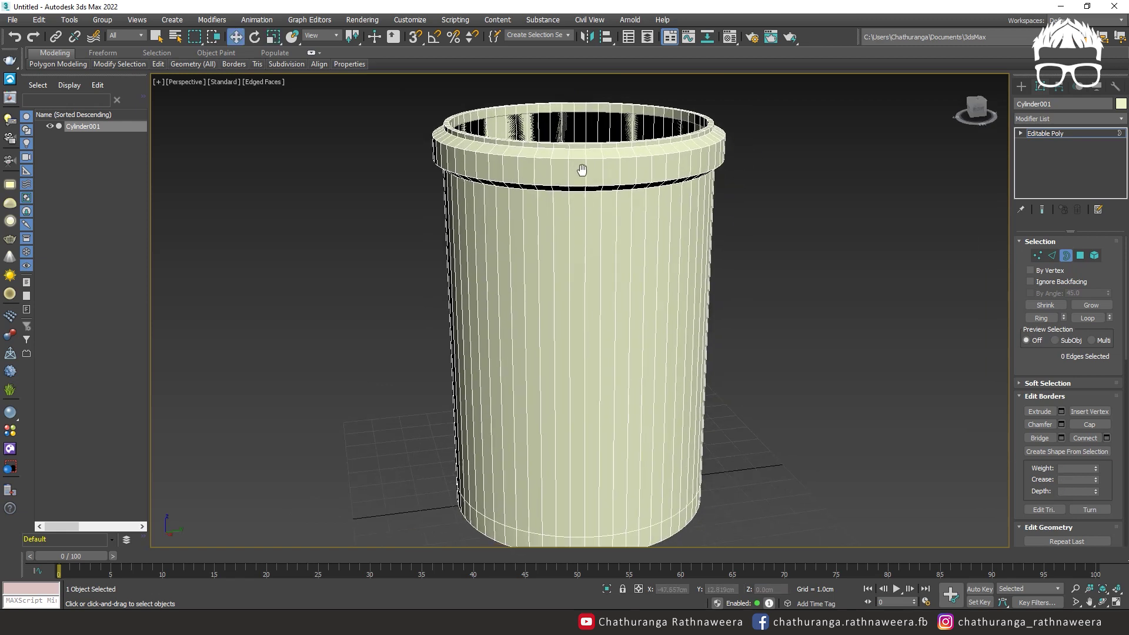
pyautogui.keyDown('alt'); pyautogui.moveTo(582, 172); pyautogui.dragTo(604, 168, button='middle'); pyautogui.keyUp('alt')
pyautogui.keyDown('alt'); pyautogui.moveTo(739, 273); pyautogui.dragTo(737, 254, button='middle'); pyautogui.keyUp('alt')
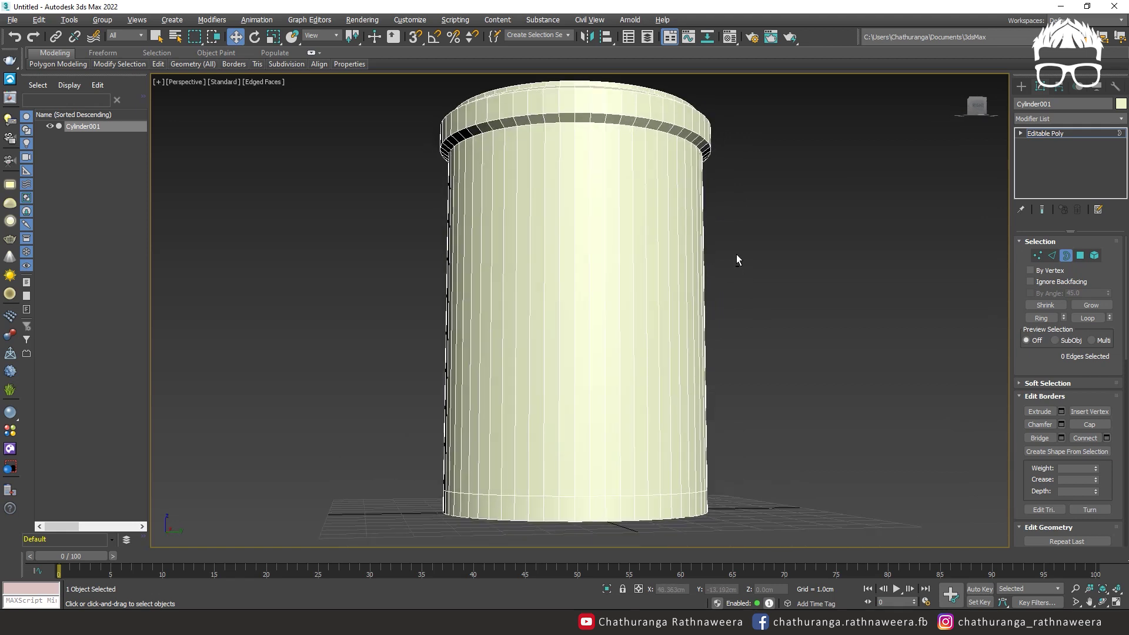
pyautogui.press('F3')
pyautogui.press('f')
pyautogui.press('4')
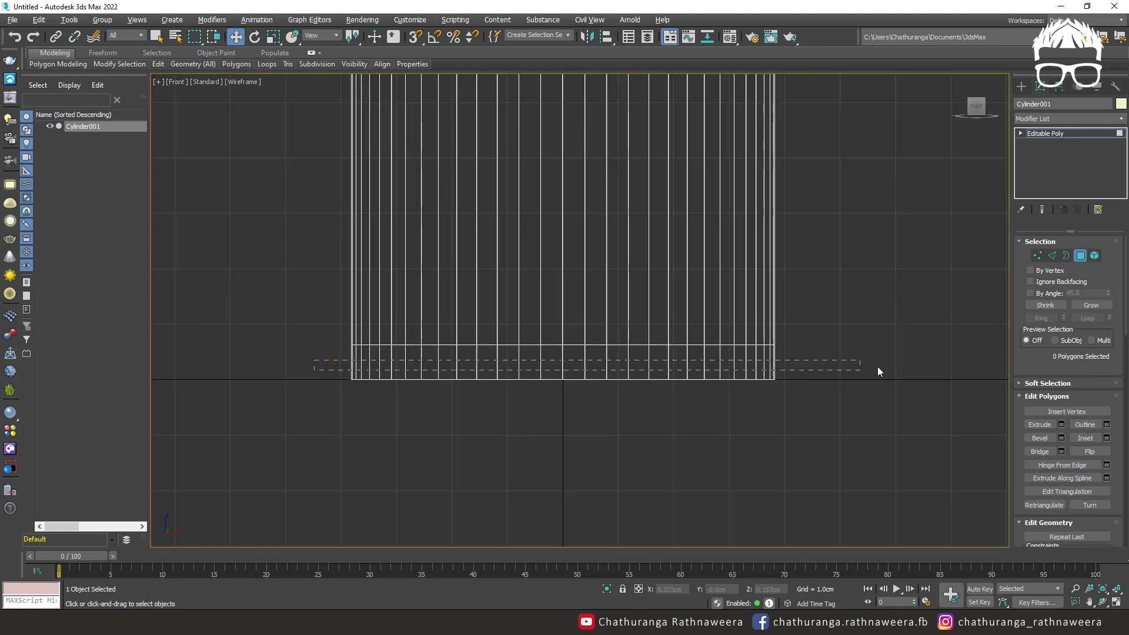
# Step: Select the cylinder's bottom ring of polygons
pyautogui.moveTo(878, 367); pyautogui.dragTo(883, 359)
pyautogui.hotkey('alt', 'w')
pyautogui.rightClick(840, 480)
pyautogui.hotkey('alt', 'w')
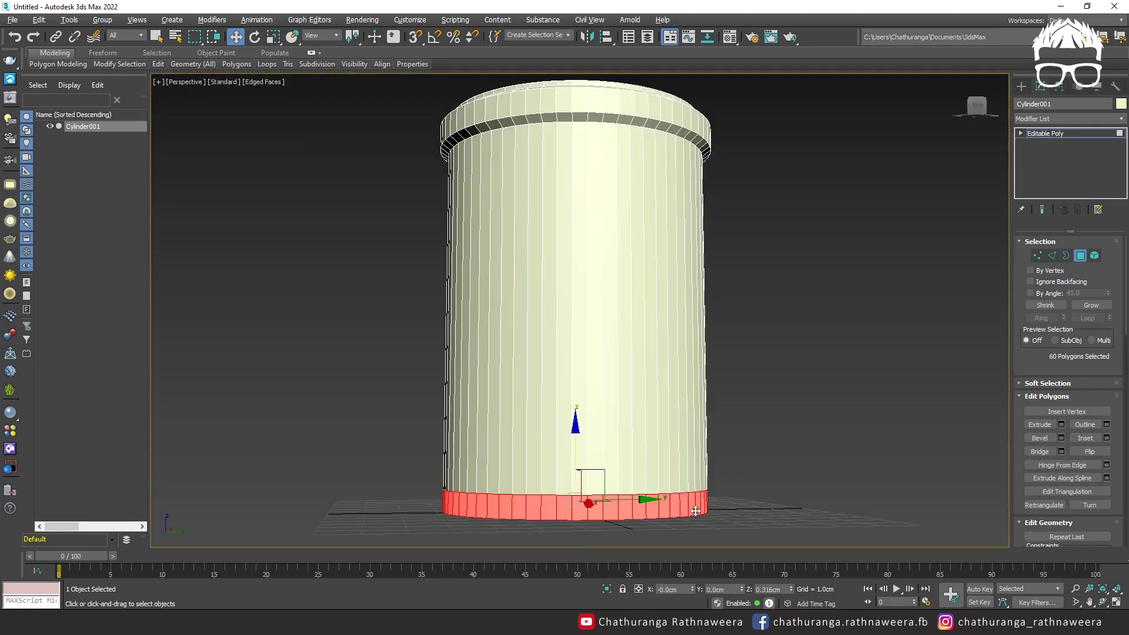
pyautogui.scroll(10, 696, 511)
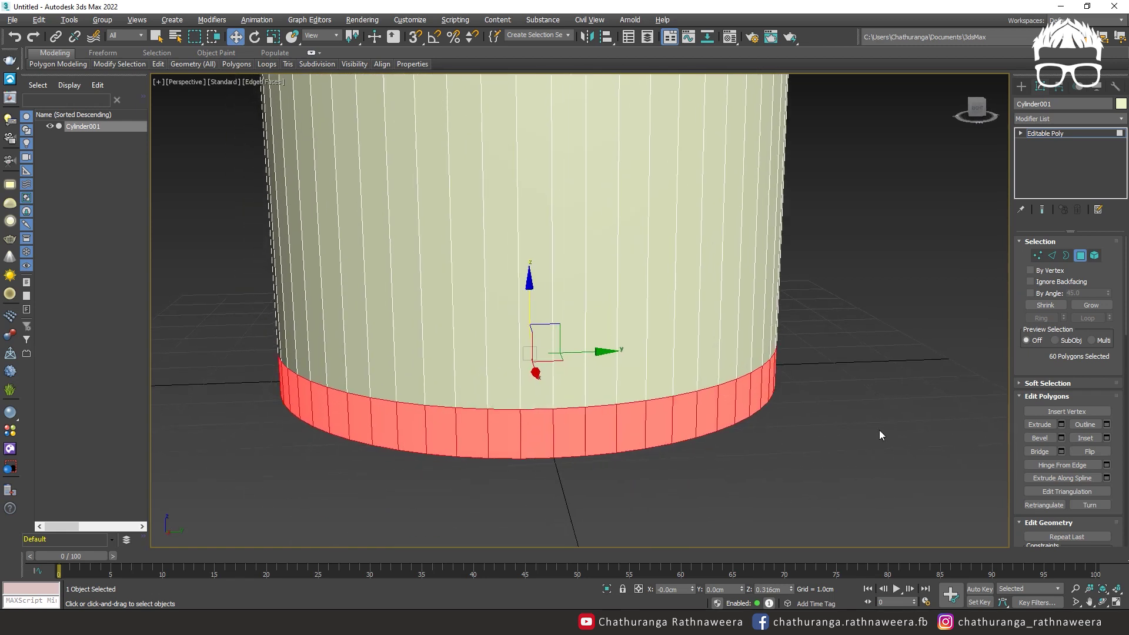
# Step: Extrude the bottom polygons along Local Normal with Bias 0.0 and a small height
pyautogui.click(1061, 424)
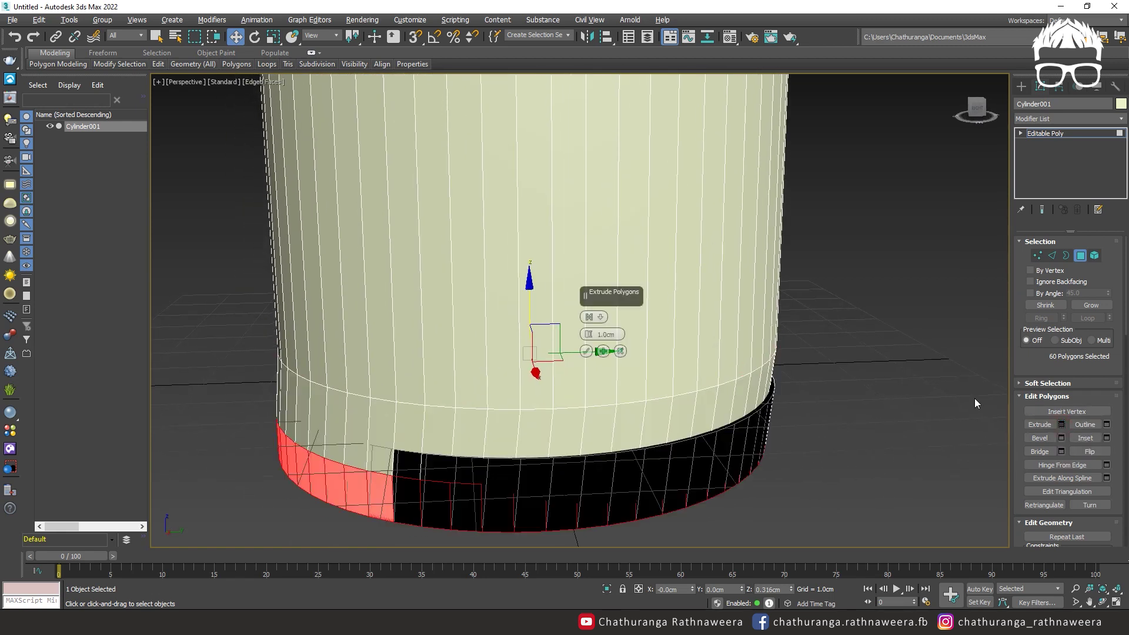
pyautogui.click(601, 318)
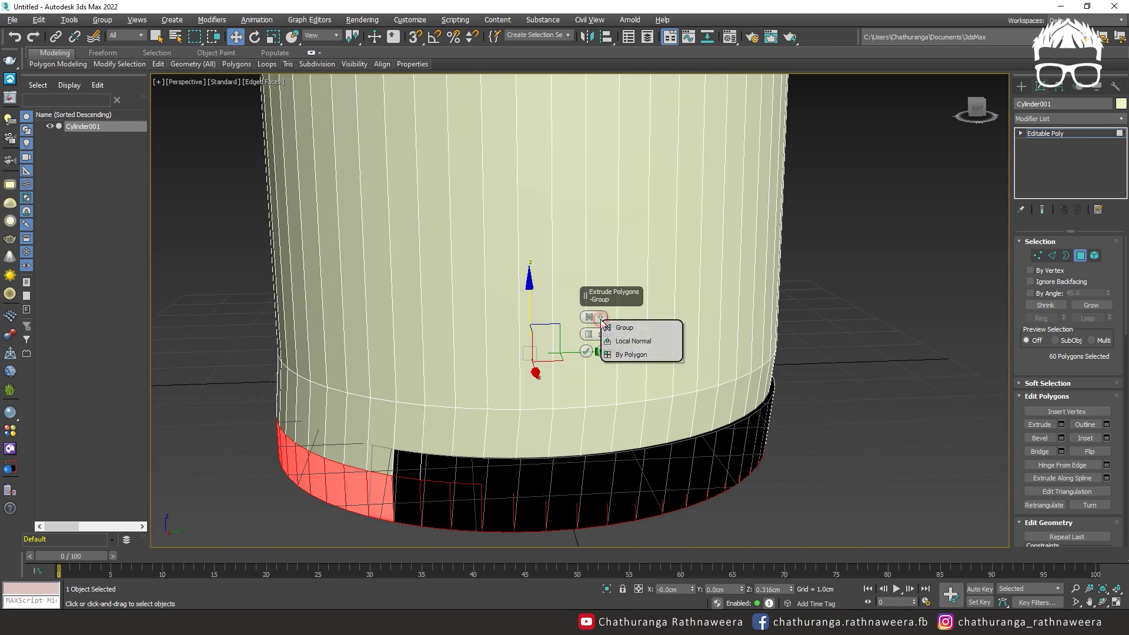
pyautogui.click(646, 355)
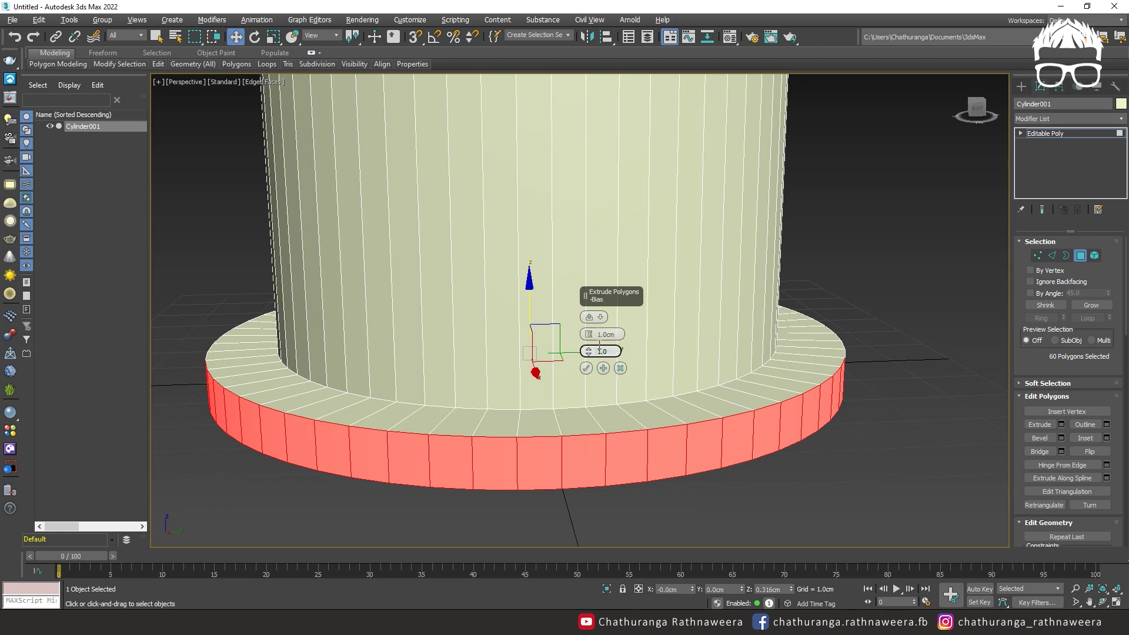
pyautogui.click(600, 318)
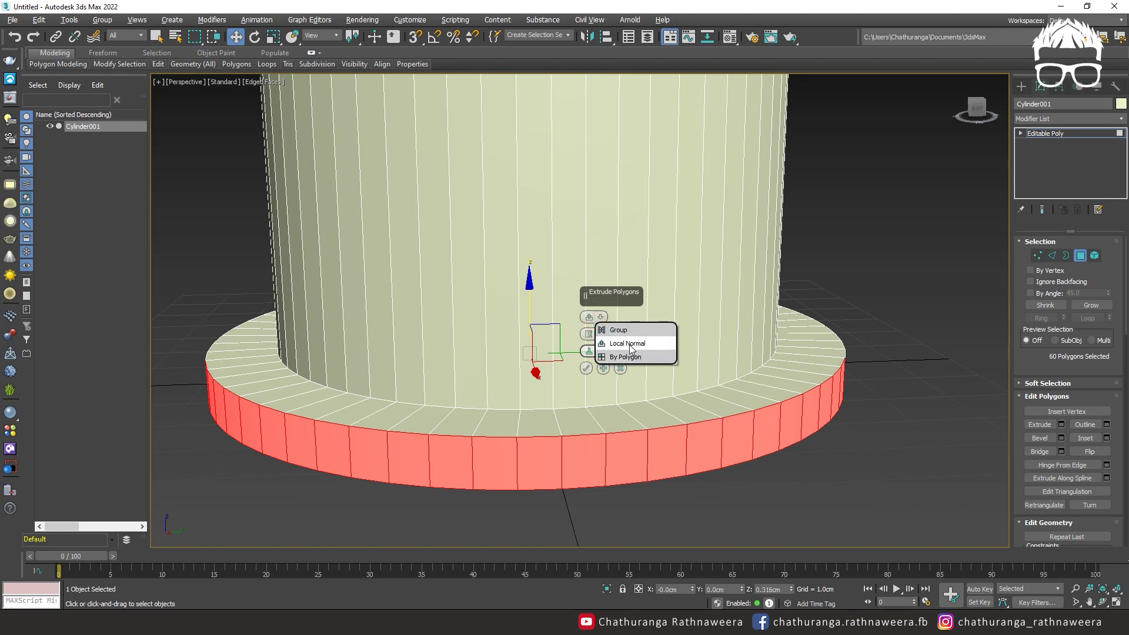
pyautogui.click(630, 347)
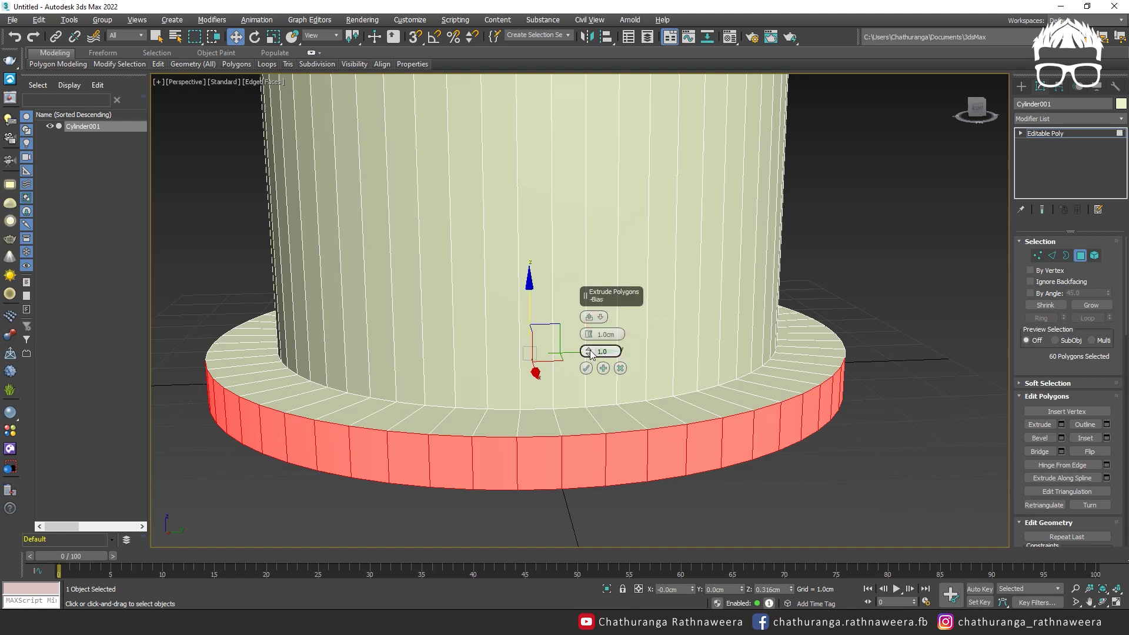
pyautogui.moveTo(591, 353); pyautogui.dragTo(596, 383)
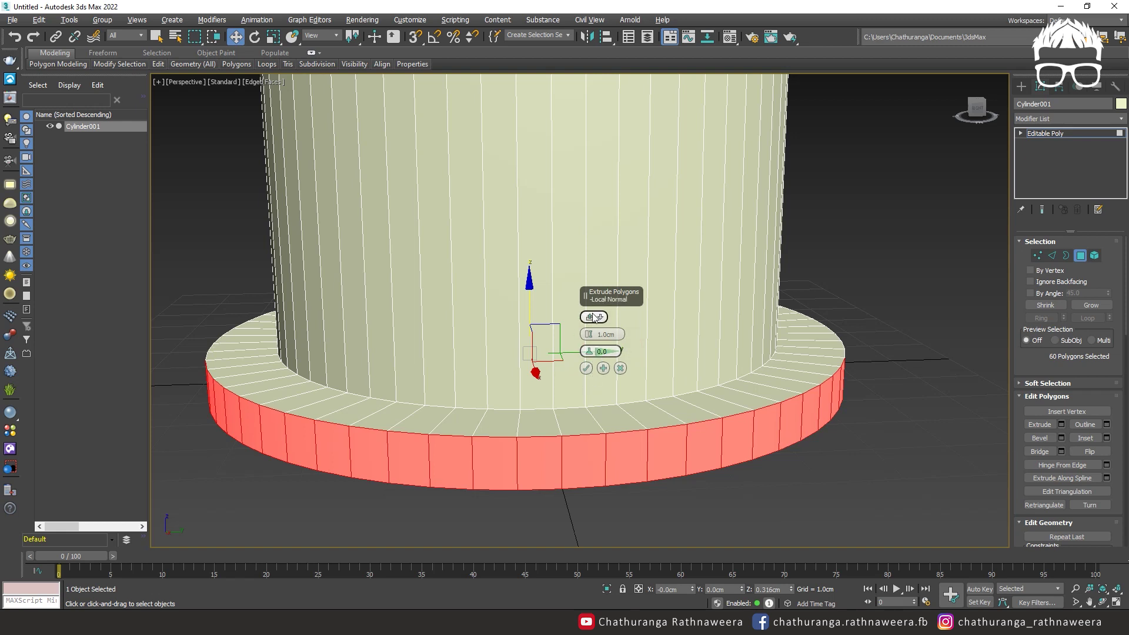
pyautogui.moveTo(590, 337); pyautogui.dragTo(595, 379)
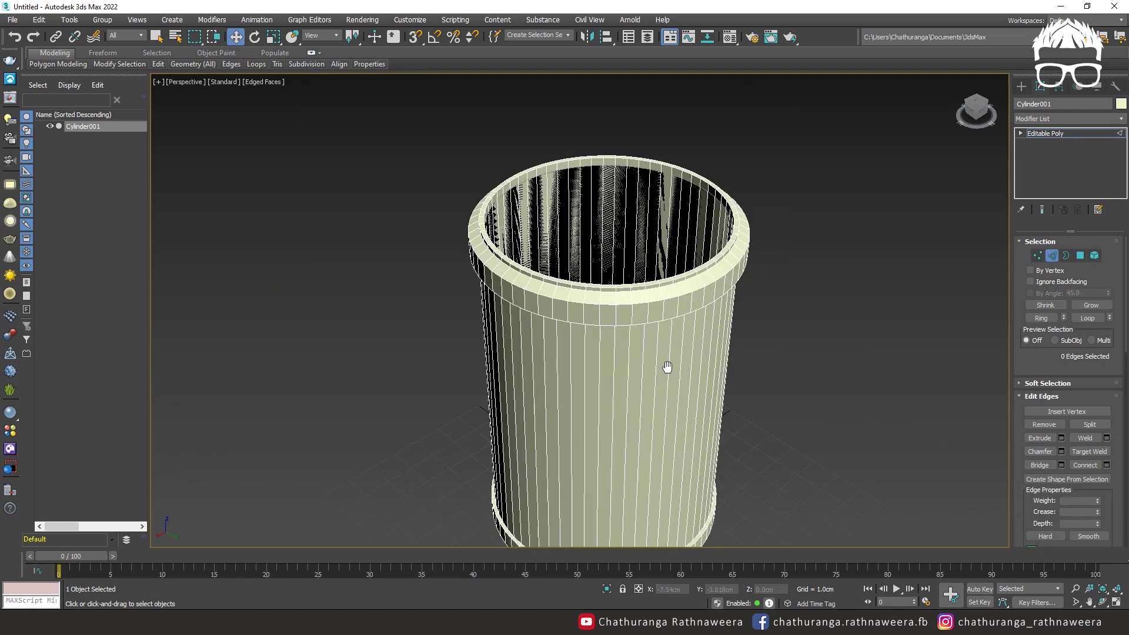
pyautogui.keyDown('alt'); pyautogui.moveTo(665, 367); pyautogui.dragTo(718, 311, button='middle'); pyautogui.keyUp('alt')
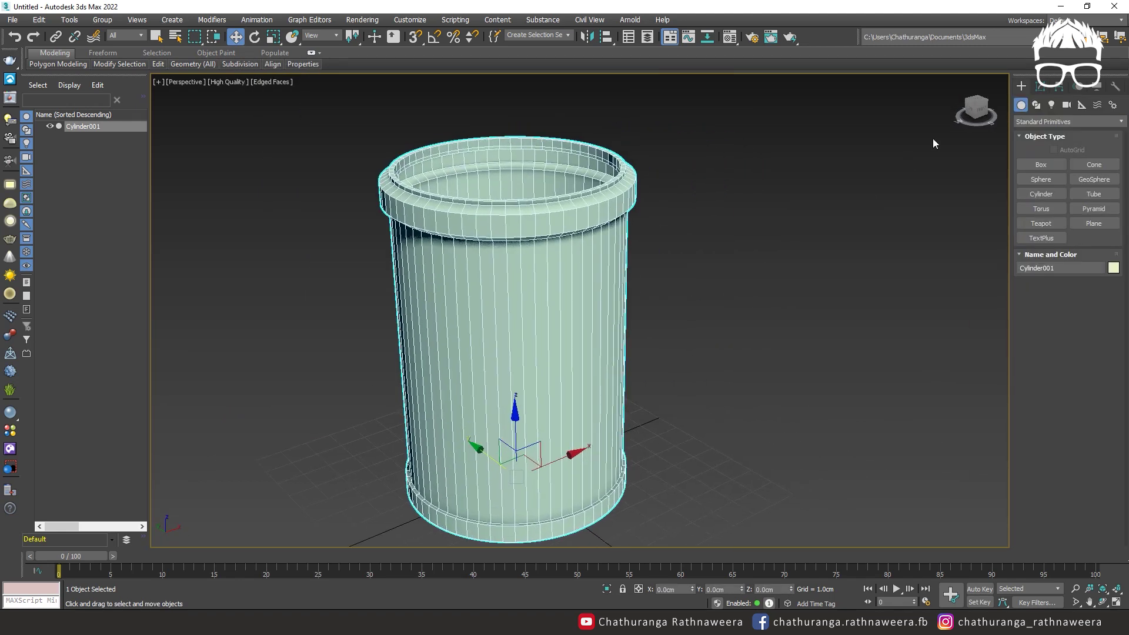
# Step: Add a TurboSmooth modifier to the cylinder and hide the edged-faces overlay
pyautogui.click(1040, 87)
pyautogui.click(1056, 119)
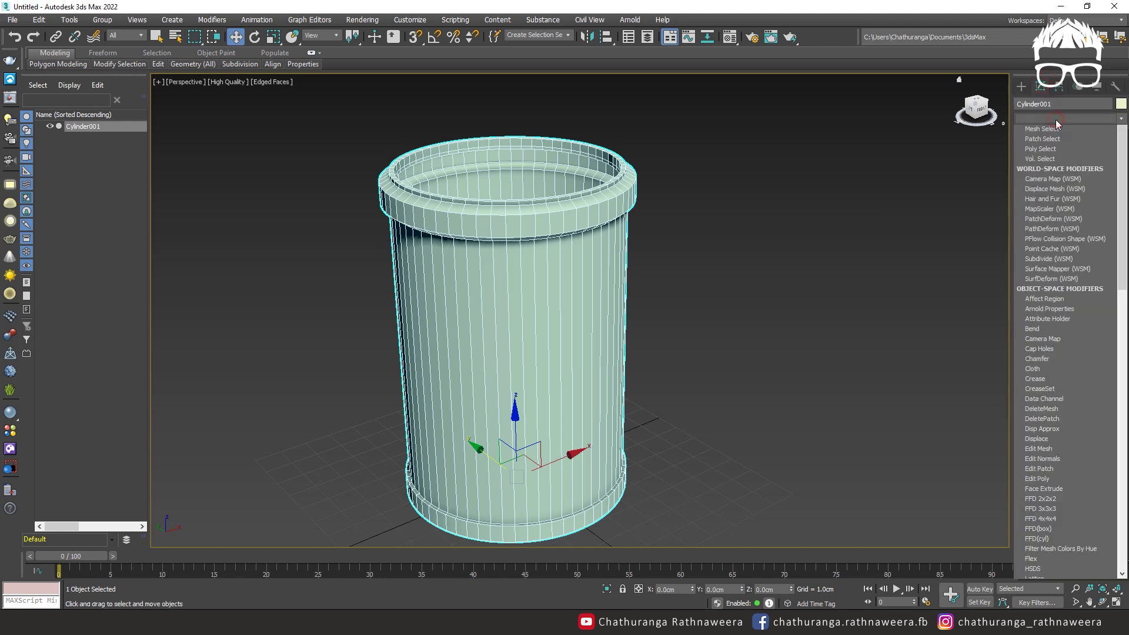
pyautogui.write('t')
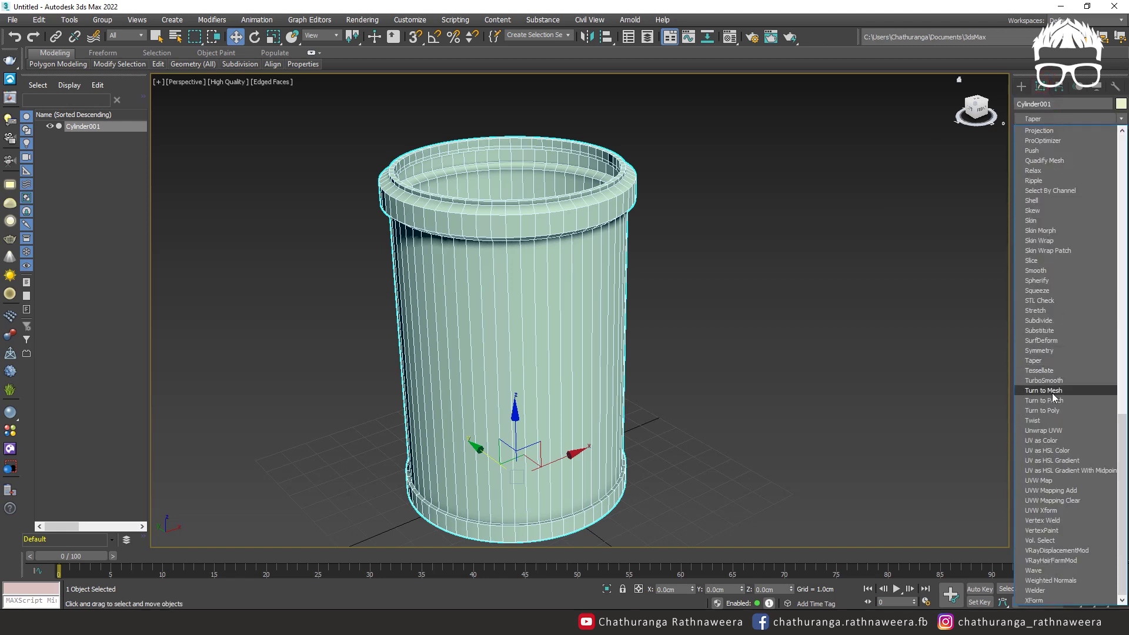
pyautogui.click(1046, 380)
pyautogui.keyDown('alt'); pyautogui.moveTo(724, 406); pyautogui.dragTo(571, 403, button='middle'); pyautogui.keyUp('alt')
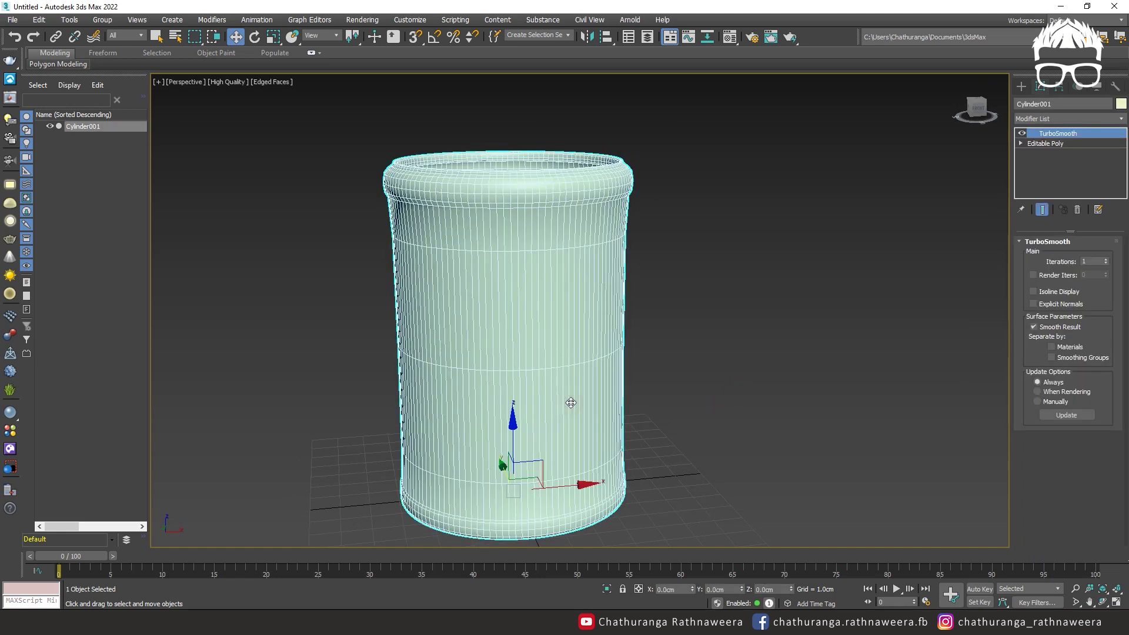
pyautogui.press('F4')
# Step: Clone the bin 14.132cm along X as Cylinder002, then turn off TurboSmooth on Cylinder001
pyautogui.keyDown('shift'); pyautogui.moveTo(581, 488); pyautogui.dragTo(938, 453); pyautogui.keyUp('shift')
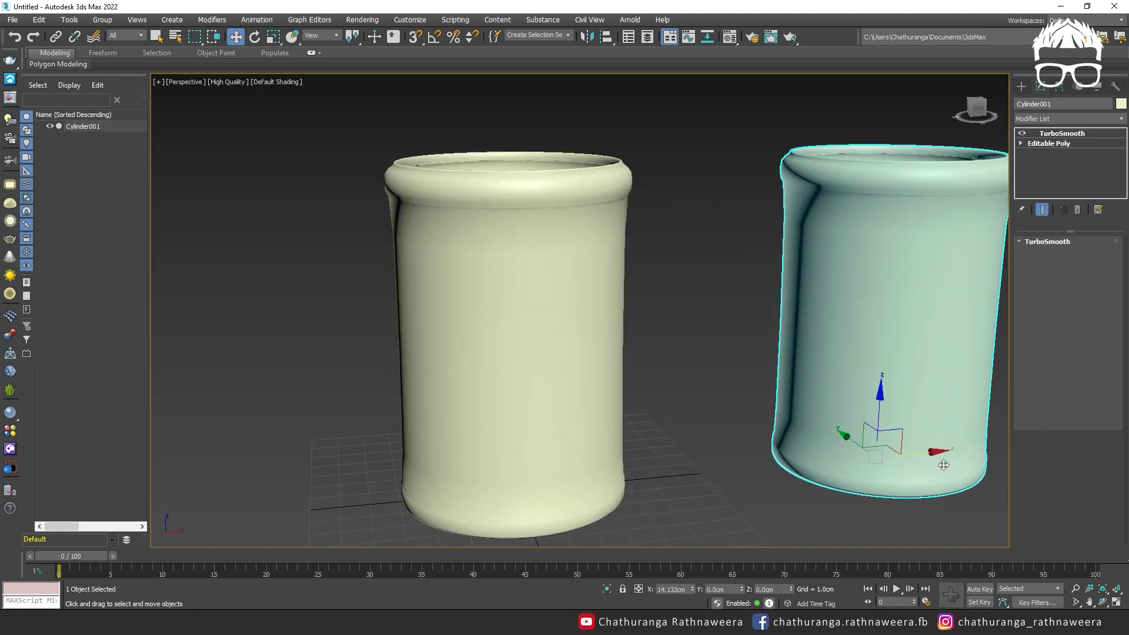
pyautogui.click(578, 363)
pyautogui.moveTo(700, 376); pyautogui.dragTo(603, 398, button='middle')
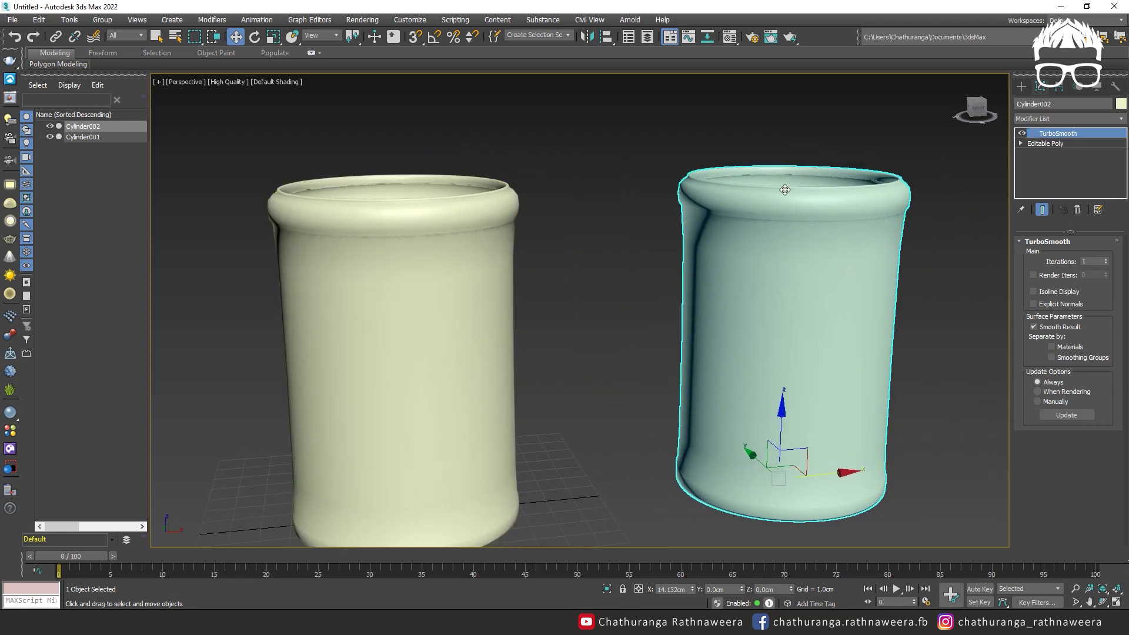
pyautogui.keyDown('alt'); pyautogui.moveTo(534, 302); pyautogui.dragTo(595, 252, button='middle'); pyautogui.keyUp('alt')
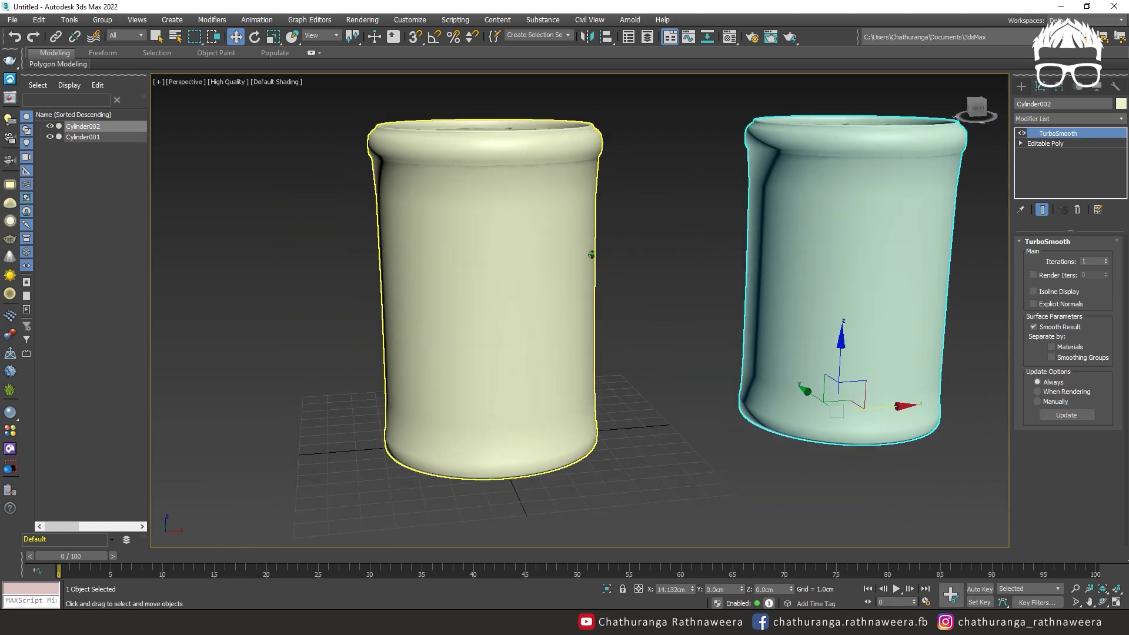
pyautogui.click(514, 267)
pyautogui.click(1023, 134)
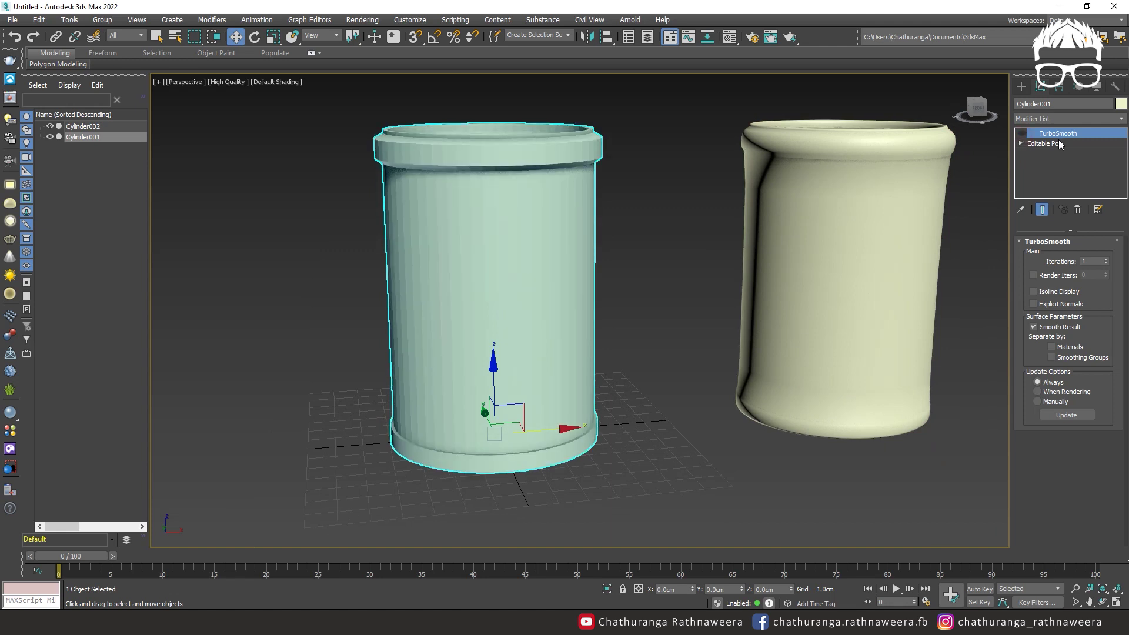
# Step: Return to the Editable Poly level beneath TurboSmooth and select edges on the bin body
pyautogui.click(1051, 145)
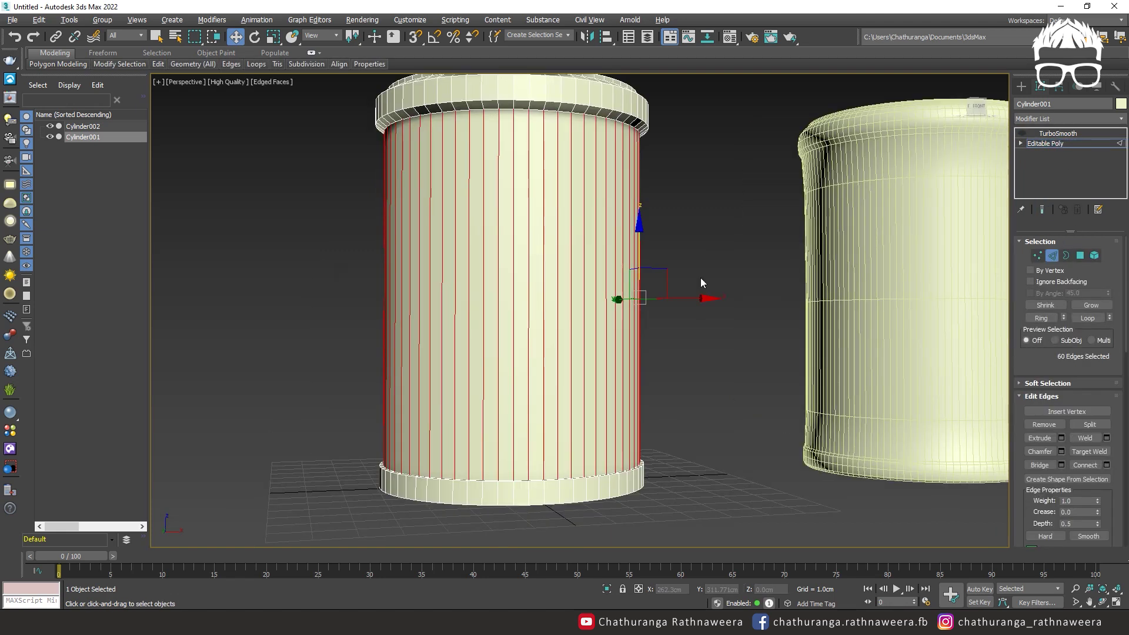
pyautogui.scroll(1, 520, 235)
pyautogui.keyDown('alt'); pyautogui.moveTo(521, 235); pyautogui.dragTo(521, 236, button='middle'); pyautogui.keyUp('alt')
pyautogui.click(474, 235)
pyautogui.click(520, 333)
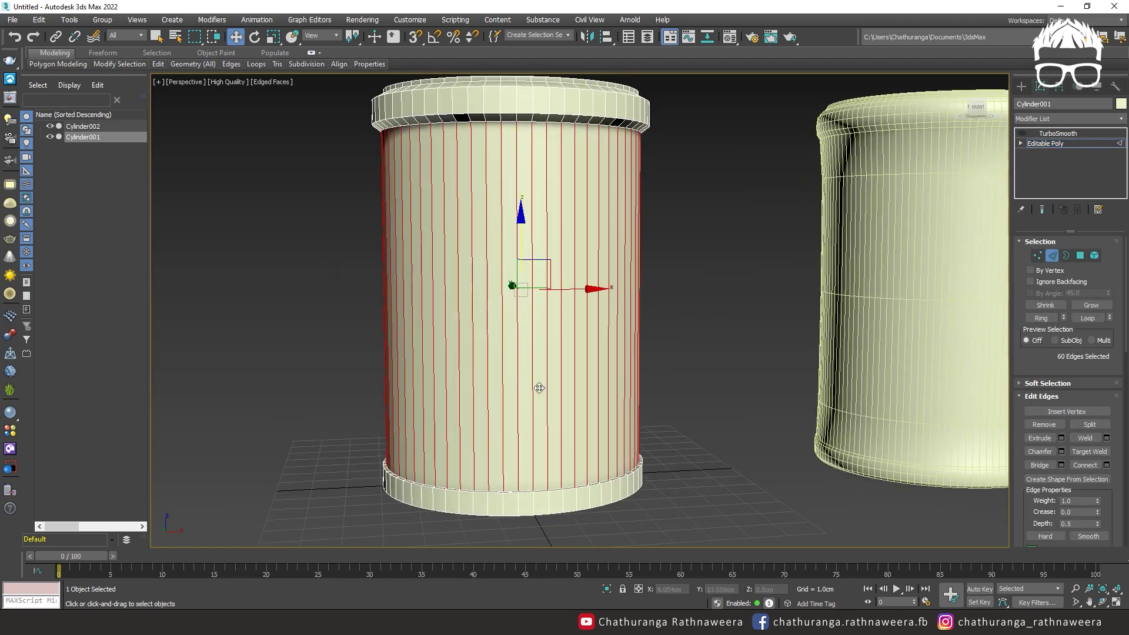
pyautogui.click(390, 302)
# Step: Connect the selected edges with 2 segments and spread the two new loops apart
pyautogui.click(1106, 466)
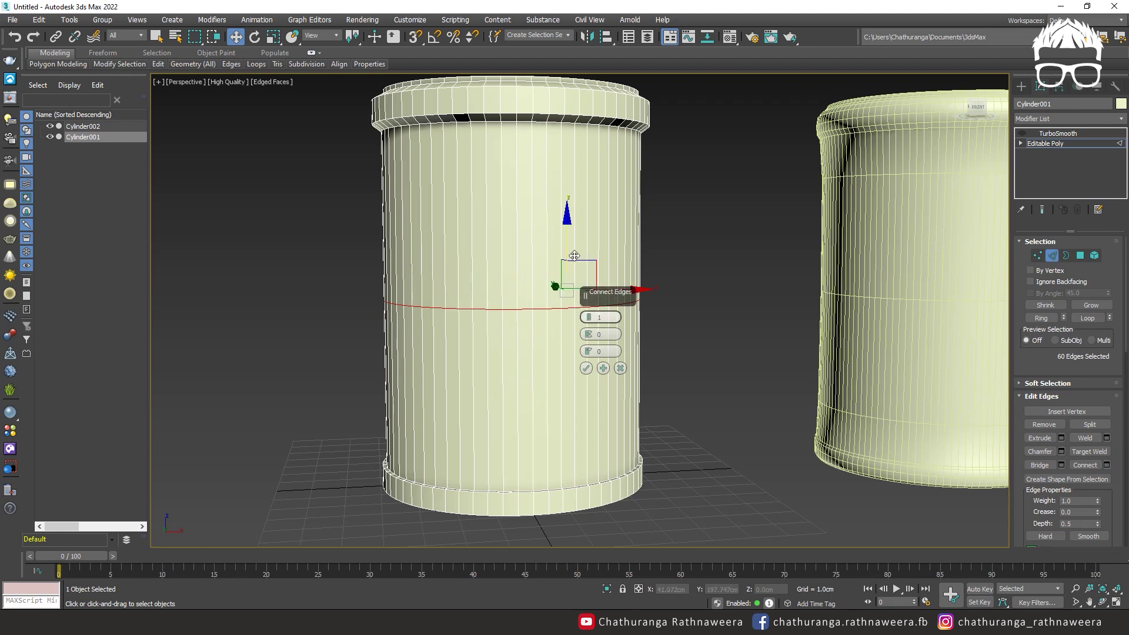
pyautogui.click(590, 317)
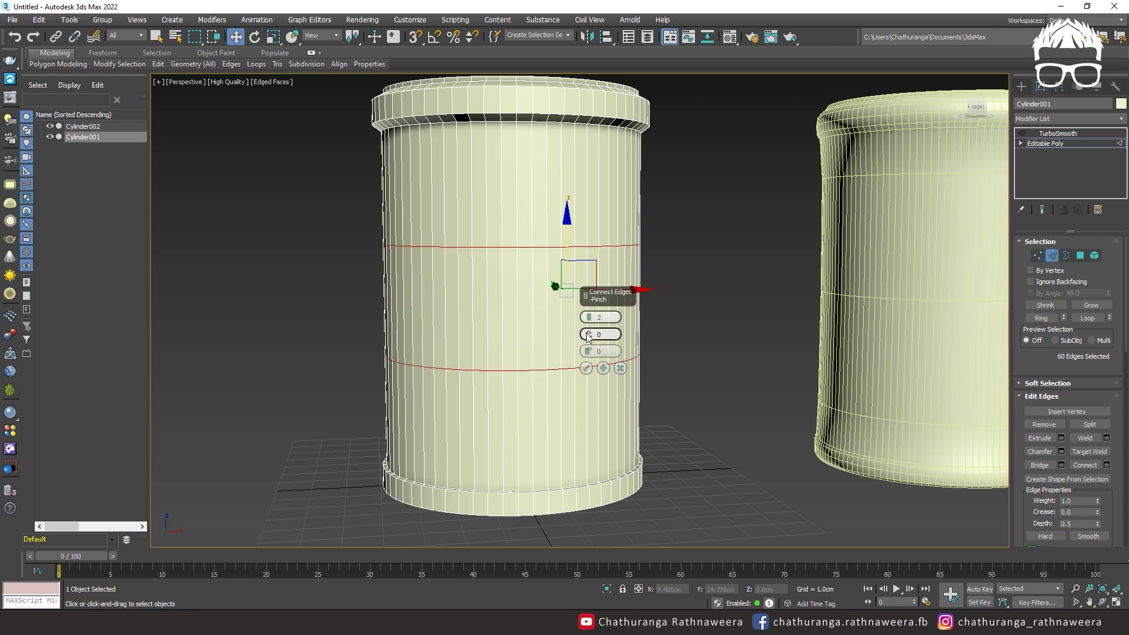
pyautogui.moveTo(586, 320); pyautogui.dragTo(641, 104)
pyautogui.moveTo(471, 276); pyautogui.dragTo(441, 337, button='middle')
pyautogui.scroll(8, 477, 214)
pyautogui.moveTo(477, 215); pyautogui.dragTo(575, 233, button='middle')
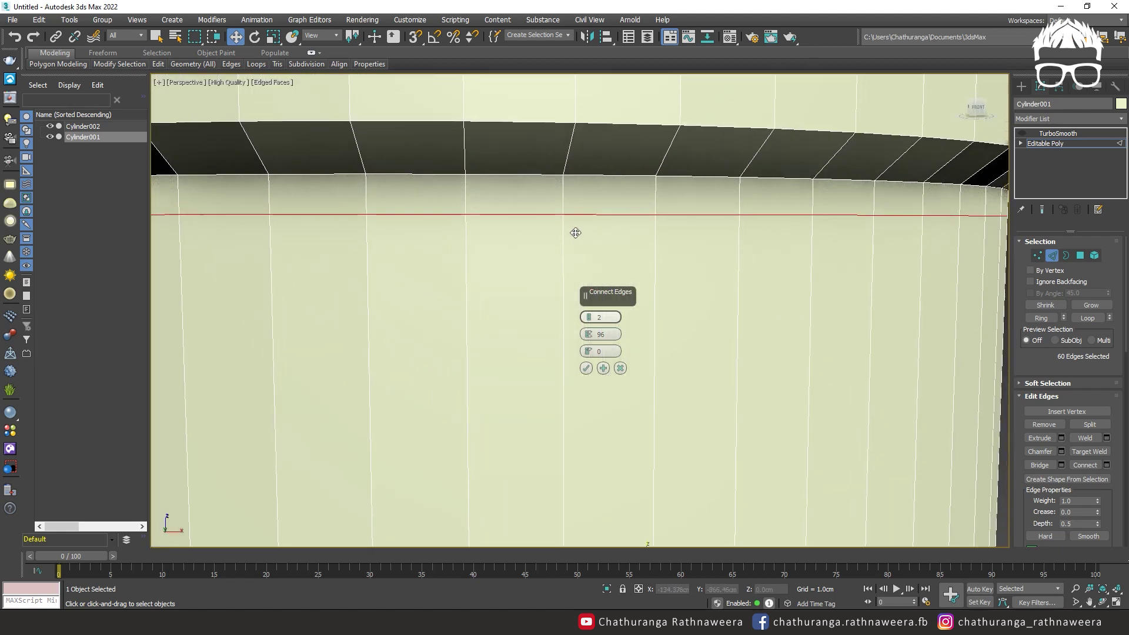
pyautogui.moveTo(648, 184); pyautogui.dragTo(366, 197, button='middle')
pyautogui.scroll(-7, 735, 265)
pyautogui.moveTo(864, 278); pyautogui.dragTo(515, 278, button='middle')
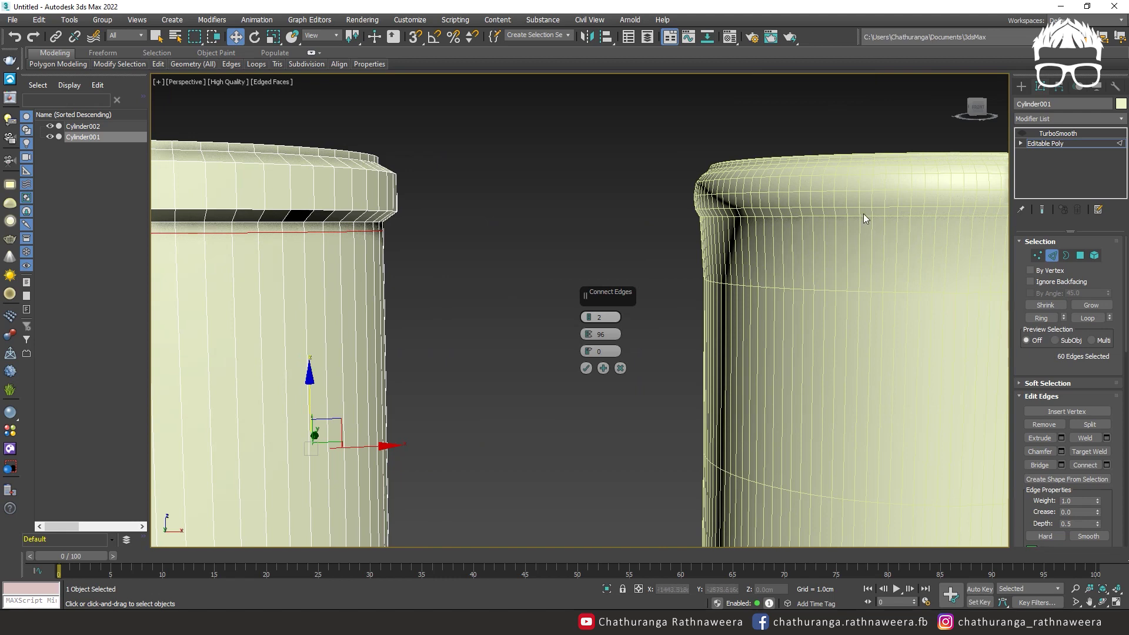
pyautogui.scroll(4, 348, 265)
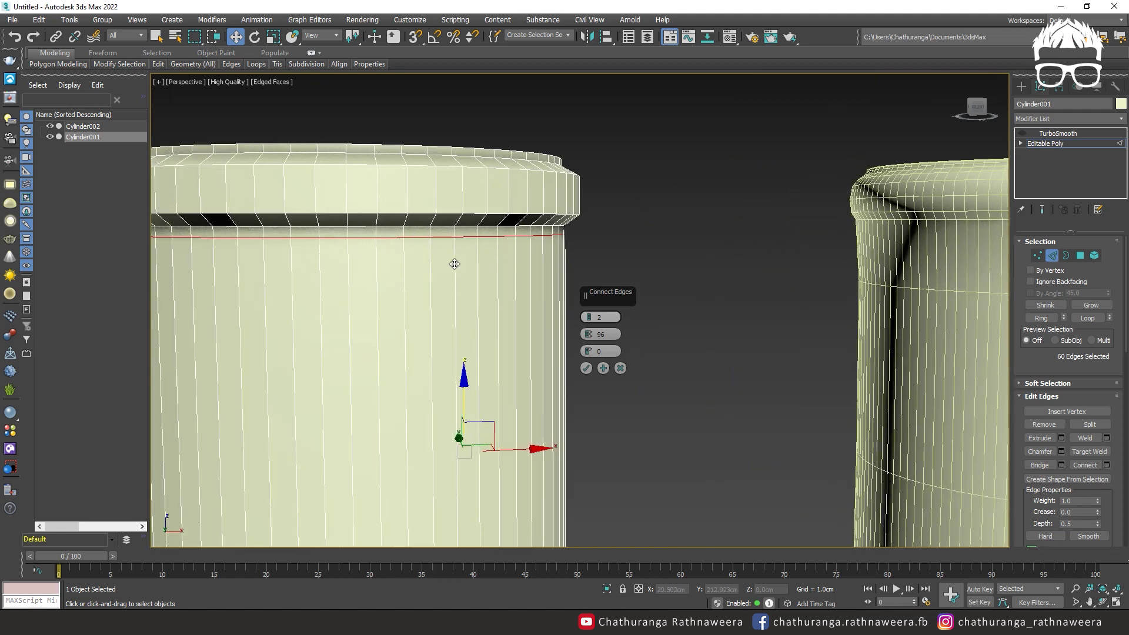
pyautogui.scroll(5, 421, 252)
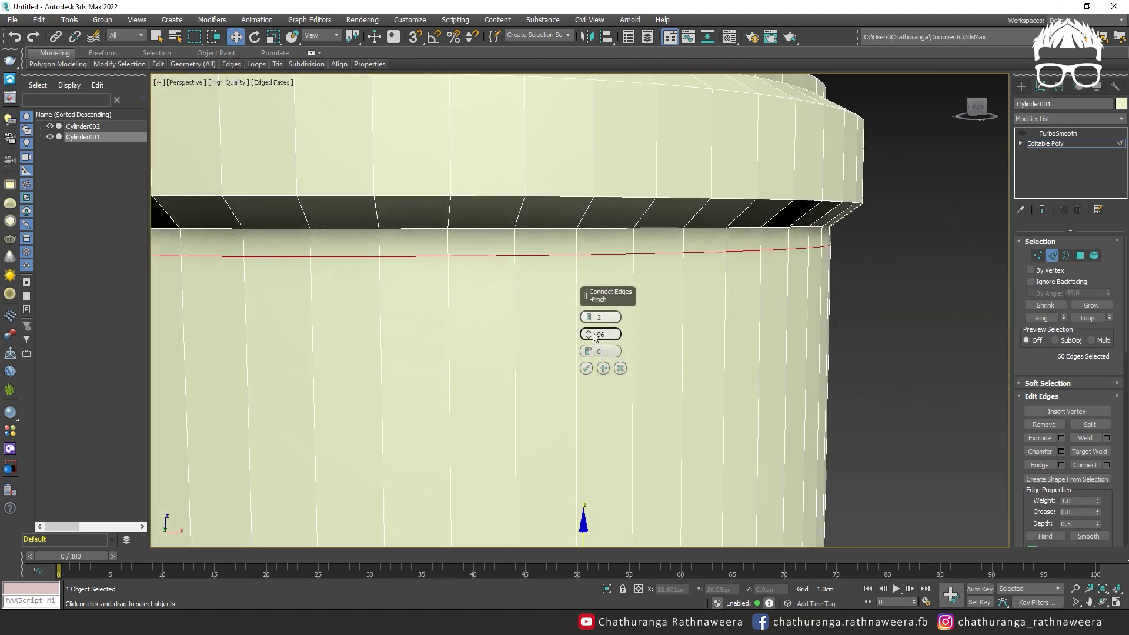
# Step: Pinch the two loops to 99 so they sit just below the rim, and confirm
pyautogui.moveTo(589, 335); pyautogui.dragTo(590, 336)
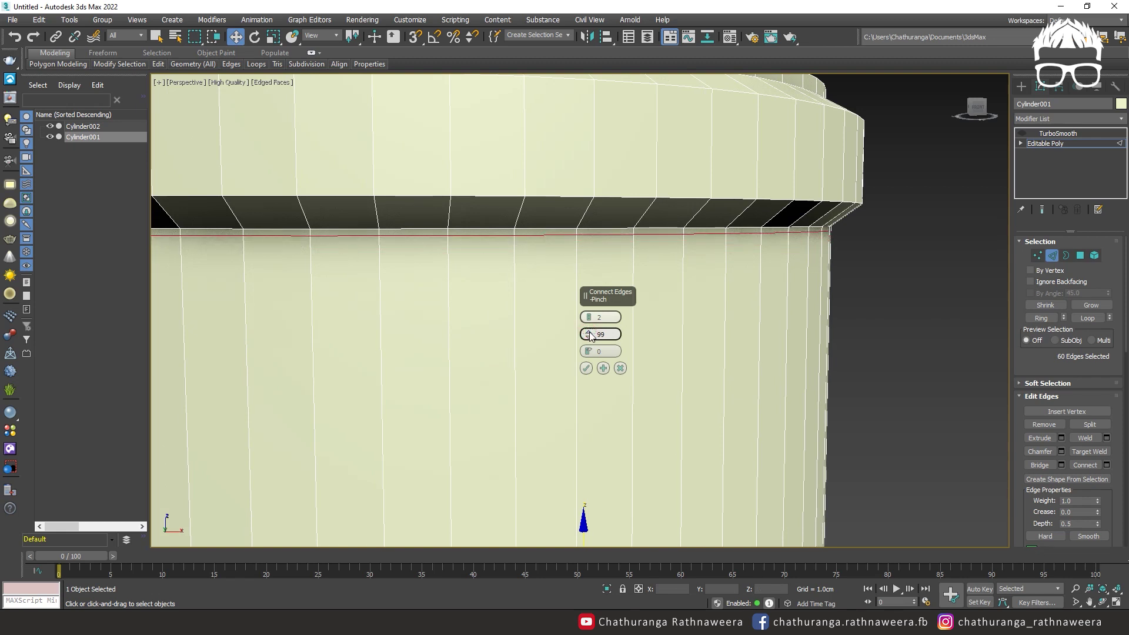
pyautogui.click(589, 331)
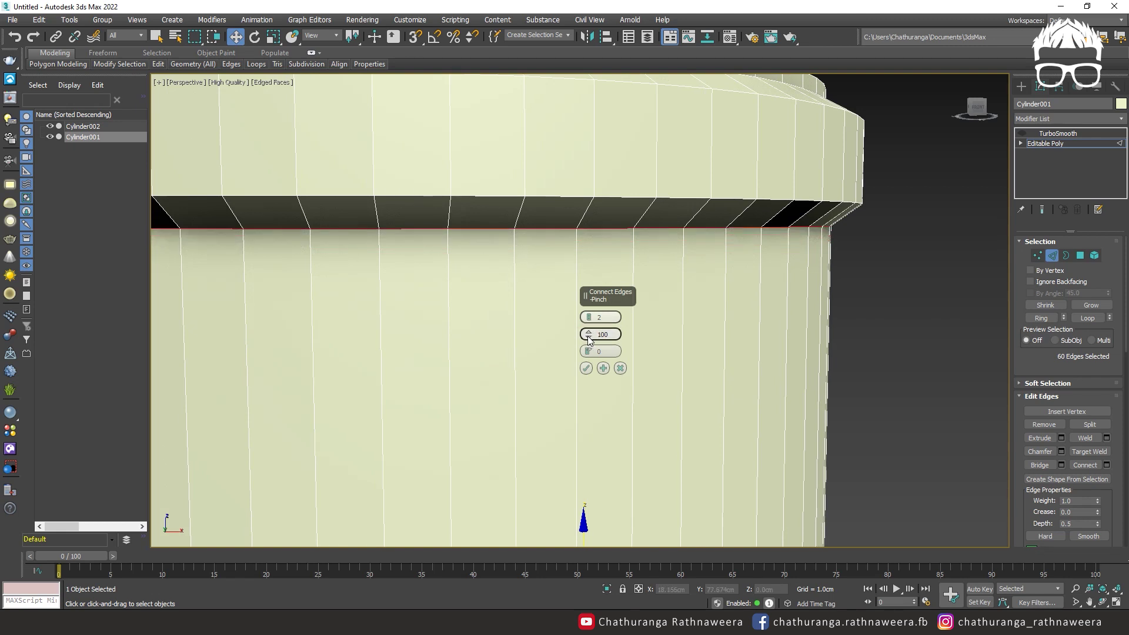
pyautogui.click(588, 337)
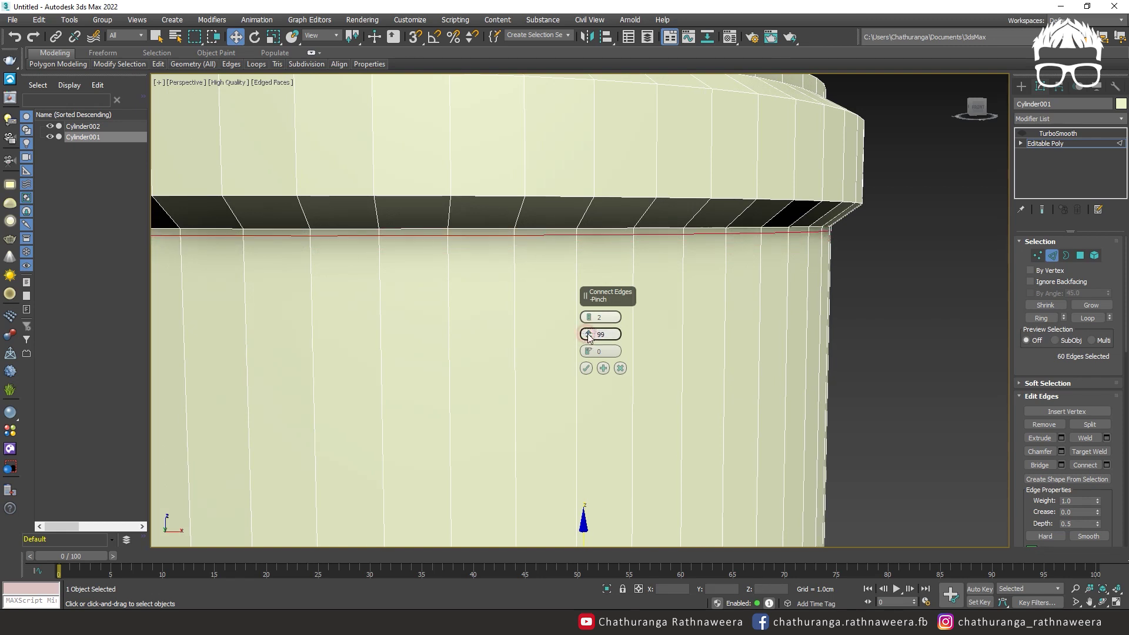
pyautogui.click(588, 333)
pyautogui.click(588, 336)
pyautogui.click(587, 370)
pyautogui.scroll(-5, 573, 353)
pyautogui.moveTo(572, 353); pyautogui.dragTo(557, 277, button='middle')
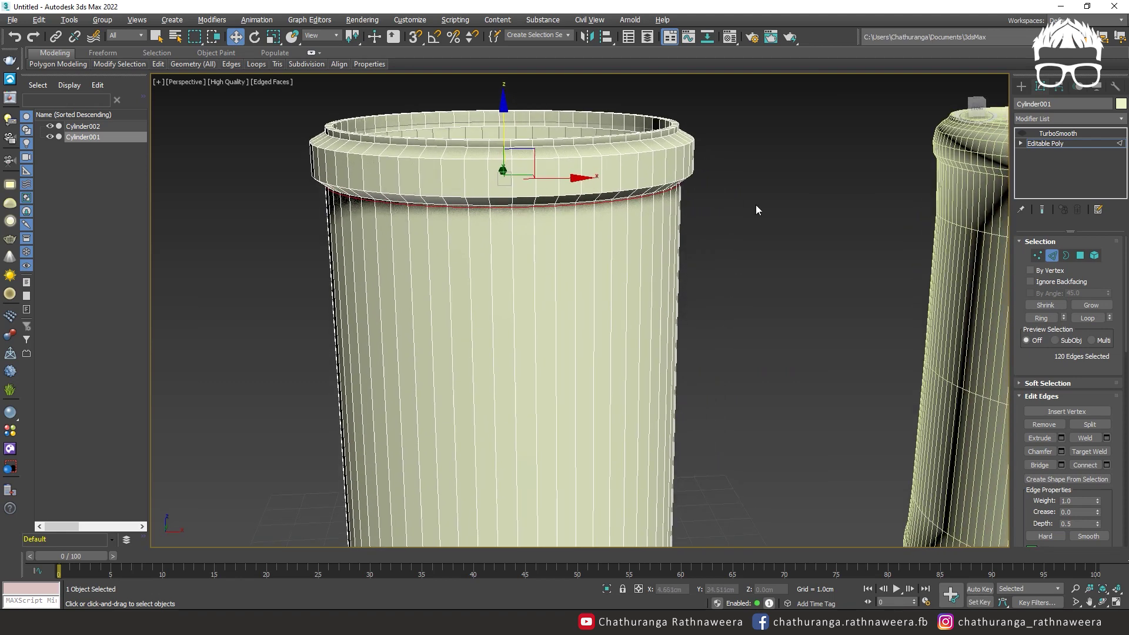
pyautogui.click(1028, 137)
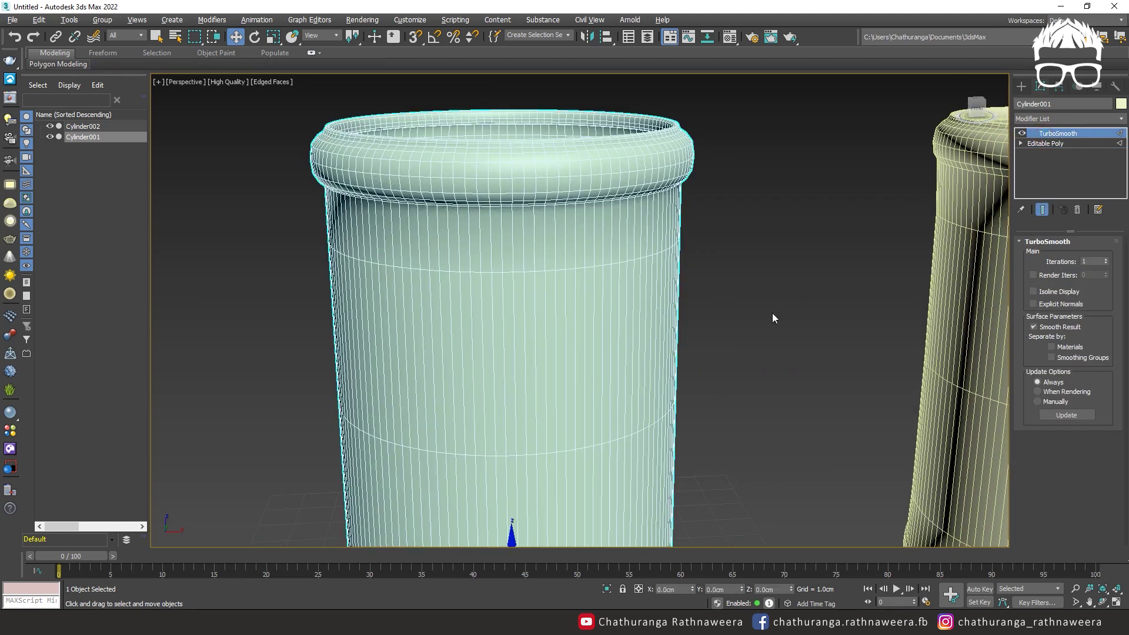
pyautogui.click(771, 313)
pyautogui.press('F4')
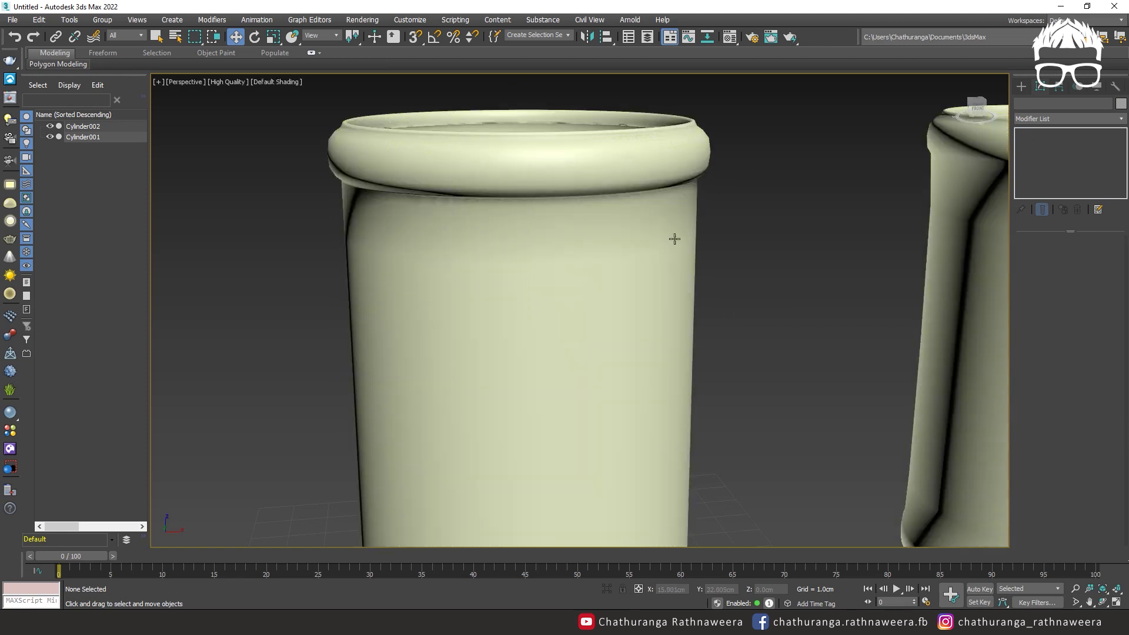
pyautogui.moveTo(641, 242)
pyautogui.keyDown('alt'); pyautogui.mouseDown(button='middle')
pyautogui.moveTo(661, 235)
pyautogui.moveTo(639, 183)
pyautogui.mouseUp(button='middle'); pyautogui.keyUp('alt')
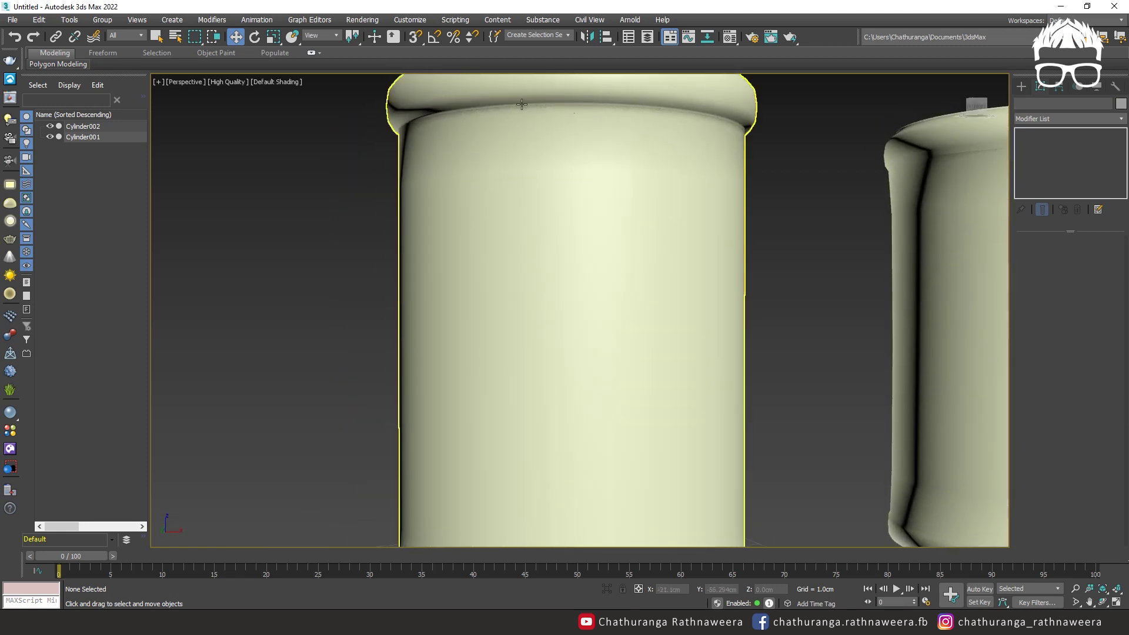
pyautogui.moveTo(805, 145); pyautogui.dragTo(781, 238, button='middle')
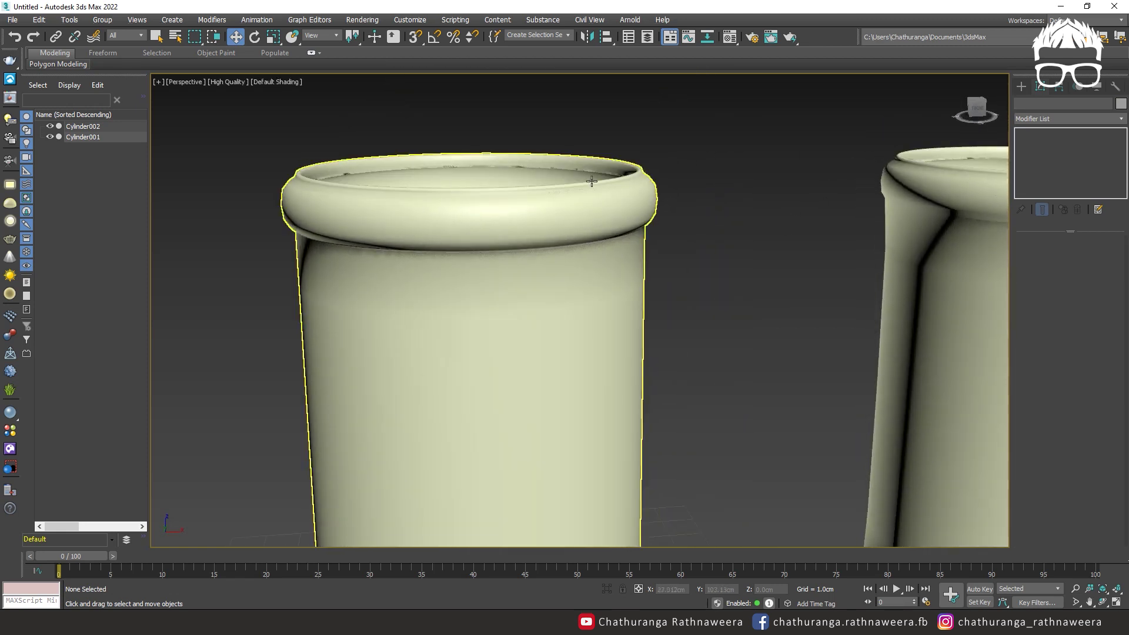
pyautogui.click(587, 182)
pyautogui.click(1022, 134)
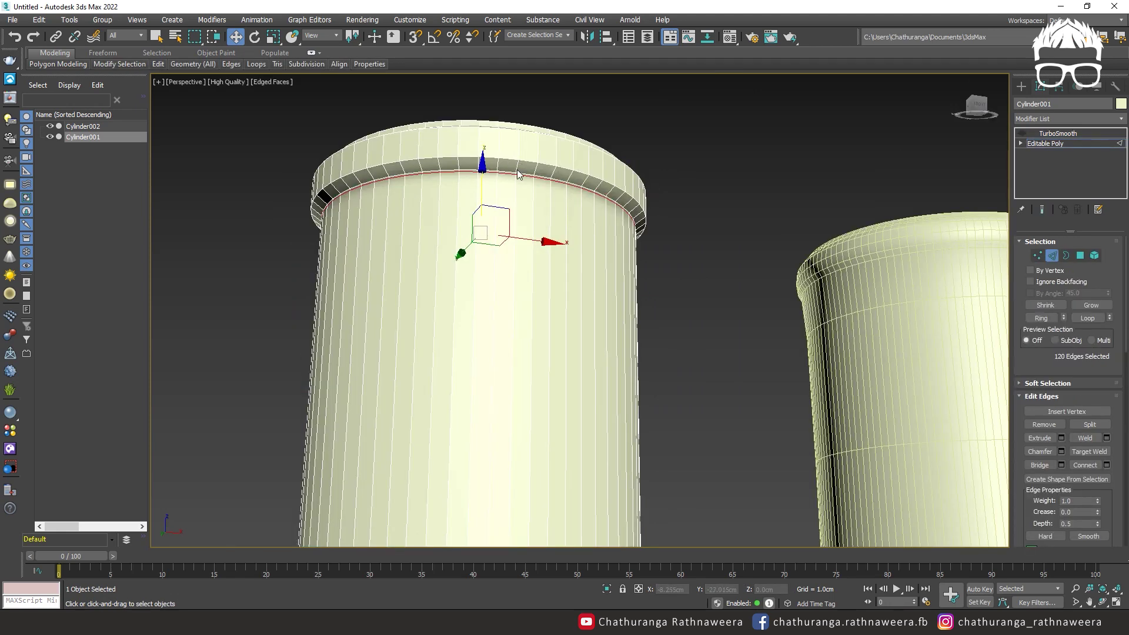
# Step: Ring-select the rim band's vertical edges and connect them with 2 loops at pinch 95
pyautogui.keyDown('alt'); pyautogui.moveTo(517, 174); pyautogui.dragTo(541, 238, button='middle'); pyautogui.keyUp('alt')
pyautogui.click(542, 243)
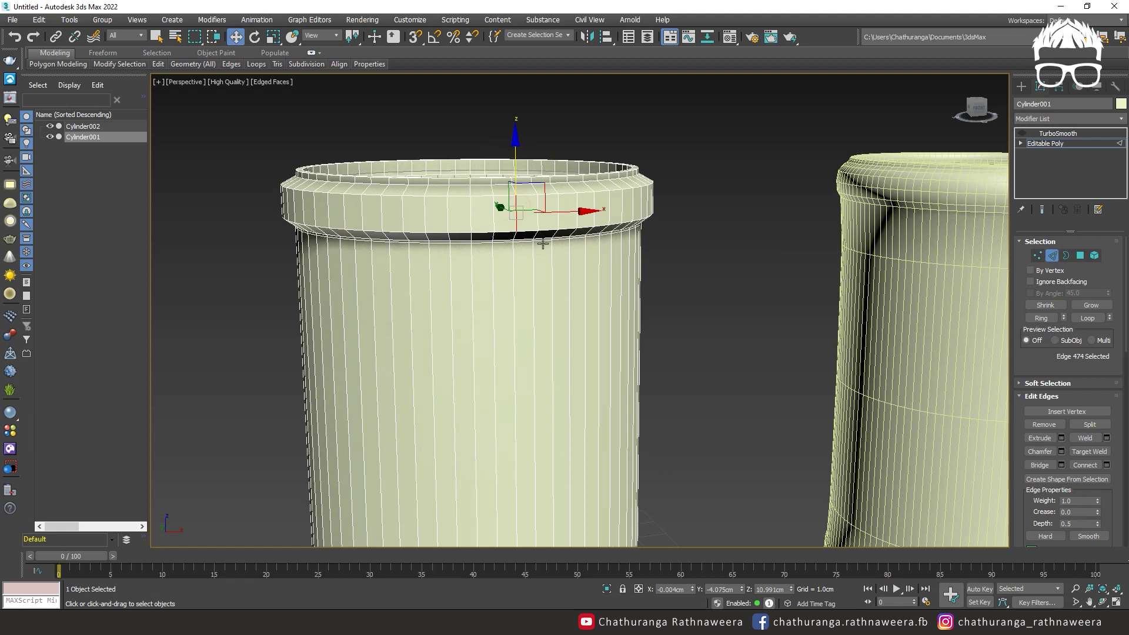
pyautogui.scroll(6, 648, 298)
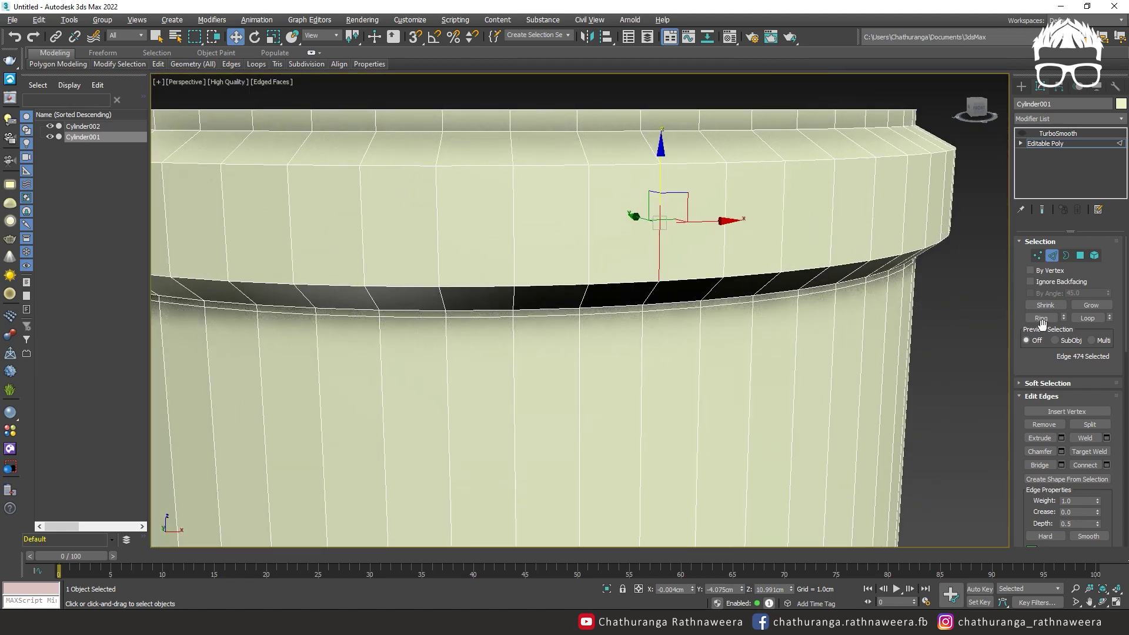
pyautogui.click(1041, 319)
pyautogui.keyDown('alt'); pyautogui.moveTo(638, 346); pyautogui.dragTo(670, 359, button='middle'); pyautogui.keyUp('alt')
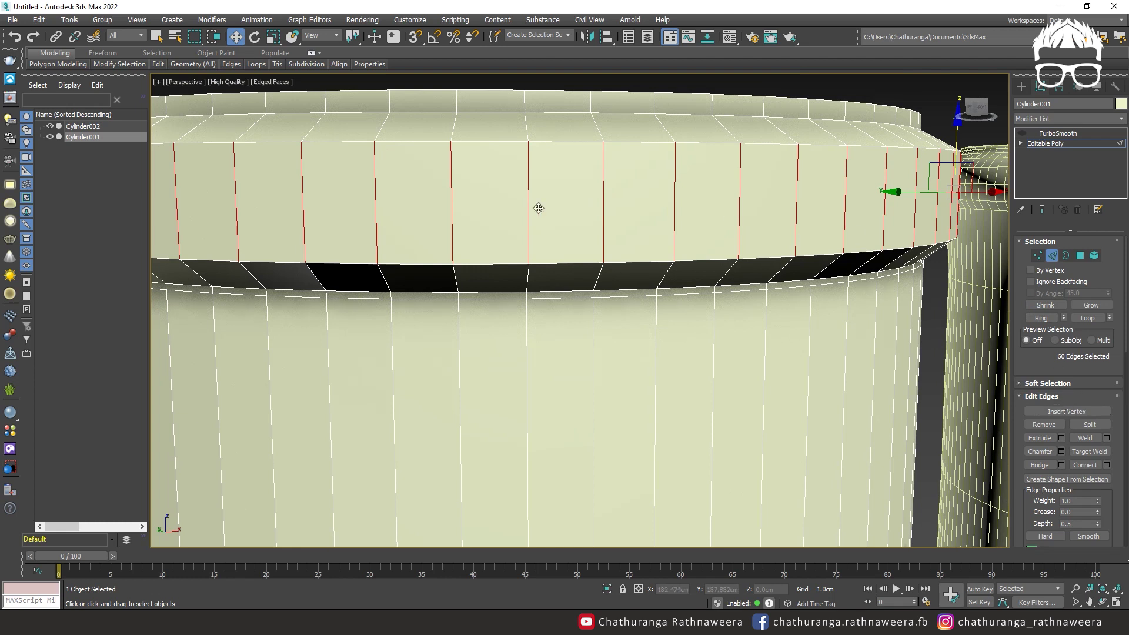
pyautogui.moveTo(1046, 357); pyautogui.dragTo(1053, 314)
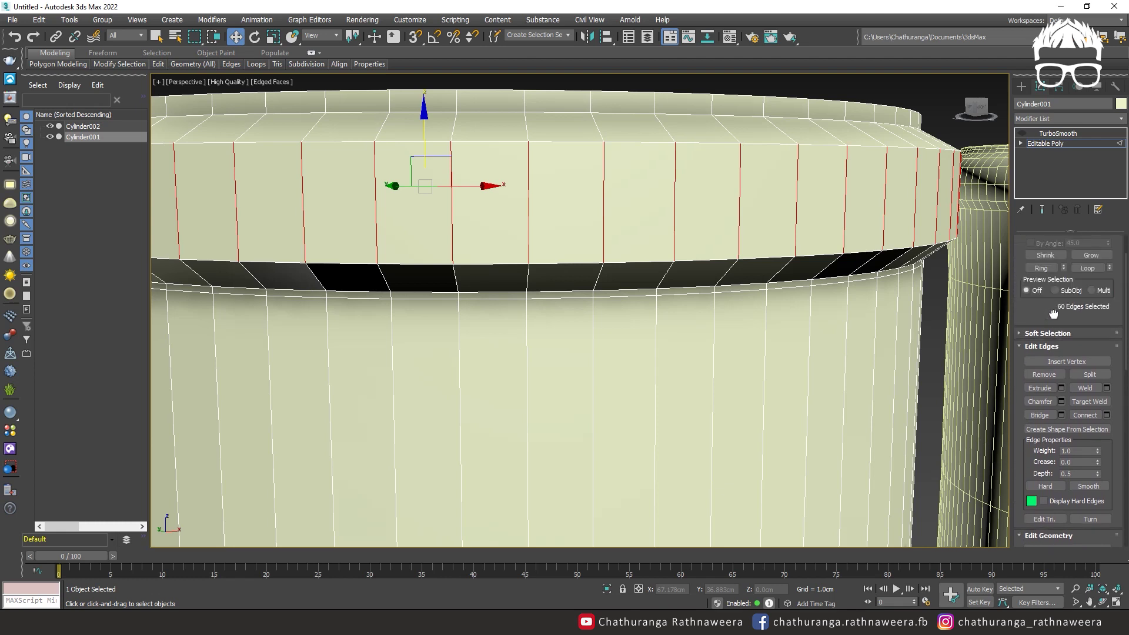
pyautogui.click(1106, 416)
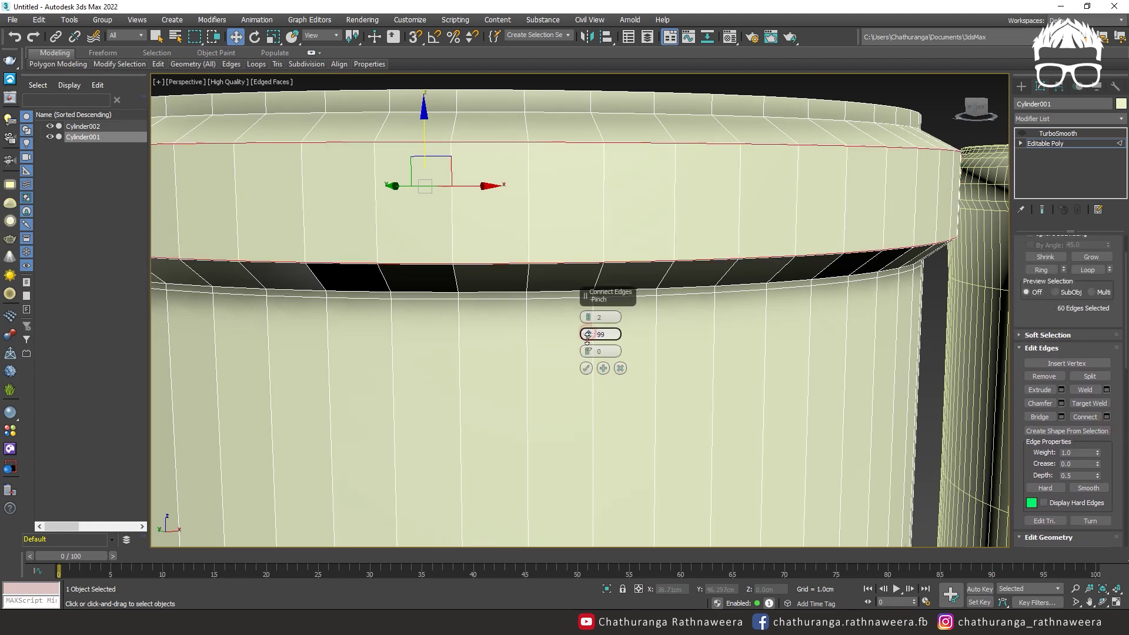
pyautogui.moveTo(587, 340); pyautogui.dragTo(592, 343)
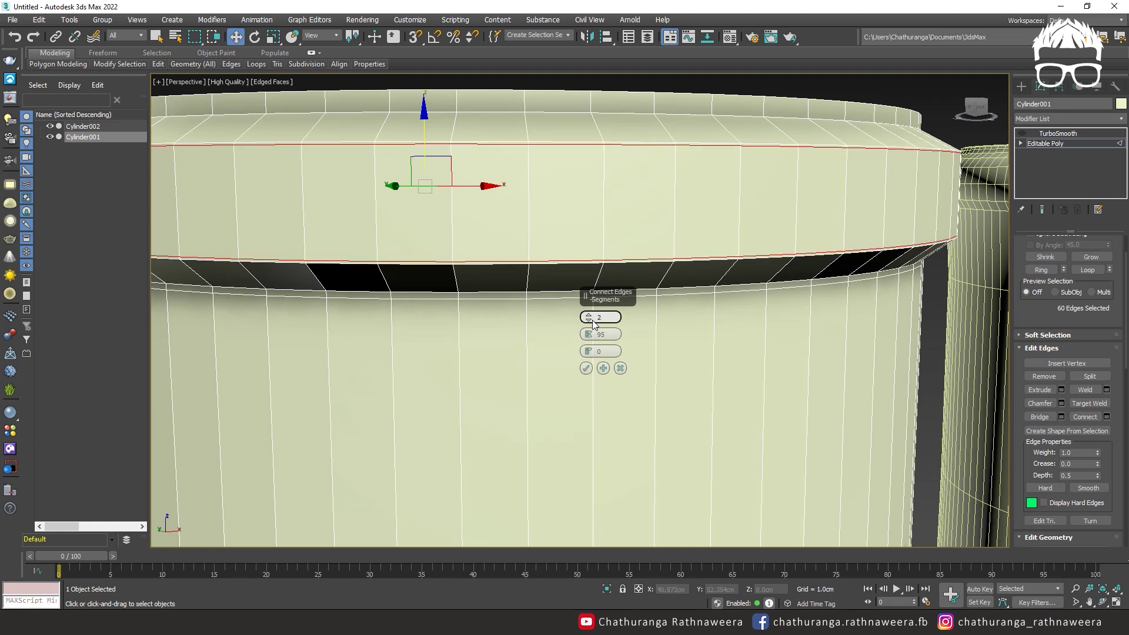
# Step: Accept the previous rim loops and select a single edge on the recessed band
pyautogui.click(586, 369)
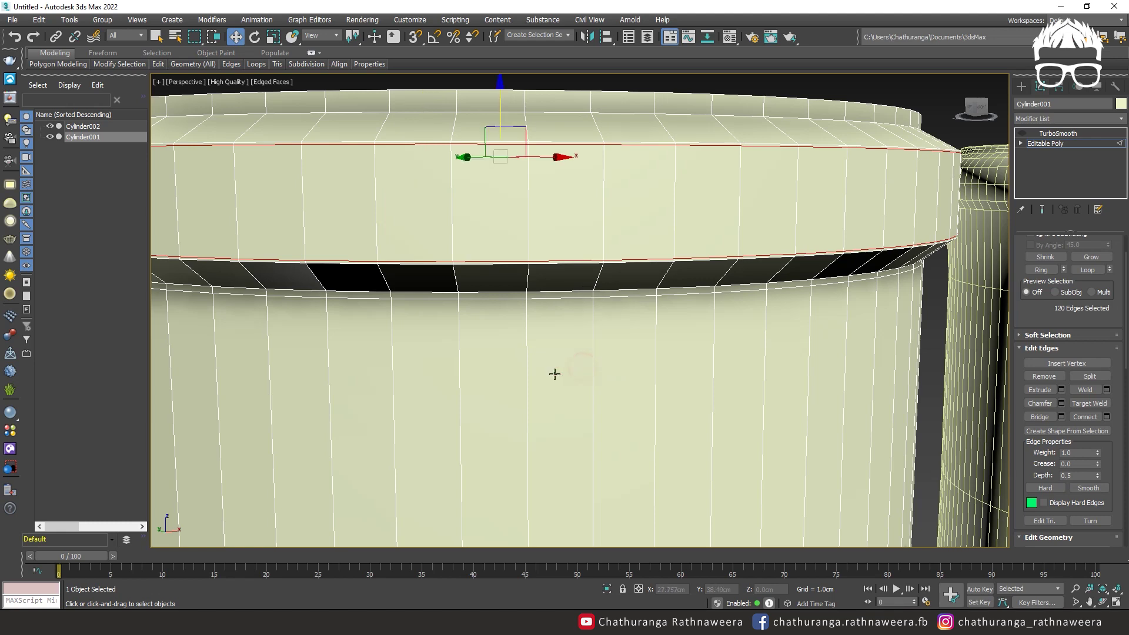
pyautogui.keyDown('alt'); pyautogui.moveTo(555, 373); pyautogui.dragTo(550, 313, button='middle'); pyautogui.keyUp('alt')
pyautogui.scroll(3, 550, 314)
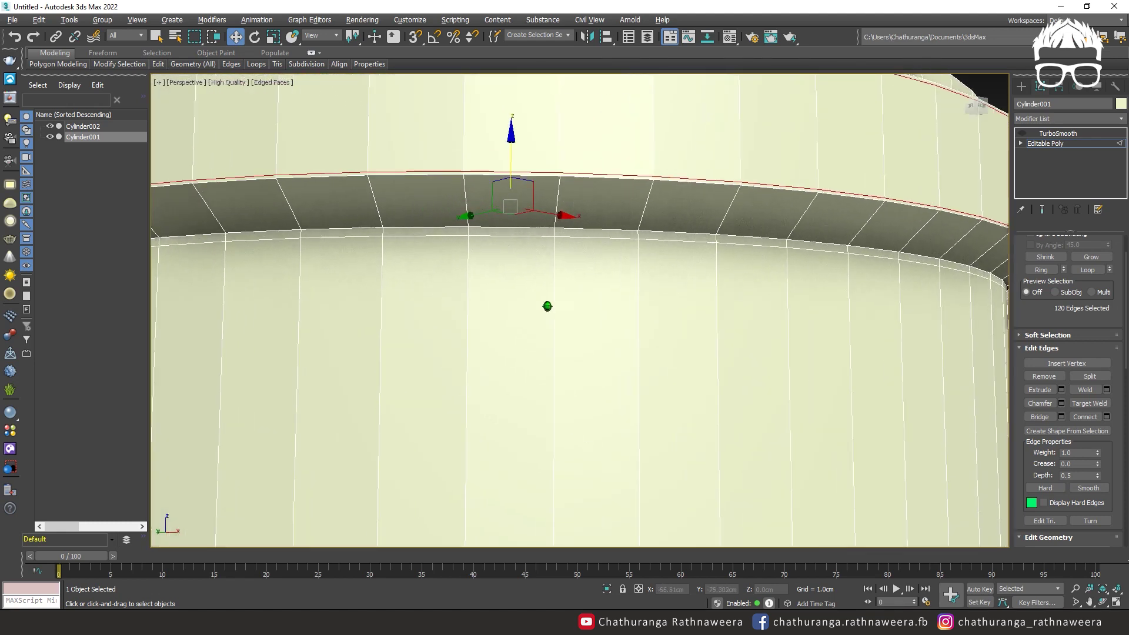
pyautogui.click(554, 252)
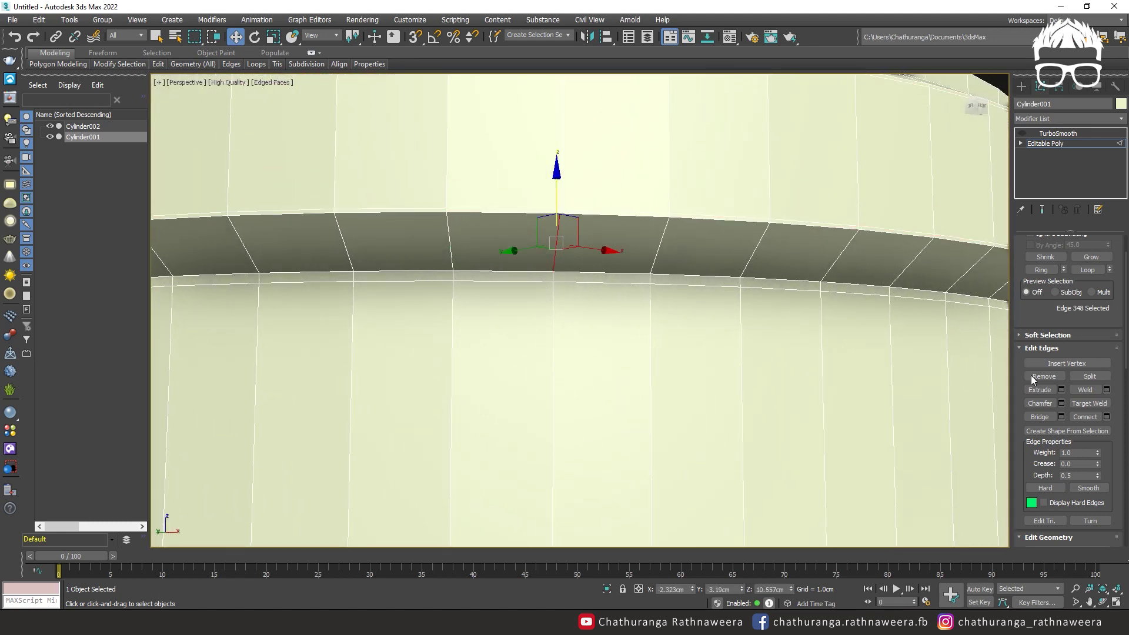
pyautogui.scroll(-2, 1065, 330)
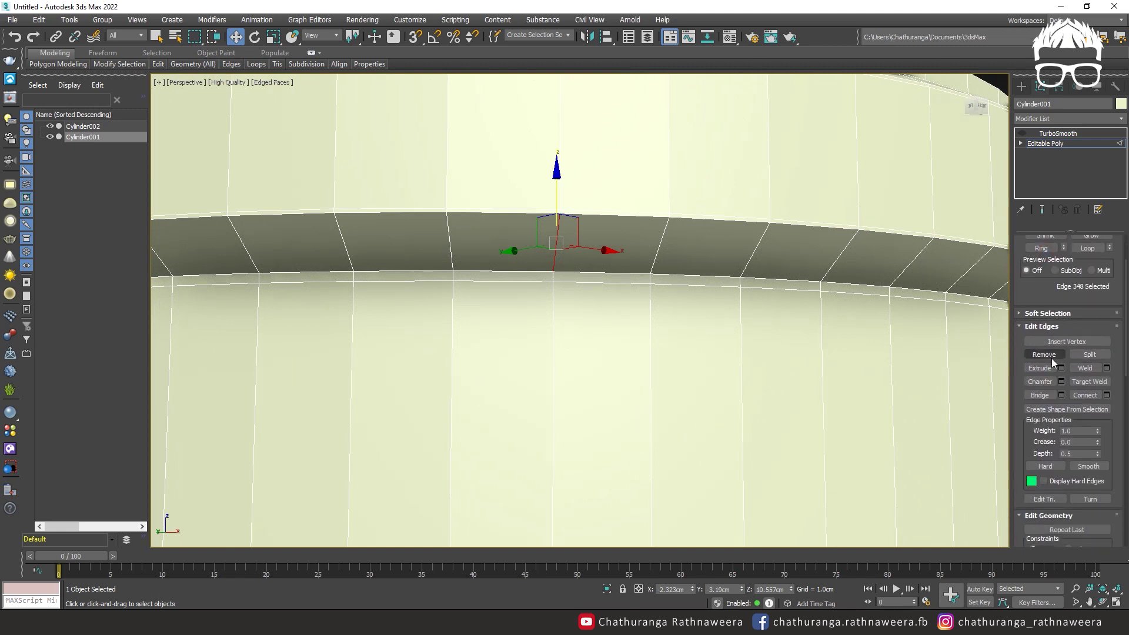
# Step: Ring the band edges and connect them with two loops pinched to about 92
pyautogui.click(1041, 248)
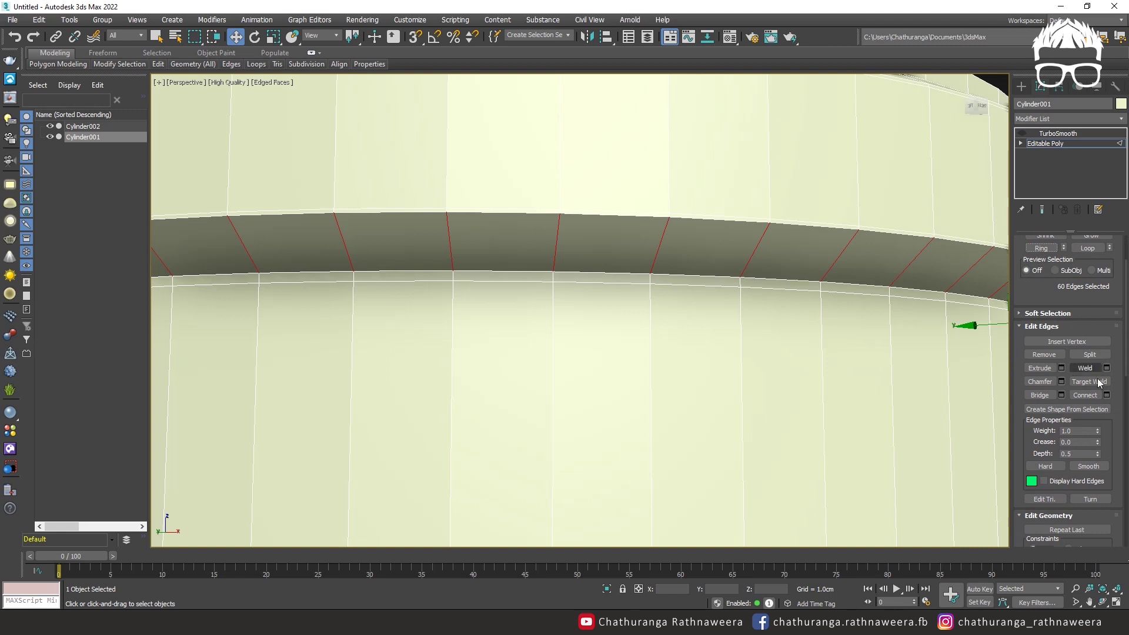
pyautogui.click(1107, 395)
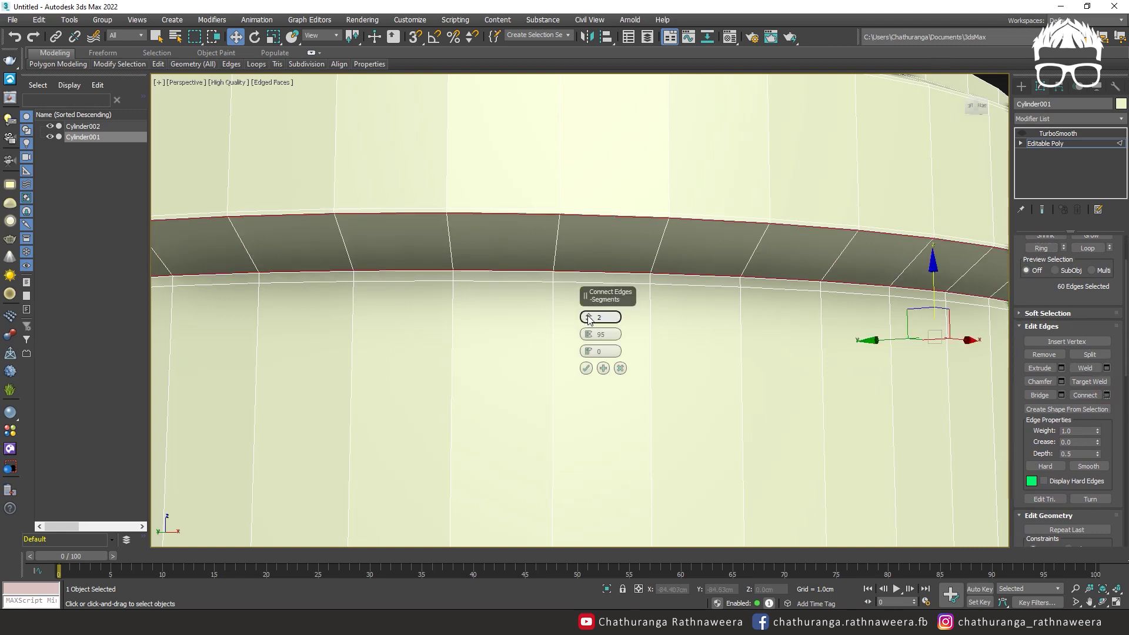
pyautogui.moveTo(587, 347)
pyautogui.mouseDown()
pyautogui.moveTo(587, 369)
pyautogui.moveTo(587, 351)
pyautogui.mouseUp()
pyautogui.scroll(6, 512, 283)
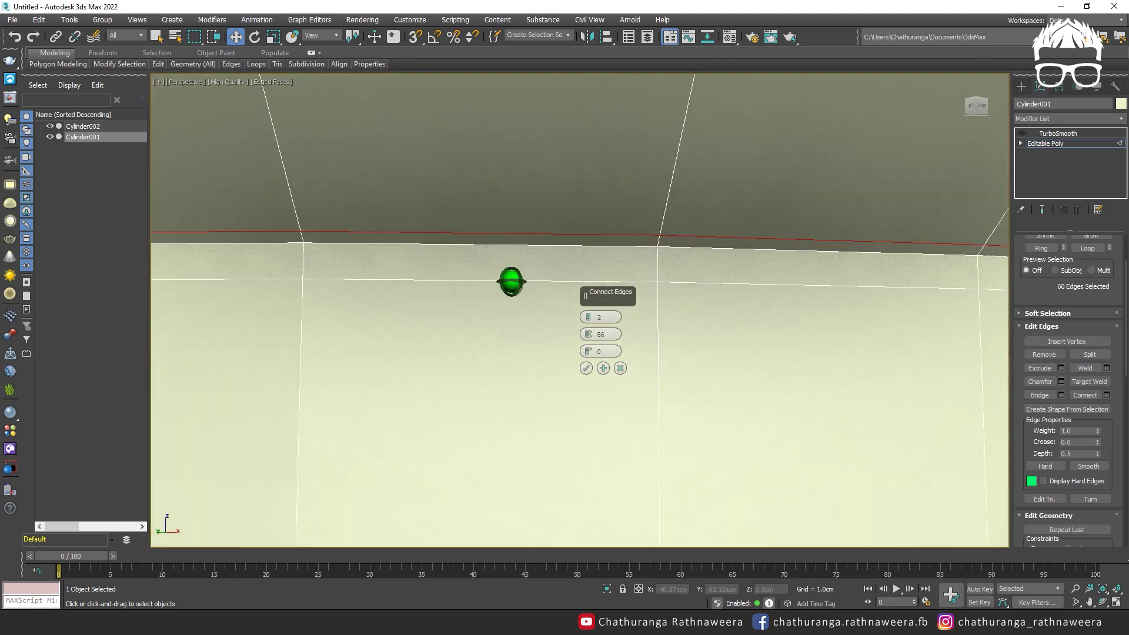
pyautogui.scroll(-9, 512, 282)
pyautogui.scroll(7, 497, 303)
pyautogui.moveTo(497, 304); pyautogui.dragTo(490, 321, button='middle')
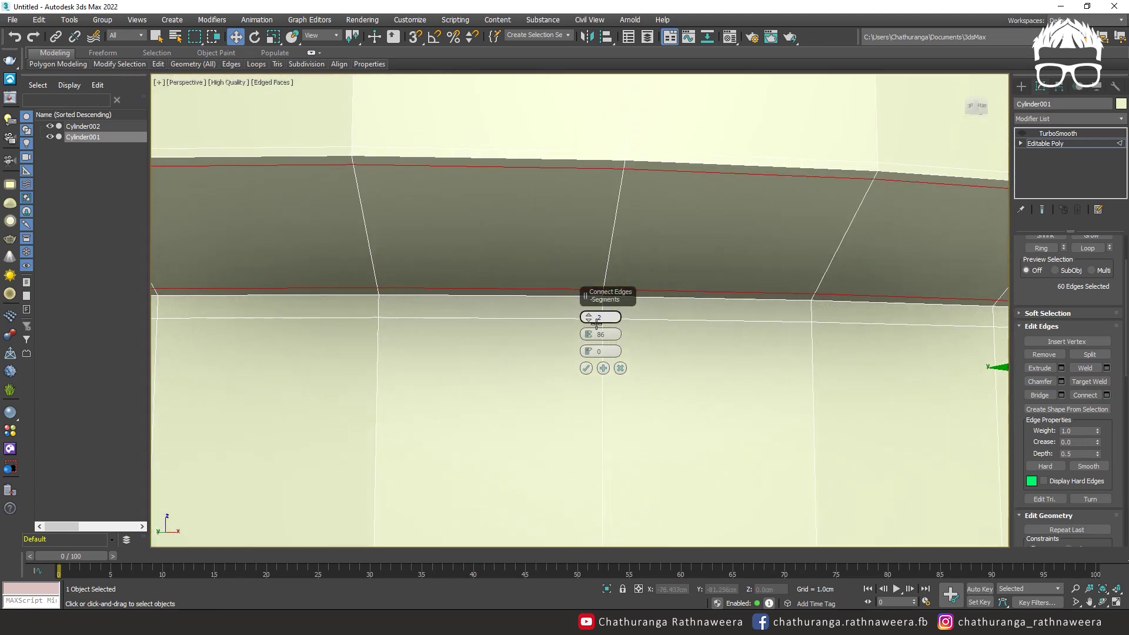
pyautogui.moveTo(589, 340); pyautogui.dragTo(591, 334)
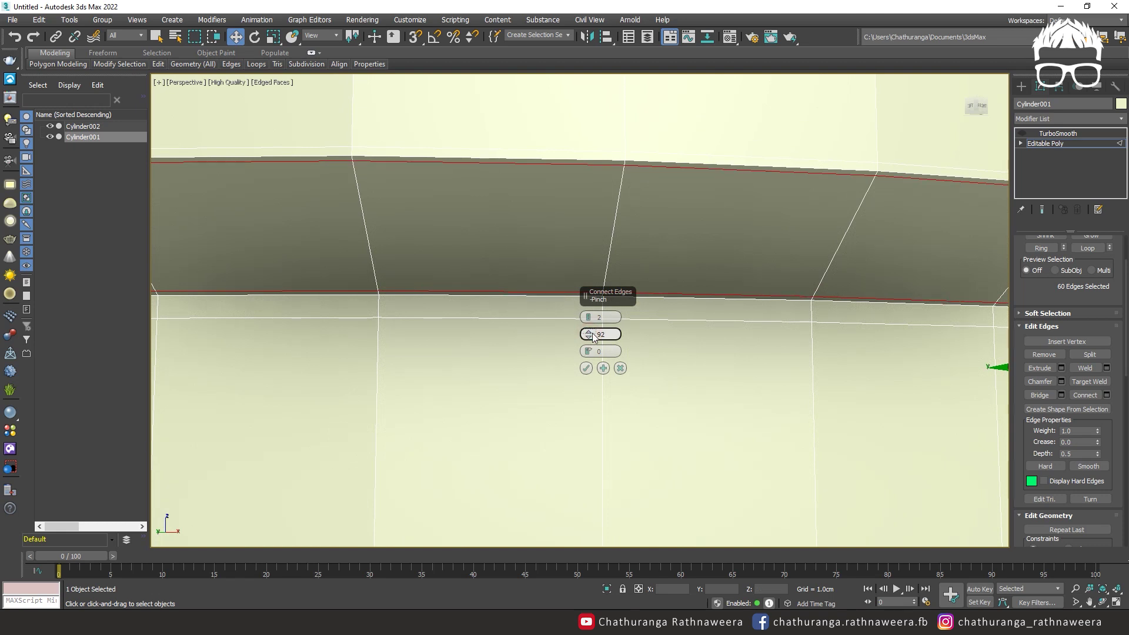
# Step: Confirm the connection and move one new loop up against the band edge
pyautogui.click(586, 369)
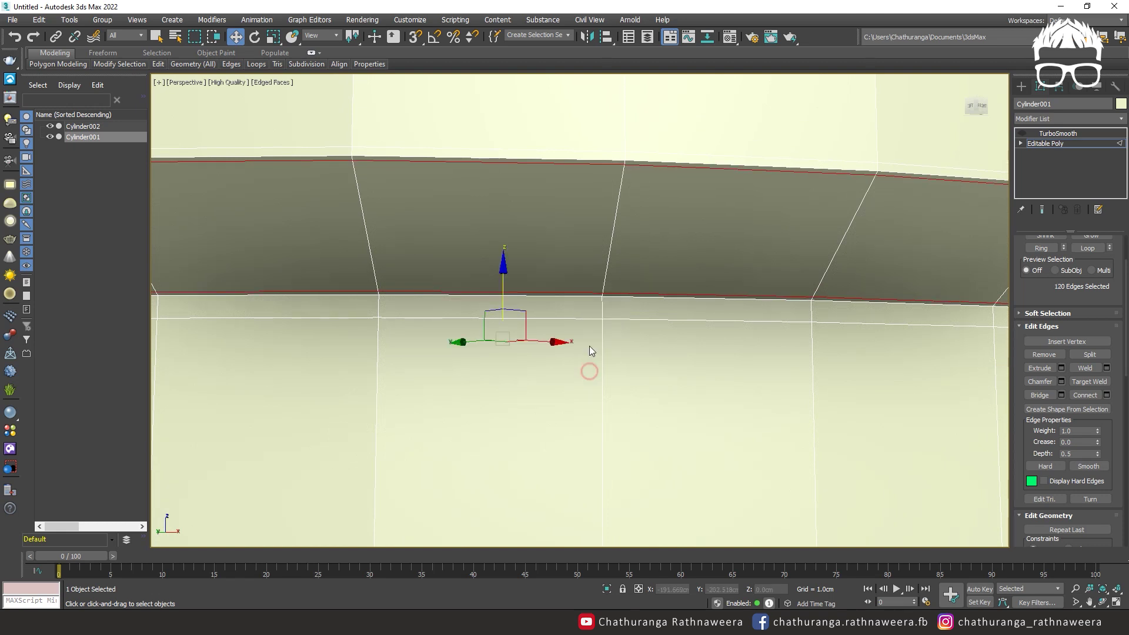
pyautogui.doubleClick(566, 321)
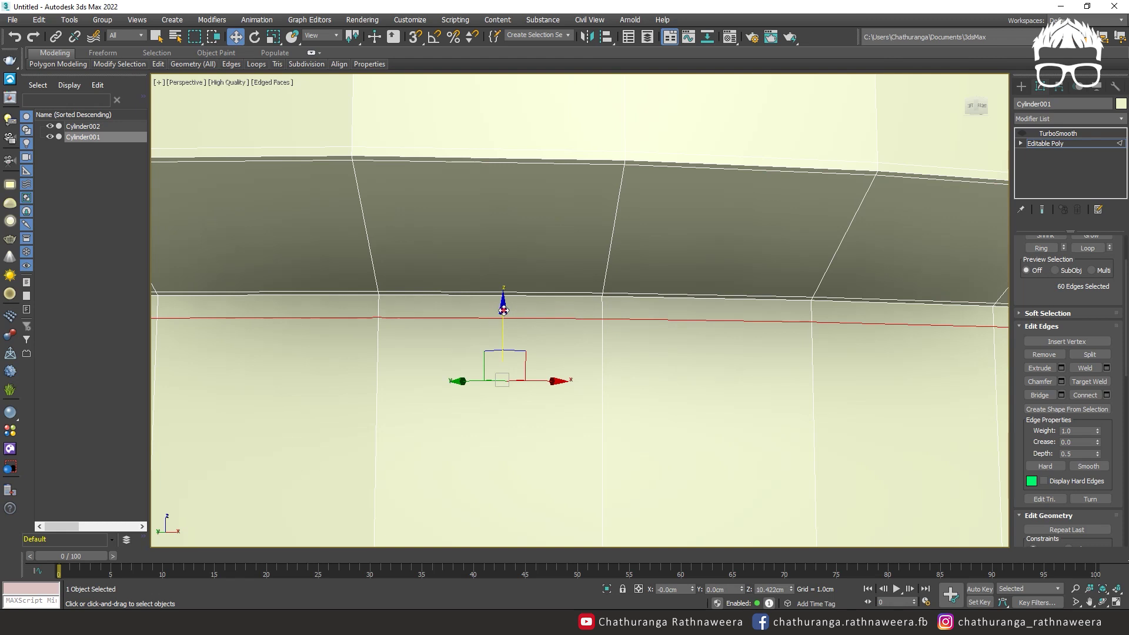
pyautogui.moveTo(505, 310)
pyautogui.mouseDown()
pyautogui.moveTo(503, 298)
pyautogui.moveTo(511, 304)
pyautogui.mouseUp()
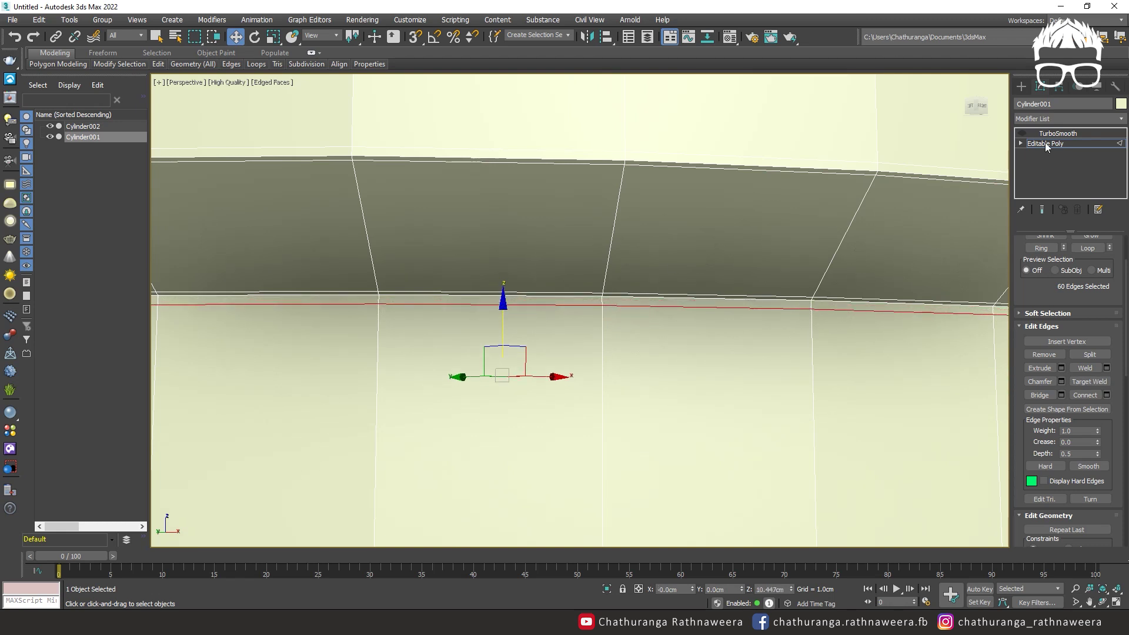
pyautogui.scroll(-7, 766, 289)
# Step: Ring a vertical rim-wall edge and connect it with two pinched support loops
pyautogui.keyDown('alt'); pyautogui.moveTo(755, 267); pyautogui.dragTo(758, 329, button='middle'); pyautogui.keyUp('alt')
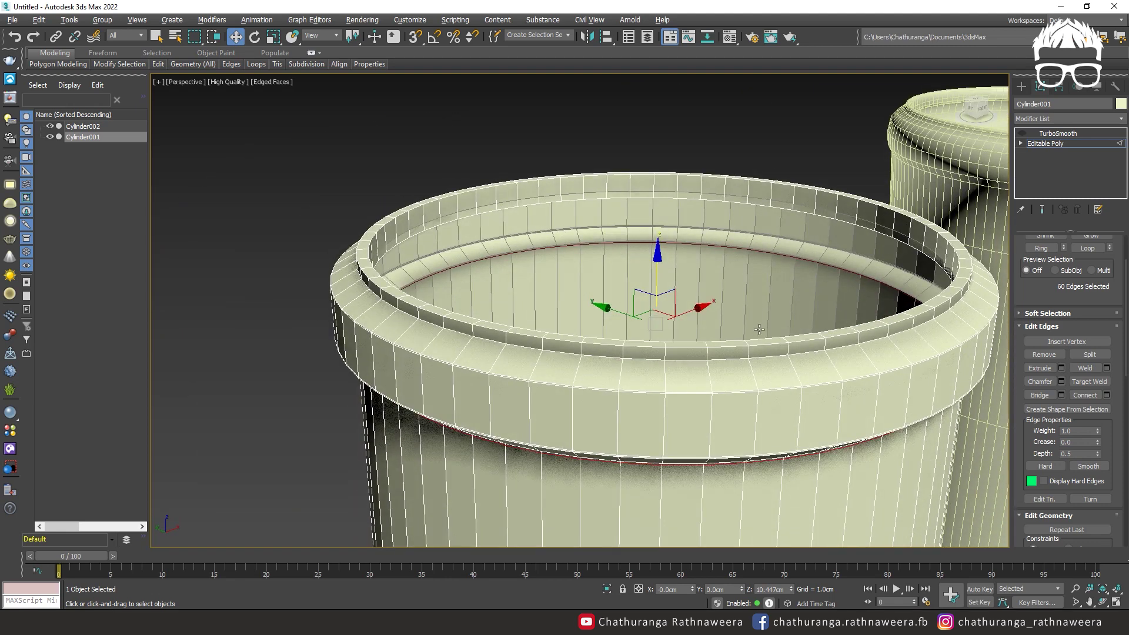
pyautogui.scroll(2, 757, 338)
pyautogui.scroll(4, 735, 271)
pyautogui.doubleClick(685, 253)
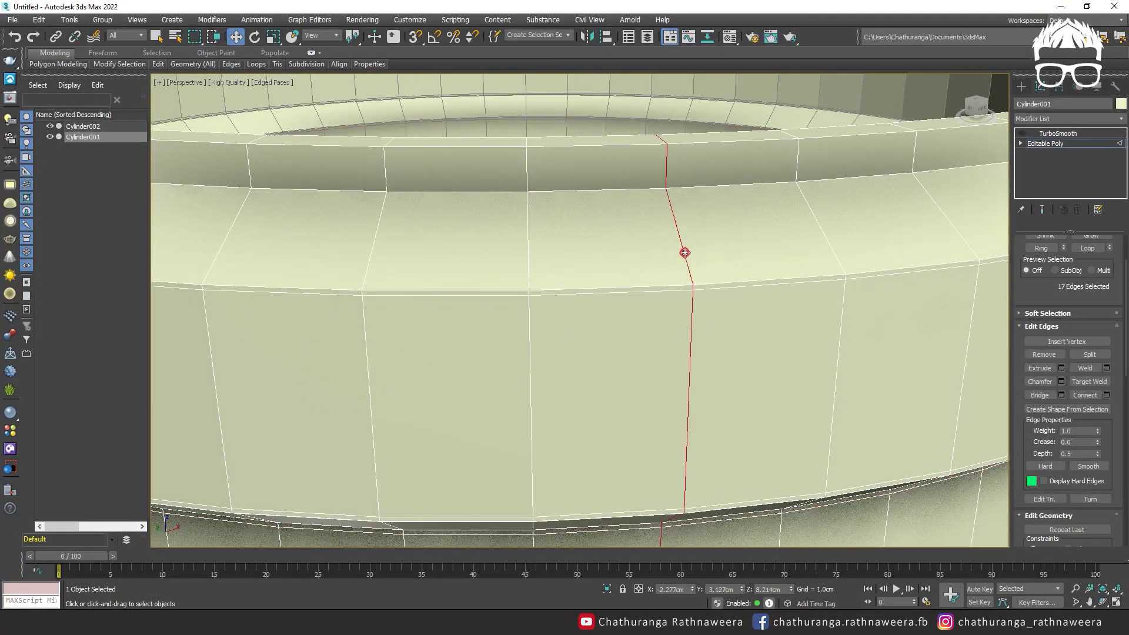
pyautogui.click(662, 231)
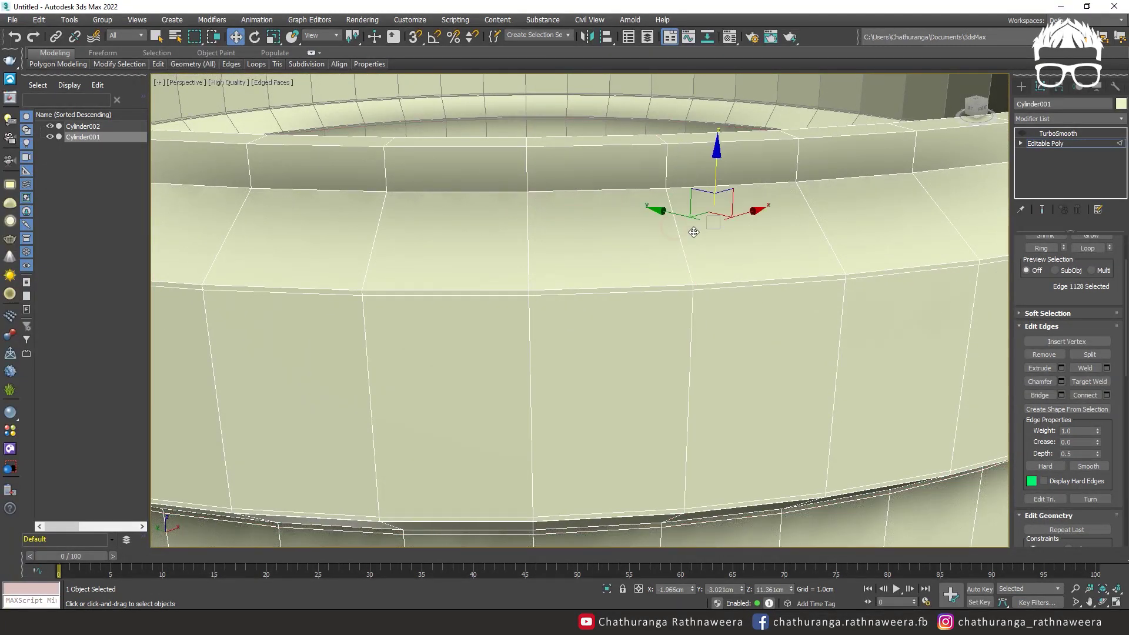
pyautogui.click(681, 239)
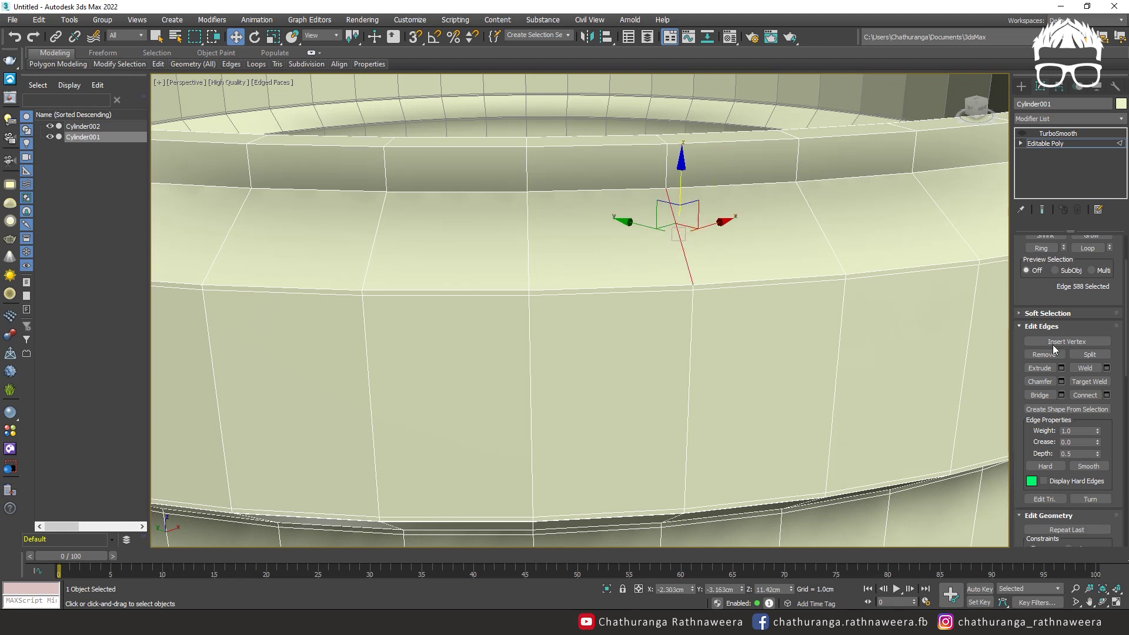
pyautogui.click(1041, 248)
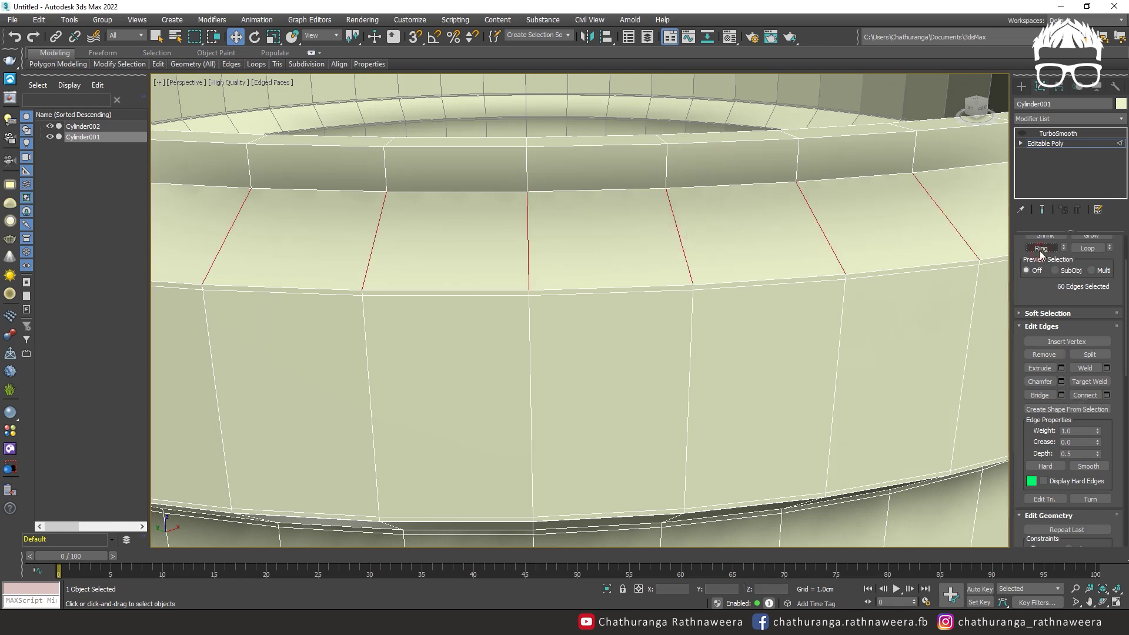
pyautogui.click(1107, 395)
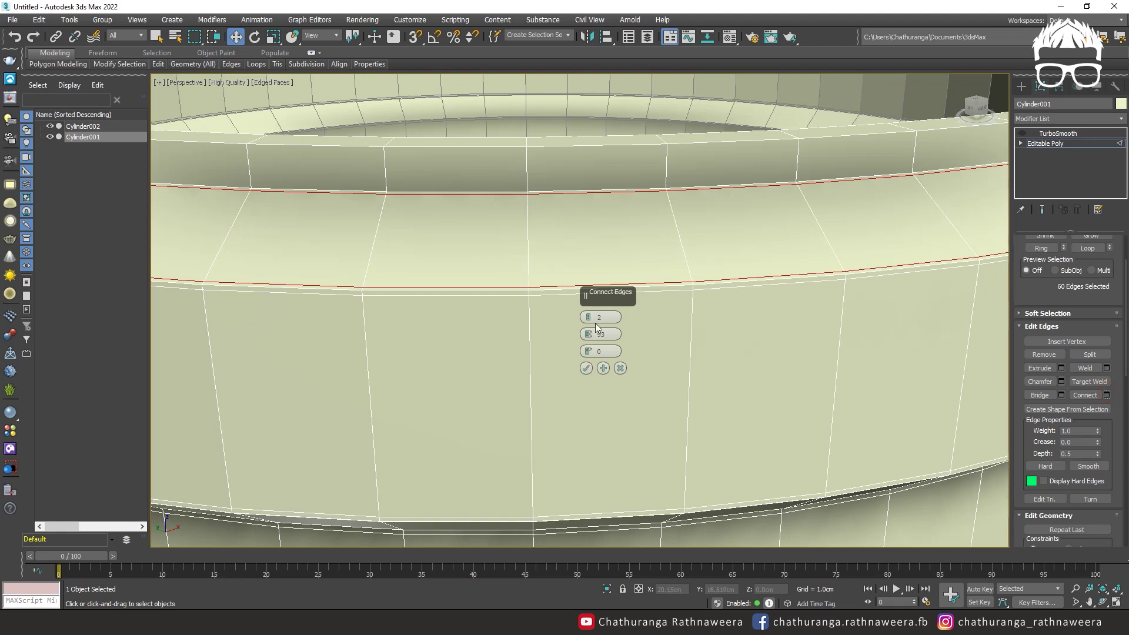
pyautogui.keyDown('alt'); pyautogui.moveTo(481, 343); pyautogui.dragTo(477, 363, button='middle'); pyautogui.keyUp('alt')
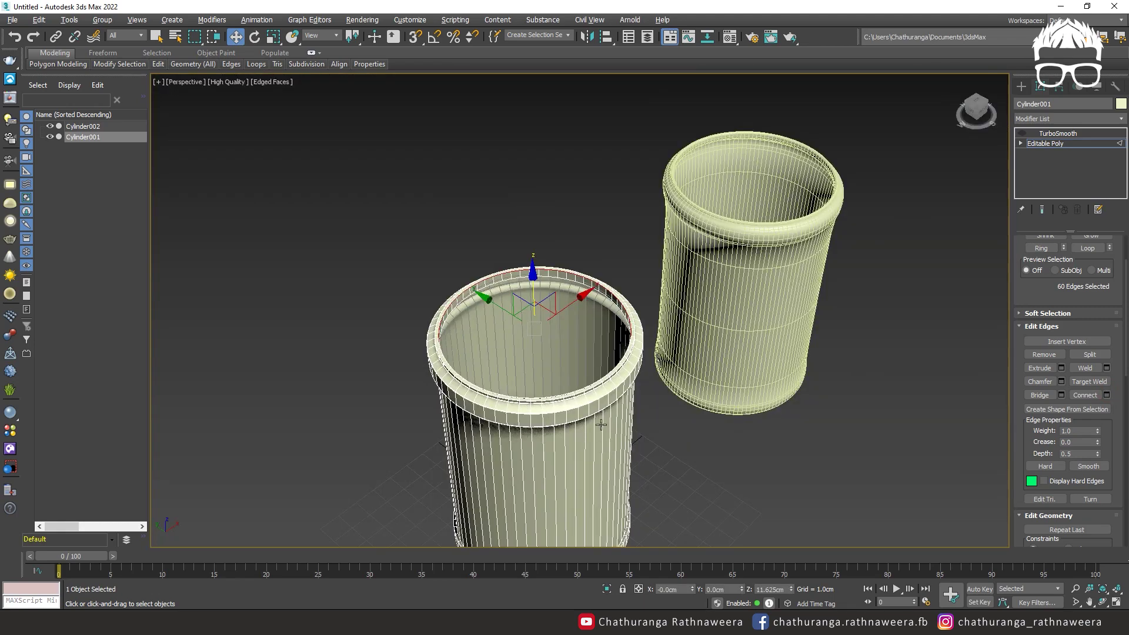
pyautogui.keyDown('alt'); pyautogui.moveTo(600, 424); pyautogui.dragTo(614, 302, button='middle'); pyautogui.keyUp('alt')
pyautogui.scroll(8, 614, 303)
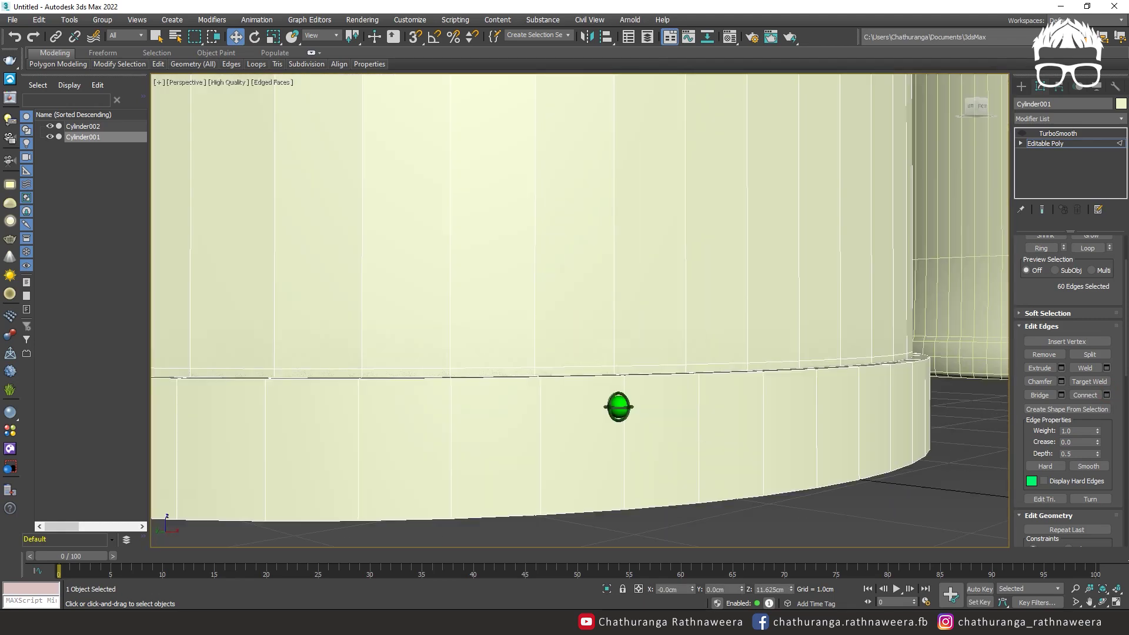
# Step: Ring the base ridge edges and connect them with two loops, slide 0, raised pinch
pyautogui.scroll(-4, 618, 407)
pyautogui.keyDown('alt'); pyautogui.moveTo(618, 406); pyautogui.dragTo(645, 369, button='middle'); pyautogui.keyUp('alt')
pyautogui.scroll(8, 645, 368)
pyautogui.scroll(-2, 642, 357)
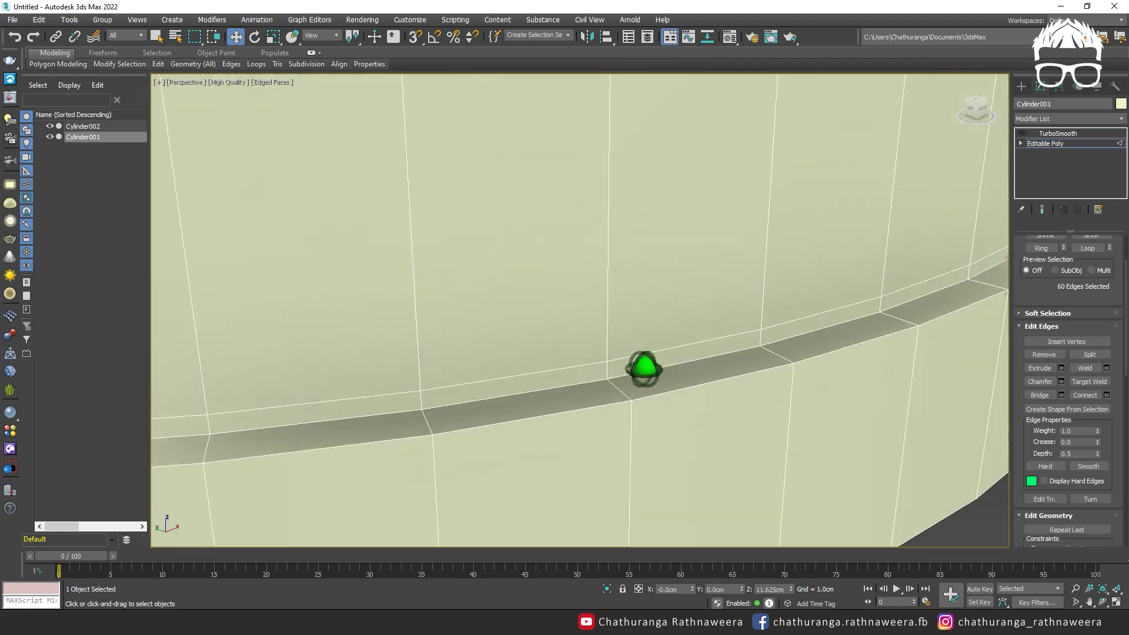
pyautogui.click(637, 368)
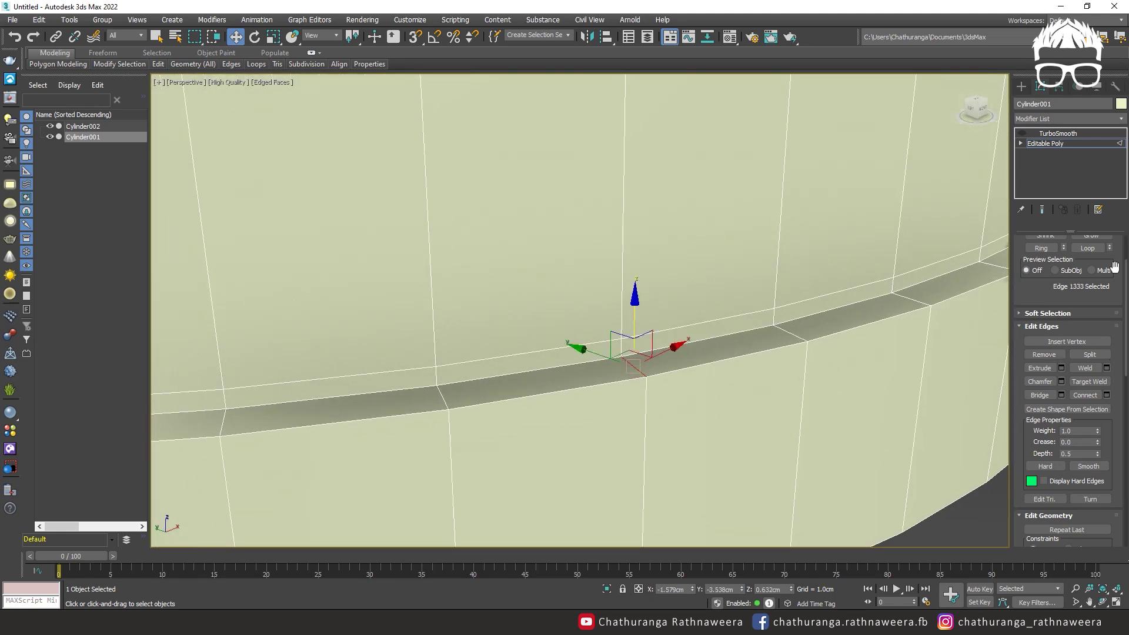
pyautogui.click(1042, 249)
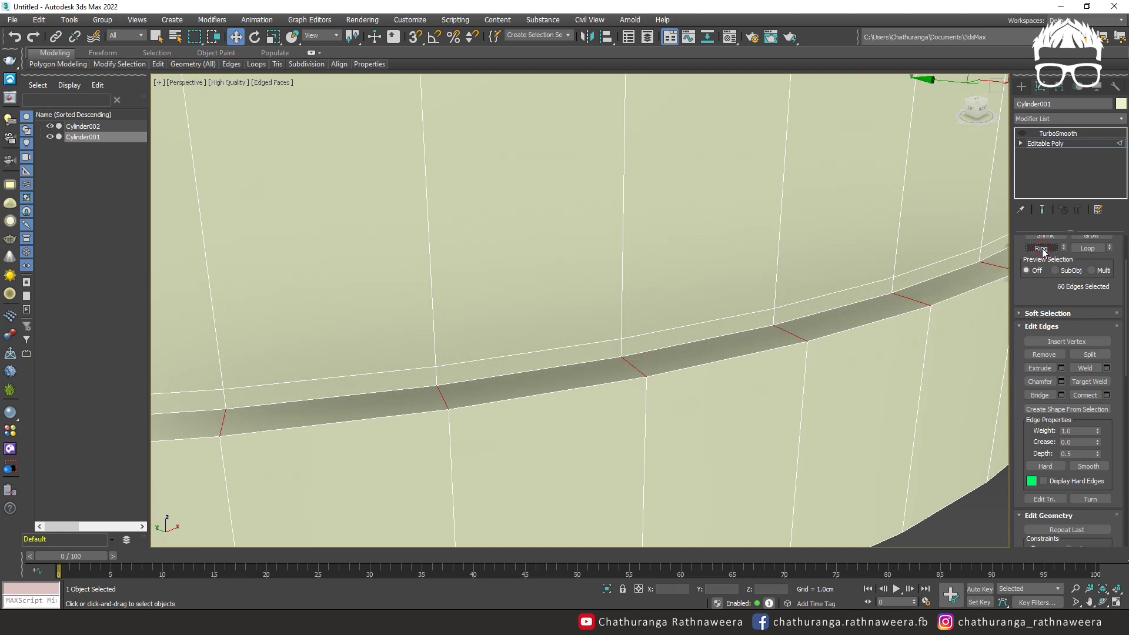
pyautogui.click(1107, 395)
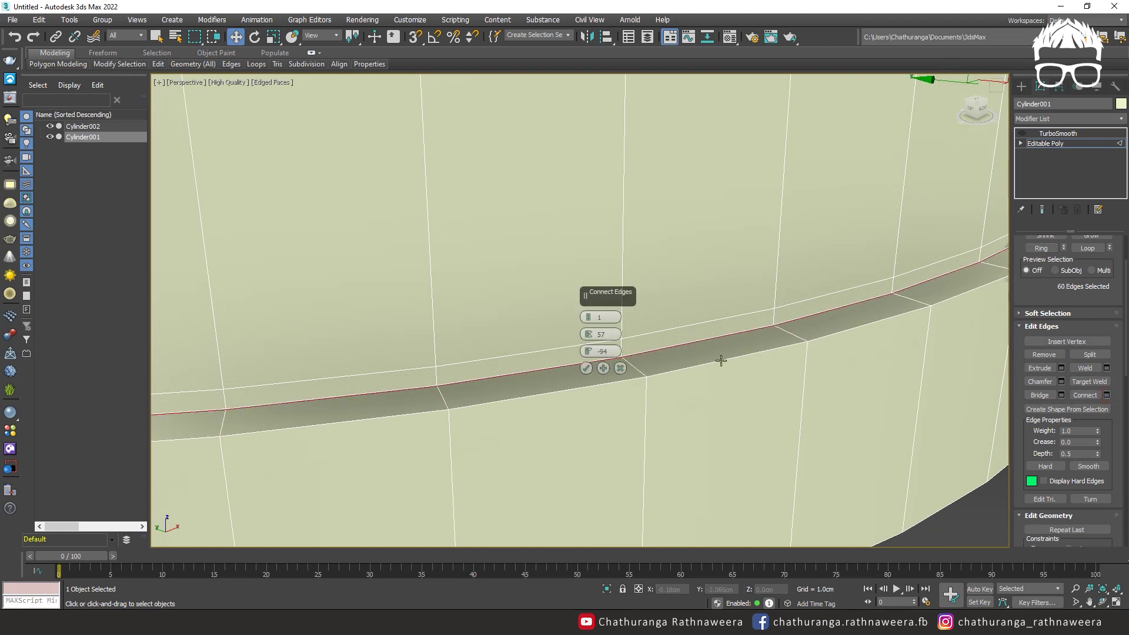
pyautogui.click(589, 317)
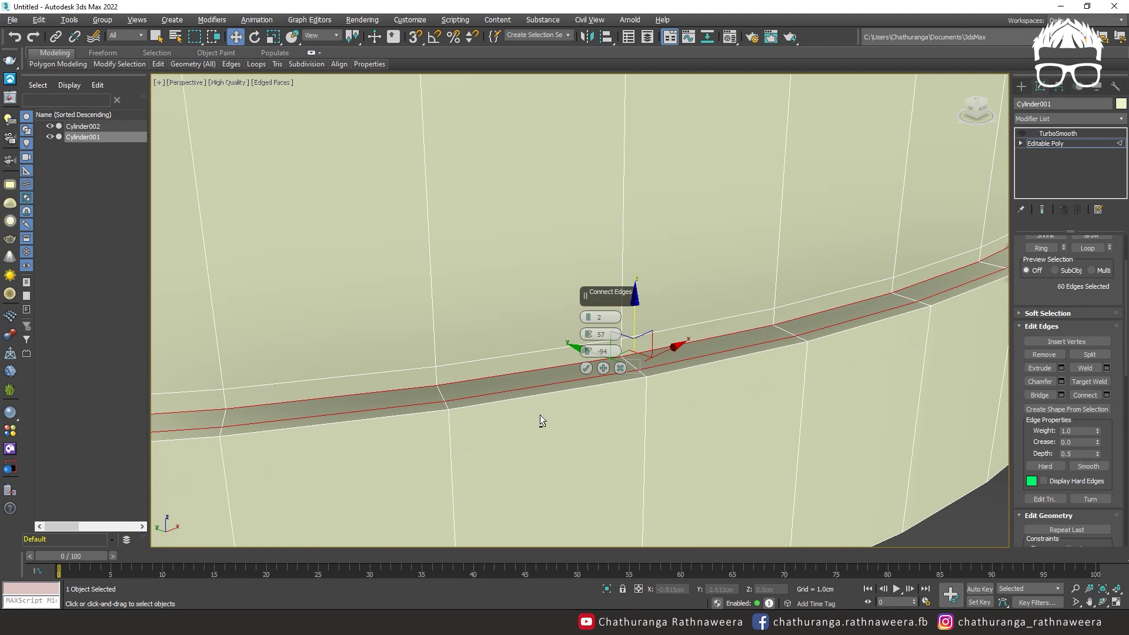
pyautogui.keyDown('alt'); pyautogui.moveTo(539, 415); pyautogui.dragTo(559, 328, button='middle'); pyautogui.keyUp('alt')
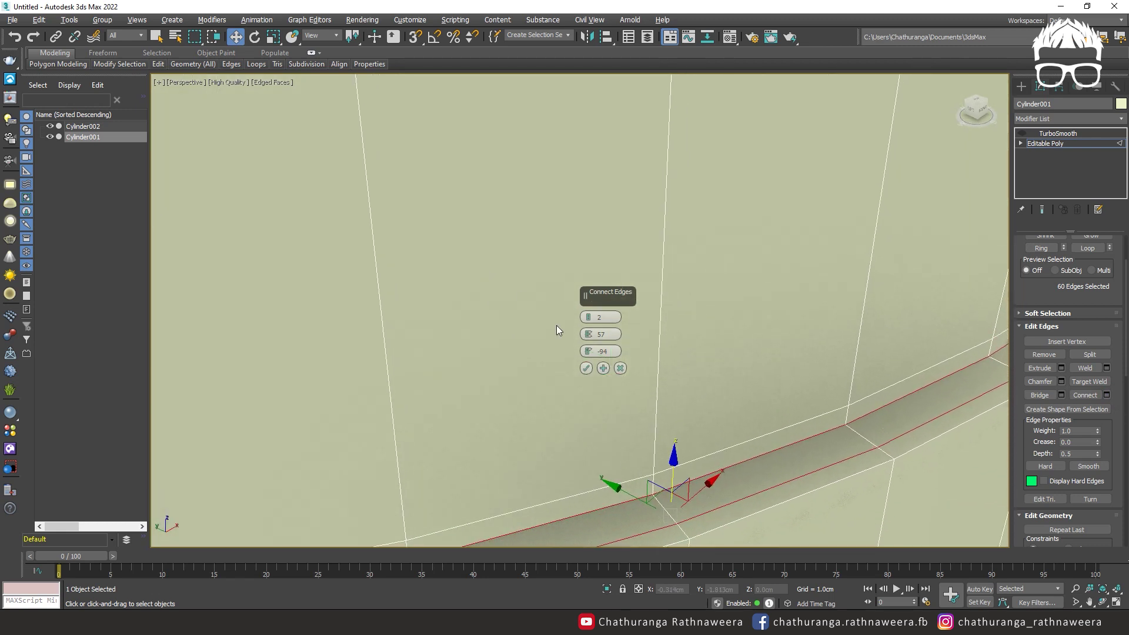
pyautogui.rightClick(589, 352)
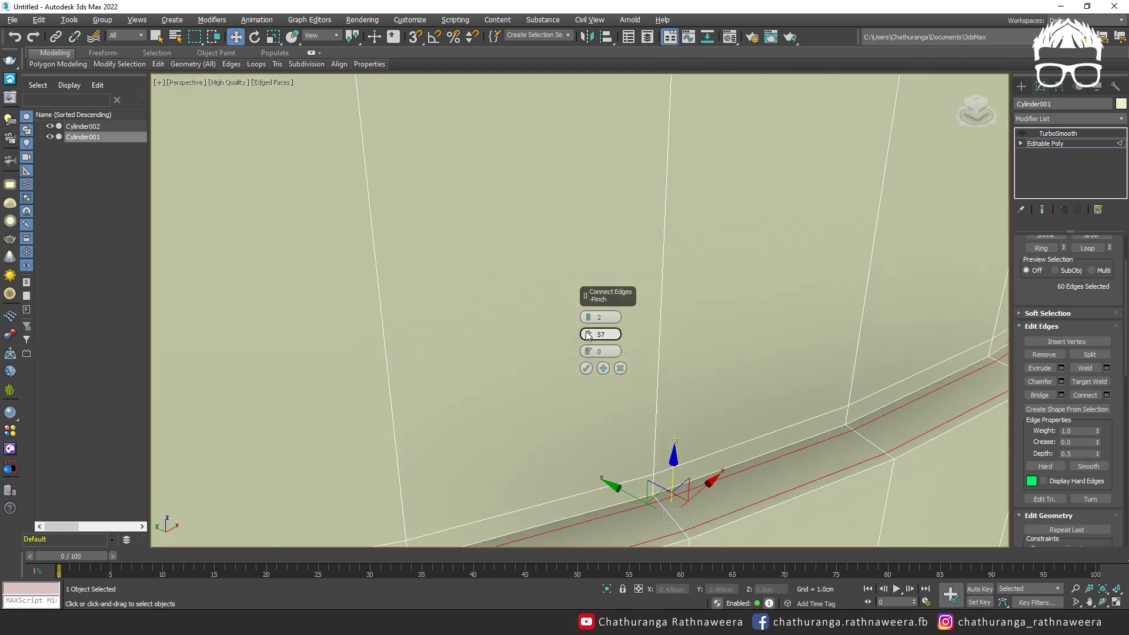
pyautogui.moveTo(587, 336); pyautogui.dragTo(595, 288)
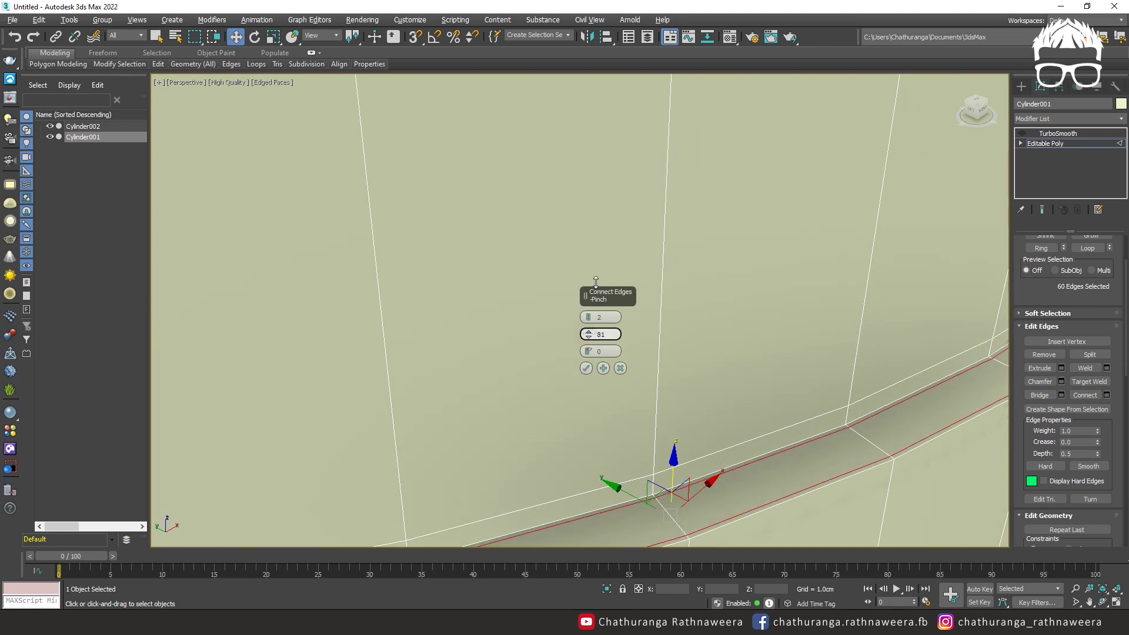
pyautogui.click(586, 368)
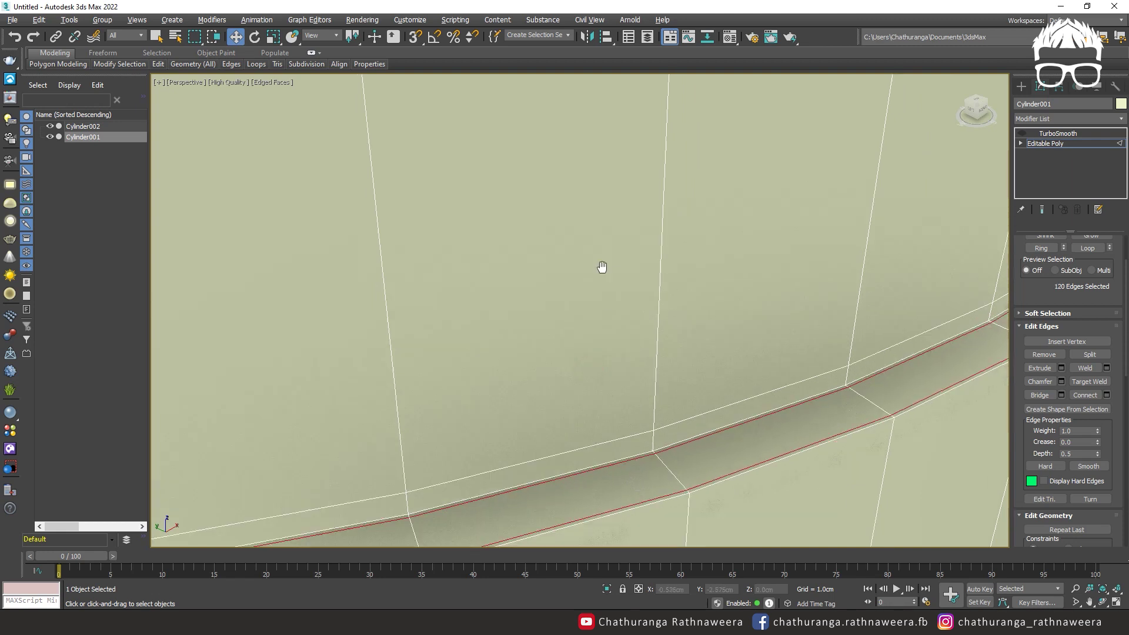
# Step: Ring the lower wall edges and connect them with another pinched loop pair
pyautogui.moveTo(599, 265); pyautogui.dragTo(611, 286, button='middle')
pyautogui.click(478, 226)
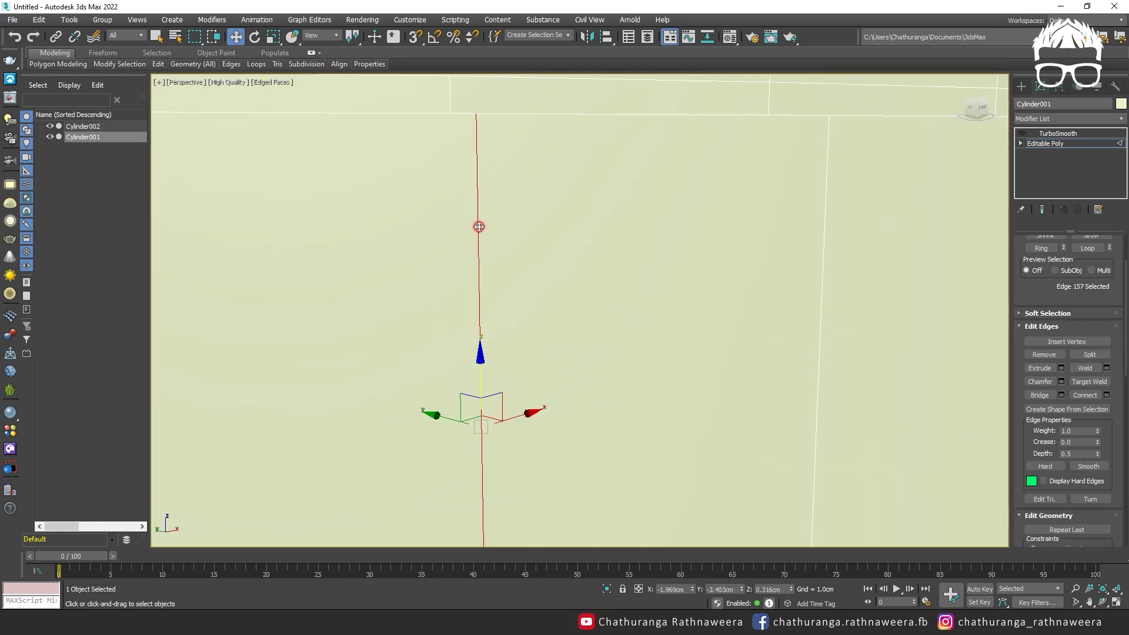
pyautogui.scroll(-10, 479, 226)
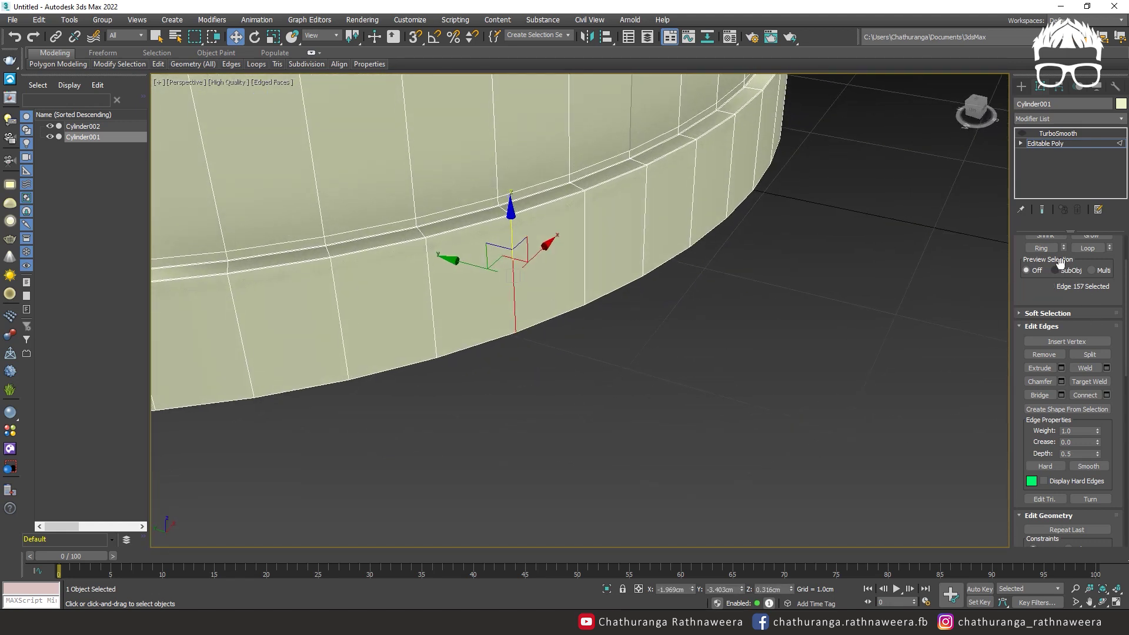
pyautogui.click(1041, 248)
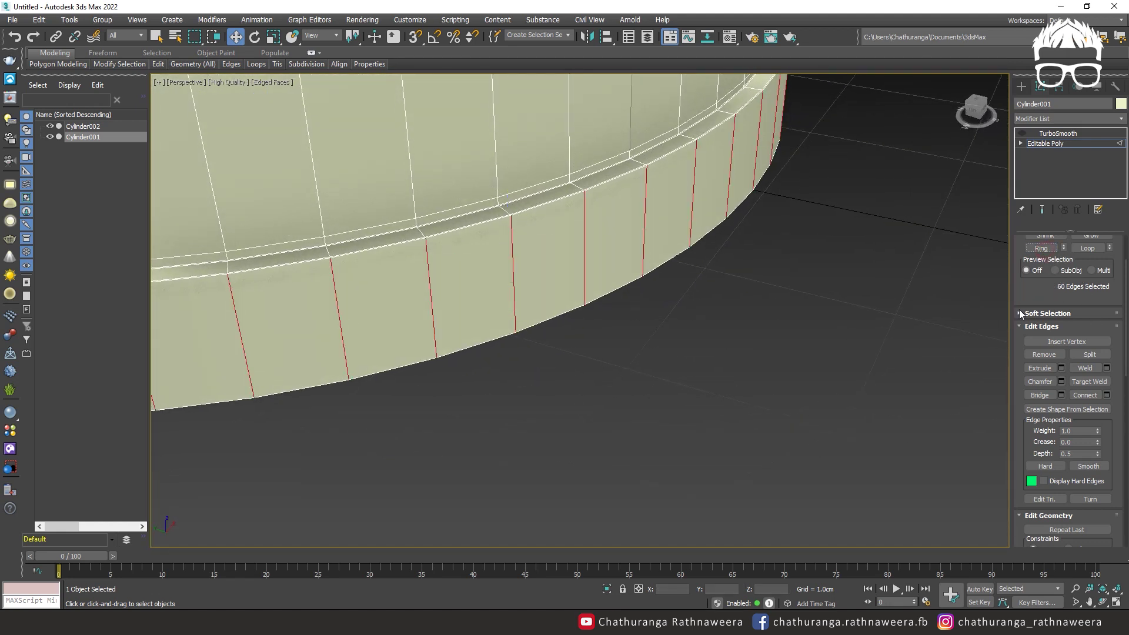
pyautogui.click(1108, 396)
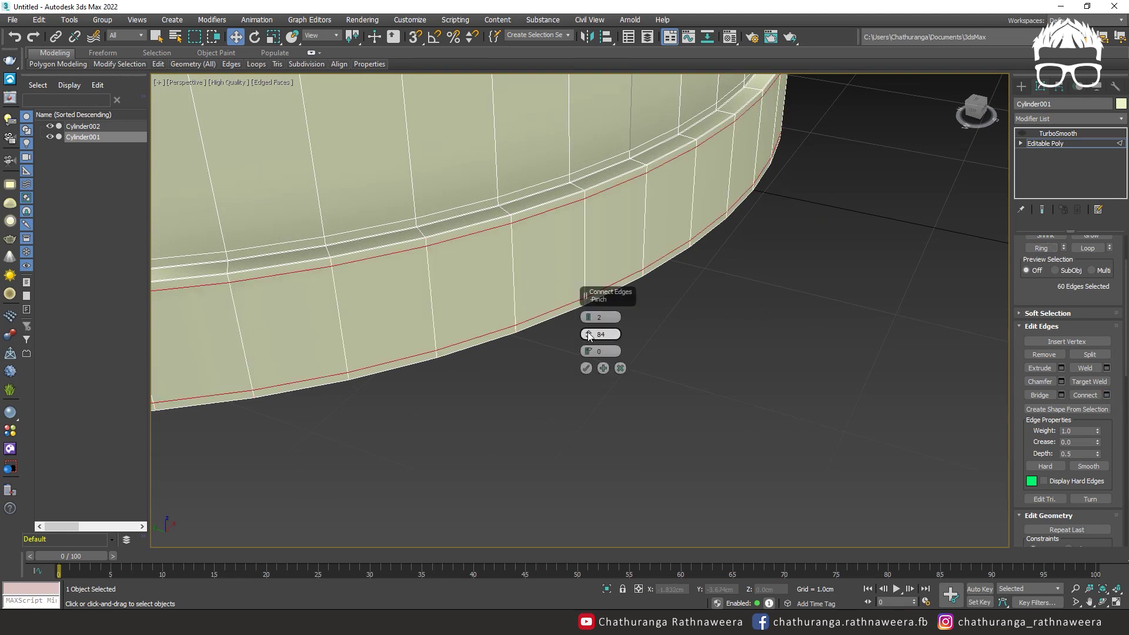
pyautogui.scroll(3, 588, 347)
pyautogui.click(585, 368)
pyautogui.scroll(-8, 620, 295)
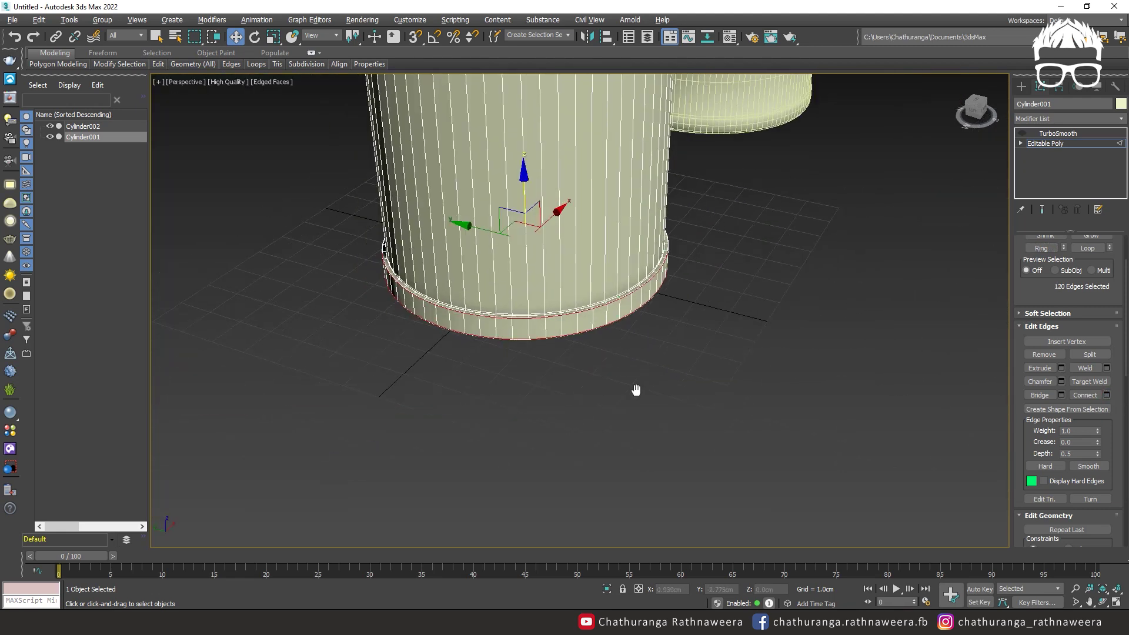
# Step: Turn on TurboSmooth display and hide wireframe edges to compare both cylinders
pyautogui.moveTo(635, 391); pyautogui.dragTo(594, 553, button='middle')
pyautogui.keyDown('alt'); pyautogui.moveTo(594, 553); pyautogui.dragTo(633, 371, button='middle'); pyautogui.keyUp('alt')
pyautogui.click(1058, 134)
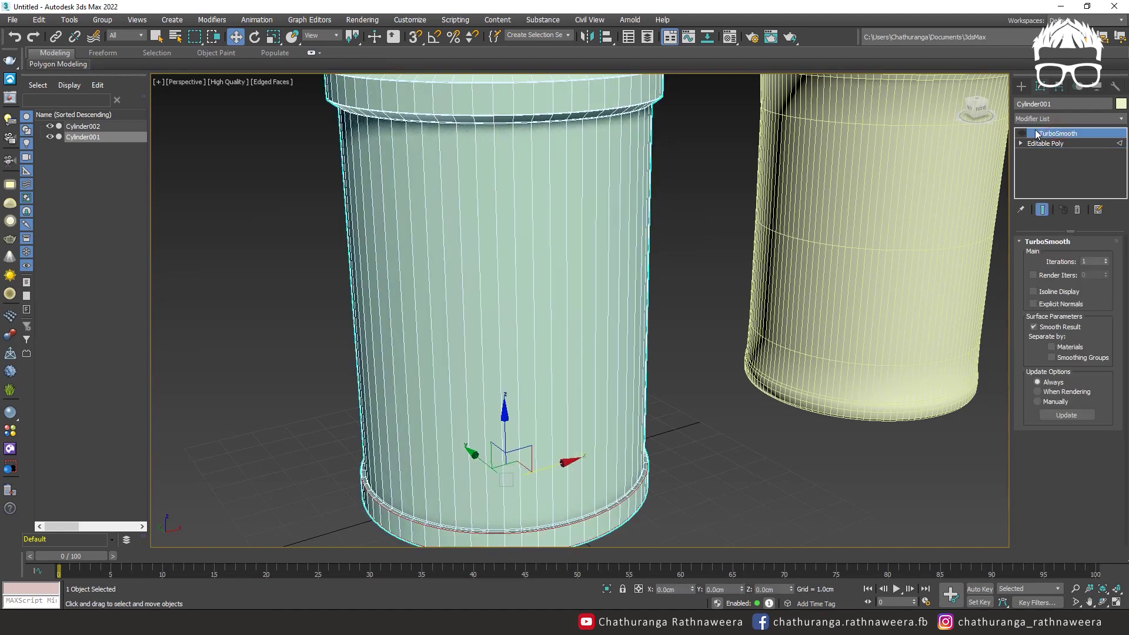
pyautogui.click(1021, 135)
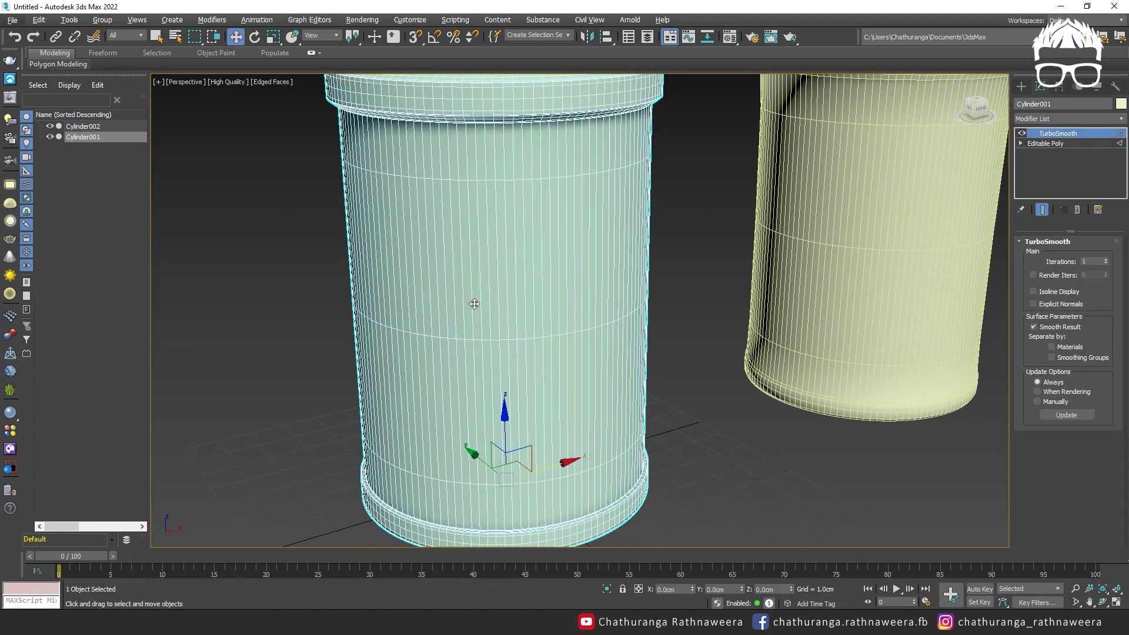
pyautogui.click(673, 261)
pyautogui.press('F4')
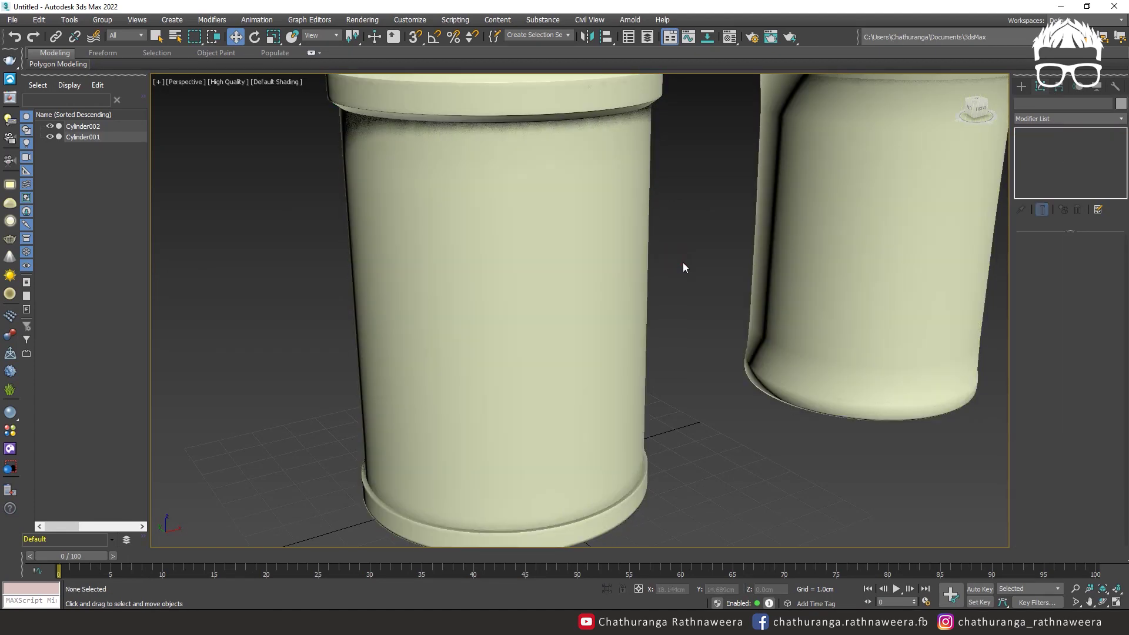
pyautogui.moveTo(683, 263)
pyautogui.keyDown('alt'); pyautogui.mouseDown(button='middle')
pyautogui.moveTo(653, 320)
pyautogui.moveTo(632, 325)
pyautogui.moveTo(641, 300)
pyautogui.moveTo(562, 300)
pyautogui.mouseUp(button='middle'); pyautogui.keyUp('alt')
pyautogui.scroll(-1, 641, 312)
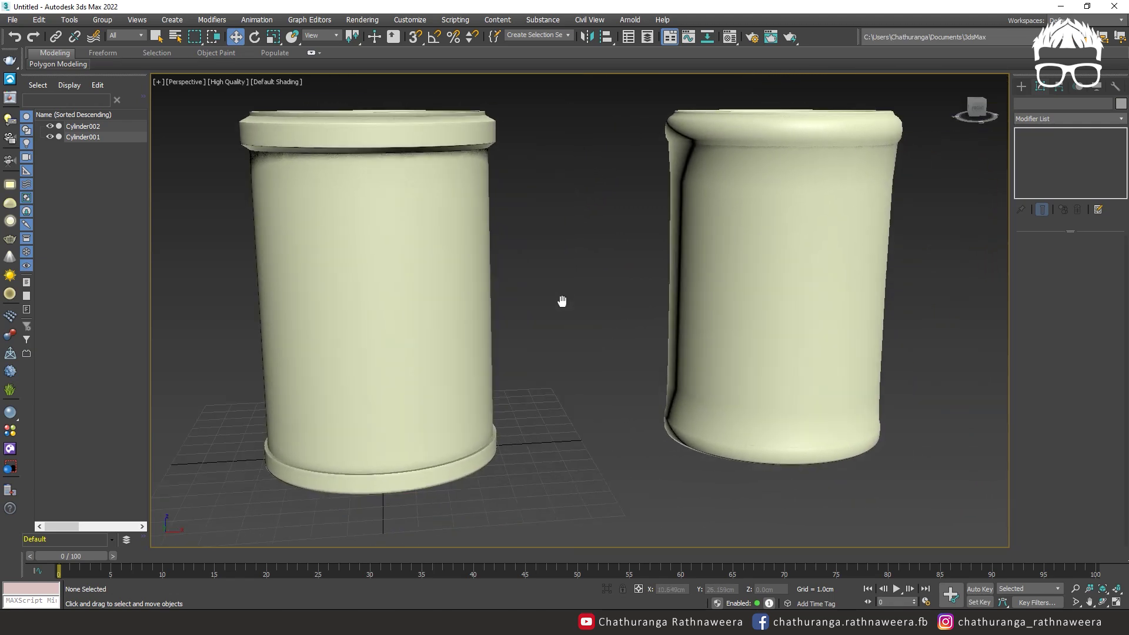
# Step: Switch the viewport from high-quality to Standard shading
pyautogui.click(733, 166)
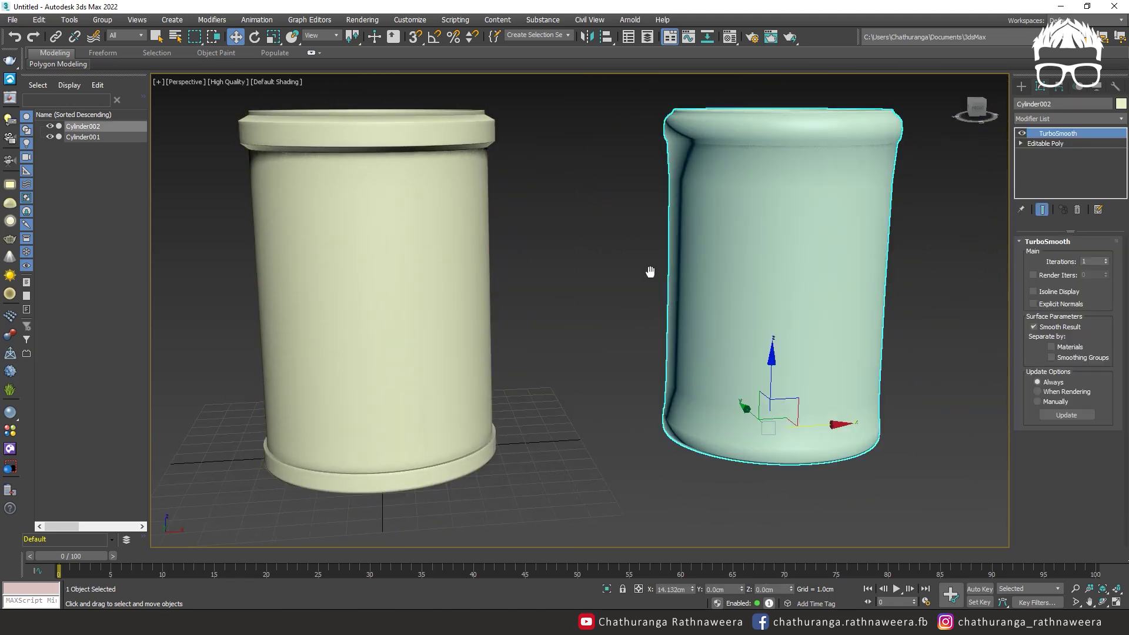
pyautogui.moveTo(650, 272); pyautogui.dragTo(560, 234, button='middle')
pyautogui.click(559, 234)
pyautogui.keyDown('alt'); pyautogui.moveTo(646, 255); pyautogui.dragTo(598, 249, button='middle'); pyautogui.keyUp('alt')
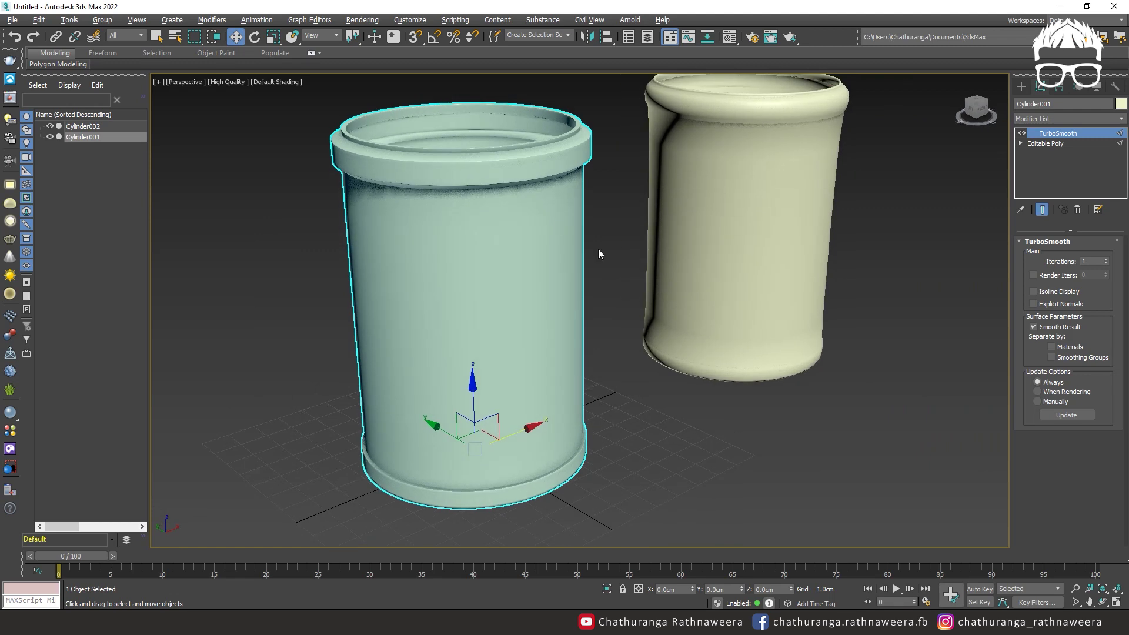
pyautogui.click(234, 83)
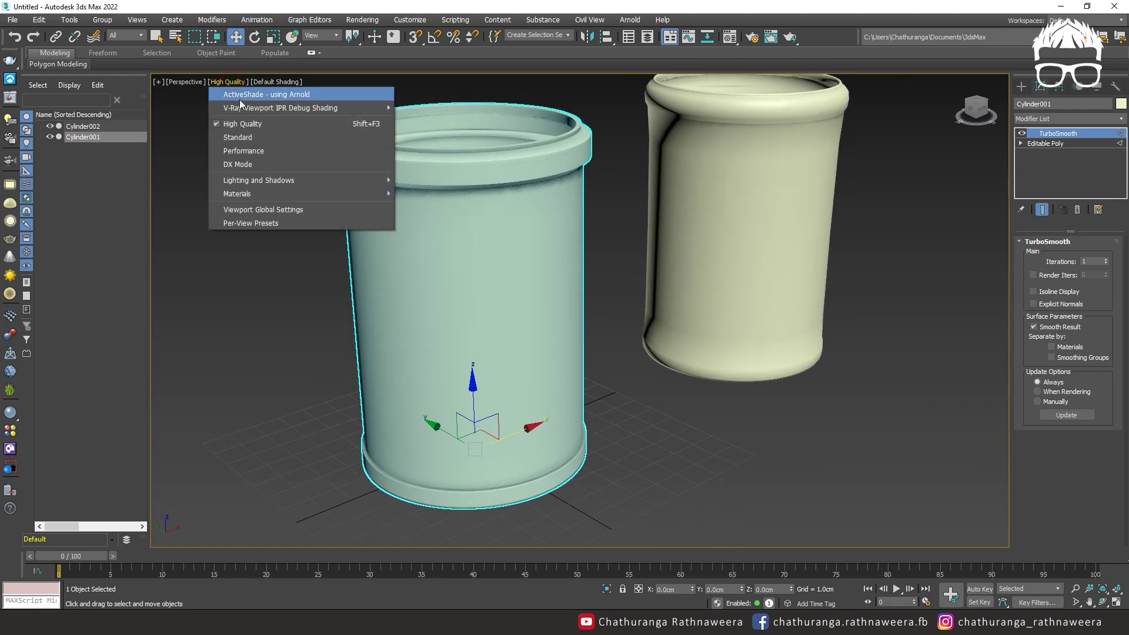
pyautogui.click(249, 140)
pyautogui.click(605, 286)
pyautogui.keyDown('alt'); pyautogui.moveTo(605, 286); pyautogui.dragTo(554, 288, button='middle'); pyautogui.keyUp('alt')
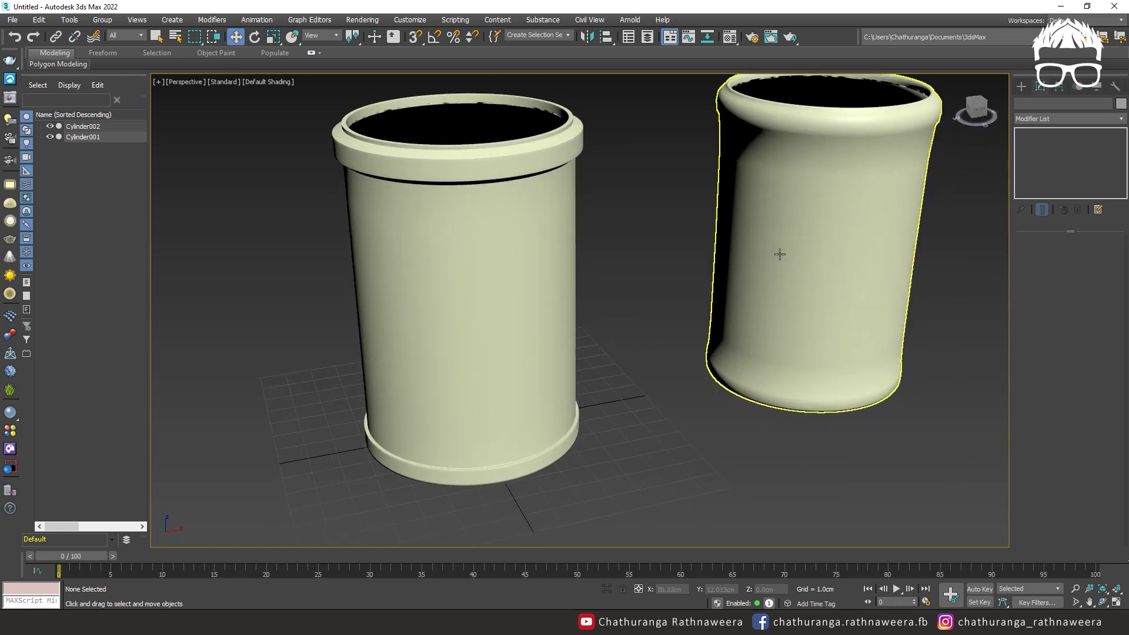
# Step: Delete the right-hand cylinder, Cylinder002, and frame the remaining one
pyautogui.click(785, 254)
pyautogui.press('Delete')
pyautogui.press('z')
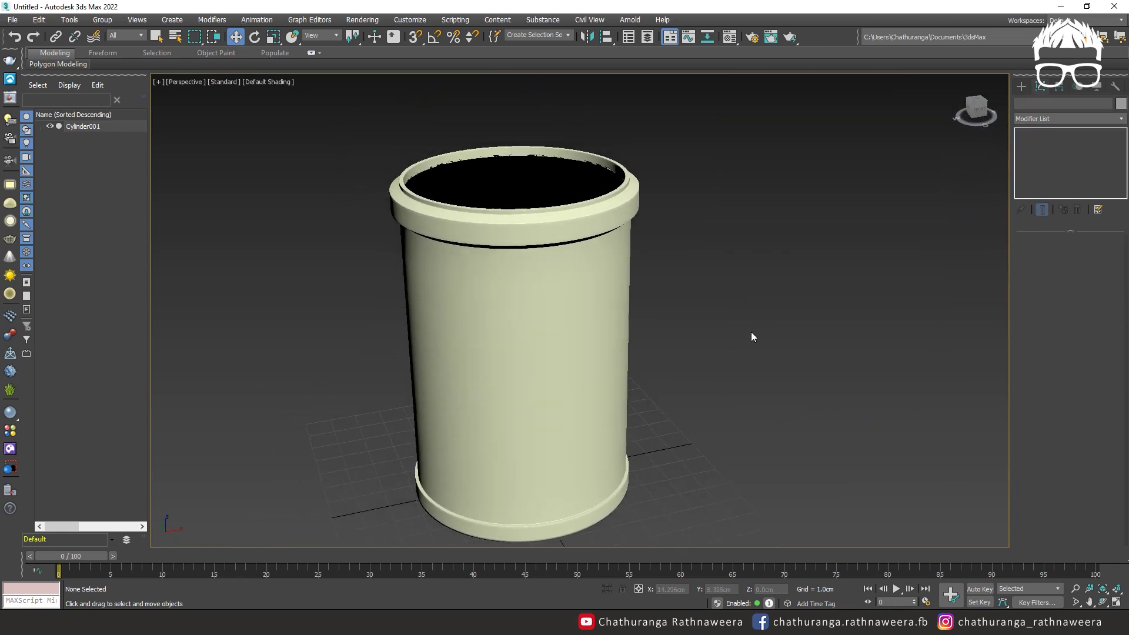
# Step: Set Cylinder001's object colour to grey
pyautogui.click(547, 299)
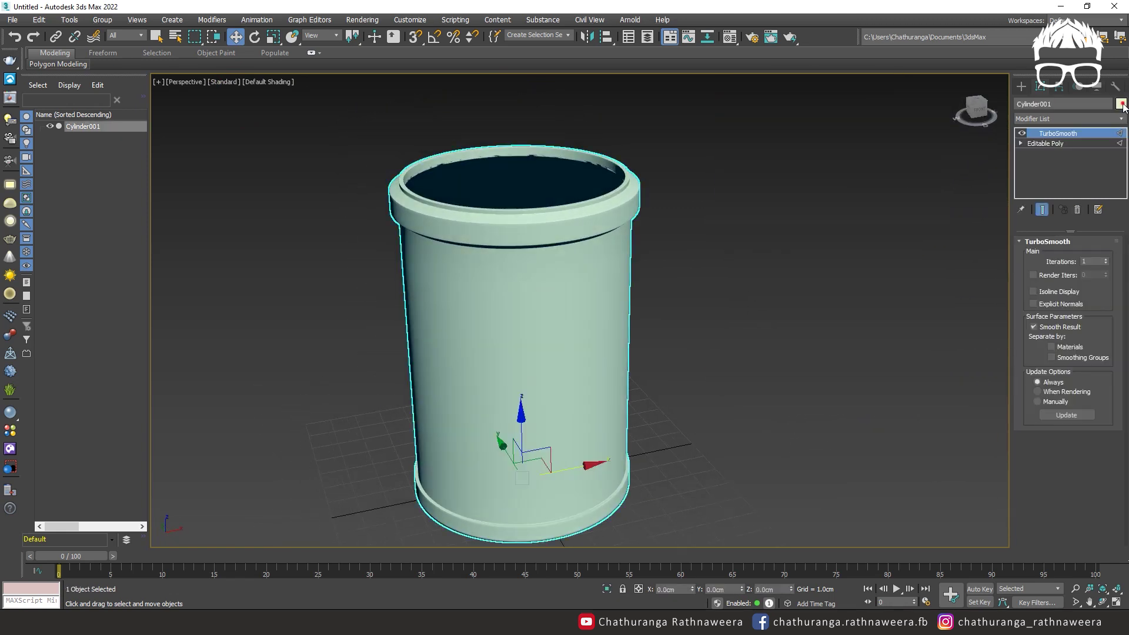
pyautogui.click(1122, 104)
pyautogui.click(688, 224)
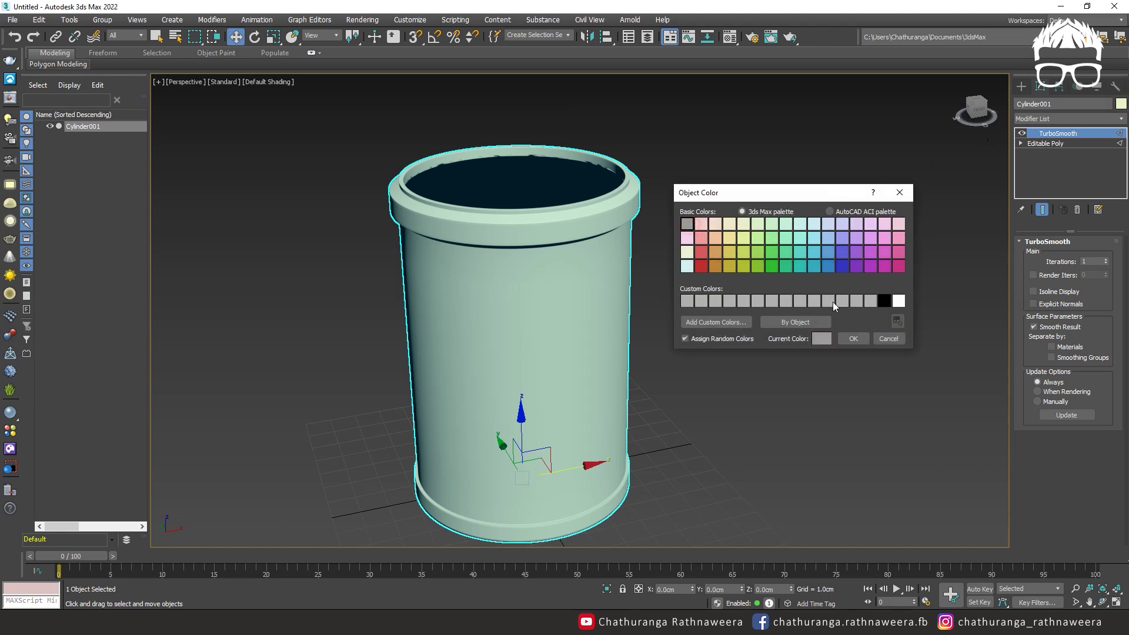
pyautogui.click(851, 338)
pyautogui.click(764, 337)
pyautogui.keyDown('alt'); pyautogui.moveTo(761, 338); pyautogui.dragTo(763, 308, button='middle'); pyautogui.keyUp('alt')
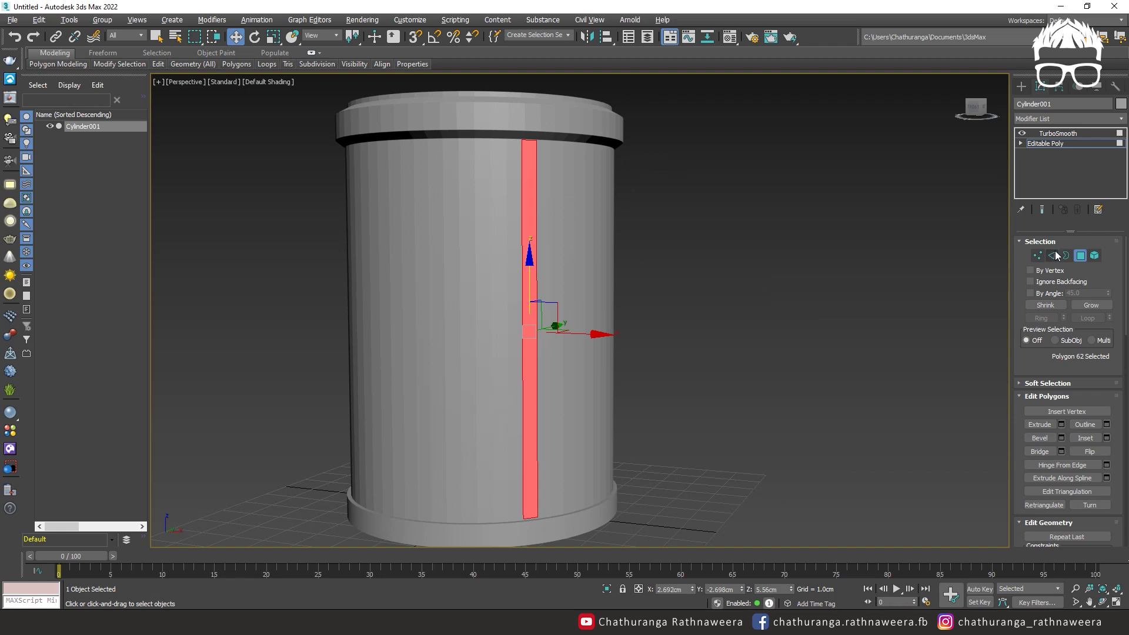
pyautogui.click(1054, 255)
# Step: Select the cylinder body's vertical edges and bring up the Connect settings
pyautogui.moveTo(285, 288); pyautogui.dragTo(639, 333)
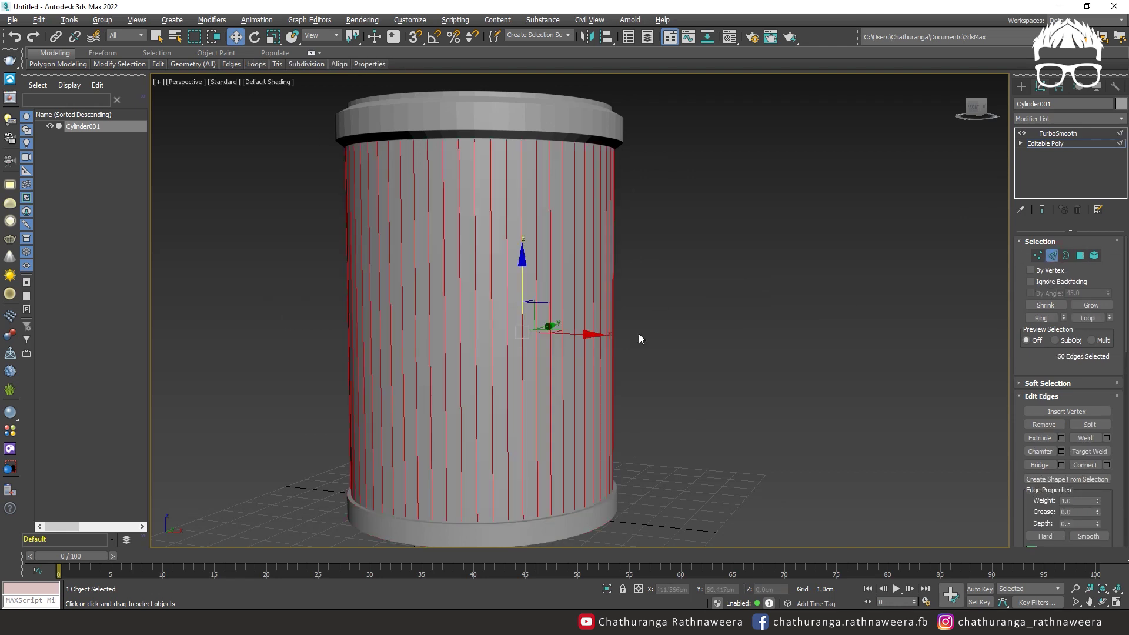
pyautogui.press('F4')
pyautogui.moveTo(730, 279); pyautogui.dragTo(757, 277, button='middle')
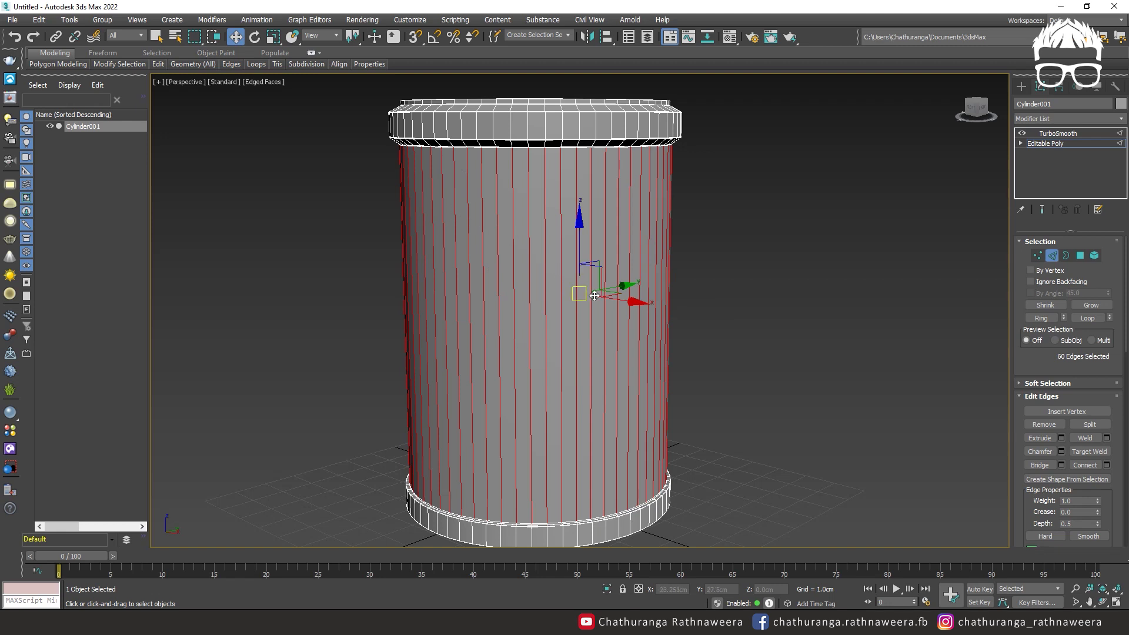
pyautogui.moveTo(618, 245)
pyautogui.mouseDown(button='middle')
pyautogui.moveTo(625, 206)
pyautogui.moveTo(612, 237)
pyautogui.mouseUp(button='middle')
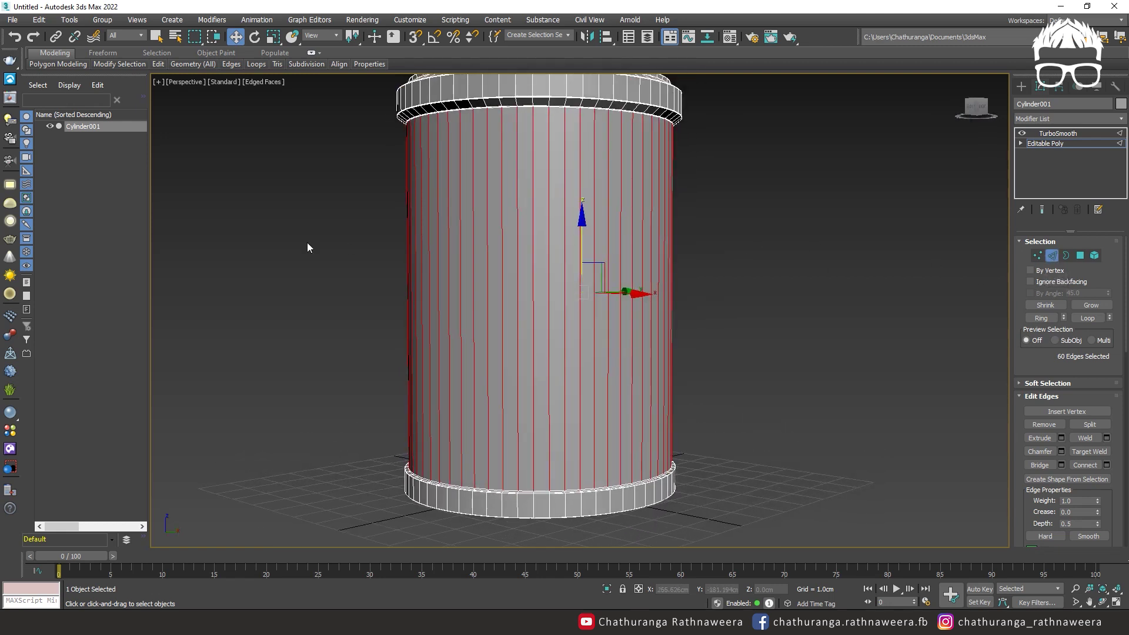
pyautogui.moveTo(307, 242); pyautogui.dragTo(781, 255)
pyautogui.moveTo(766, 288)
pyautogui.keyDown('alt'); pyautogui.mouseDown(button='middle')
pyautogui.moveTo(717, 294)
pyautogui.moveTo(774, 287)
pyautogui.moveTo(777, 297)
pyautogui.mouseUp(button='middle'); pyautogui.keyUp('alt')
pyautogui.click(1106, 464)
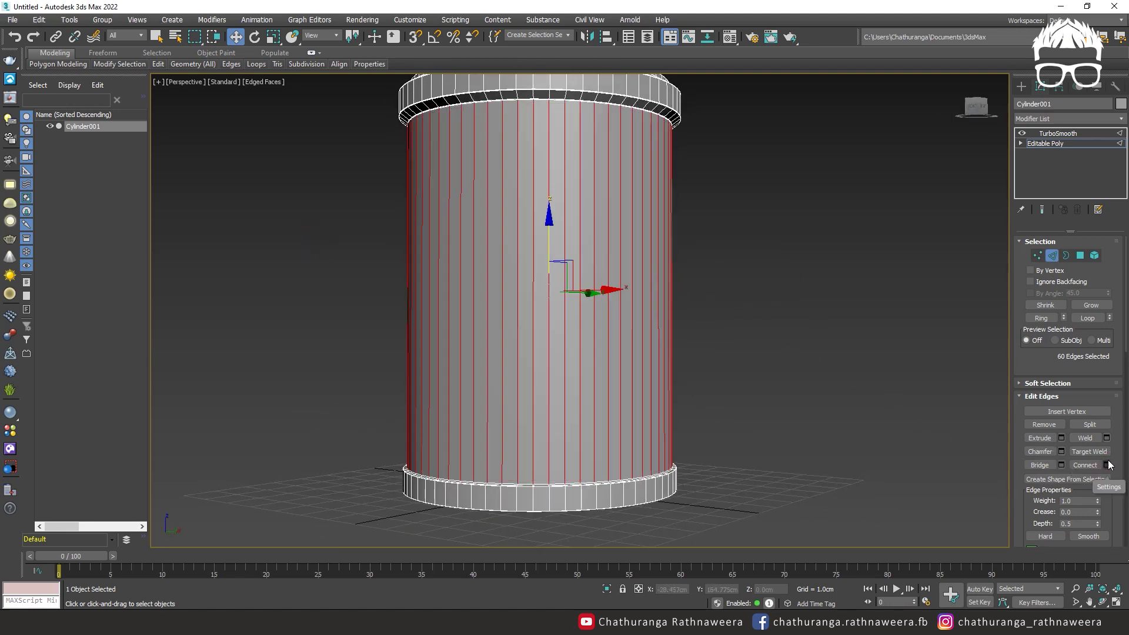
pyautogui.click(1108, 464)
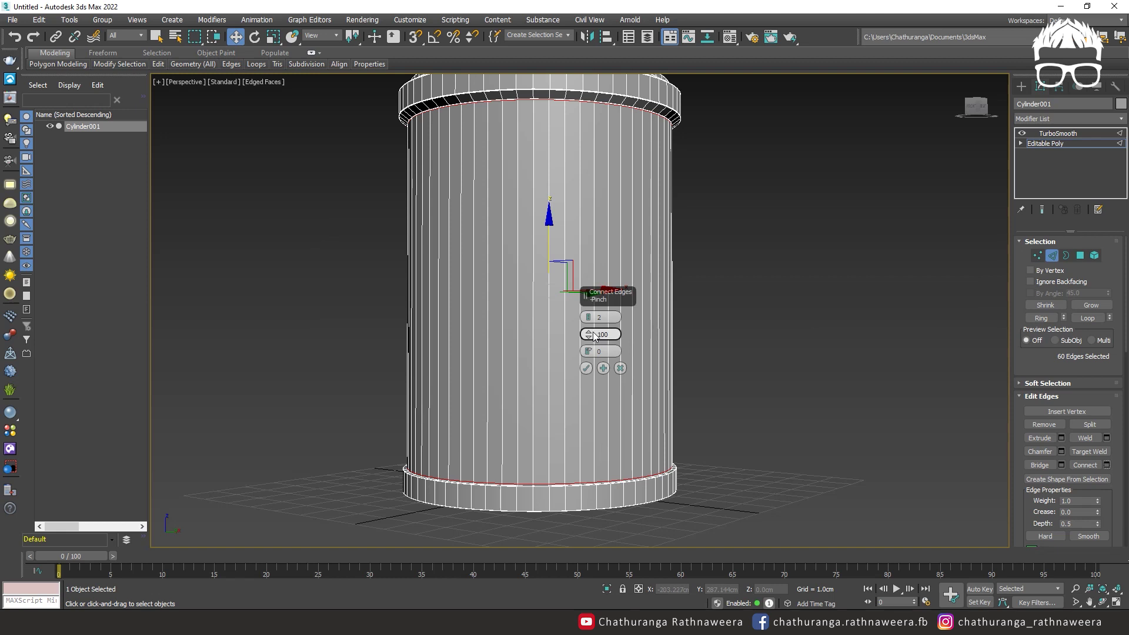
# Step: Connect them with 2 segments at pinch 40 and slide 33, then accept
pyautogui.moveTo(718, 342)
pyautogui.keyDown('alt'); pyautogui.mouseDown(button='middle')
pyautogui.moveTo(743, 355)
pyautogui.moveTo(731, 353)
pyautogui.mouseUp(button='middle'); pyautogui.keyUp('alt')
pyautogui.rightClick(589, 334)
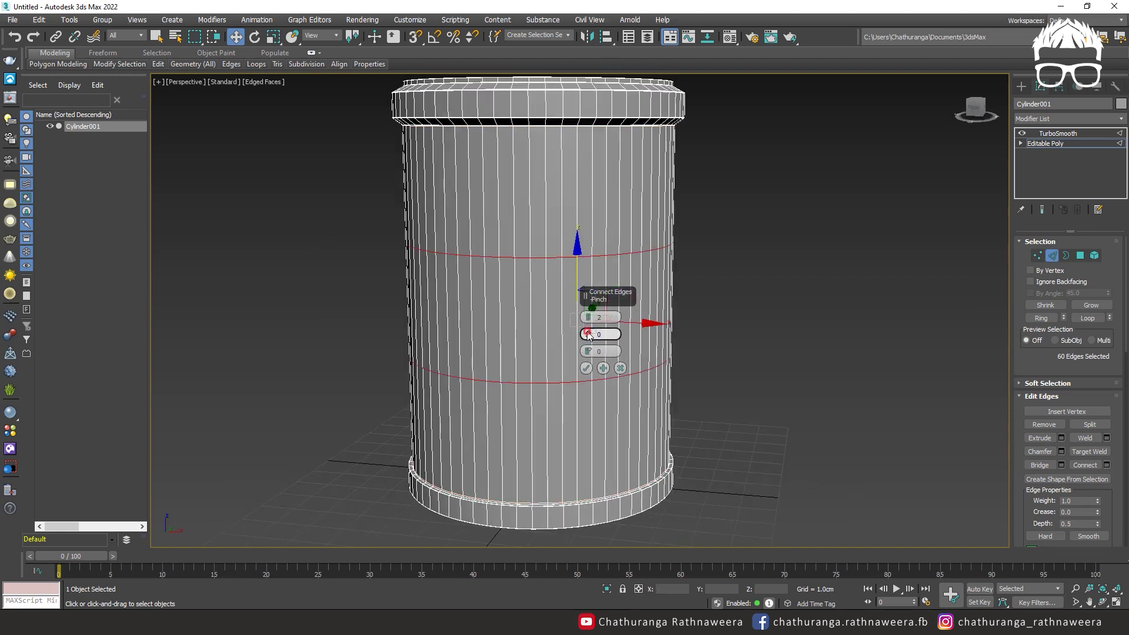
pyautogui.moveTo(588, 334); pyautogui.dragTo(613, 170)
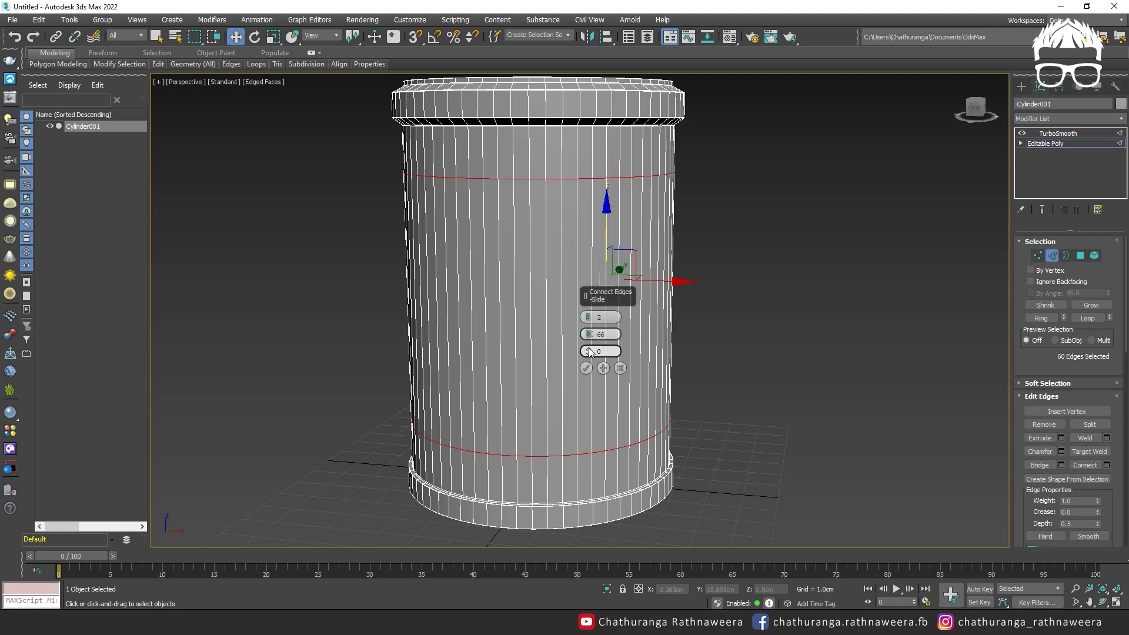
pyautogui.moveTo(590, 352); pyautogui.dragTo(599, 319)
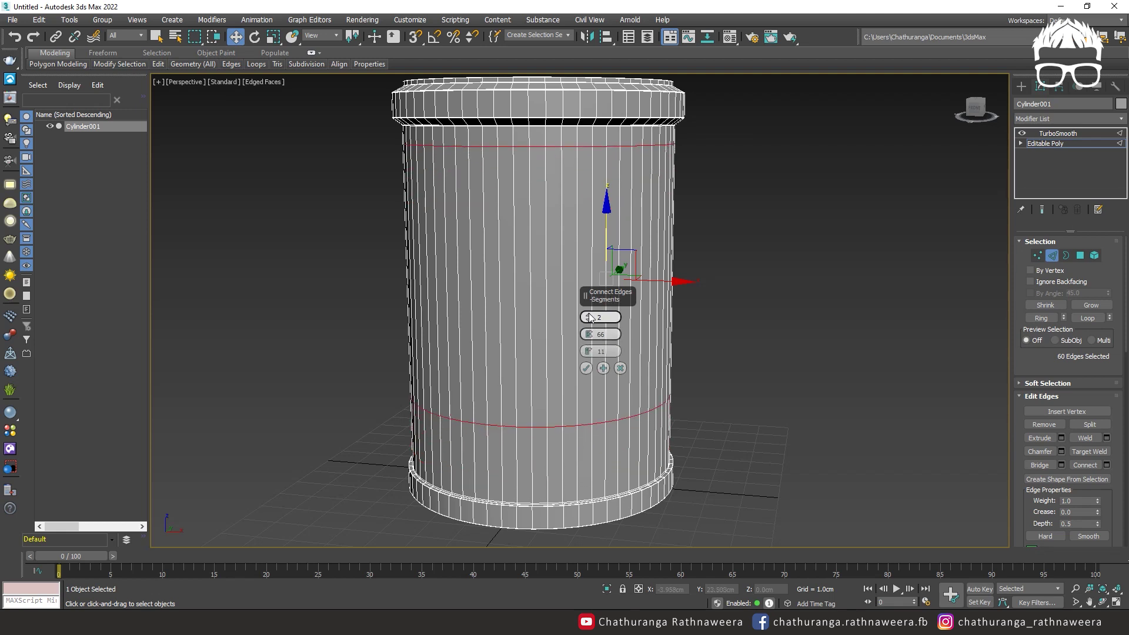
pyautogui.moveTo(589, 334); pyautogui.dragTo(596, 298)
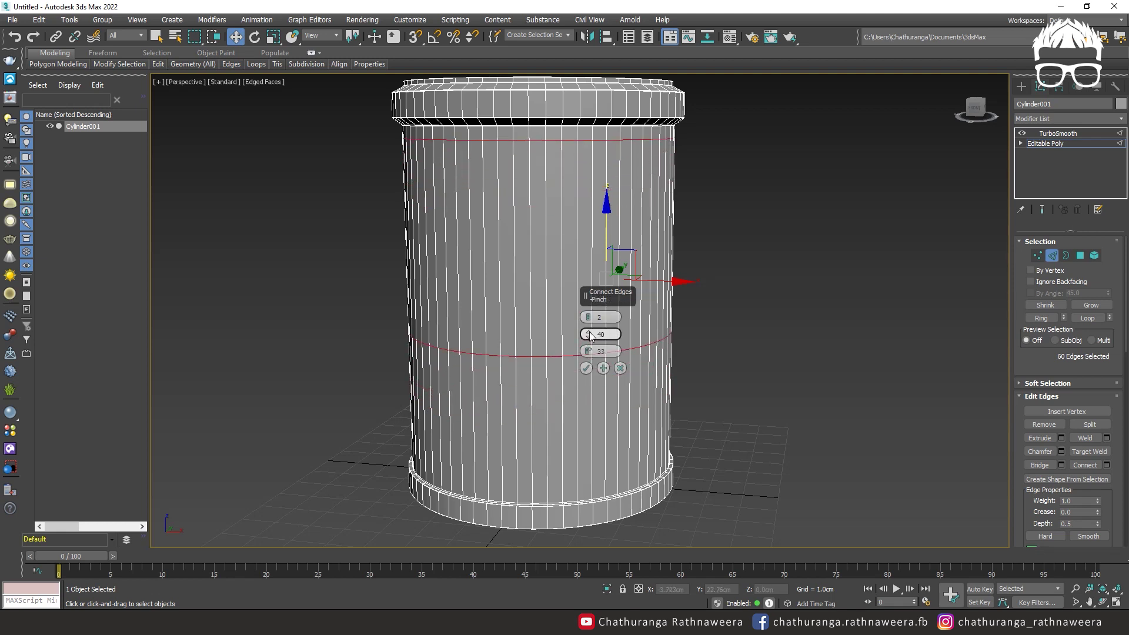
pyautogui.moveTo(589, 334)
pyautogui.mouseDown()
pyautogui.moveTo(592, 367)
pyautogui.moveTo(590, 343)
pyautogui.mouseUp()
pyautogui.click(587, 369)
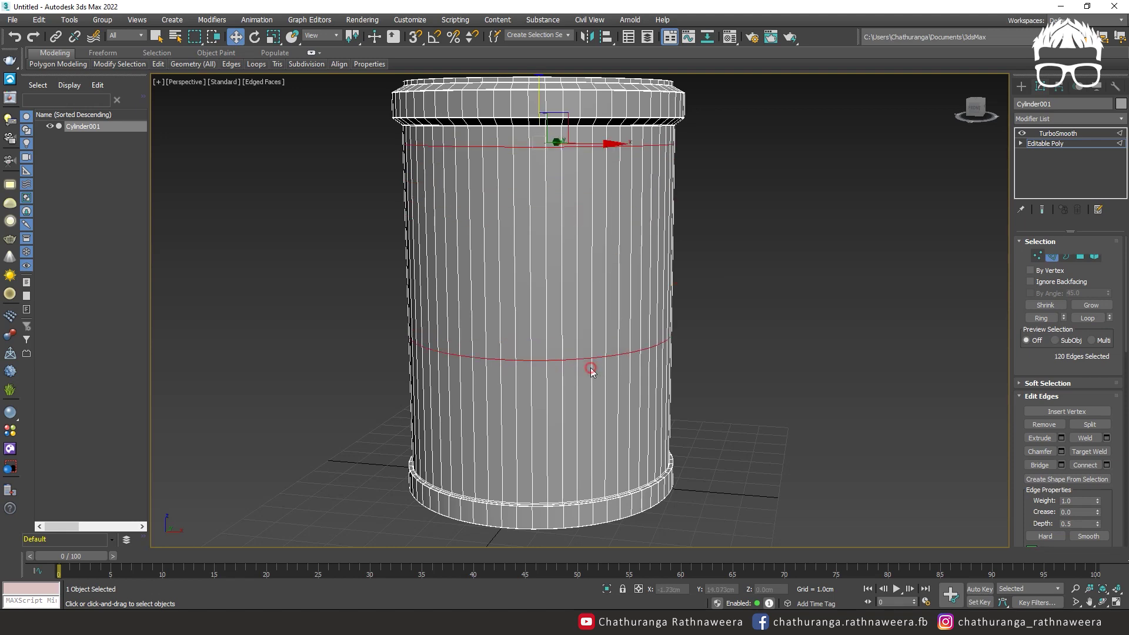
pyautogui.keyDown('alt'); pyautogui.moveTo(824, 283); pyautogui.dragTo(978, 292, button='middle'); pyautogui.keyUp('alt')
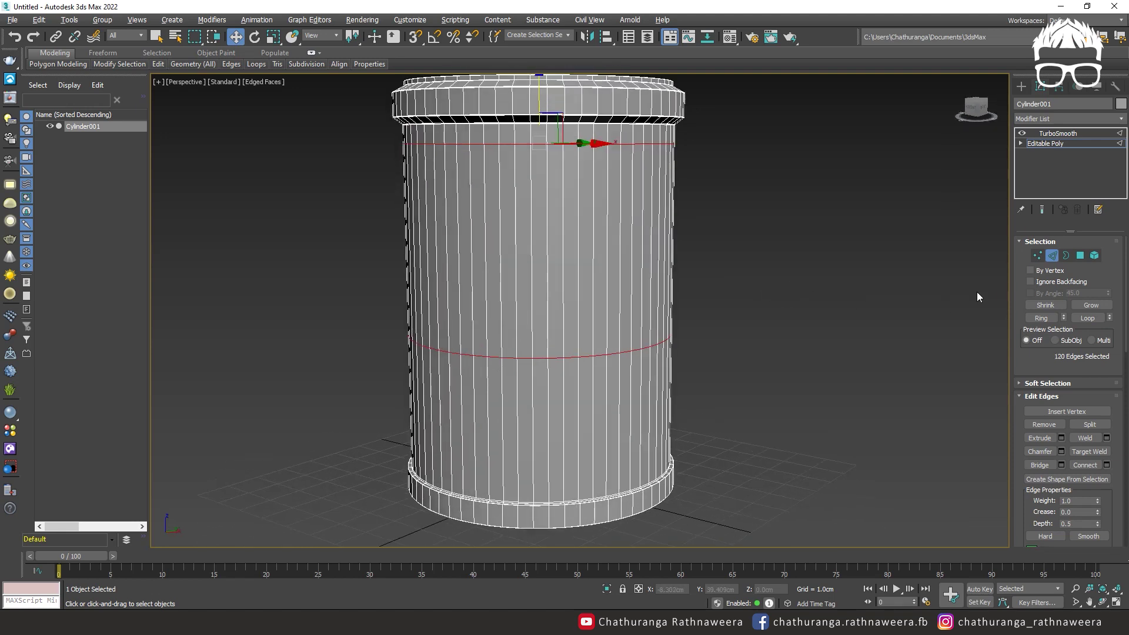
# Step: In Polygon mode, select the upper body band between the two new loops
pyautogui.click(1080, 255)
pyautogui.click(301, 247)
pyautogui.moveTo(385, 234); pyautogui.dragTo(904, 272)
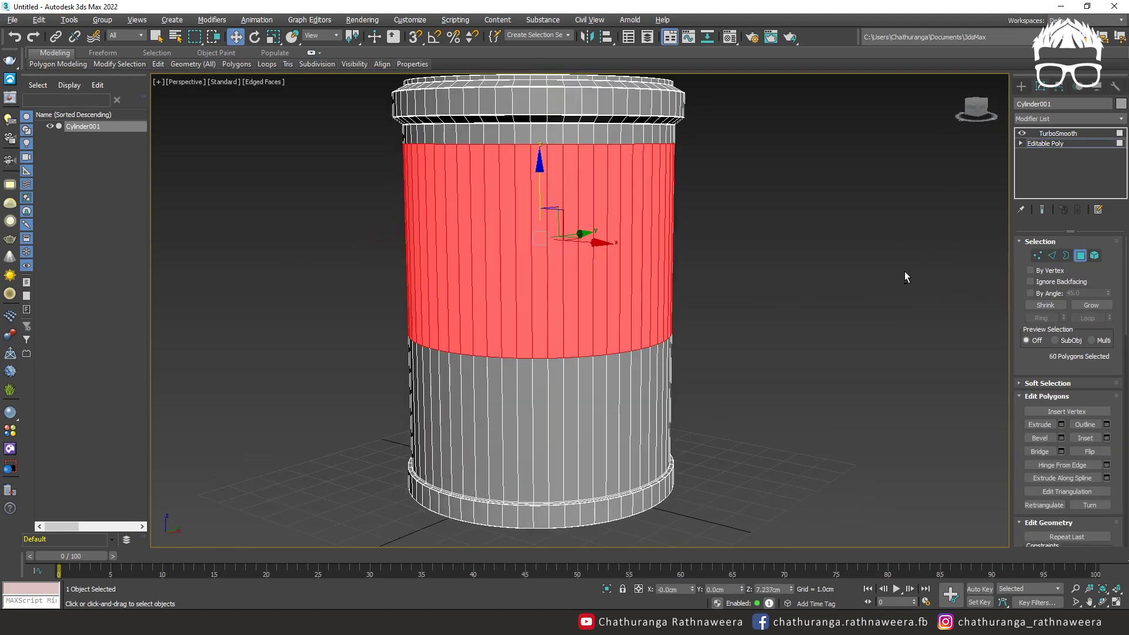
pyautogui.keyDown('alt'); pyautogui.moveTo(905, 273); pyautogui.dragTo(755, 269, button='middle'); pyautogui.keyUp('alt')
pyautogui.click(368, 242)
pyautogui.moveTo(298, 214); pyautogui.dragTo(854, 264)
pyautogui.click(855, 264)
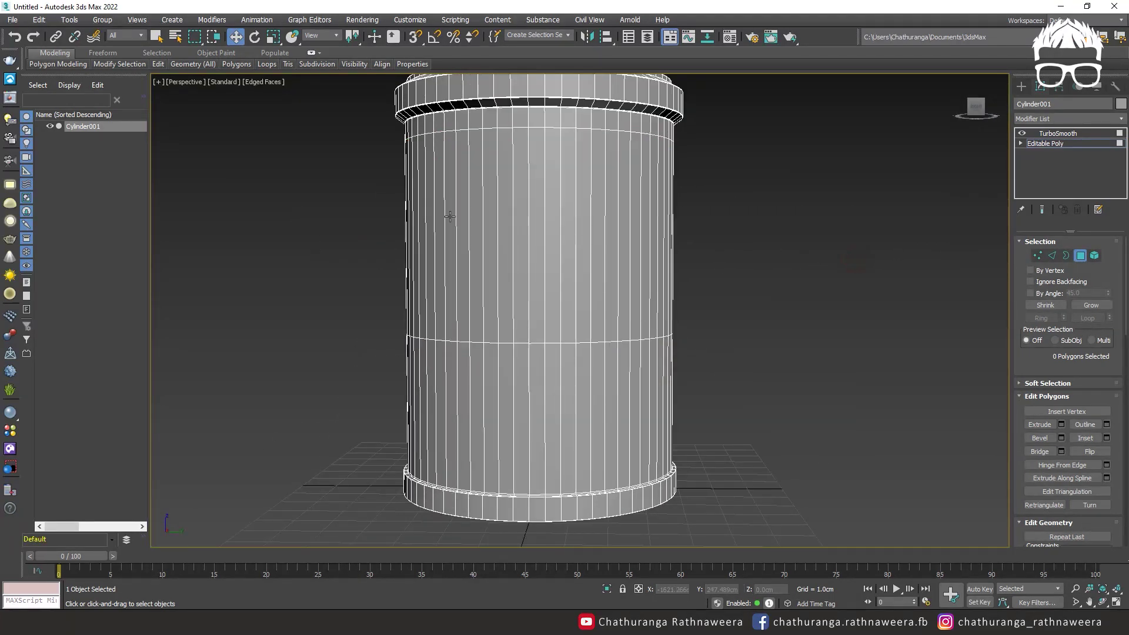
pyautogui.hotkey('ctrl', 'y')
pyautogui.keyDown('alt'); pyautogui.moveTo(835, 227); pyautogui.dragTo(791, 276, button='middle'); pyautogui.keyUp('alt')
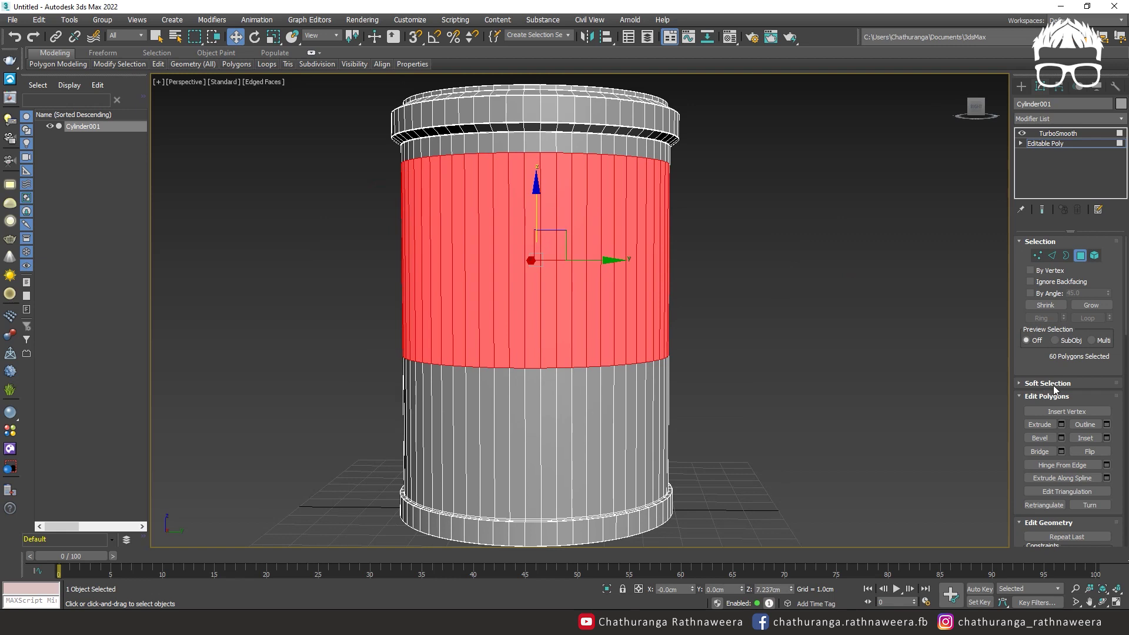
pyautogui.moveTo(1022, 426); pyautogui.dragTo(1056, 224)
# Step: Detach the band to an element, checking it by moving it aside and back
pyautogui.click(1086, 405)
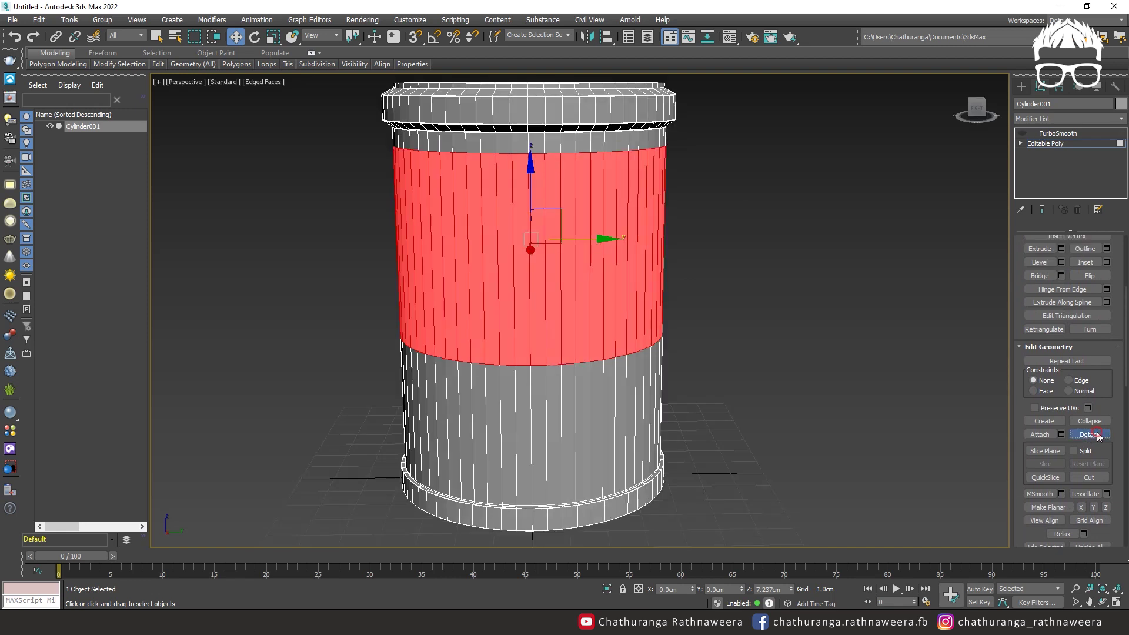
pyautogui.click(538, 316)
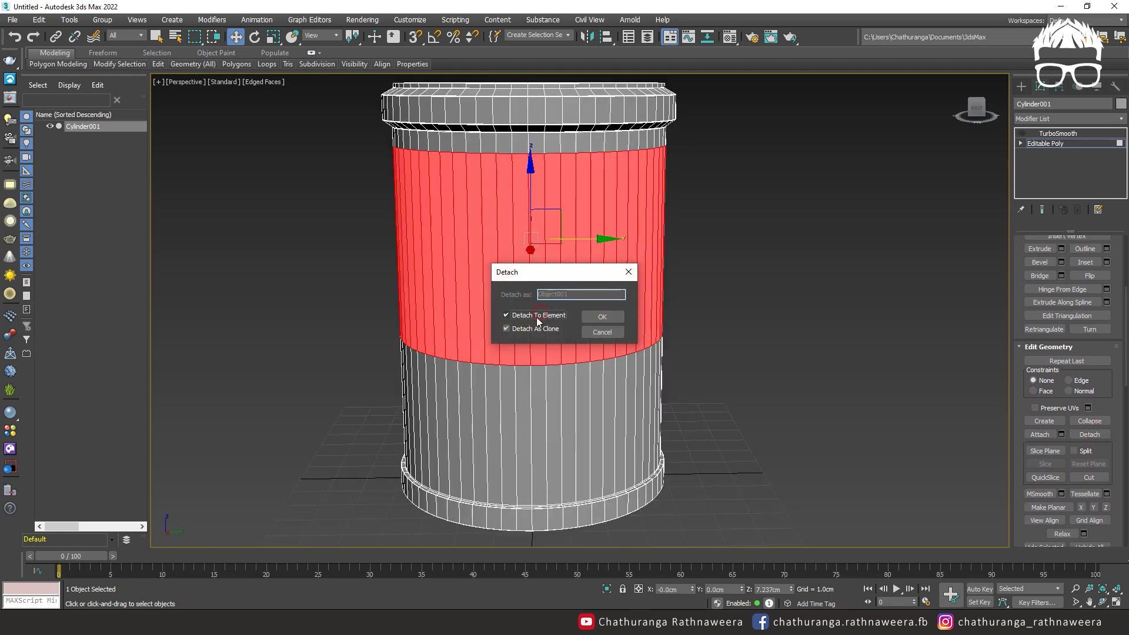
pyautogui.click(610, 317)
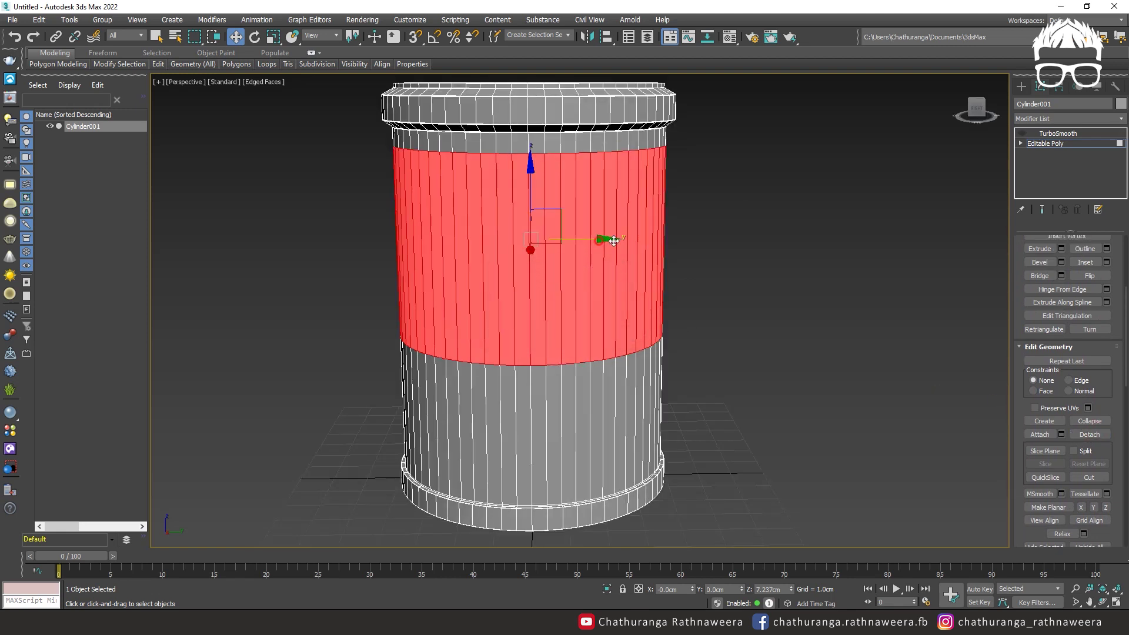
pyautogui.moveTo(614, 240); pyautogui.dragTo(958, 267)
pyautogui.moveTo(814, 357); pyautogui.dragTo(674, 391, button='middle')
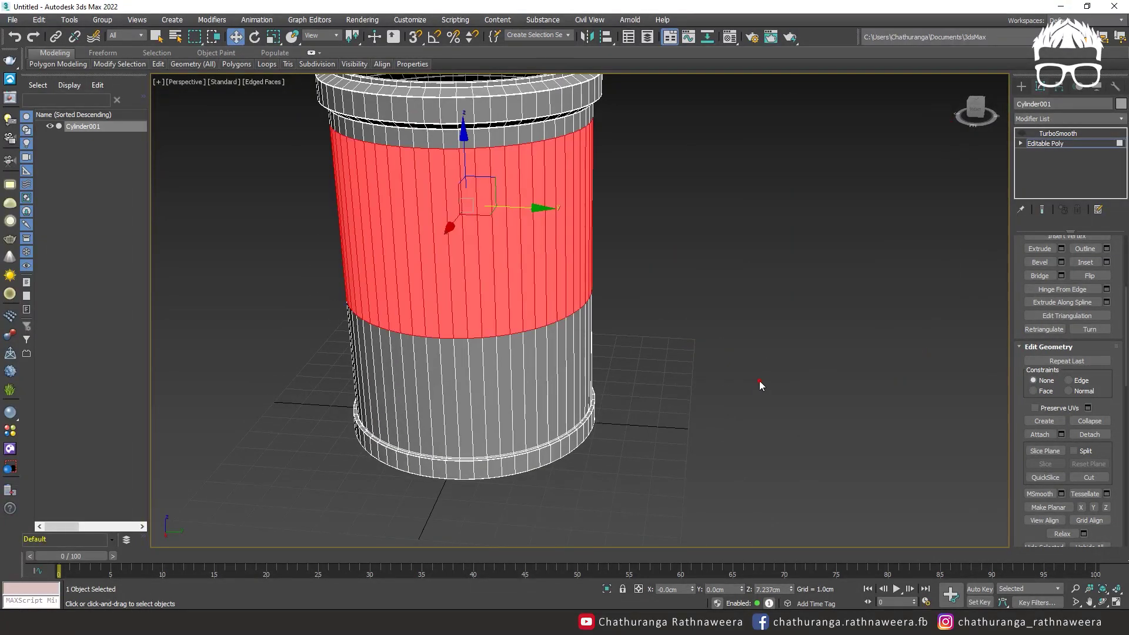
pyautogui.click(764, 371)
pyautogui.moveTo(792, 313)
pyautogui.keyDown('alt'); pyautogui.mouseDown(button='middle')
pyautogui.moveTo(801, 269)
pyautogui.moveTo(799, 334)
pyautogui.mouseUp(button='middle'); pyautogui.keyUp('alt')
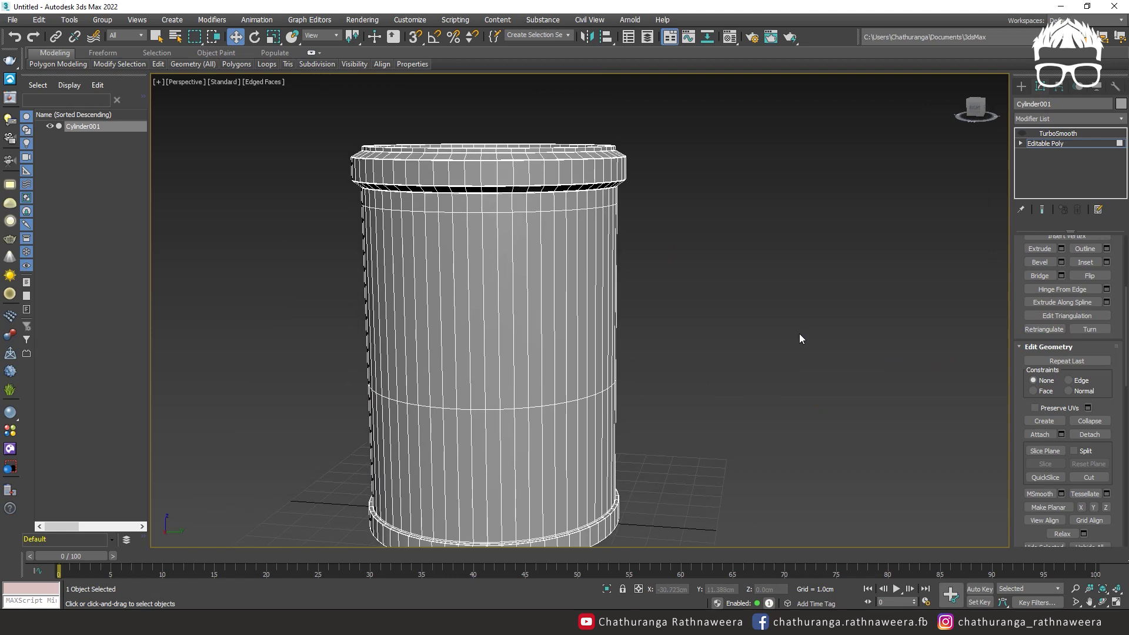
pyautogui.click(517, 257)
pyautogui.click(688, 270)
# Step: Draw a roughly 49.4 cm square plane, Plane001, beneath the dustbin's base
pyautogui.click(1022, 87)
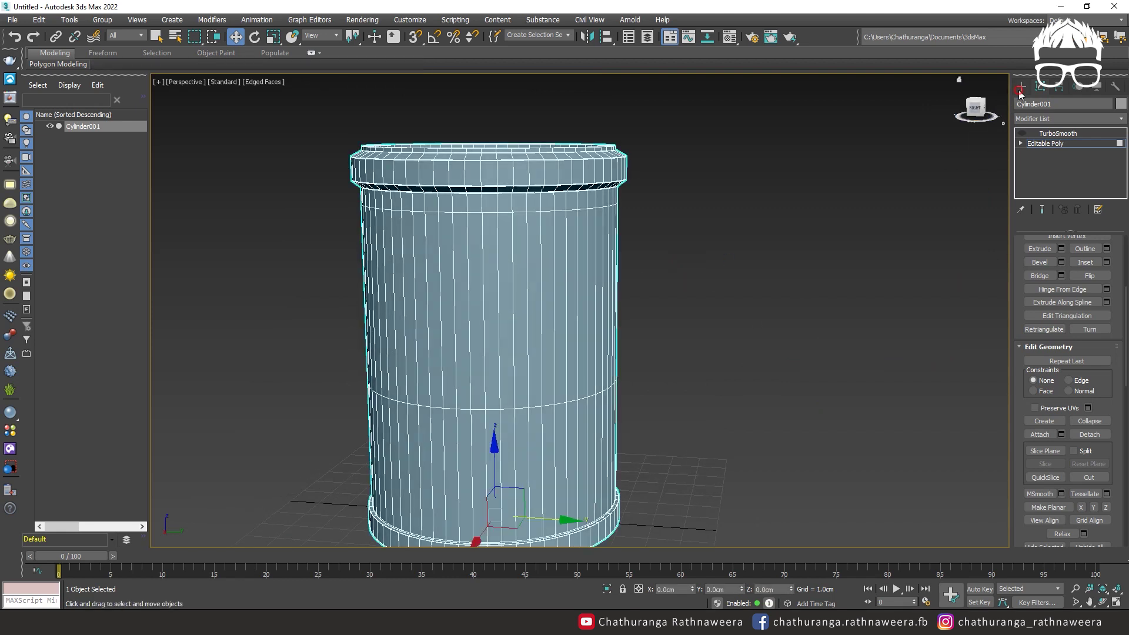
pyautogui.click(783, 301)
pyautogui.keyDown('alt'); pyautogui.moveTo(782, 302); pyautogui.dragTo(736, 304, button='middle'); pyautogui.keyUp('alt')
pyautogui.click(573, 162)
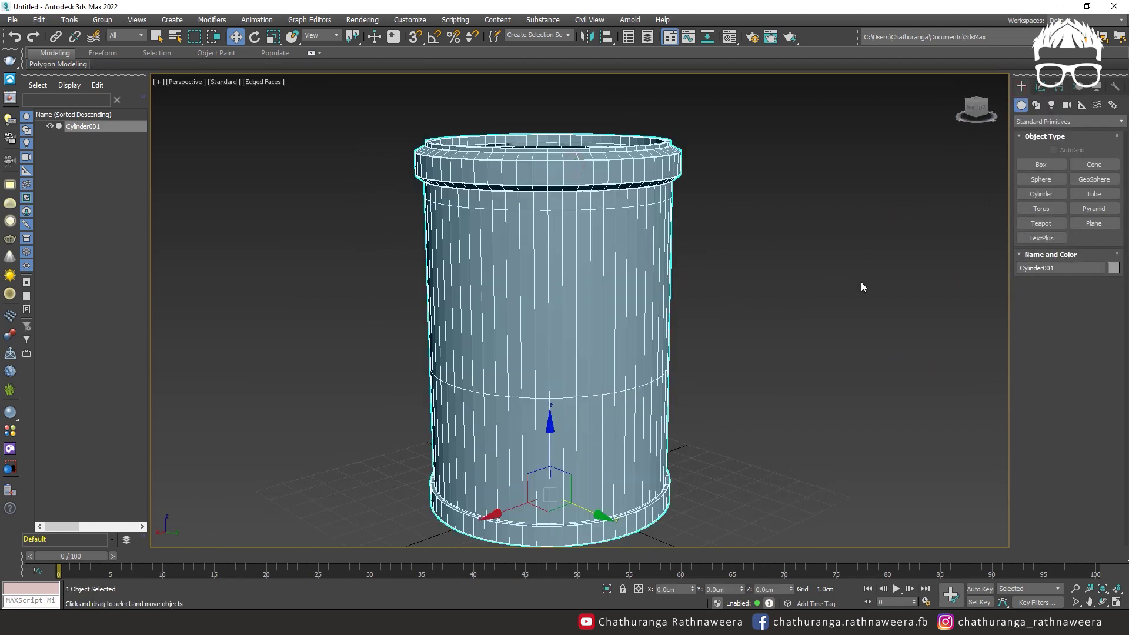
pyautogui.click(1085, 226)
pyautogui.moveTo(538, 360)
pyautogui.keyDown('alt'); pyautogui.mouseDown(button='middle')
pyautogui.moveTo(521, 432)
pyautogui.moveTo(520, 350)
pyautogui.mouseUp(button='middle'); pyautogui.keyUp('alt')
pyautogui.keyDown('ctrl'); pyautogui.moveTo(520, 375); pyautogui.dragTo(1097, 138); pyautogui.keyUp('ctrl')
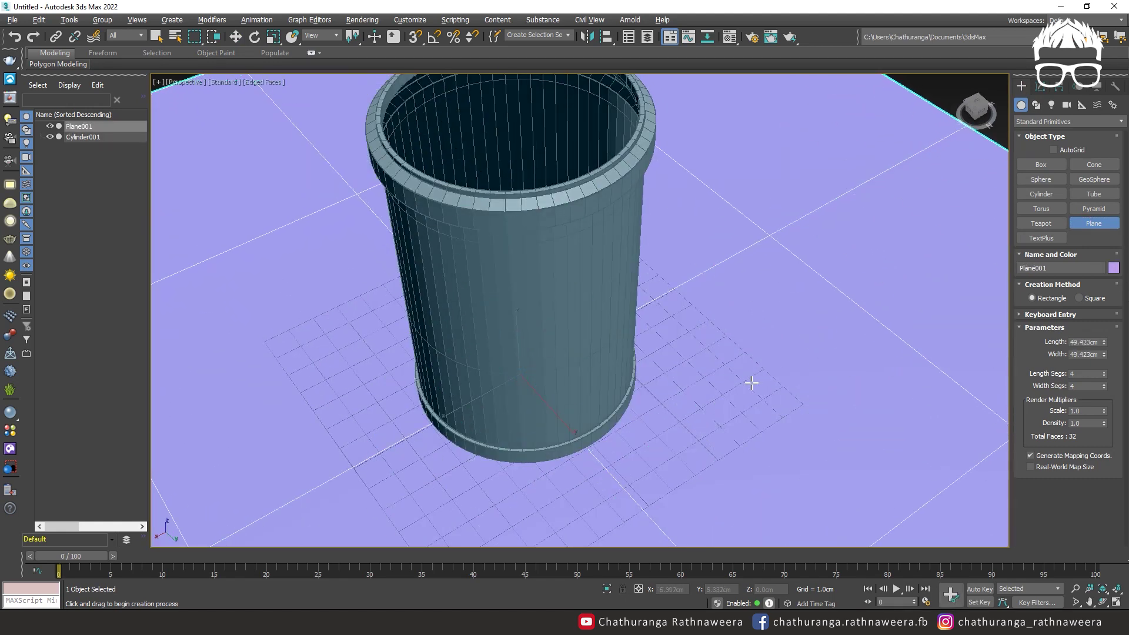
pyautogui.keyDown('alt'); pyautogui.moveTo(753, 384); pyautogui.dragTo(711, 388, button='middle'); pyautogui.keyUp('alt')
pyautogui.scroll(-5, 711, 395)
pyautogui.keyDown('alt'); pyautogui.moveTo(720, 439); pyautogui.dragTo(808, 353, button='middle'); pyautogui.keyUp('alt')
pyautogui.scroll(-5, 729, 438)
pyautogui.hotkey('alt', 'w')
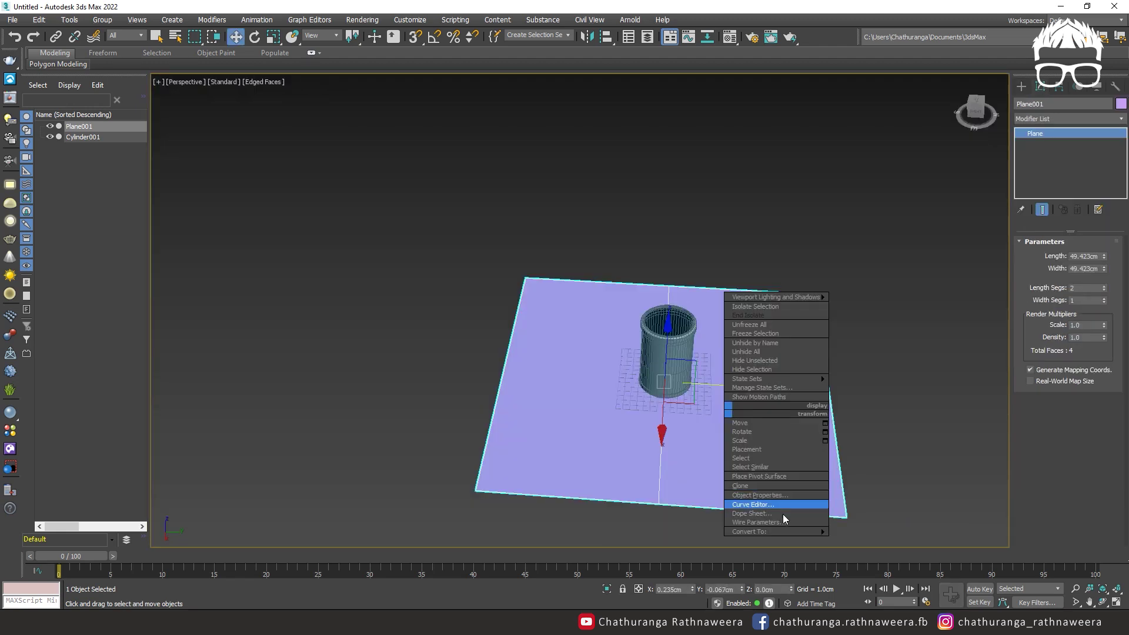
# Step: Convert the plane to Editable Poly and slide its middle vertices toward the left edge
pyautogui.moveTo(812, 532)
pyautogui.click(886, 541)
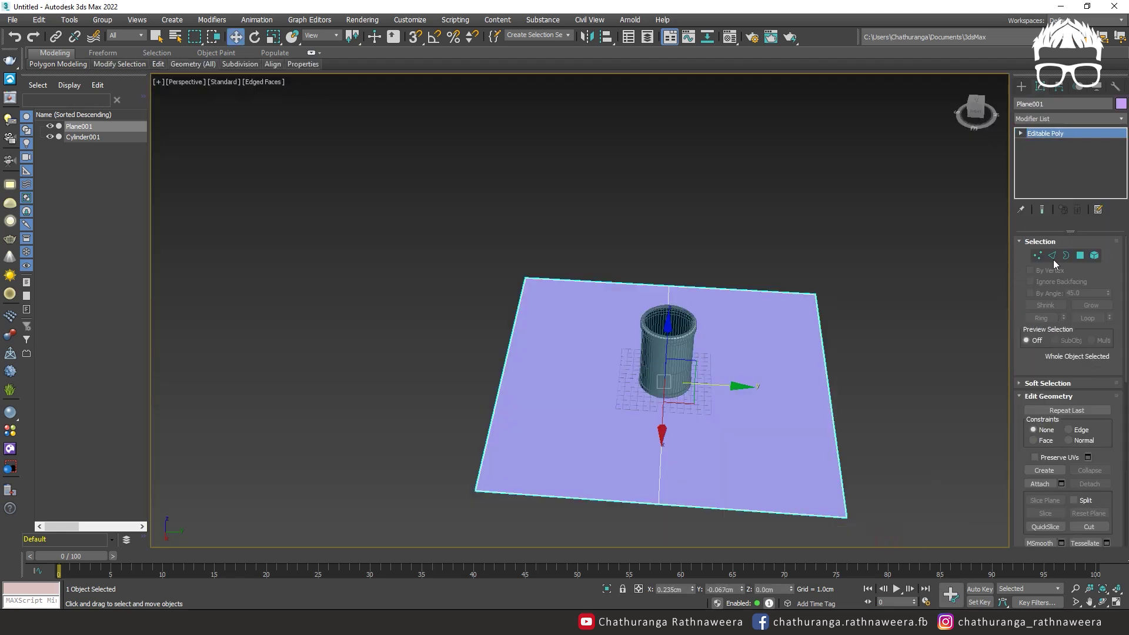
pyautogui.click(1037, 255)
pyautogui.moveTo(711, 522); pyautogui.dragTo(711, 522)
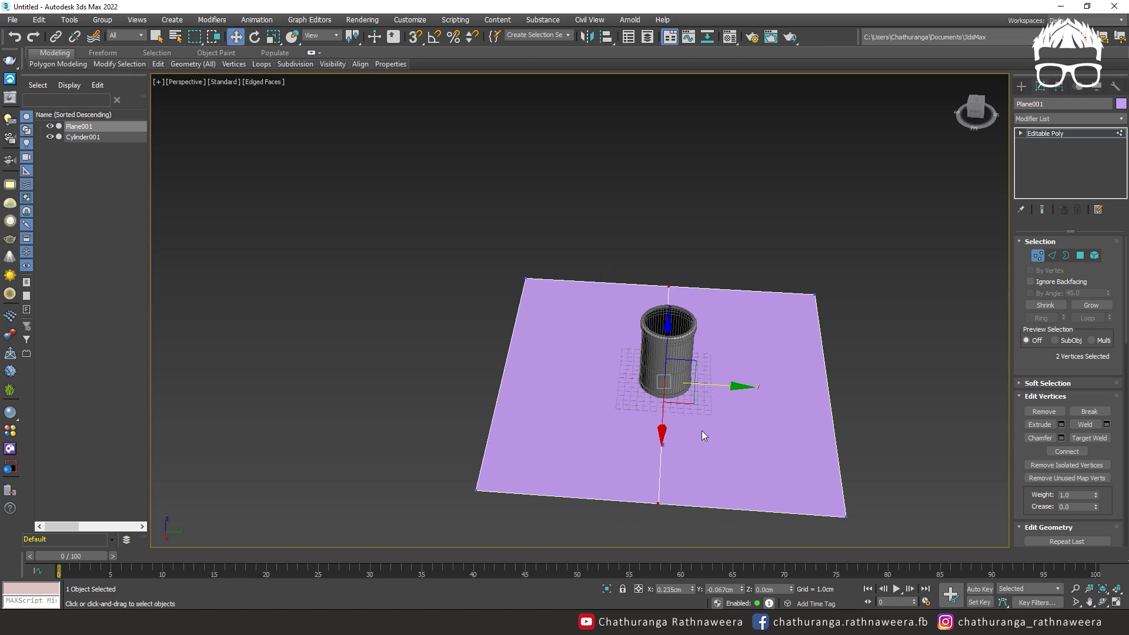
pyautogui.moveTo(737, 388); pyautogui.dragTo(634, 401)
pyautogui.keyDown('alt'); pyautogui.moveTo(569, 495); pyautogui.dragTo(580, 446, button='middle'); pyautogui.keyUp('alt')
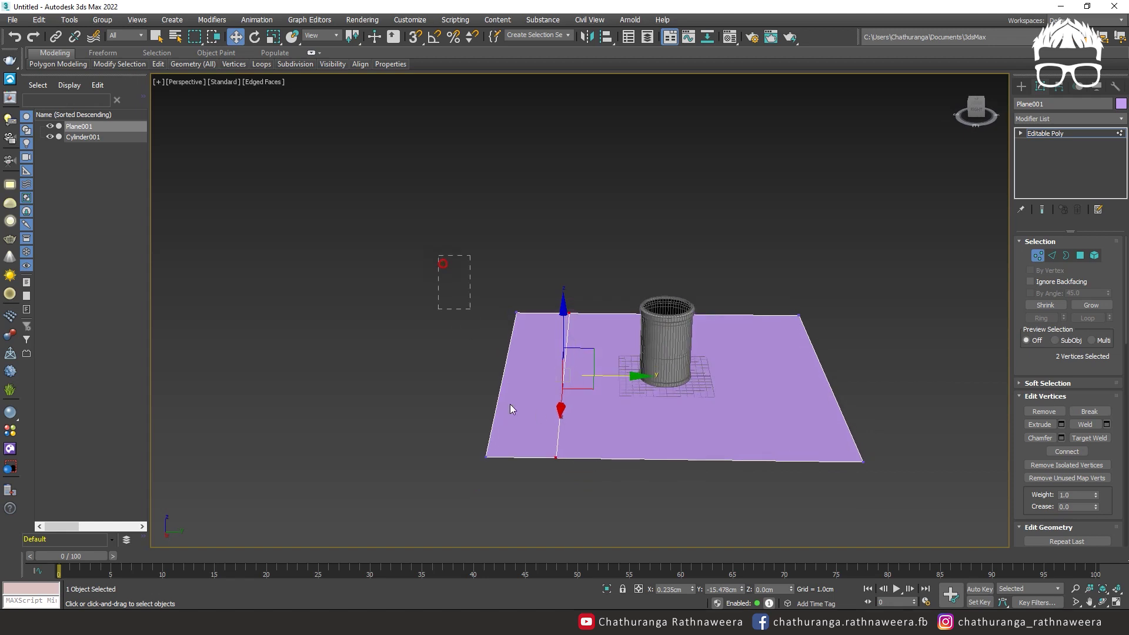
# Step: Raise the left-edge vertices about 45.47 cm to form the backdrop wall
pyautogui.moveTo(510, 404); pyautogui.dragTo(534, 497)
pyautogui.keyDown('alt'); pyautogui.moveTo(534, 496); pyautogui.dragTo(536, 431, button='middle'); pyautogui.keyUp('alt')
pyautogui.moveTo(506, 329); pyautogui.dragTo(577, 76)
pyautogui.keyDown('alt'); pyautogui.moveTo(605, 233); pyautogui.dragTo(572, 256, button='middle'); pyautogui.keyUp('alt')
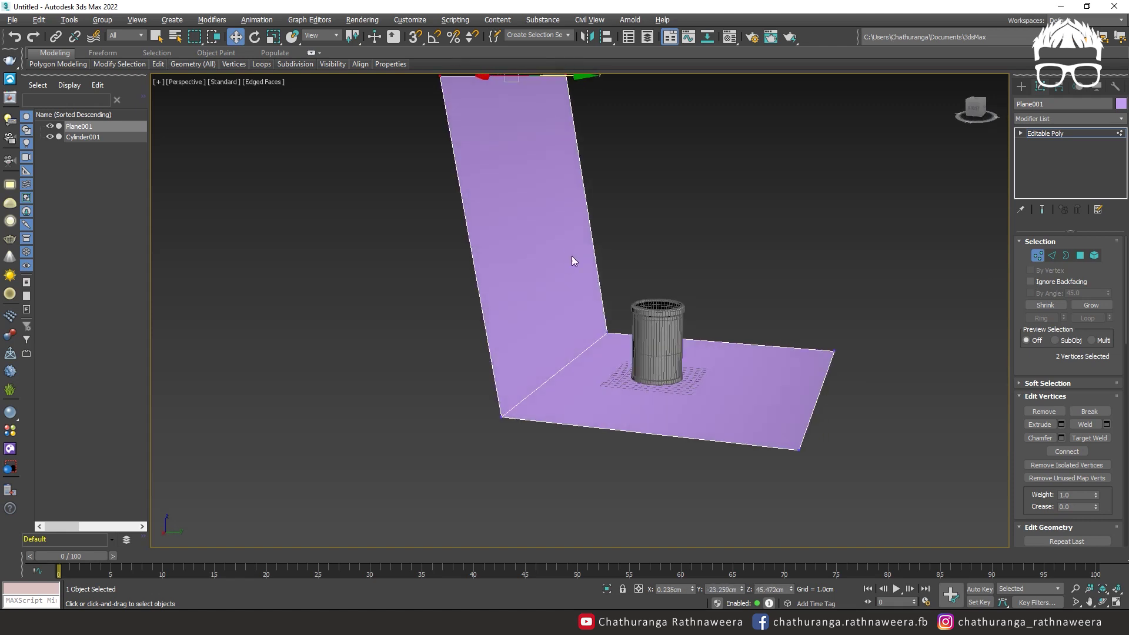
pyautogui.keyDown('alt'); pyautogui.moveTo(582, 381); pyautogui.dragTo(598, 382, button='middle'); pyautogui.keyUp('alt')
# Step: Chamfer the backdrop's fold edge by about 9.94 cm with 3 segments into a smooth curve
pyautogui.press('2')
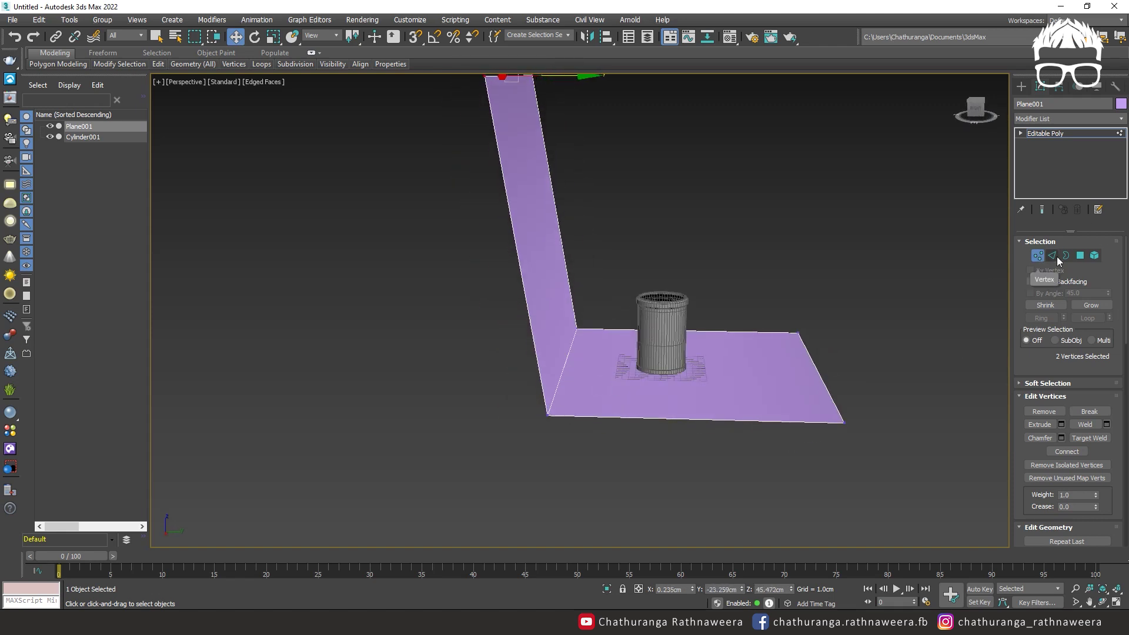
pyautogui.click(572, 348)
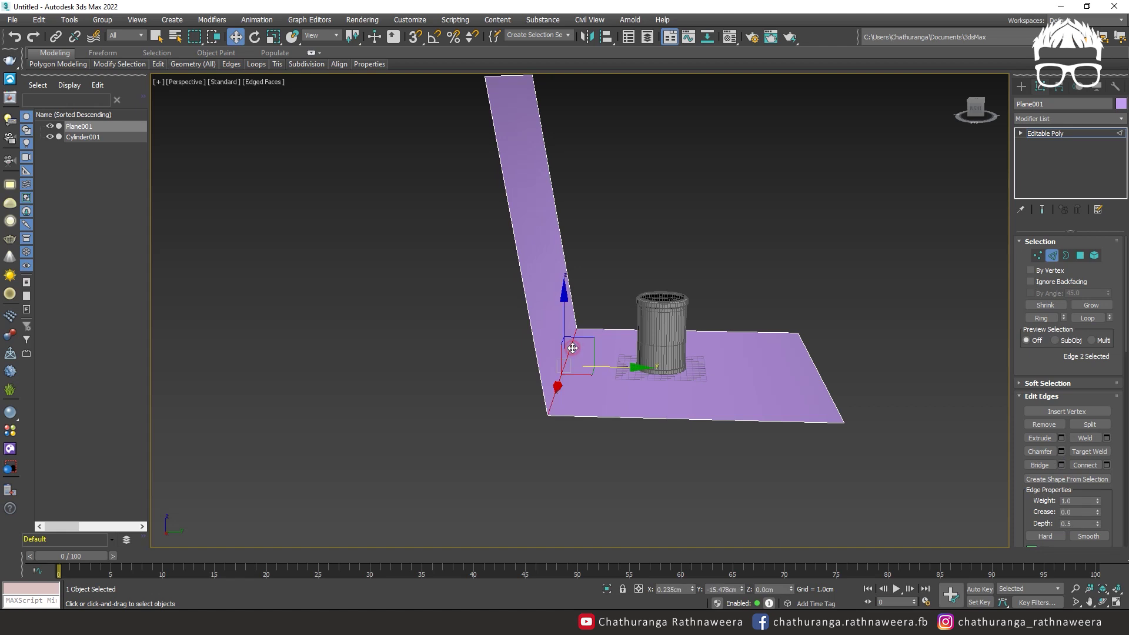
pyautogui.moveTo(1038, 350); pyautogui.dragTo(1061, 263)
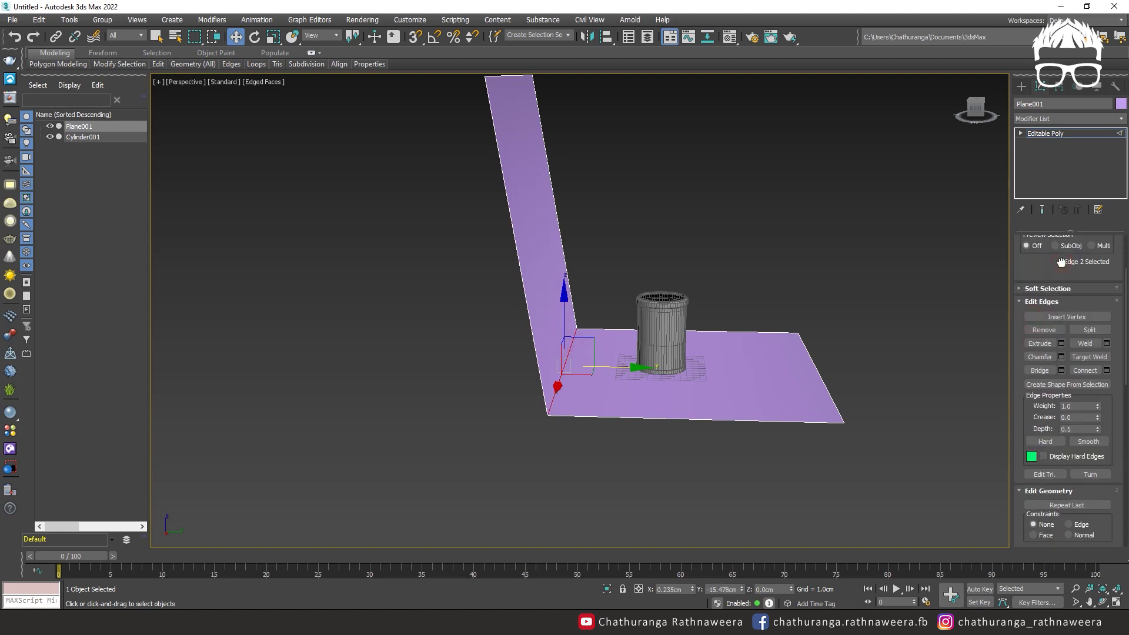
pyautogui.click(1061, 357)
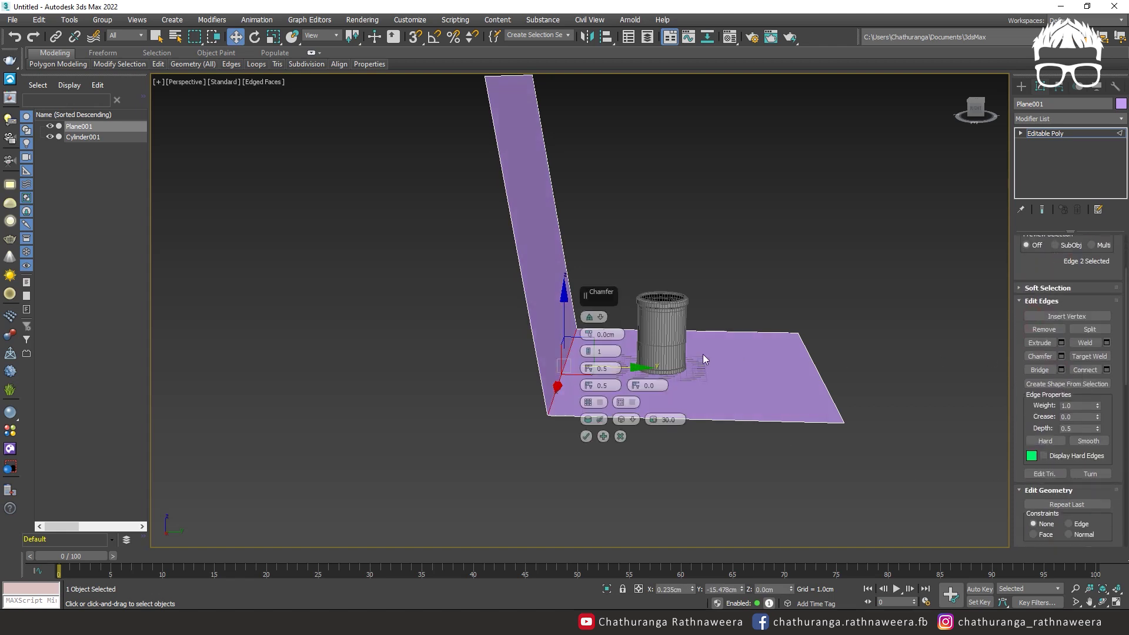
pyautogui.click(589, 335)
pyautogui.click(608, 248)
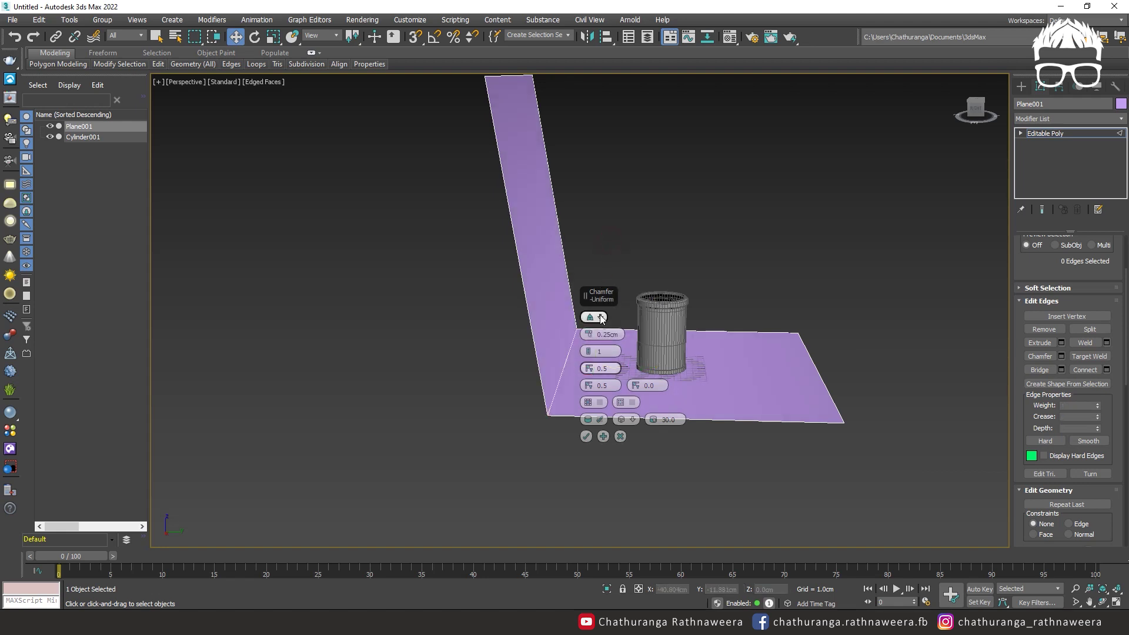
pyautogui.click(571, 350)
pyautogui.moveTo(590, 336); pyautogui.dragTo(634, 449)
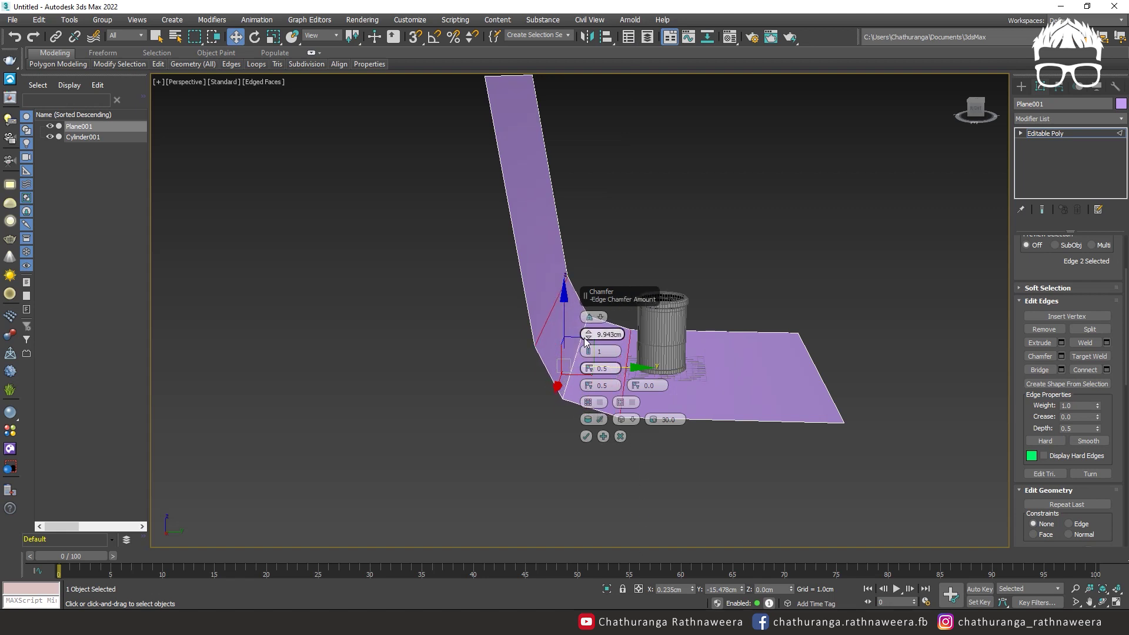
pyautogui.moveTo(588, 351); pyautogui.dragTo(586, 338)
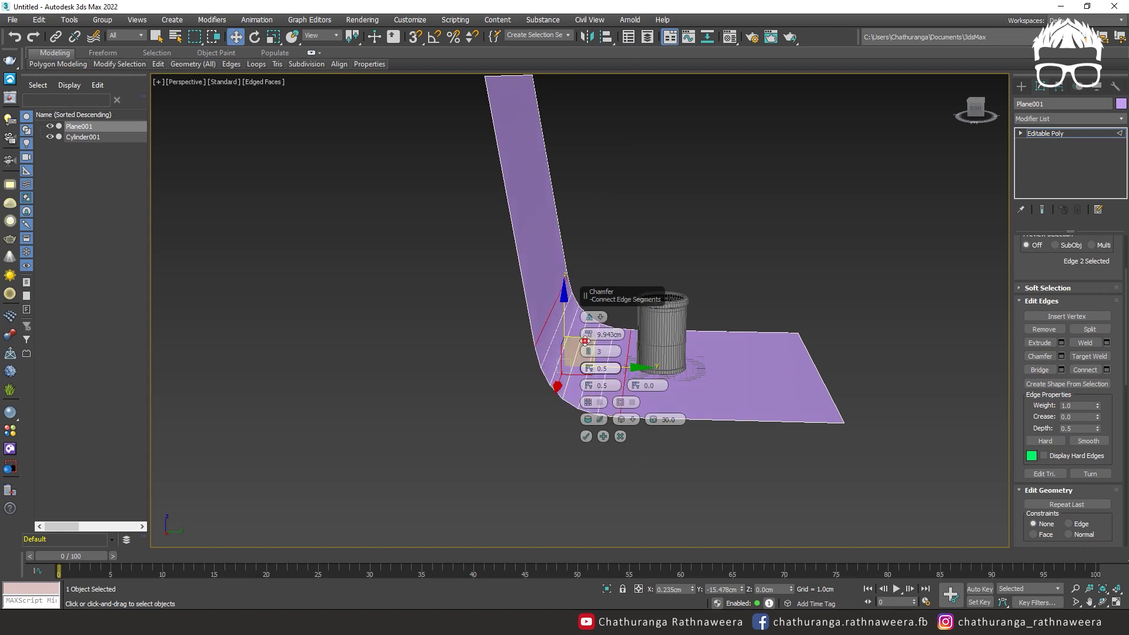
pyautogui.click(587, 436)
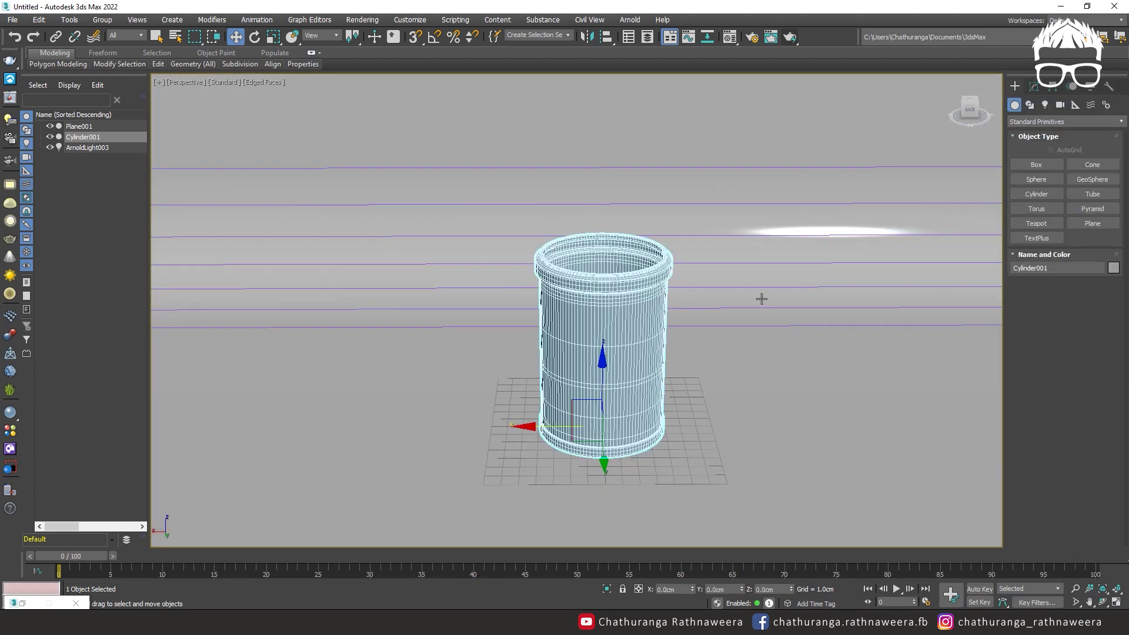
pyautogui.keyDown('alt'); pyautogui.moveTo(762, 298); pyautogui.dragTo(754, 398, button='middle'); pyautogui.keyUp('alt')
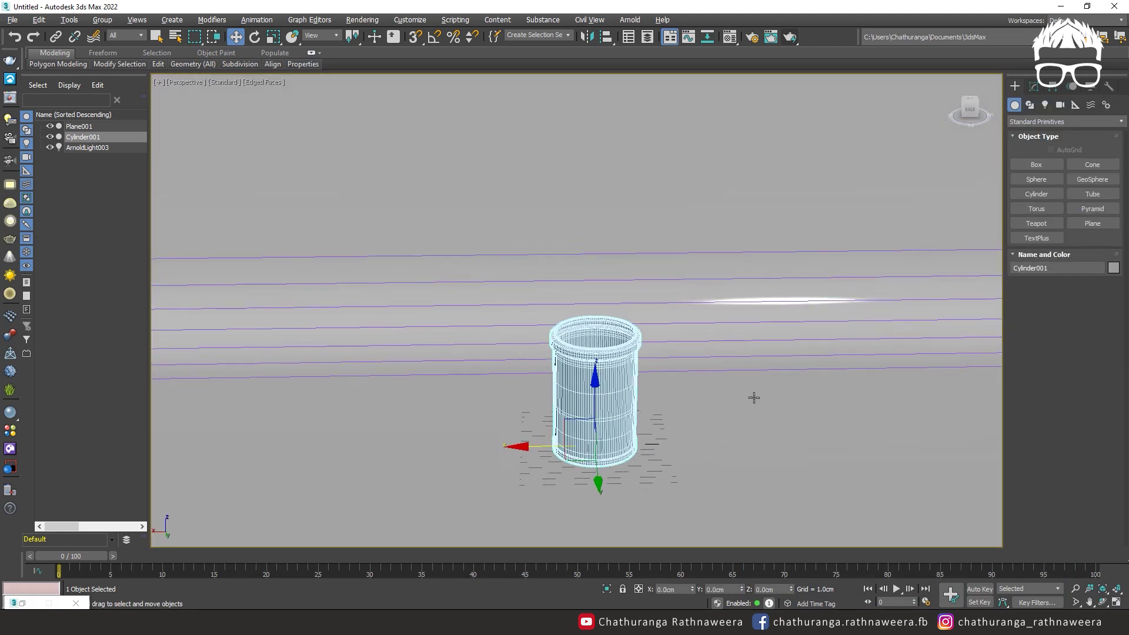
# Step: Start an Arnold light in the maximized Front view, undoing the first misplaced attempt
pyautogui.click(1045, 105)
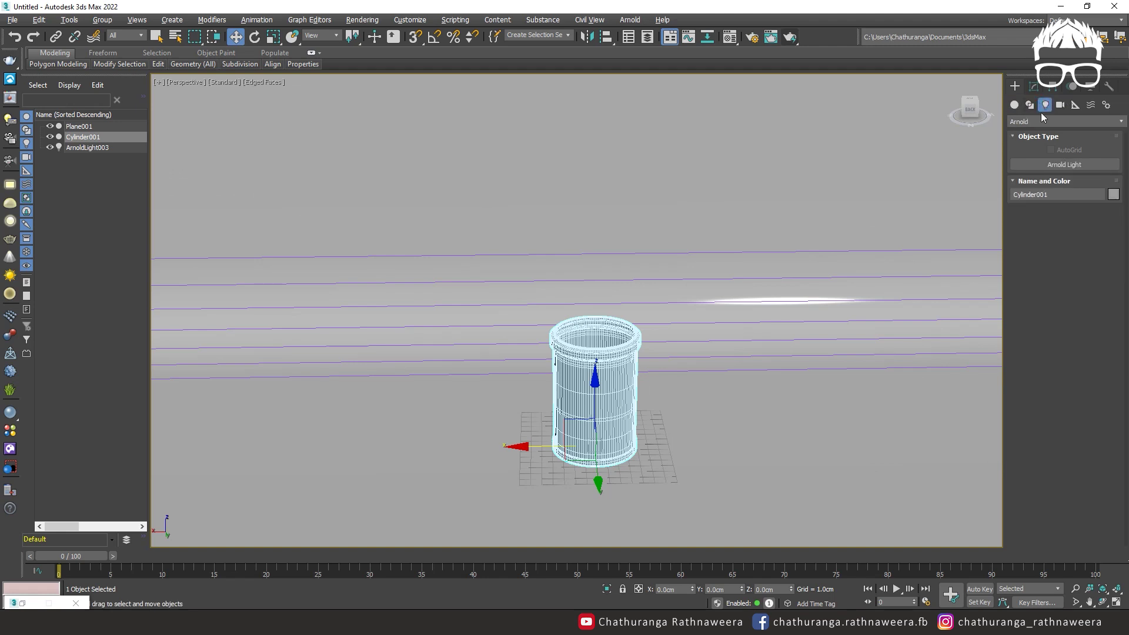
pyautogui.click(1035, 121)
pyautogui.click(1014, 166)
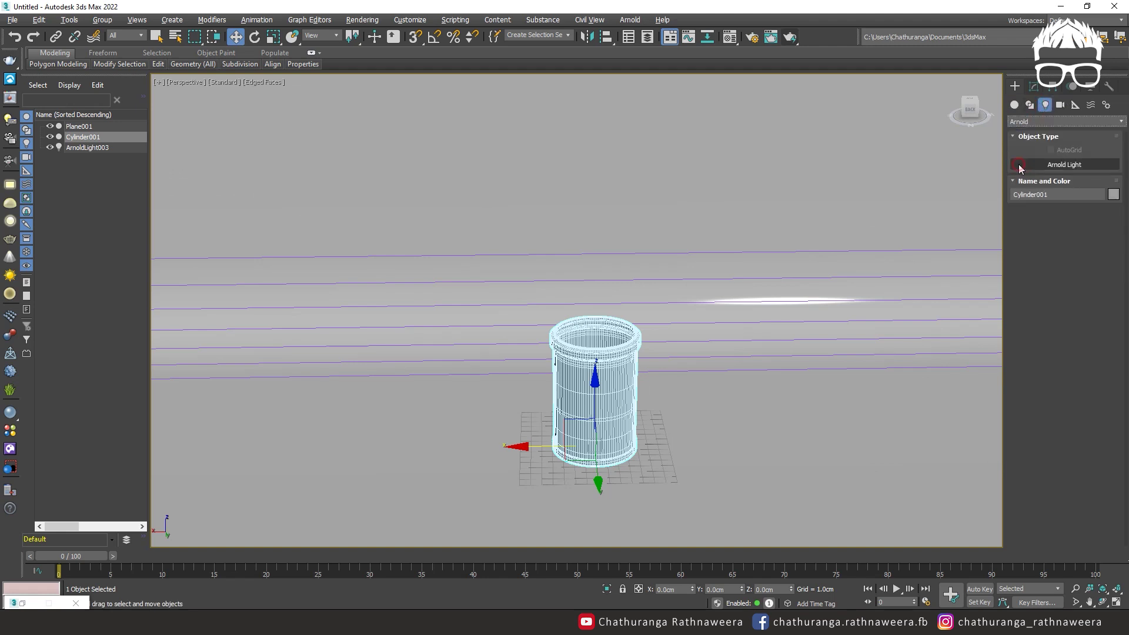
pyautogui.click(1064, 165)
pyautogui.hotkey('alt', 'w')
pyautogui.hotkey('alt', 'w')
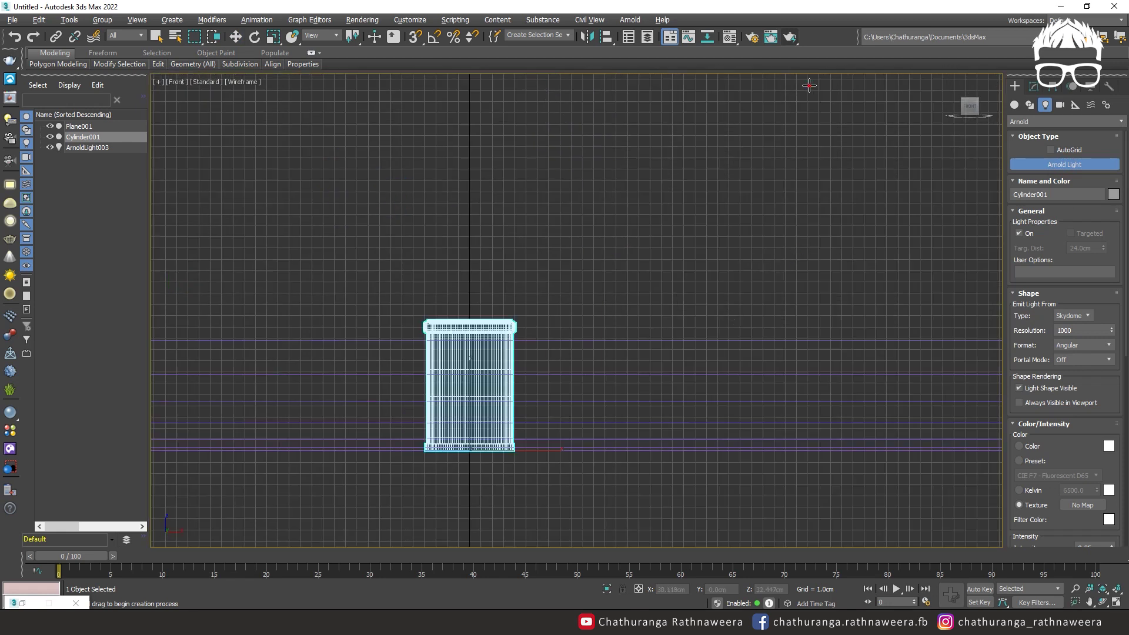
pyautogui.click(809, 86)
pyautogui.click(485, 415)
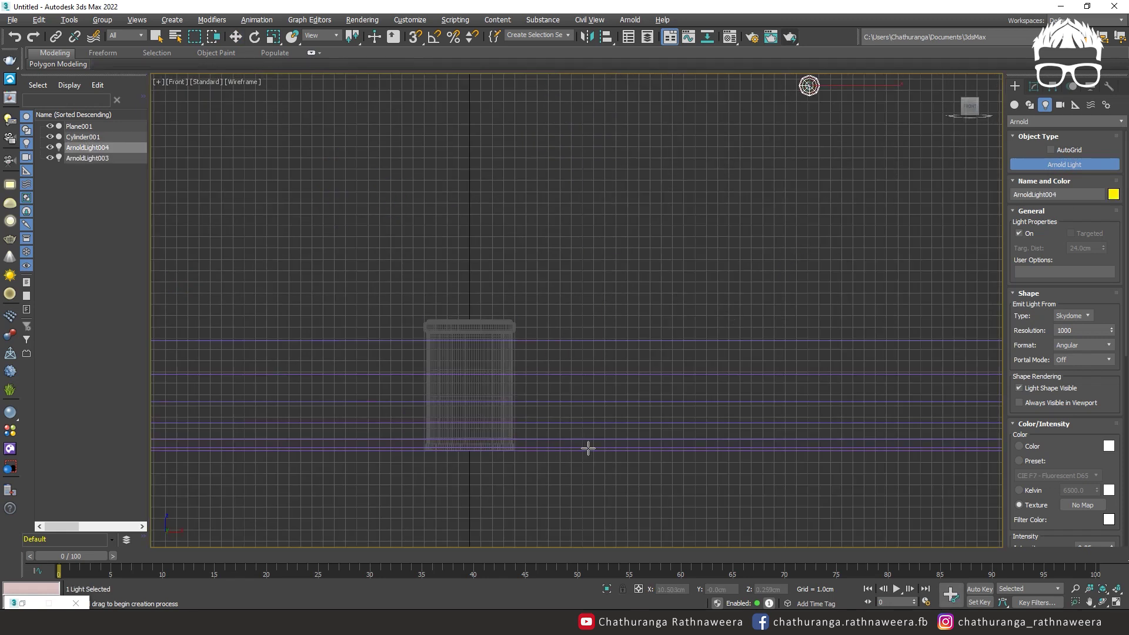
pyautogui.hotkey('ctrl', 'z')
# Step: Make it a targeted Quad light dragged from above down to the dustbin's base
pyautogui.click(1072, 316)
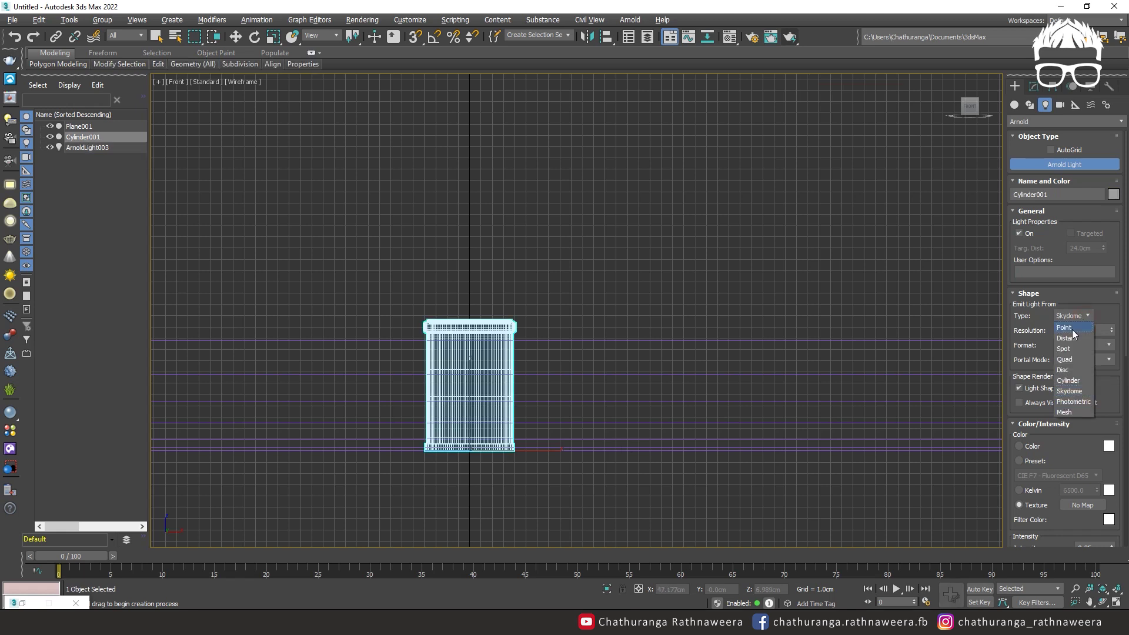
pyautogui.click(1074, 359)
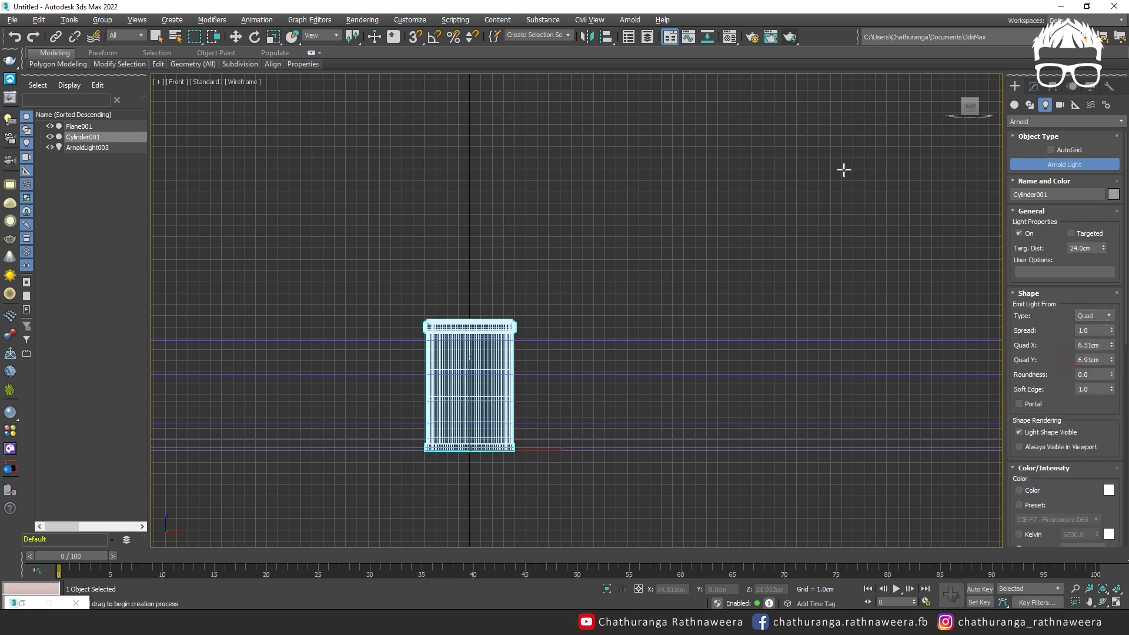
pyautogui.moveTo(853, 107); pyautogui.dragTo(472, 451)
pyautogui.hotkey('alt', 'w')
pyautogui.hotkey('alt', 'w')
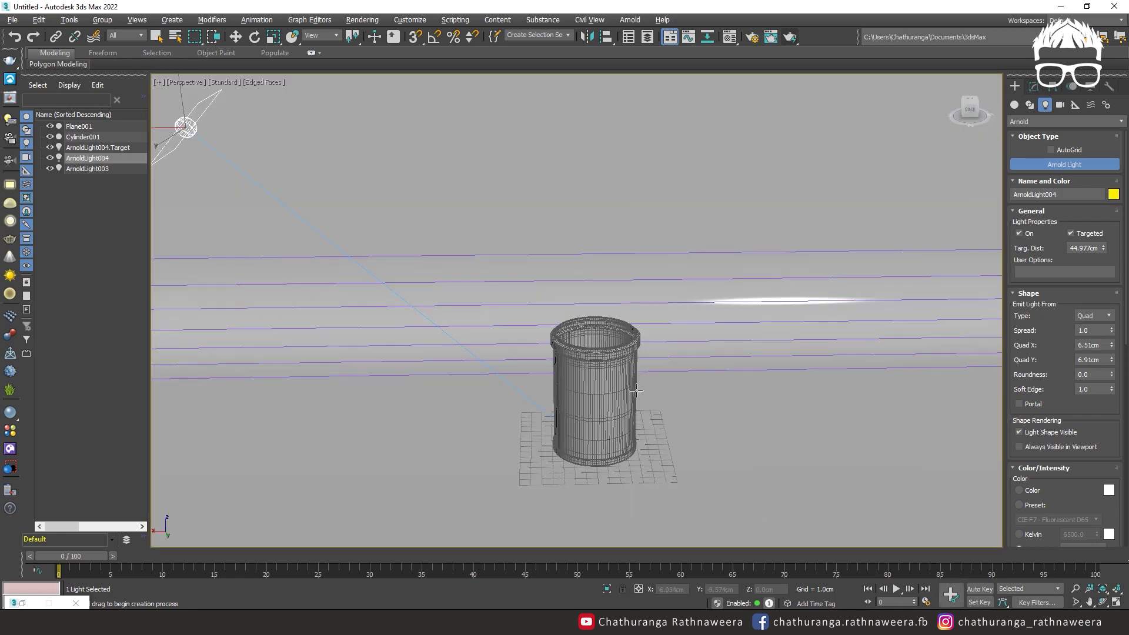
# Step: Move the quad light to the upper right of the dustbin, near the backdrop wall
pyautogui.press('w')
pyautogui.scroll(3, 269, 208)
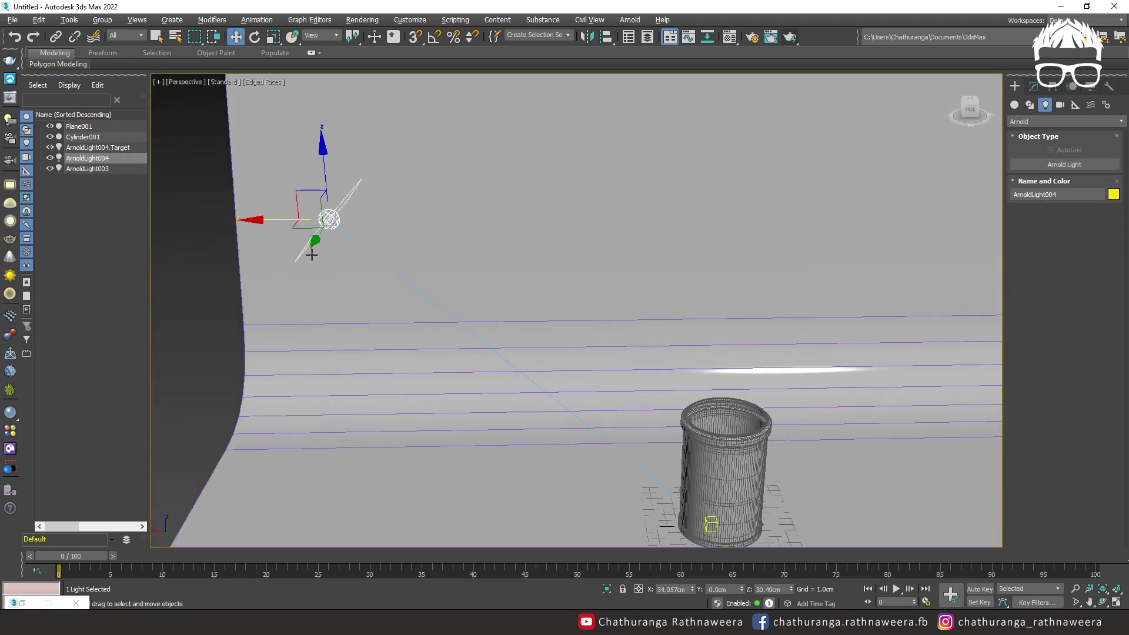
pyautogui.moveTo(252, 222); pyautogui.dragTo(981, 245)
pyautogui.keyDown('alt'); pyautogui.moveTo(839, 322); pyautogui.dragTo(793, 272, button='middle'); pyautogui.keyUp('alt')
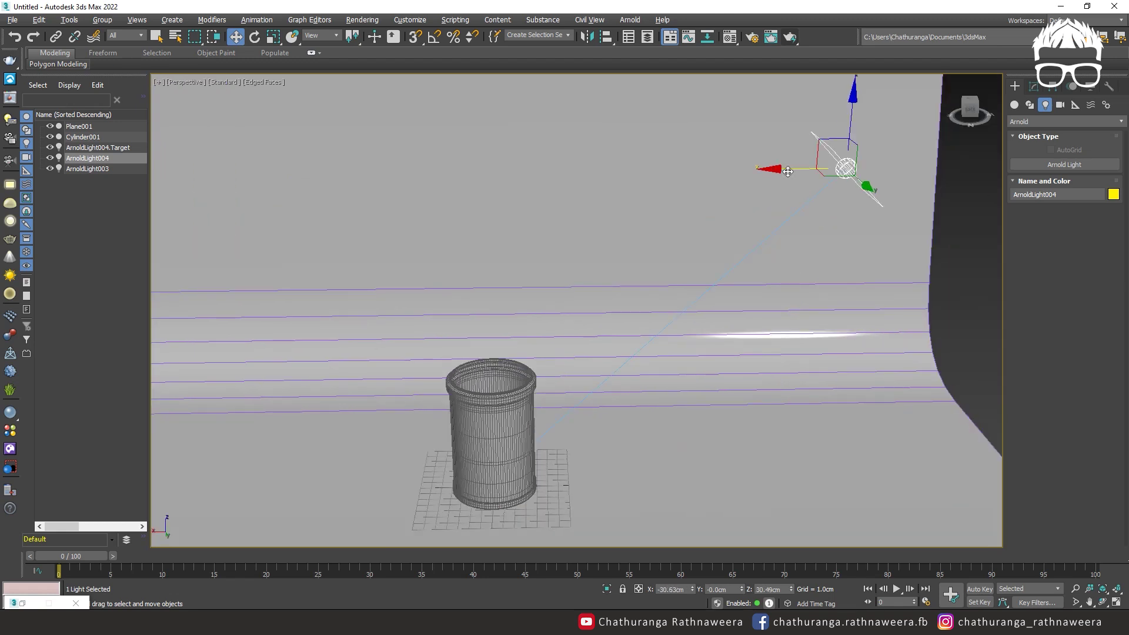
pyautogui.moveTo(869, 188); pyautogui.dragTo(953, 197)
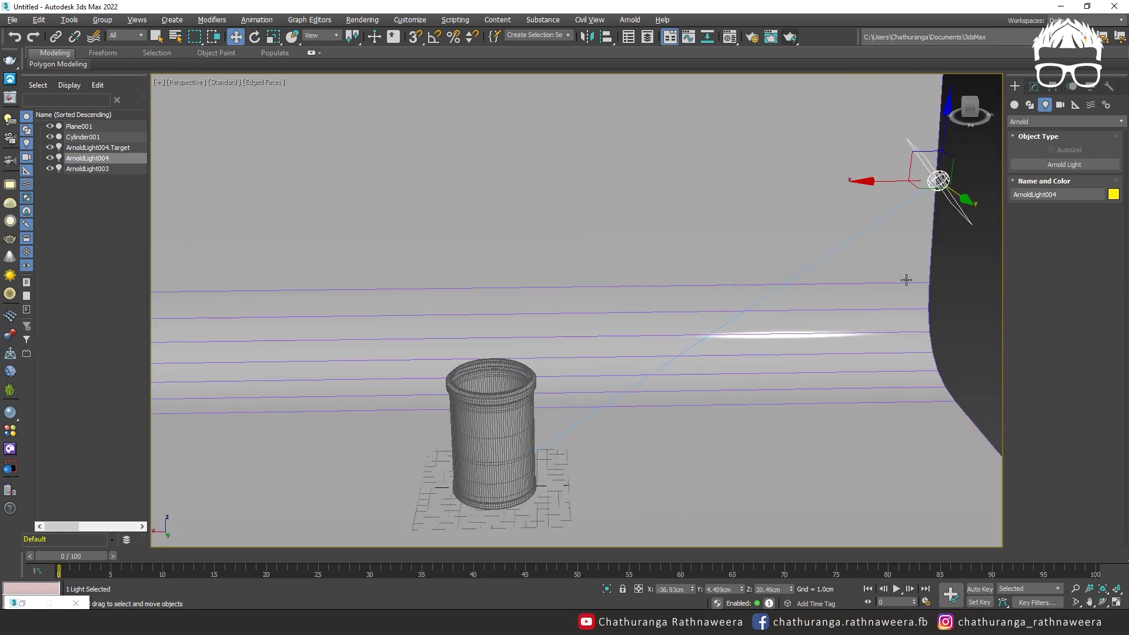
pyautogui.keyDown('alt'); pyautogui.moveTo(906, 280); pyautogui.dragTo(869, 302, button='middle'); pyautogui.keyUp('alt')
# Step: Set the light's quad to 10 cm square with exposure 14, then open Scene Explorer
pyautogui.click(1035, 86)
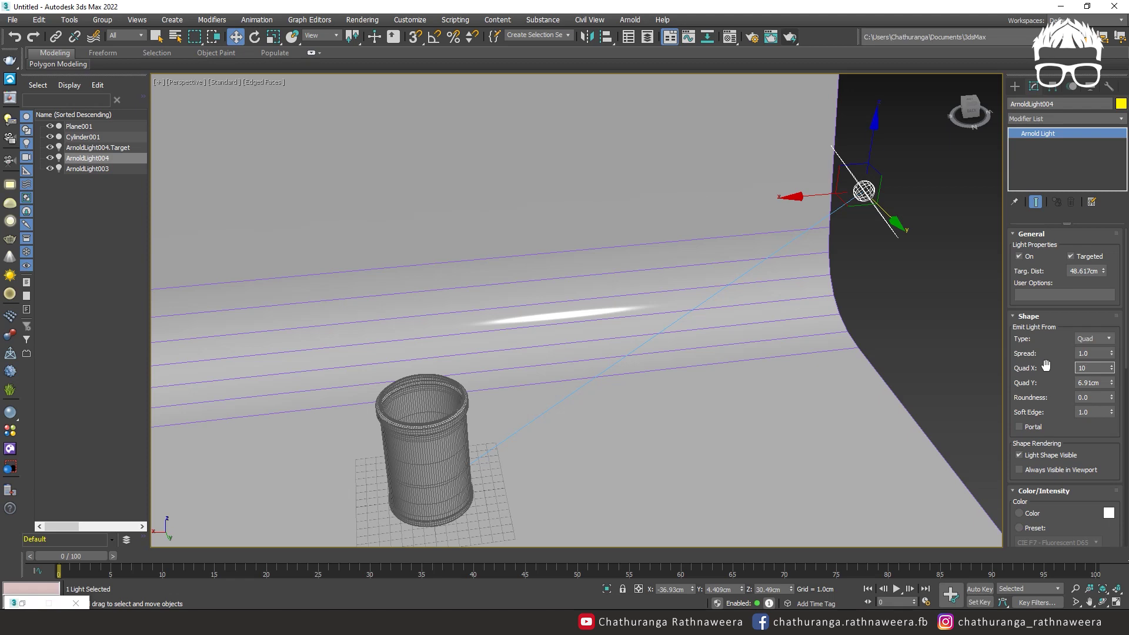
pyautogui.press('Tab')
pyautogui.moveTo(532, 274); pyautogui.dragTo(600, 161, button='middle')
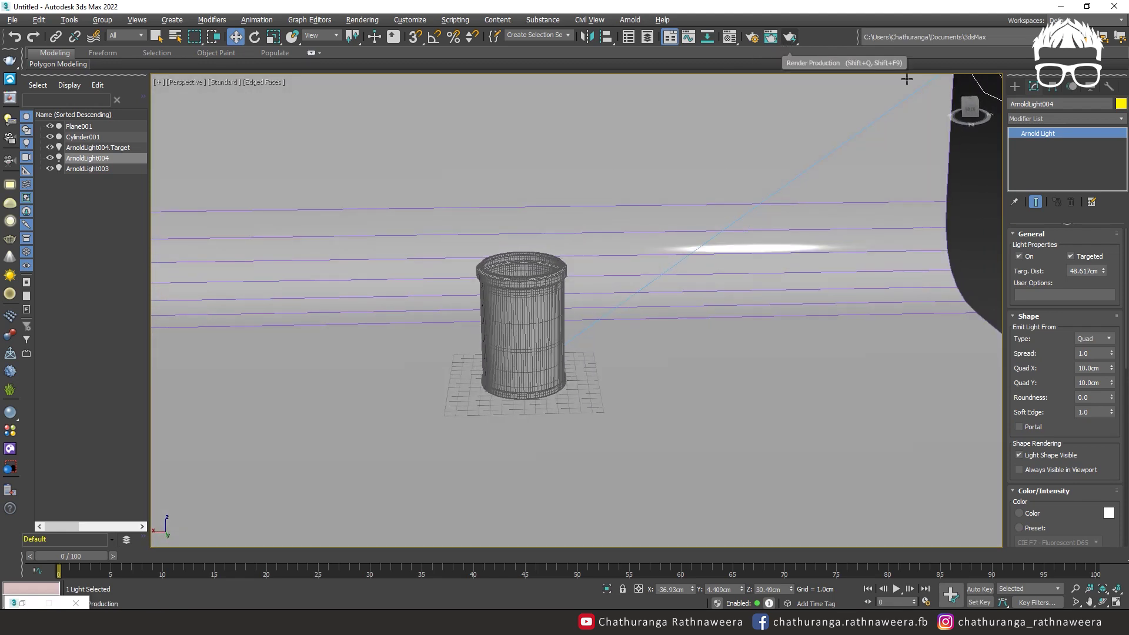
pyautogui.scroll(-5, 1066, 383)
pyautogui.scroll(-2, 1066, 384)
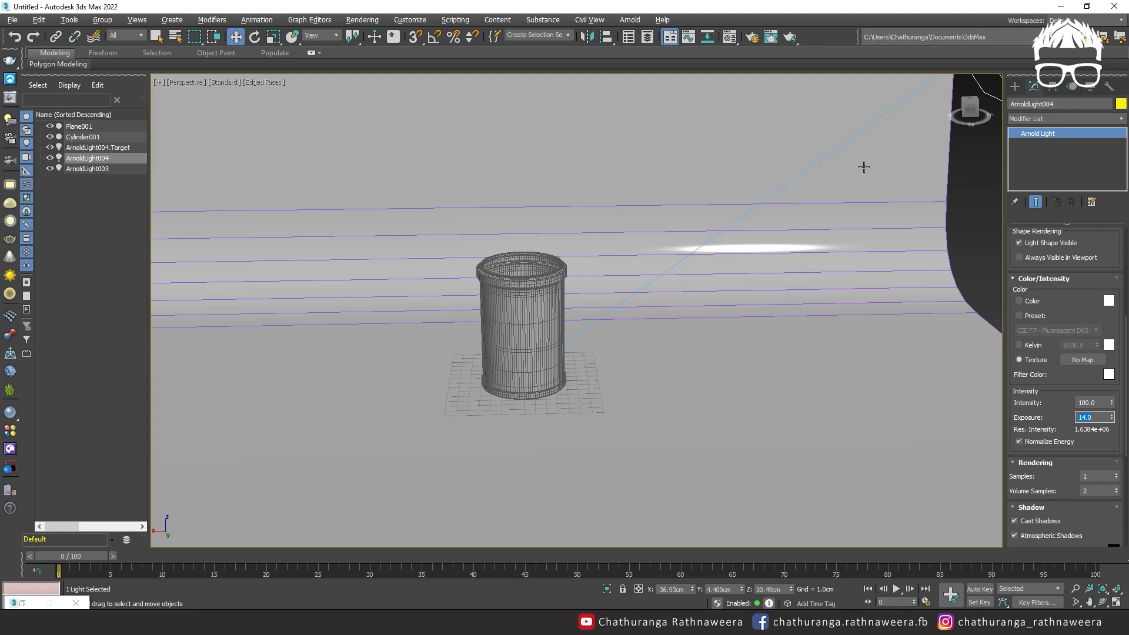
pyautogui.click(629, 37)
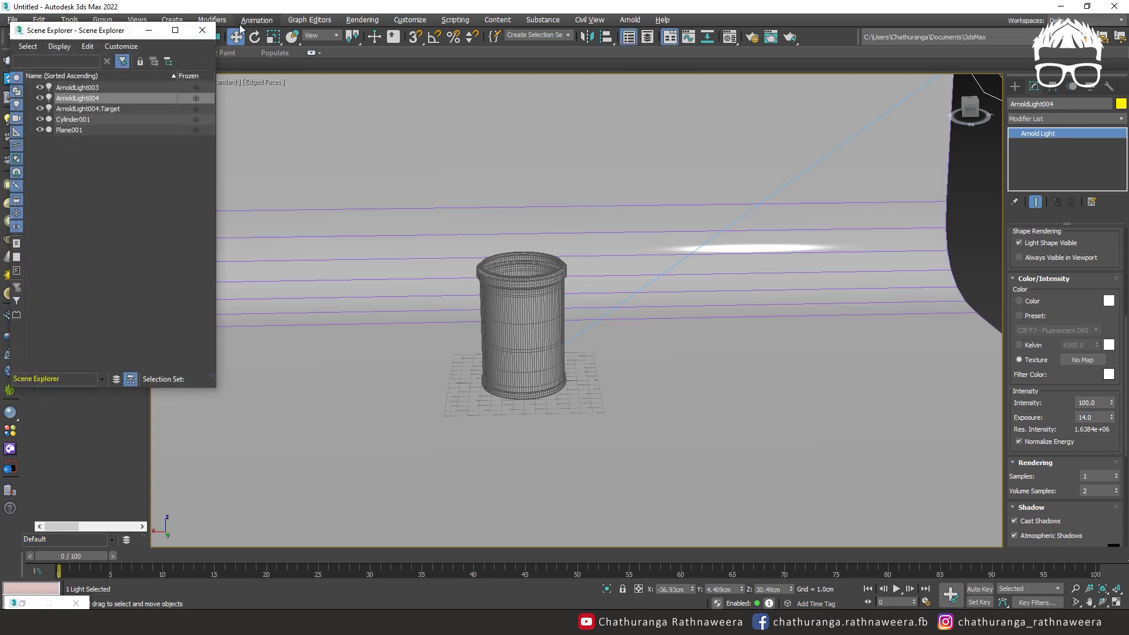
# Step: Close the scene list and start a render in Arnold RenderView
pyautogui.click(628, 36)
pyautogui.click(626, 21)
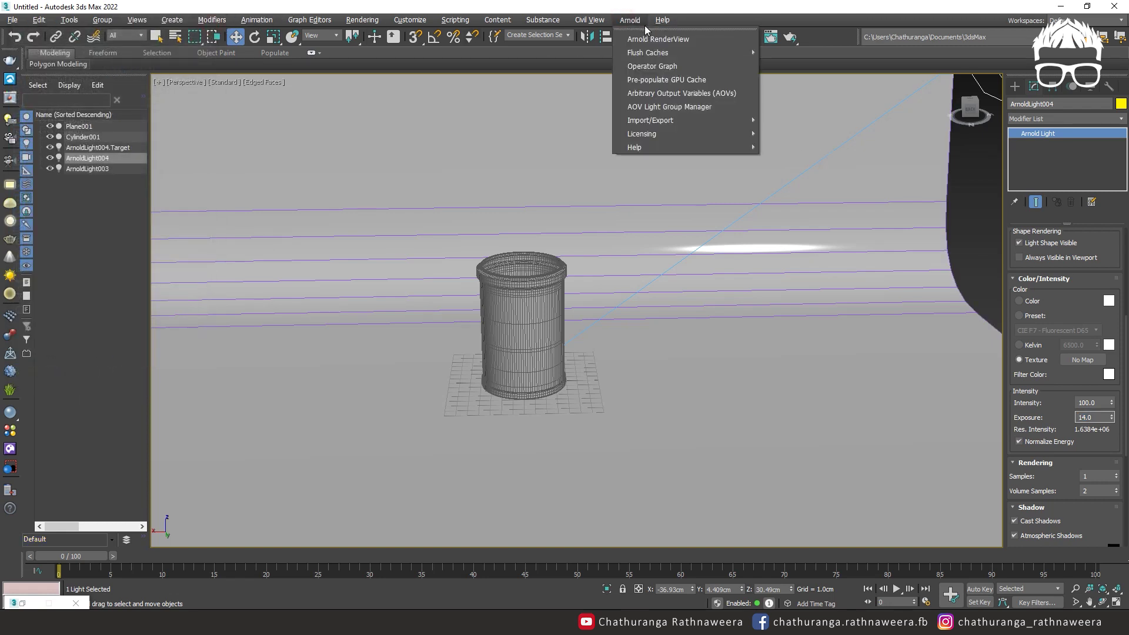
pyautogui.click(649, 40)
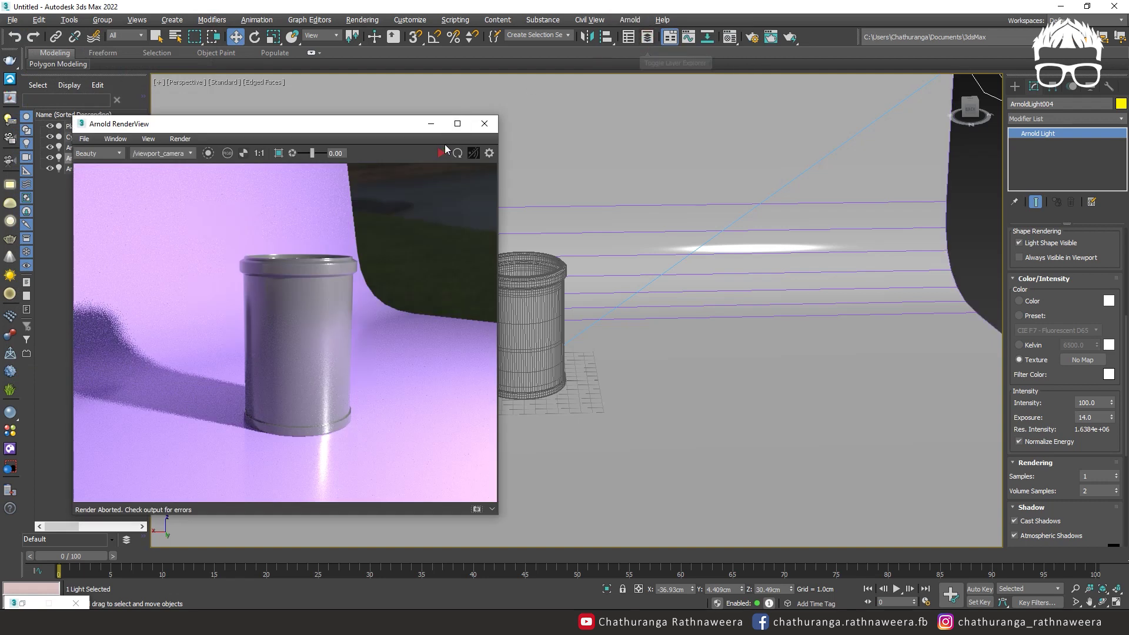
pyautogui.click(442, 153)
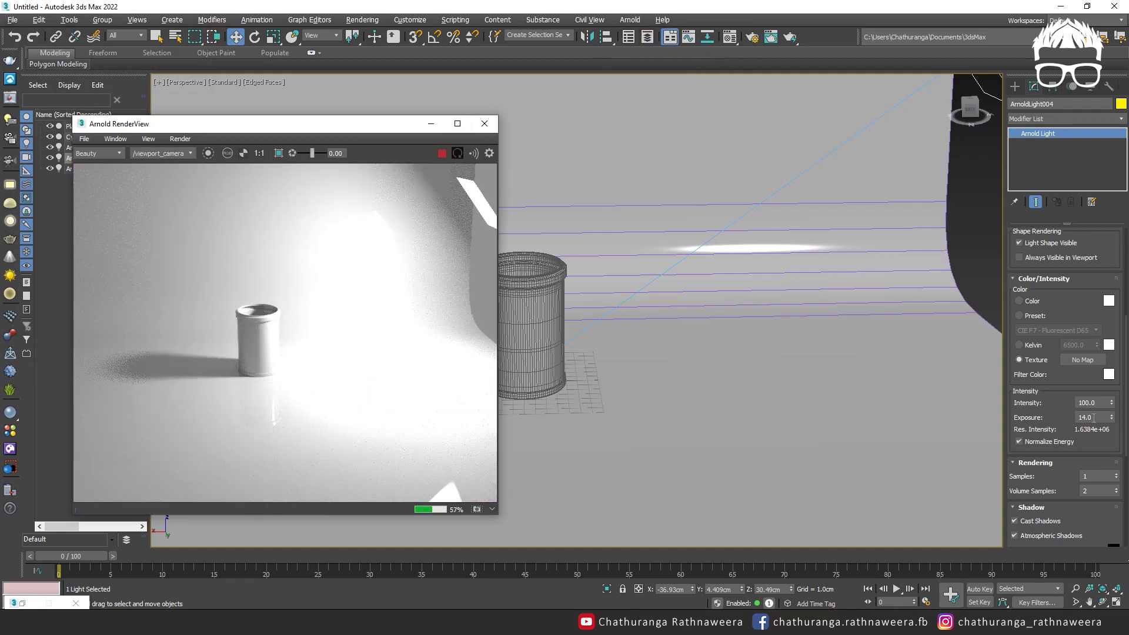
# Step: Lower ArnoldLight004's exposure to 12 and move the light slightly down
pyautogui.moveTo(1095, 418); pyautogui.dragTo(1046, 416)
pyautogui.press('Return')
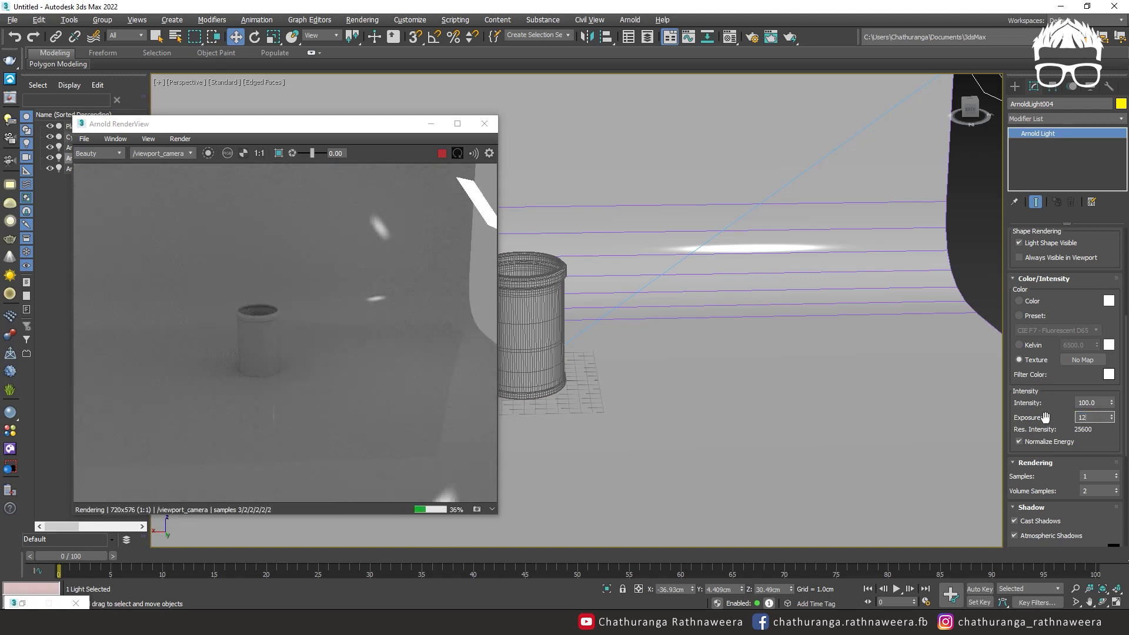
pyautogui.write('12')
pyautogui.press('Return')
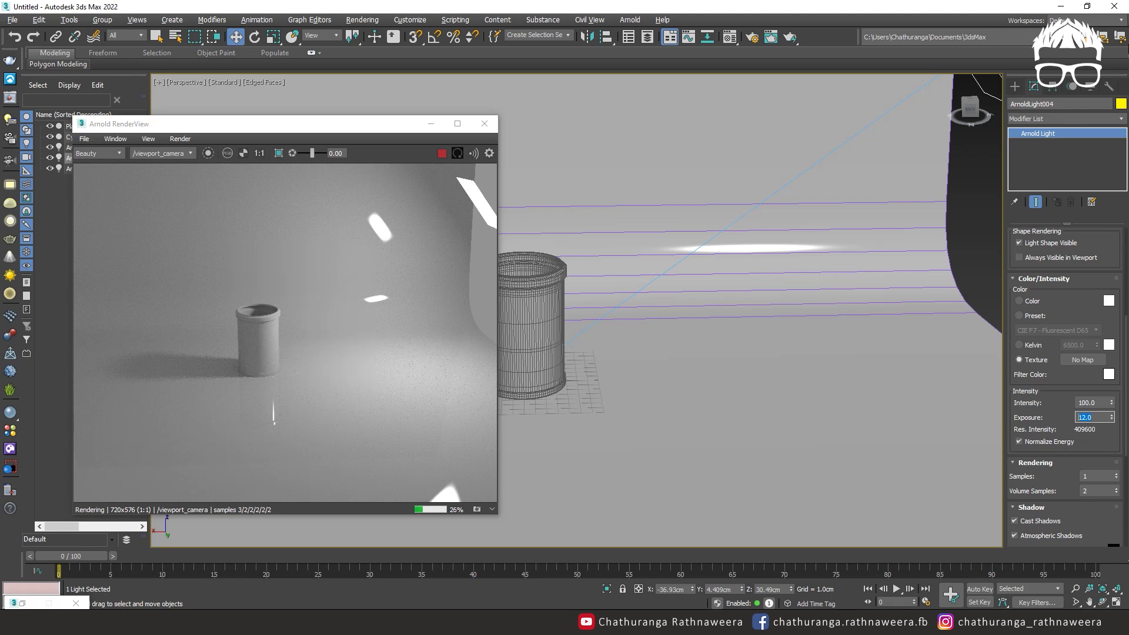
pyautogui.keyDown('alt'); pyautogui.moveTo(755, 118); pyautogui.dragTo(710, 287, button='middle'); pyautogui.keyUp('alt')
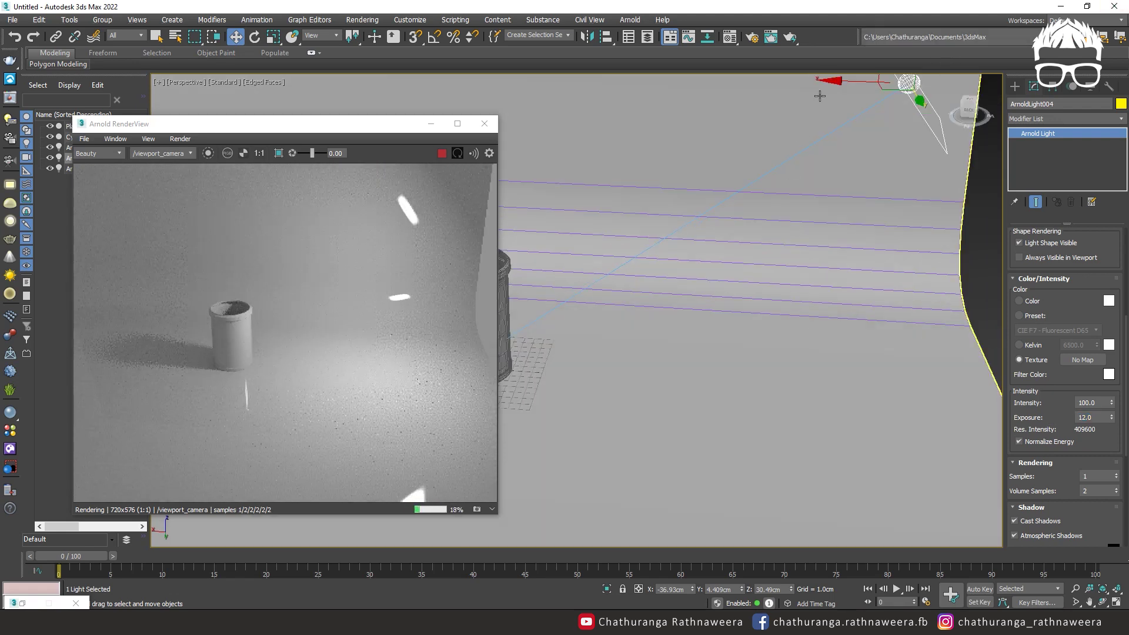
pyautogui.moveTo(916, 102); pyautogui.dragTo(913, 140)
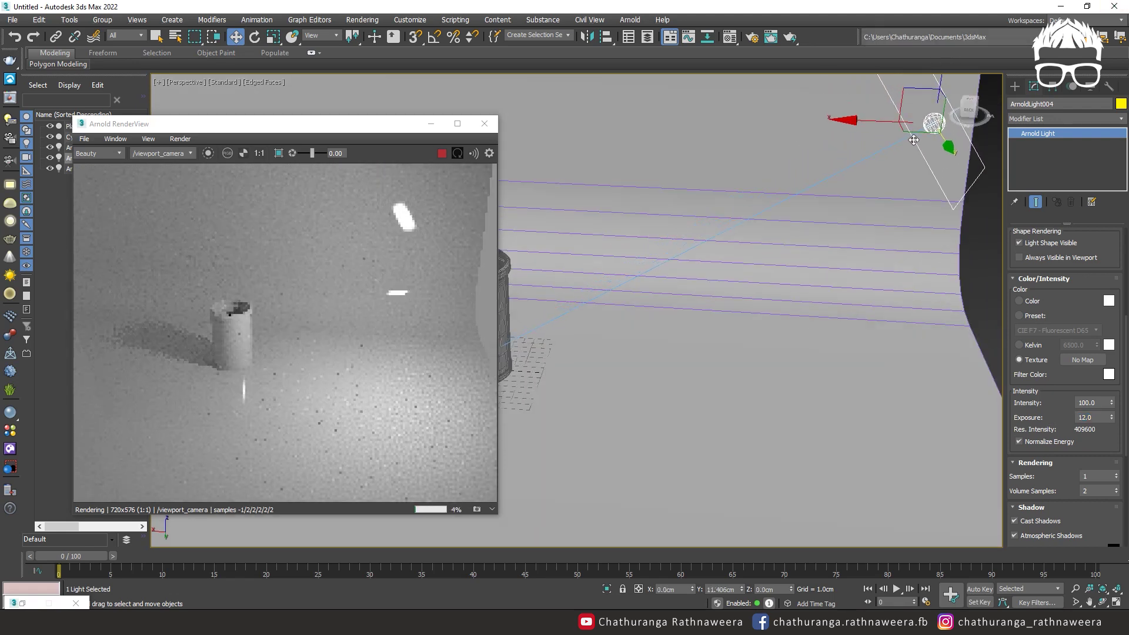
pyautogui.moveTo(821, 247); pyautogui.dragTo(941, 206, button='middle')
# Step: Create a second targeted Arnold light, ArnoldLight005, in the Left view aimed at the dustbin
pyautogui.click(1013, 88)
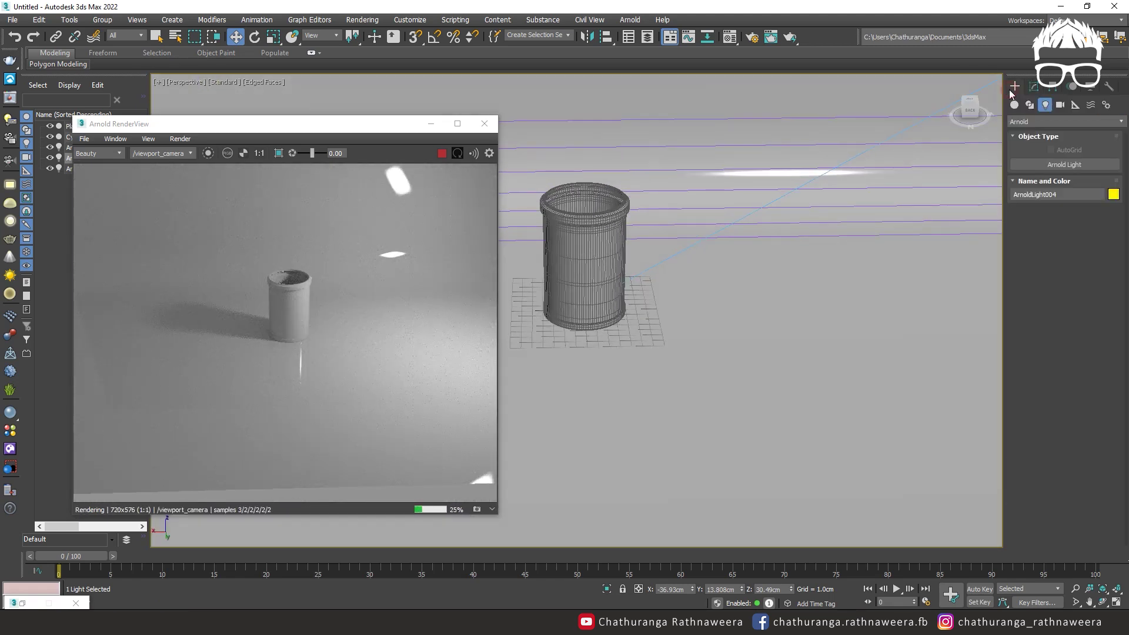
pyautogui.click(429, 124)
pyautogui.hotkey('alt', 'w')
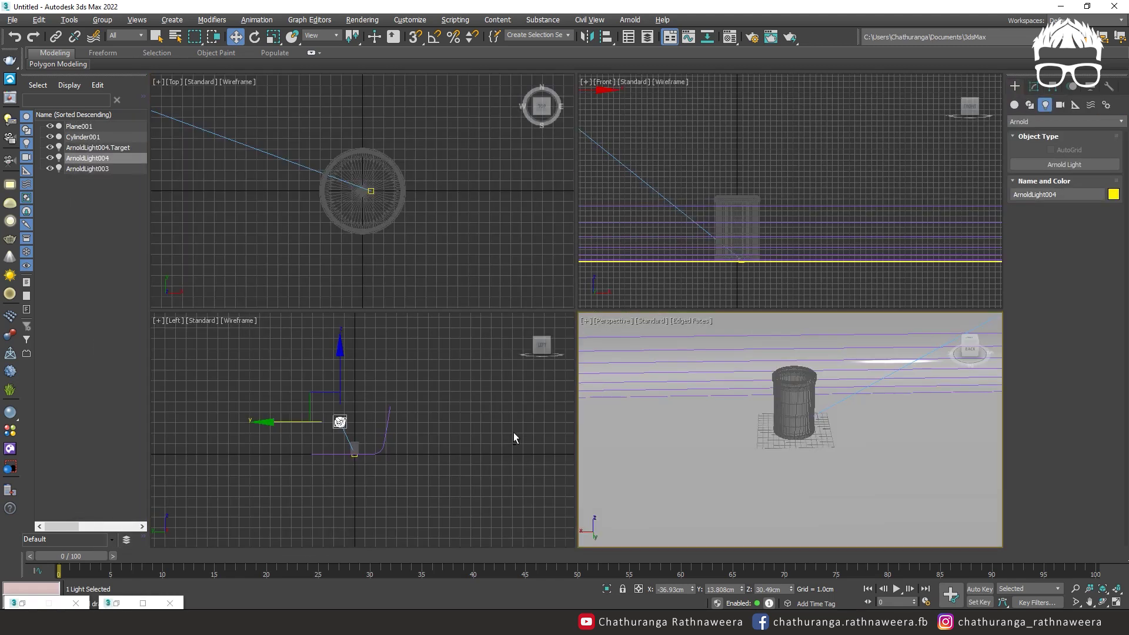
pyautogui.hotkey('alt', 'w')
pyautogui.scroll(5, 531, 370)
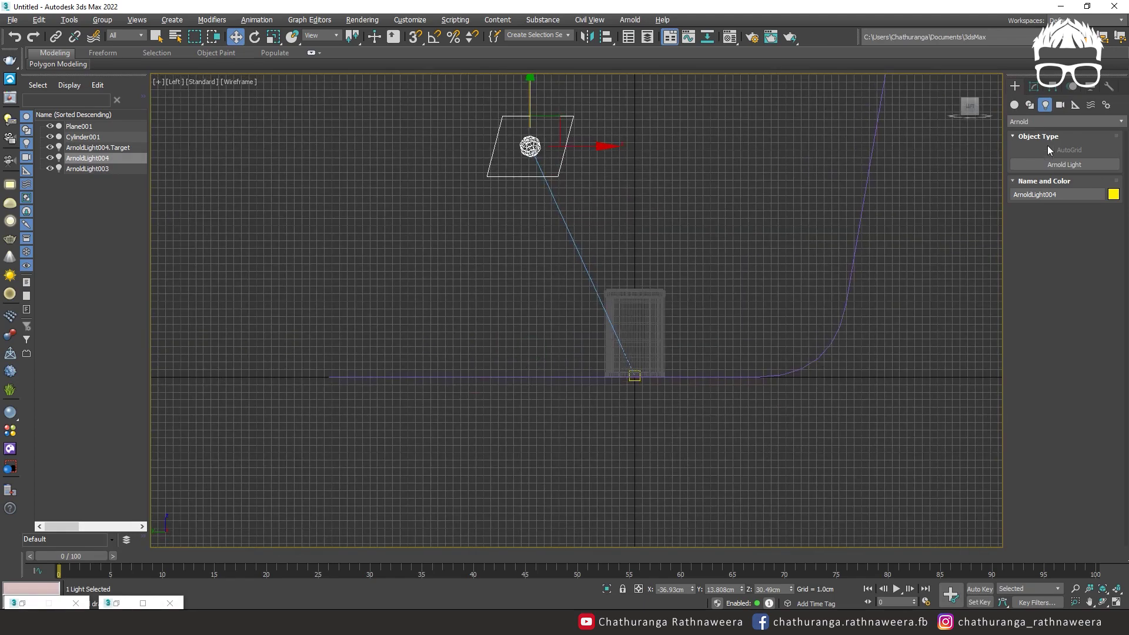
pyautogui.click(1053, 163)
pyautogui.moveTo(340, 323); pyautogui.dragTo(620, 323)
pyautogui.hotkey('alt', 'w')
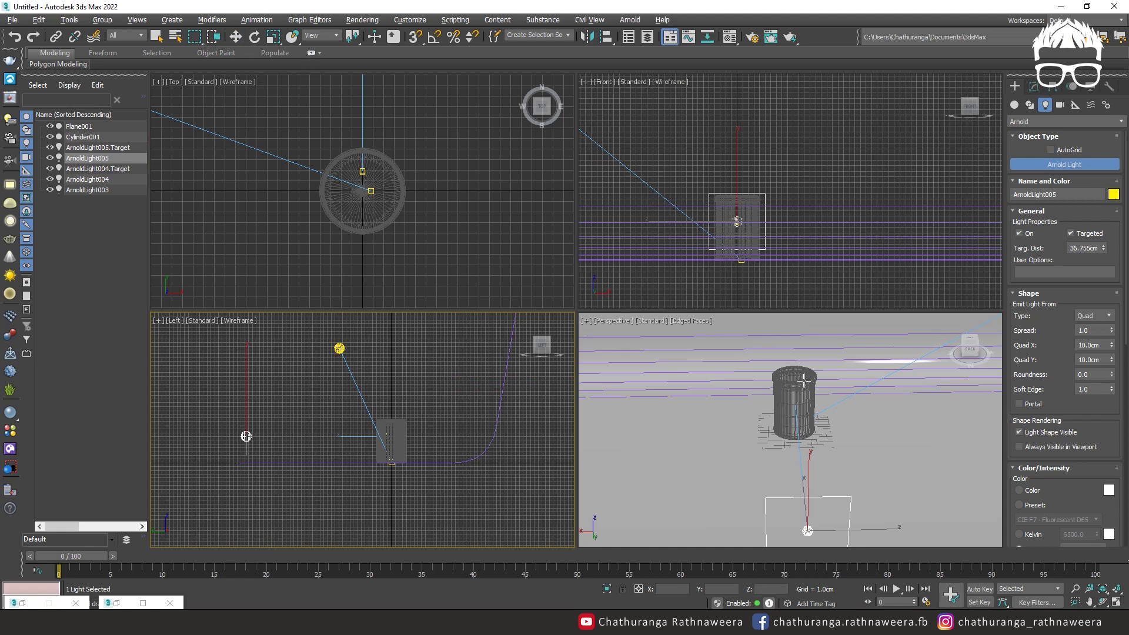
pyautogui.hotkey('alt', 'w')
# Step: Restore Arnold RenderView, start the interactive render, and reframe the view on the dustbin
pyautogui.click(126, 603)
pyautogui.click(115, 515)
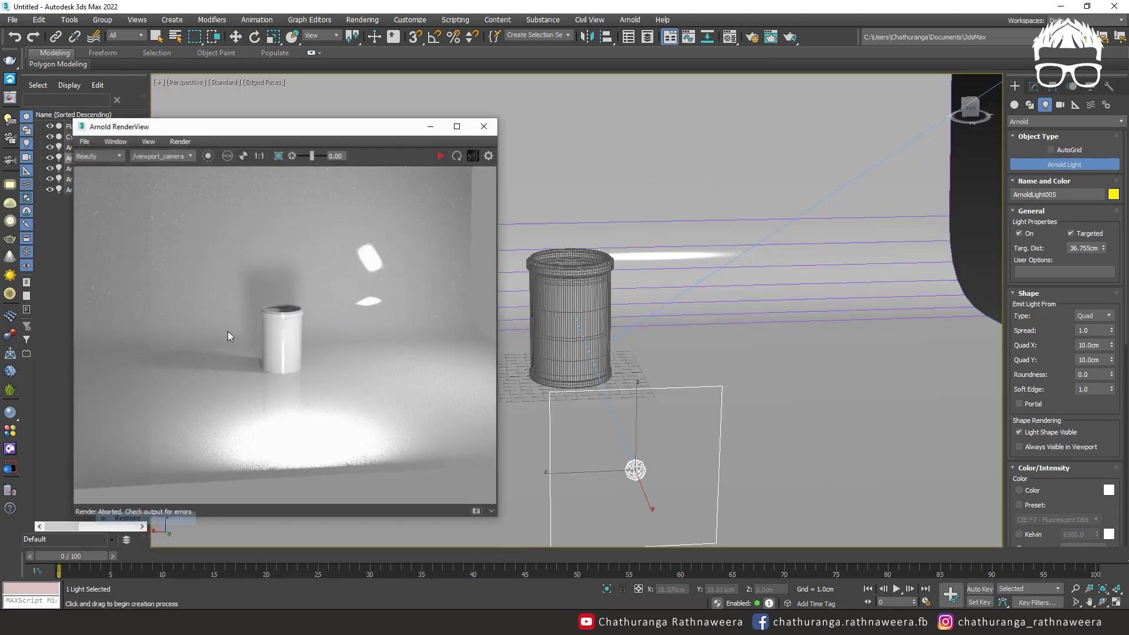
pyautogui.click(442, 153)
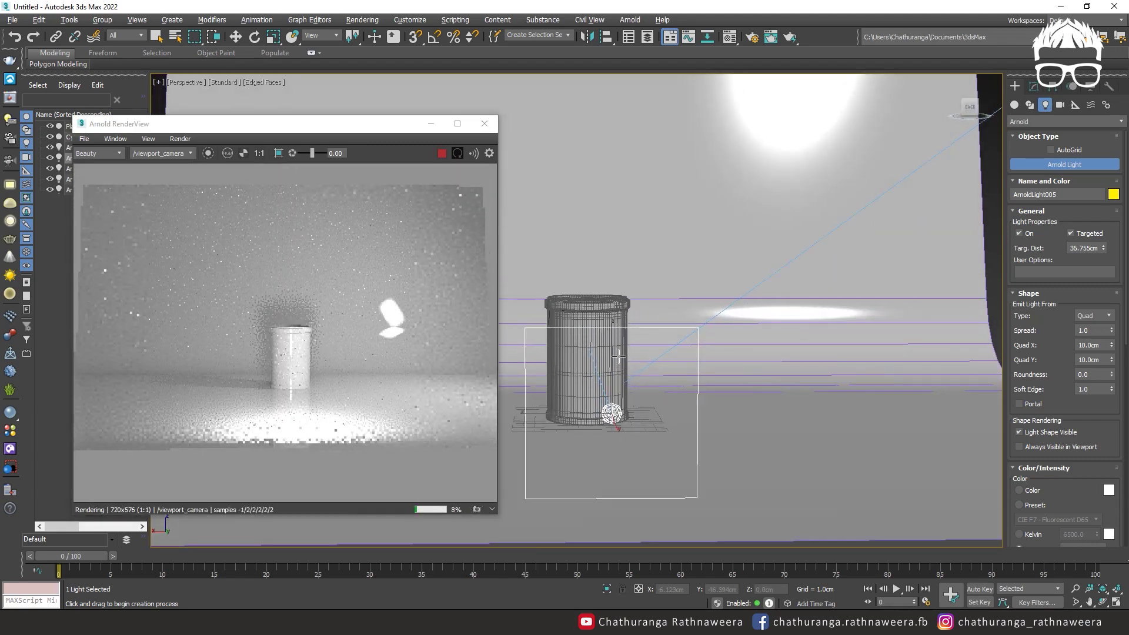
pyautogui.scroll(5, 595, 375)
pyautogui.moveTo(596, 366); pyautogui.dragTo(616, 403, button='middle')
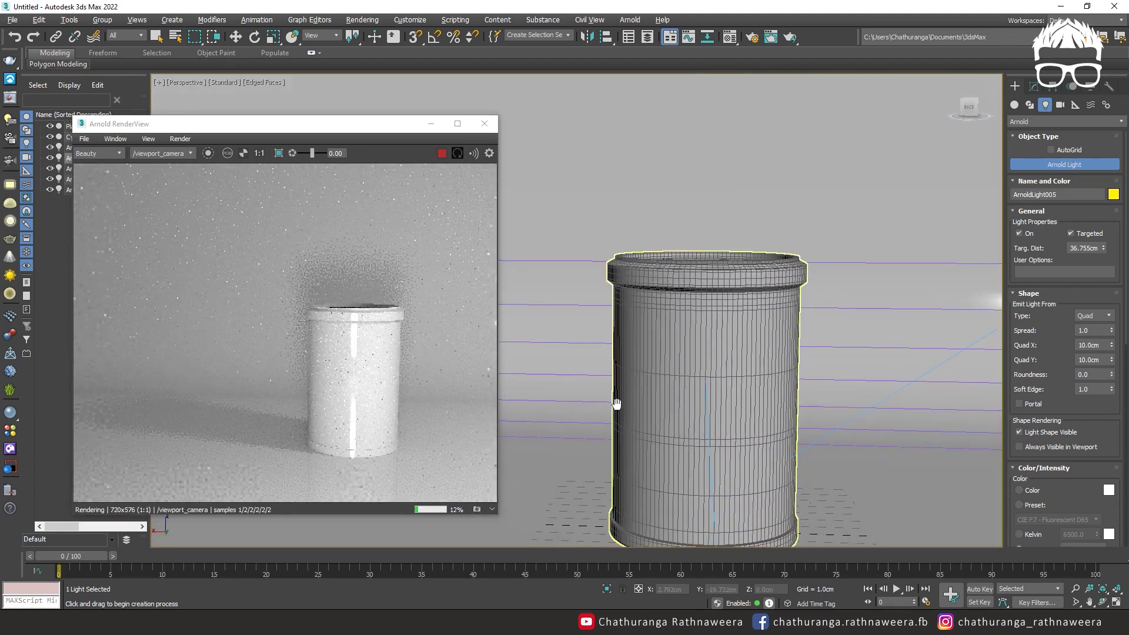
pyautogui.moveTo(639, 458)
pyautogui.mouseDown(button='middle')
pyautogui.moveTo(598, 402)
pyautogui.moveTo(637, 440)
pyautogui.mouseUp(button='middle')
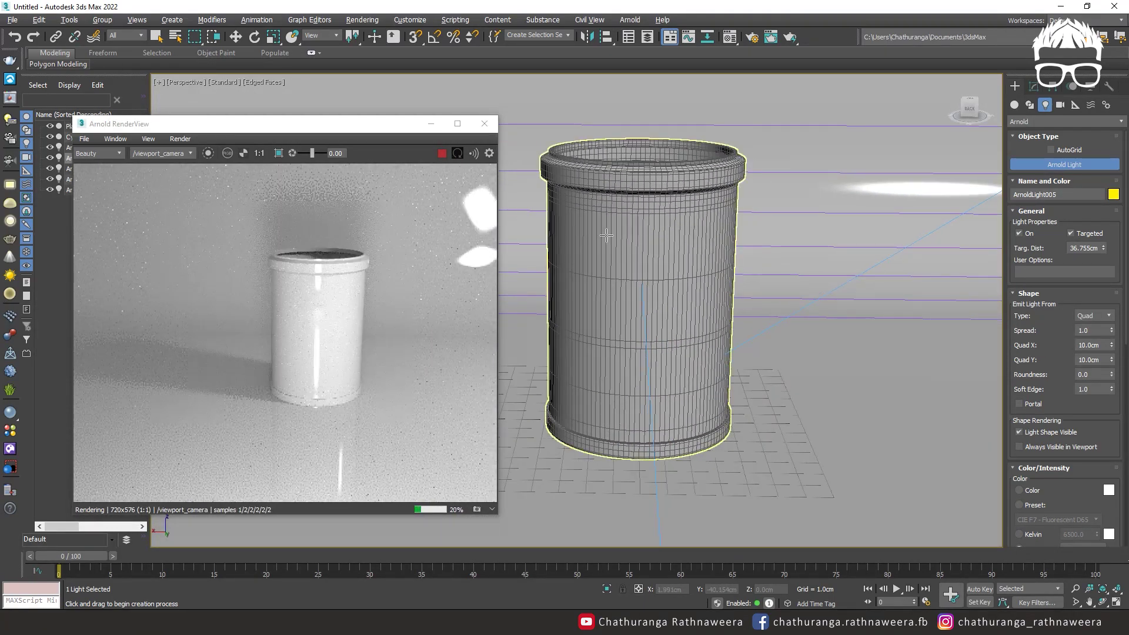
pyautogui.moveTo(608, 255); pyautogui.dragTo(615, 297, button='middle')
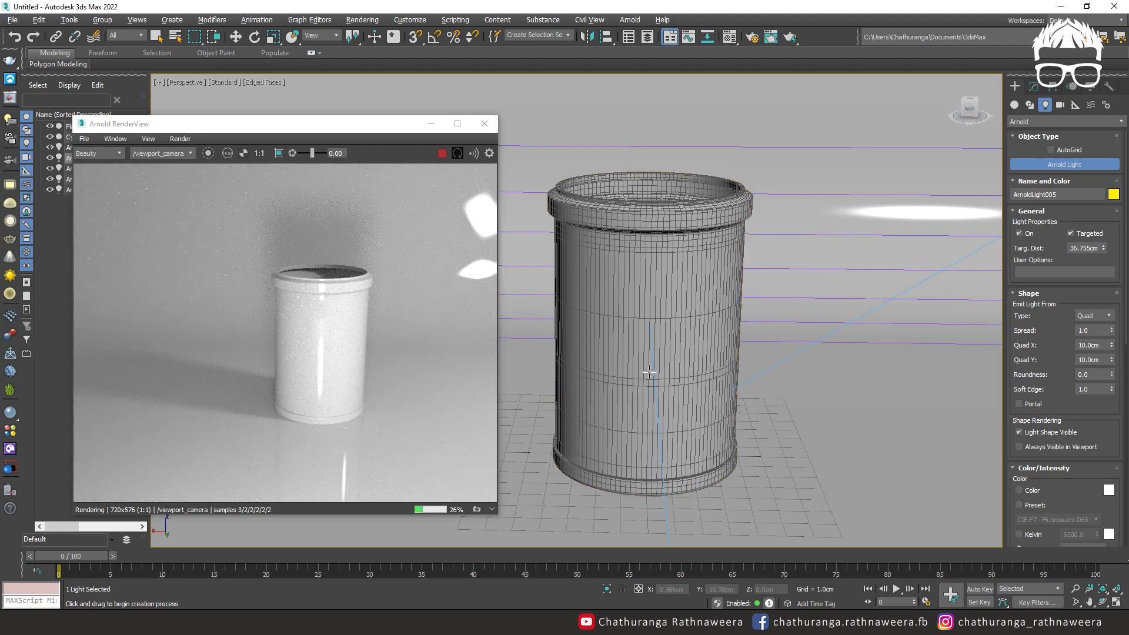
pyautogui.keyDown('alt'); pyautogui.moveTo(657, 389); pyautogui.dragTo(719, 377, button='middle'); pyautogui.keyUp('alt')
pyautogui.scroll(-3, 708, 301)
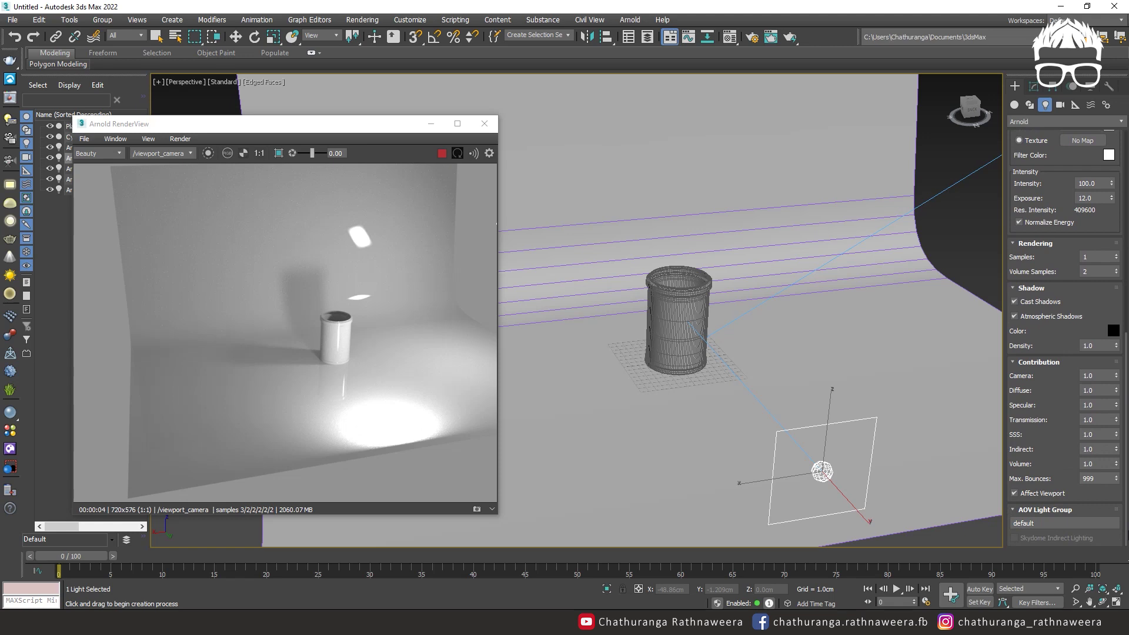
# Step: Toggle ArnoldLight005's Cast Shadows off and on to compare the renders
pyautogui.click(1016, 302)
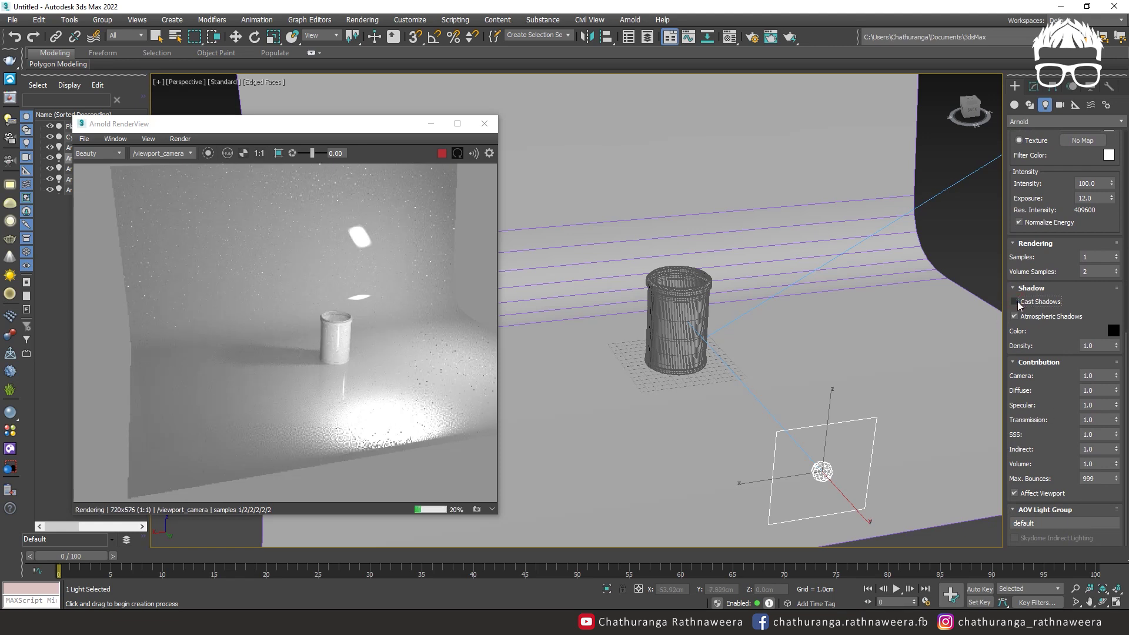
pyautogui.click(1016, 302)
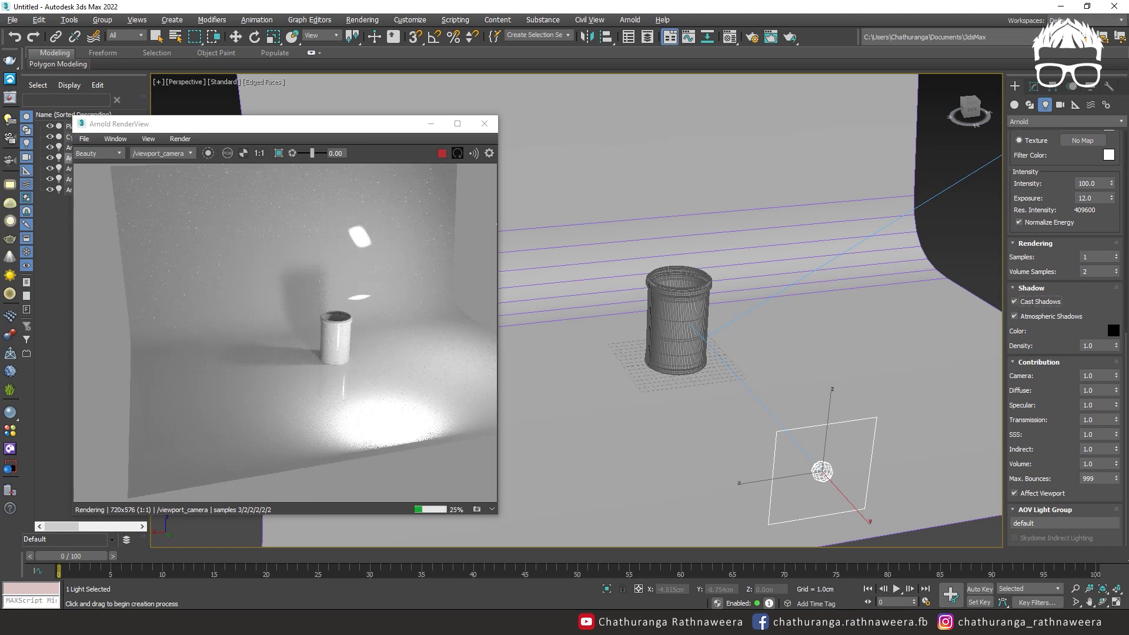
pyautogui.scroll(5, 679, 324)
pyautogui.keyDown('alt'); pyautogui.moveTo(680, 325); pyautogui.dragTo(800, 350, button='middle'); pyautogui.keyUp('alt')
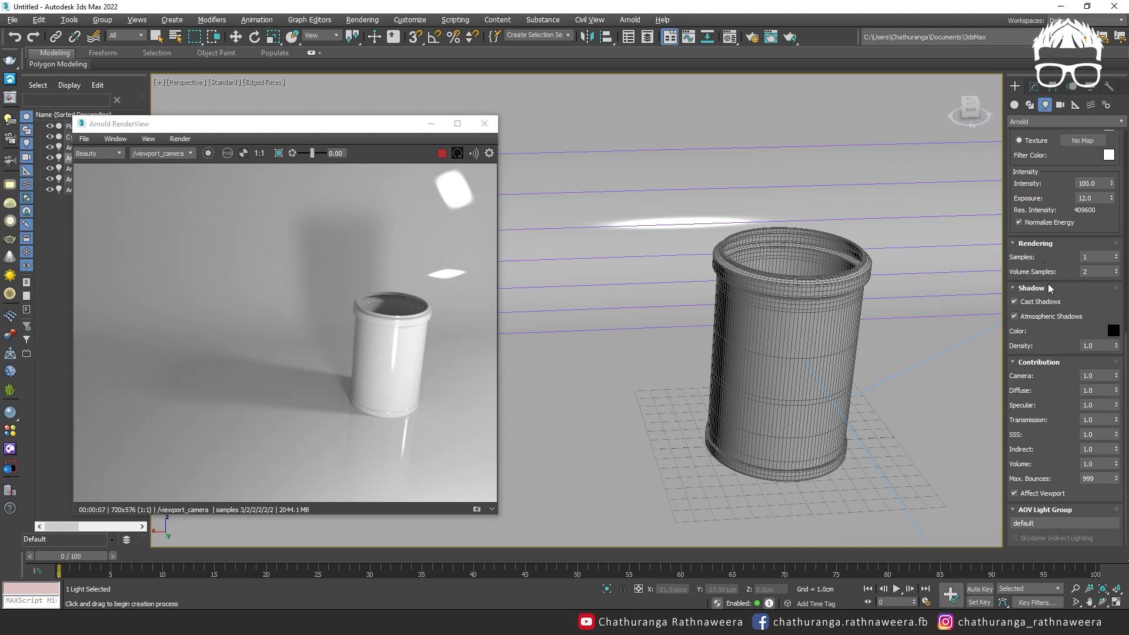
pyautogui.click(1015, 302)
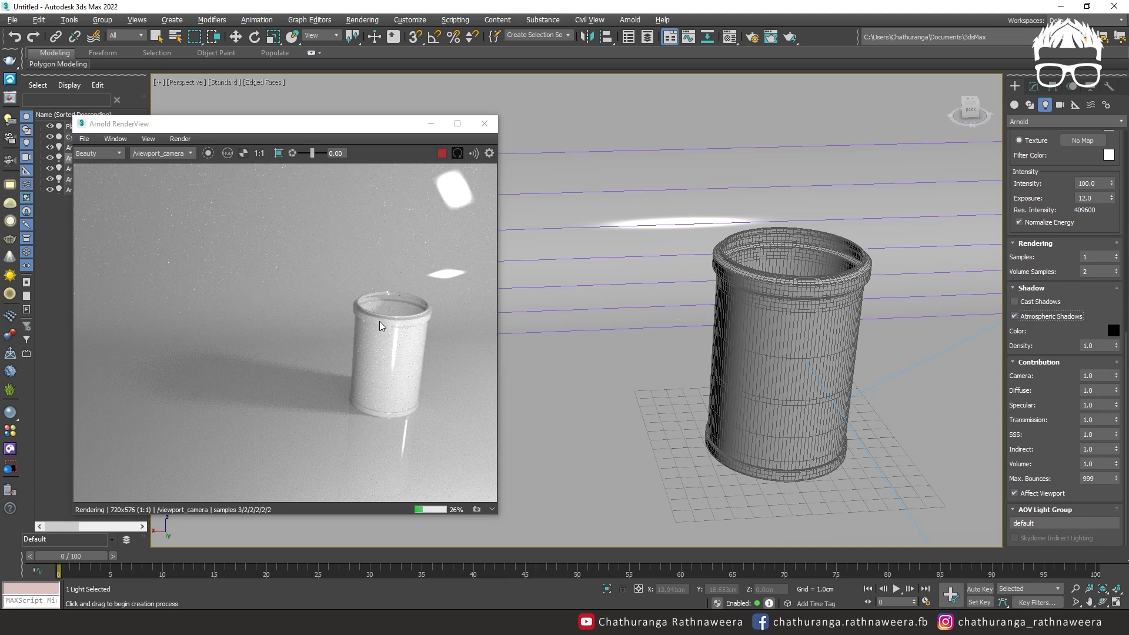
pyautogui.click(1015, 302)
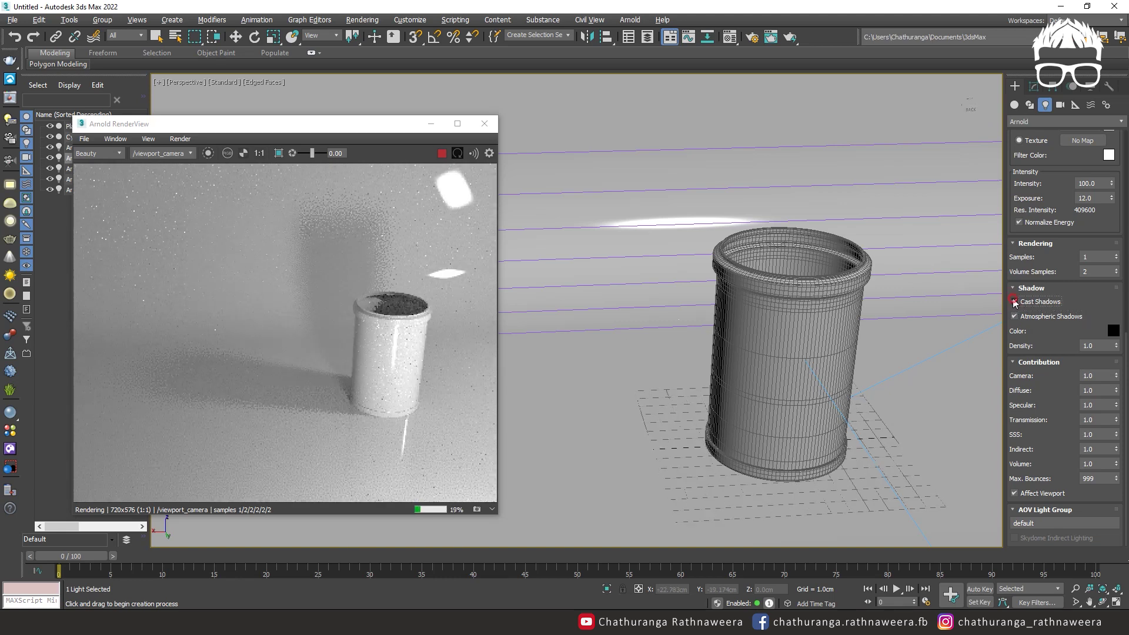
# Step: Reframe the Perspective view on the dustbin and close the Arnold RenderView window
pyautogui.keyDown('alt'); pyautogui.moveTo(789, 339); pyautogui.dragTo(784, 330, button='middle'); pyautogui.keyUp('alt')
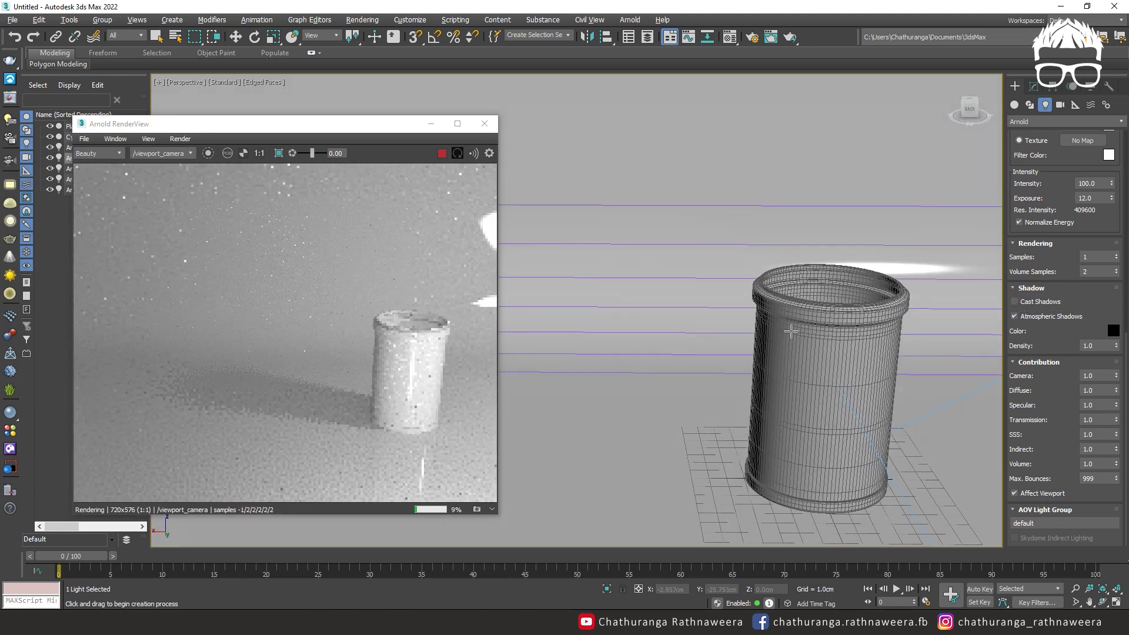
pyautogui.scroll(-5, 787, 331)
pyautogui.moveTo(797, 372); pyautogui.dragTo(684, 380, button='middle')
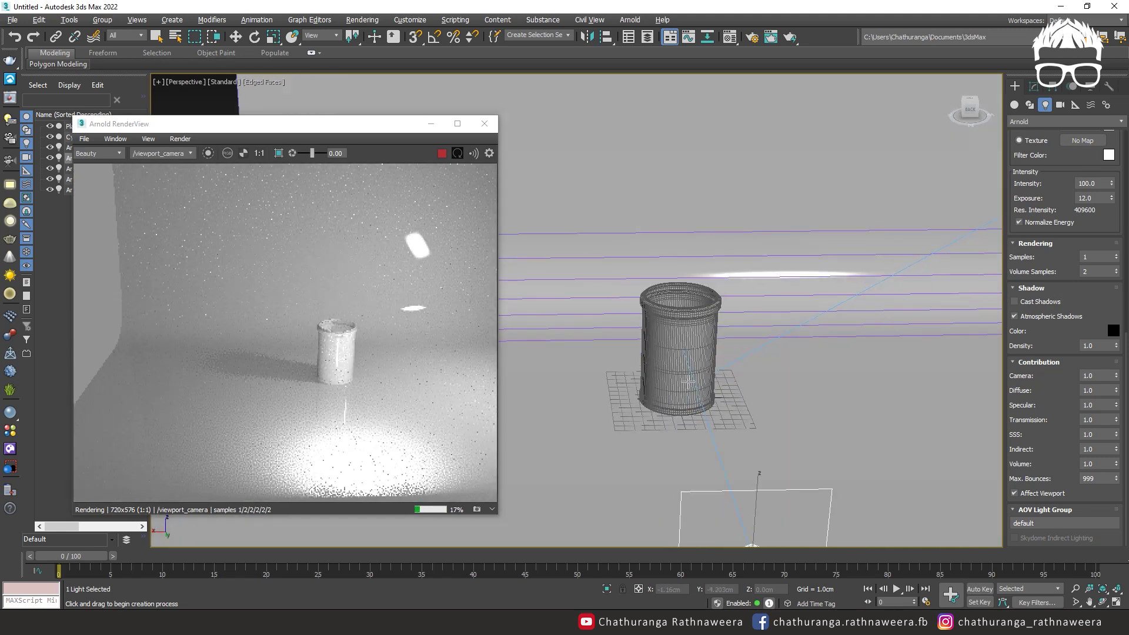
pyautogui.moveTo(705, 338)
pyautogui.keyDown('alt'); pyautogui.mouseDown(button='middle')
pyautogui.moveTo(705, 327)
pyautogui.moveTo(719, 336)
pyautogui.mouseUp(button='middle'); pyautogui.keyUp('alt')
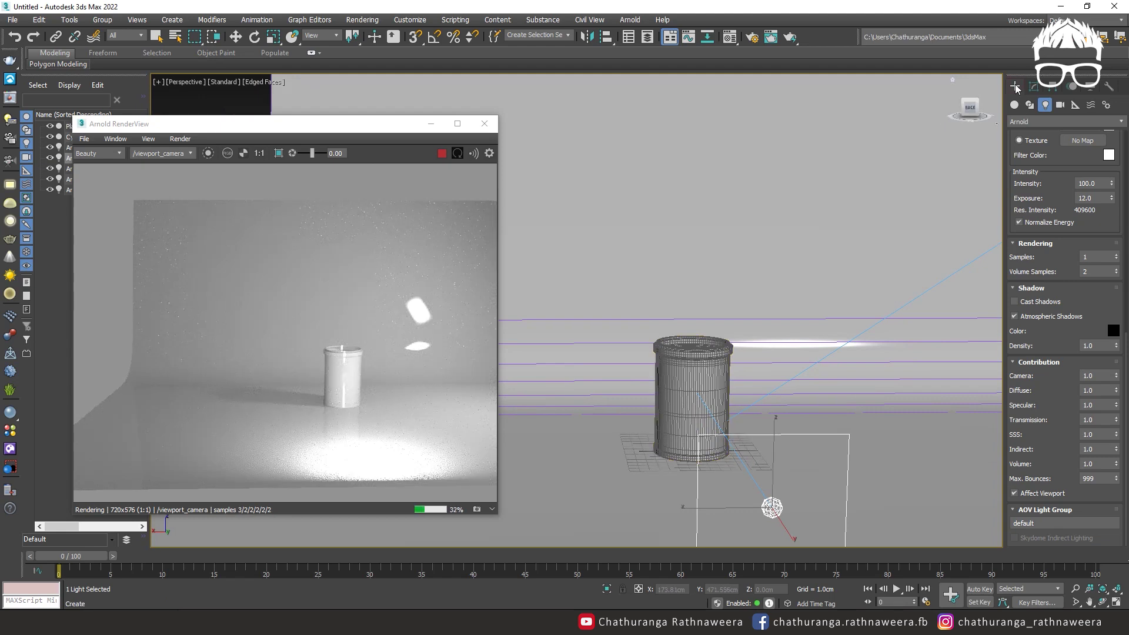
pyautogui.moveTo(787, 192); pyautogui.dragTo(730, 265, button='middle')
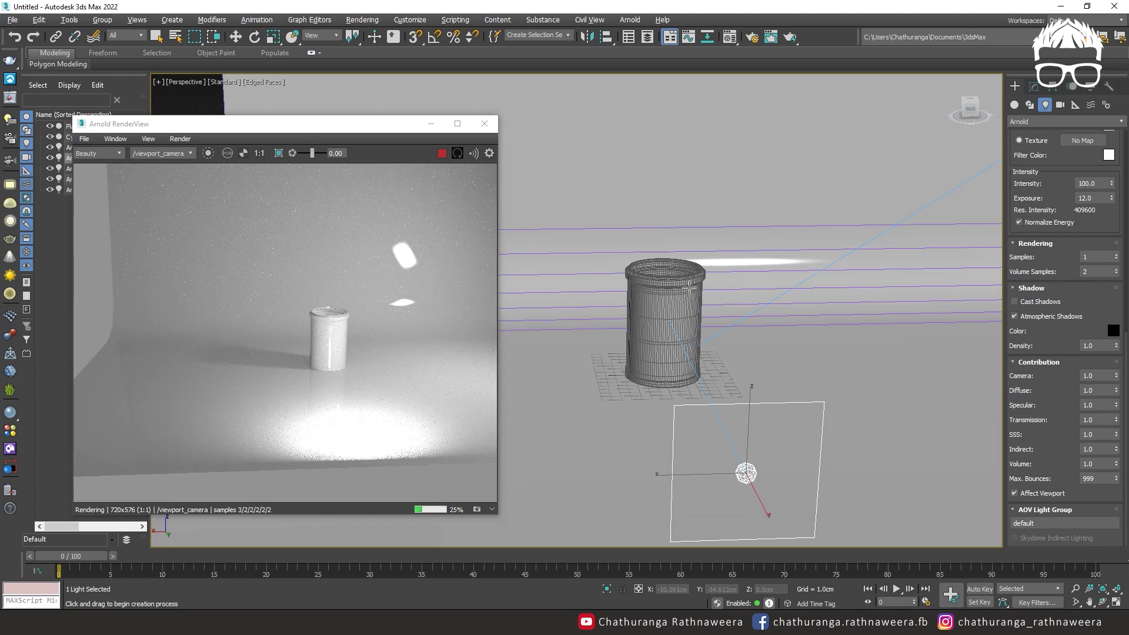
pyautogui.click(484, 123)
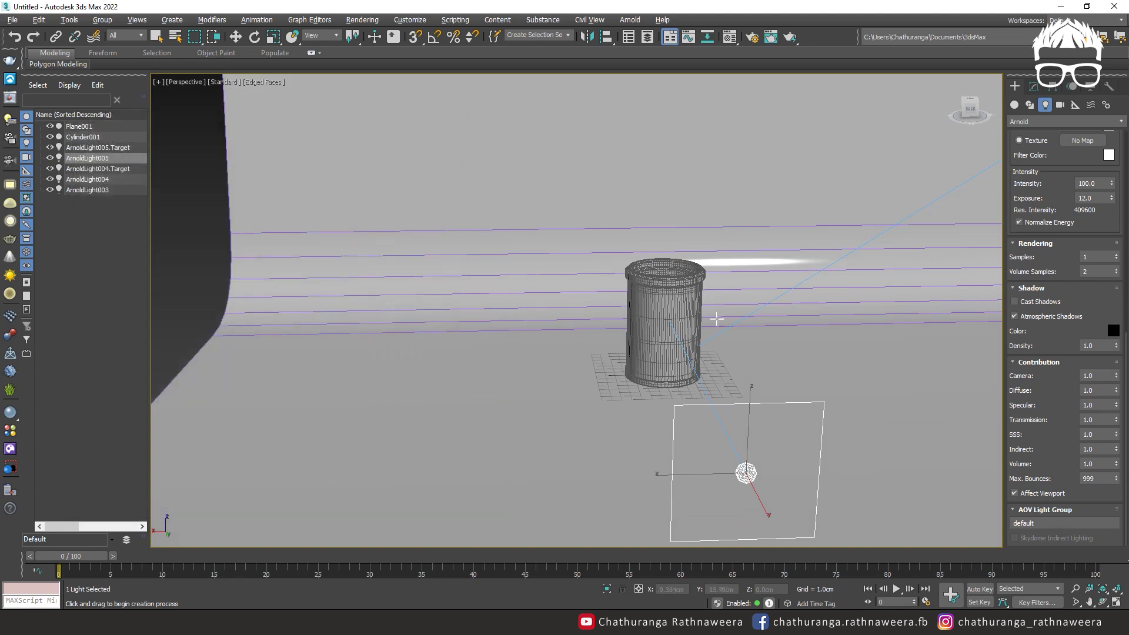
# Step: Add another Arnold light near the dustbin's rim
pyautogui.keyDown('alt'); pyautogui.moveTo(717, 318); pyautogui.dragTo(685, 321, button='middle'); pyautogui.keyUp('alt')
pyautogui.scroll(4, 698, 310)
pyautogui.moveTo(697, 288); pyautogui.dragTo(697, 287)
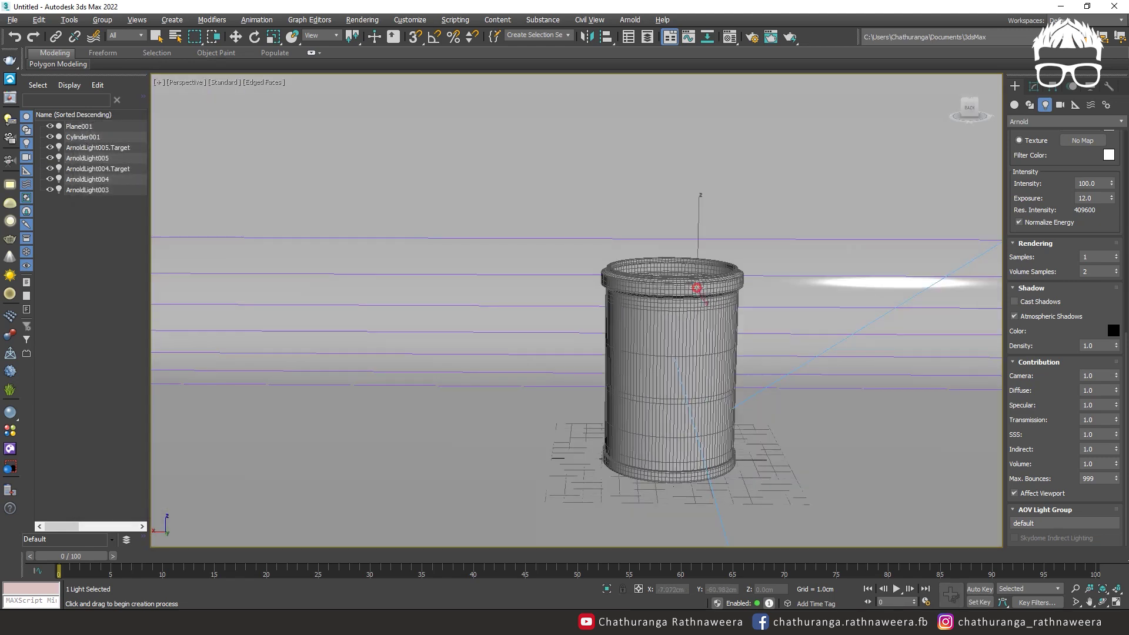
pyautogui.click(697, 288)
pyautogui.click(1034, 86)
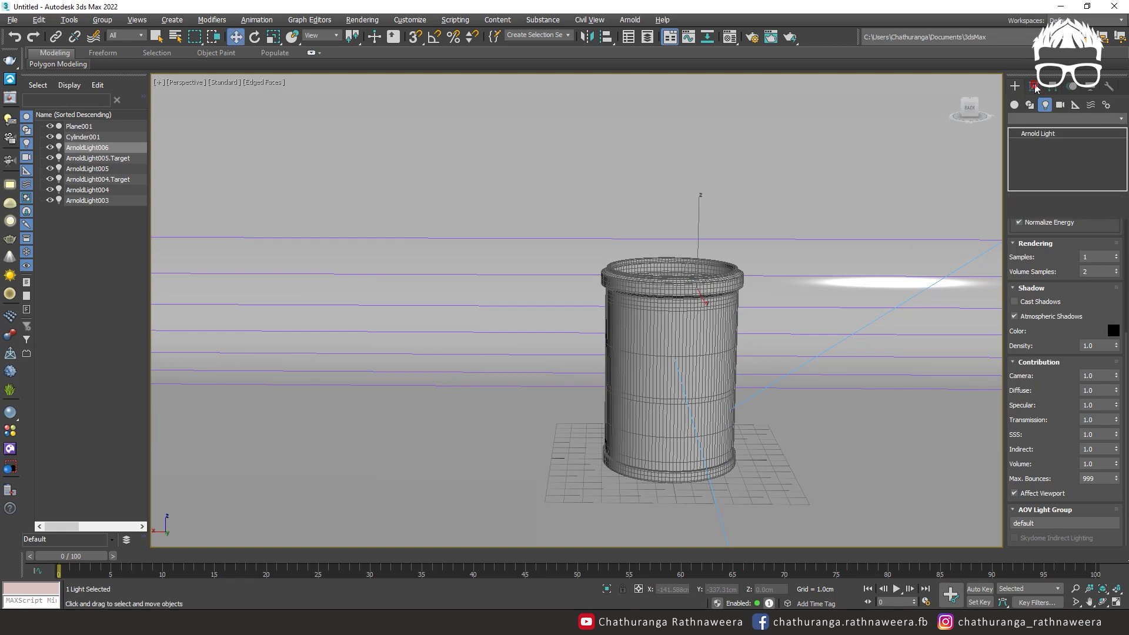
# Step: In Cylinder001's Element mode, select the top rim and bottom sections together
pyautogui.click(727, 297)
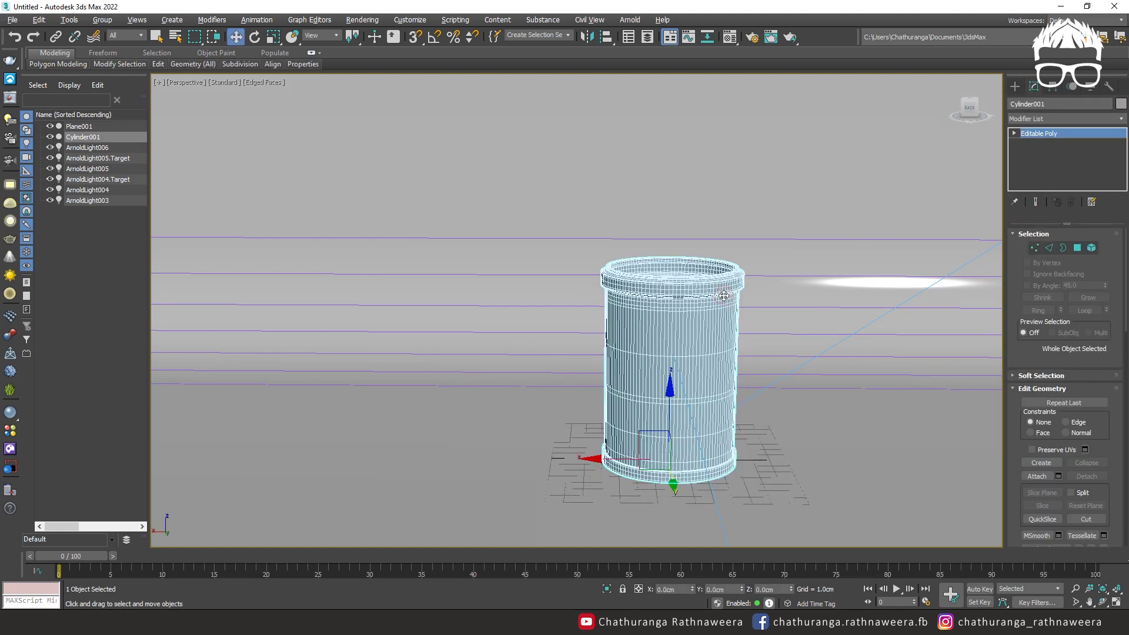
pyautogui.click(1091, 248)
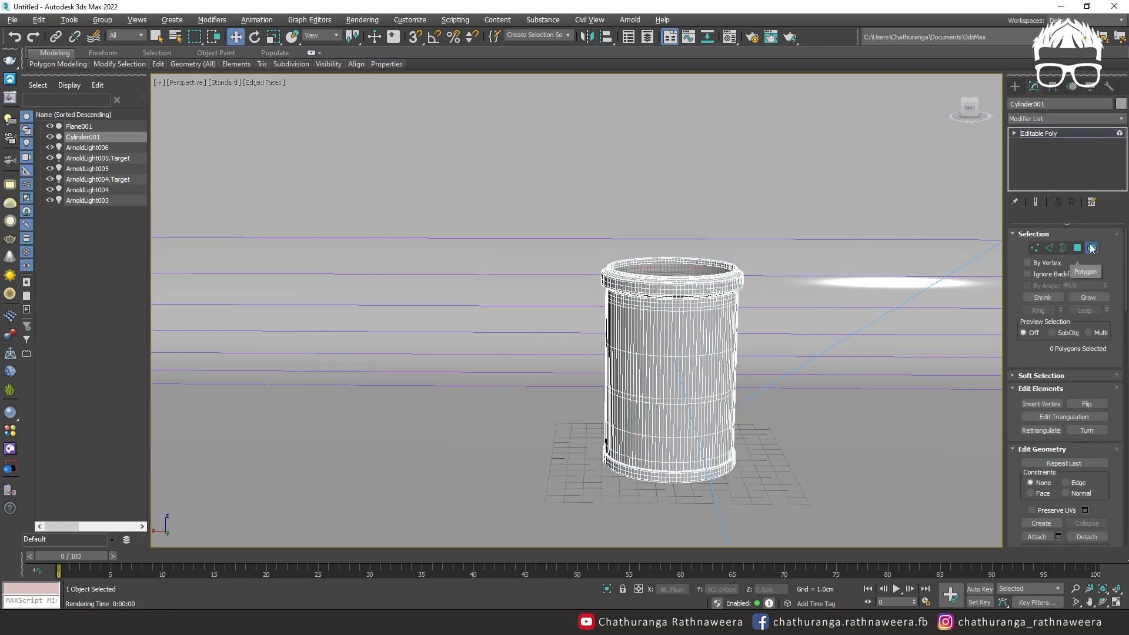
pyautogui.click(655, 294)
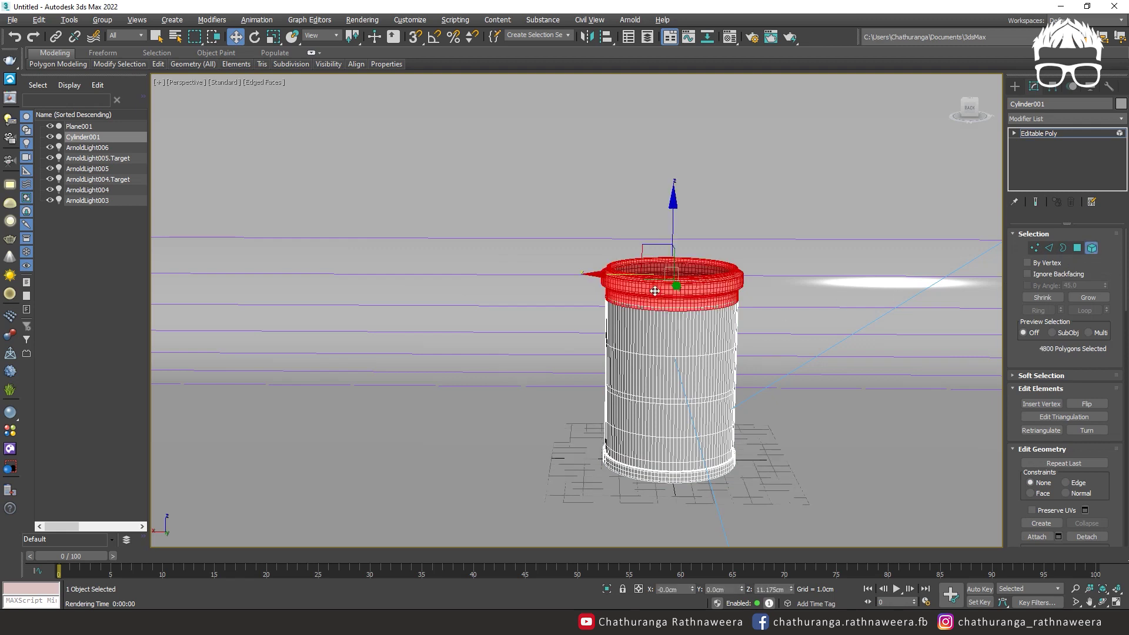
pyautogui.keyDown('ctrl'); pyautogui.click(689, 433); pyautogui.keyUp('ctrl')
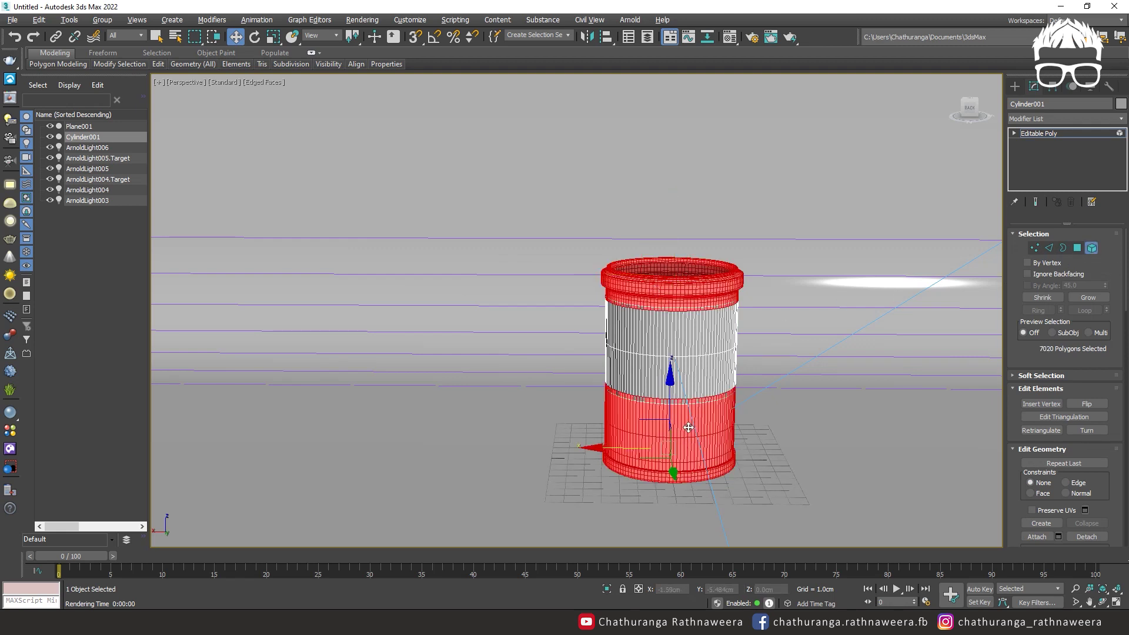
pyautogui.click(697, 351)
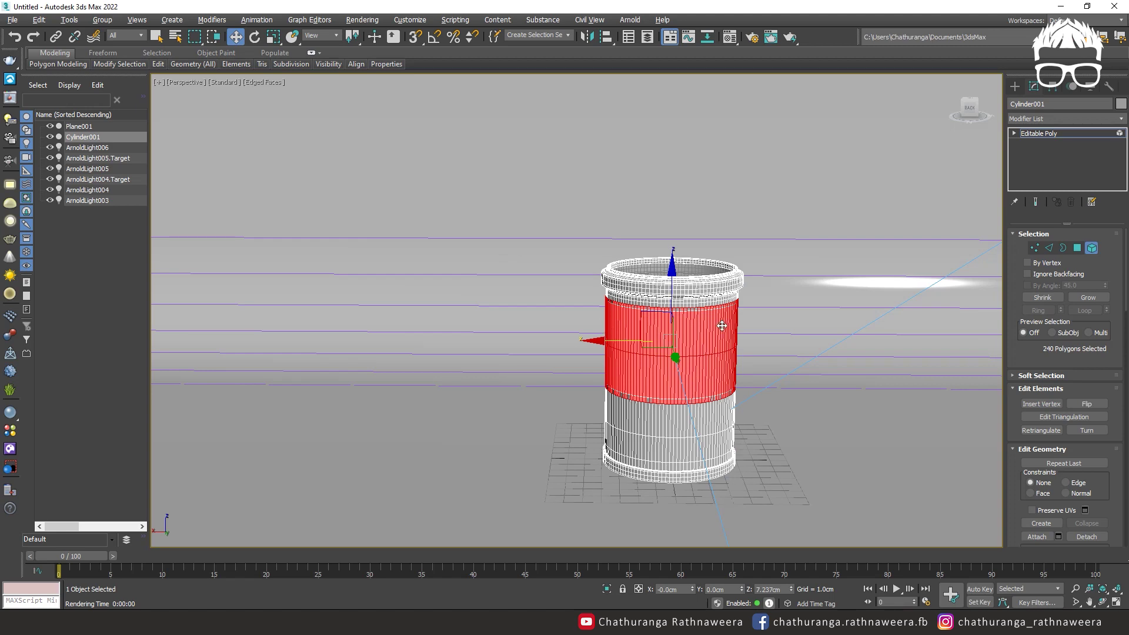
pyautogui.moveTo(713, 324)
pyautogui.keyDown('alt'); pyautogui.mouseDown(button='middle')
pyautogui.moveTo(204, 446)
pyautogui.moveTo(597, 421)
pyautogui.moveTo(709, 325)
pyautogui.mouseUp(button='middle'); pyautogui.keyUp('alt')
pyautogui.click(713, 289)
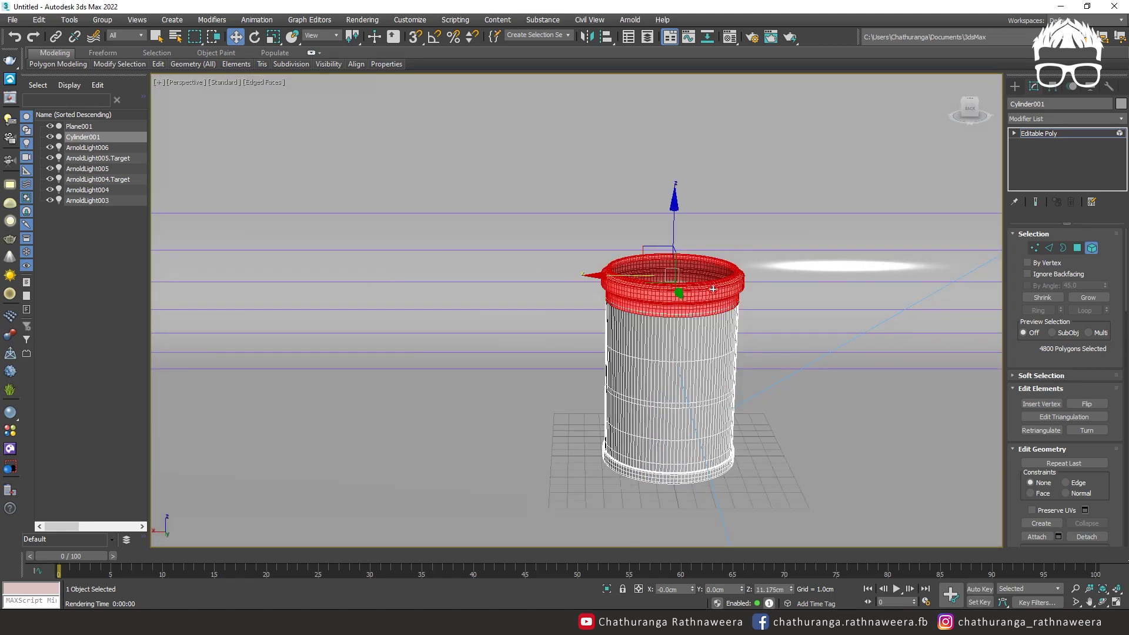
pyautogui.keyDown('ctrl'); pyautogui.click(704, 434); pyautogui.keyUp('ctrl')
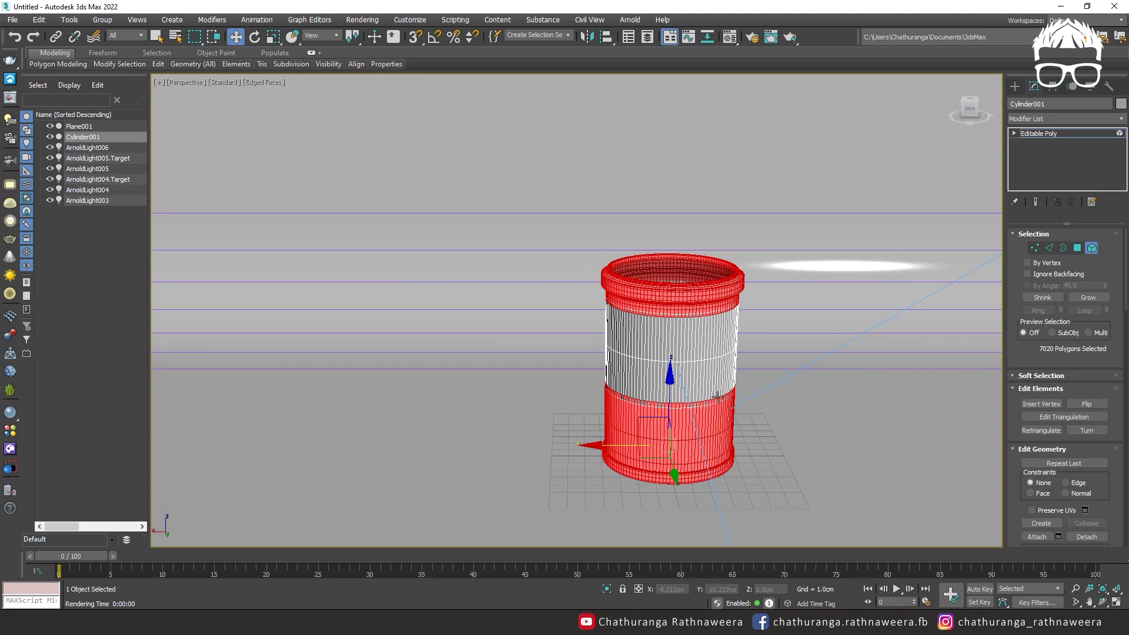
# Step: Assign a fresh physical material slot to the selected dustbin parts in the Material Editor
pyautogui.press('m')
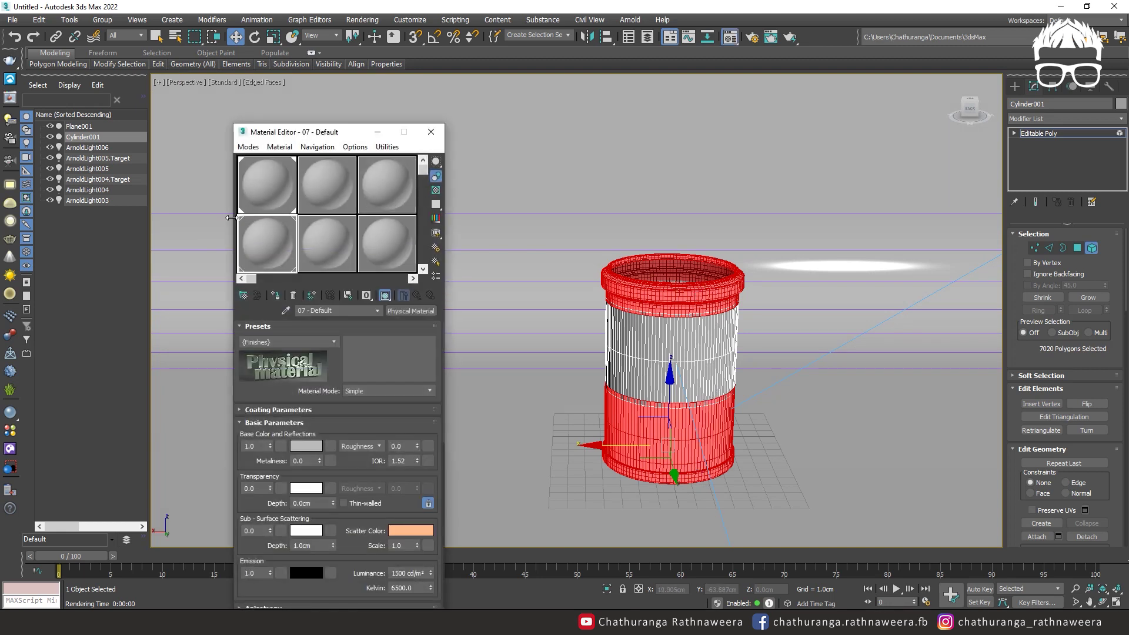
pyautogui.click(259, 200)
pyautogui.click(274, 296)
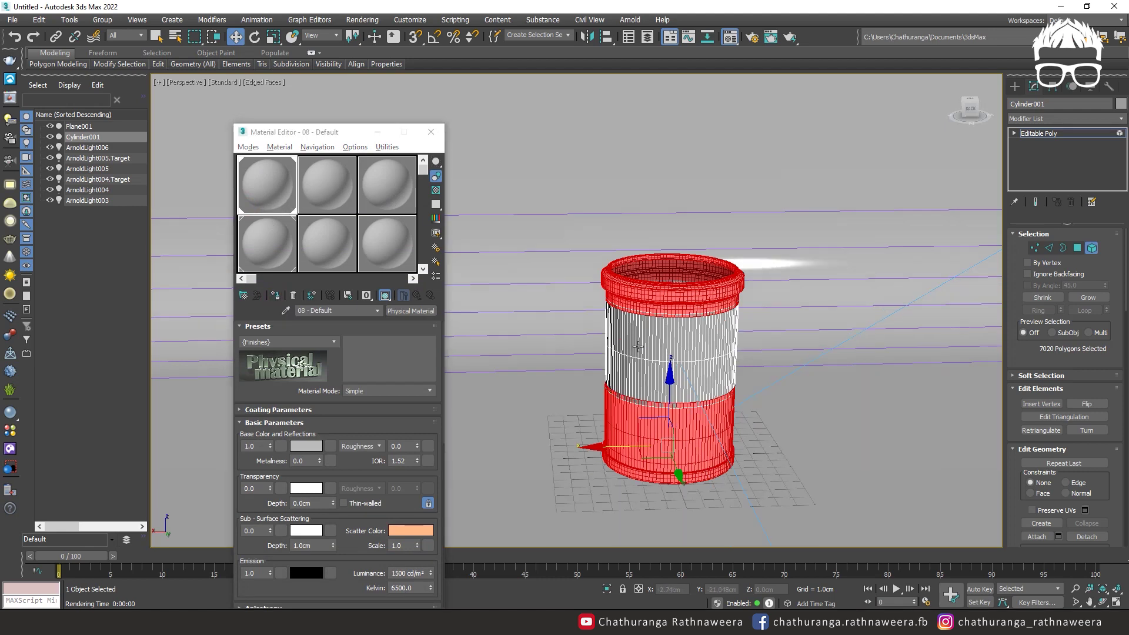
pyautogui.scroll(3, 633, 341)
pyautogui.moveTo(632, 340); pyautogui.dragTo(596, 235, button='middle')
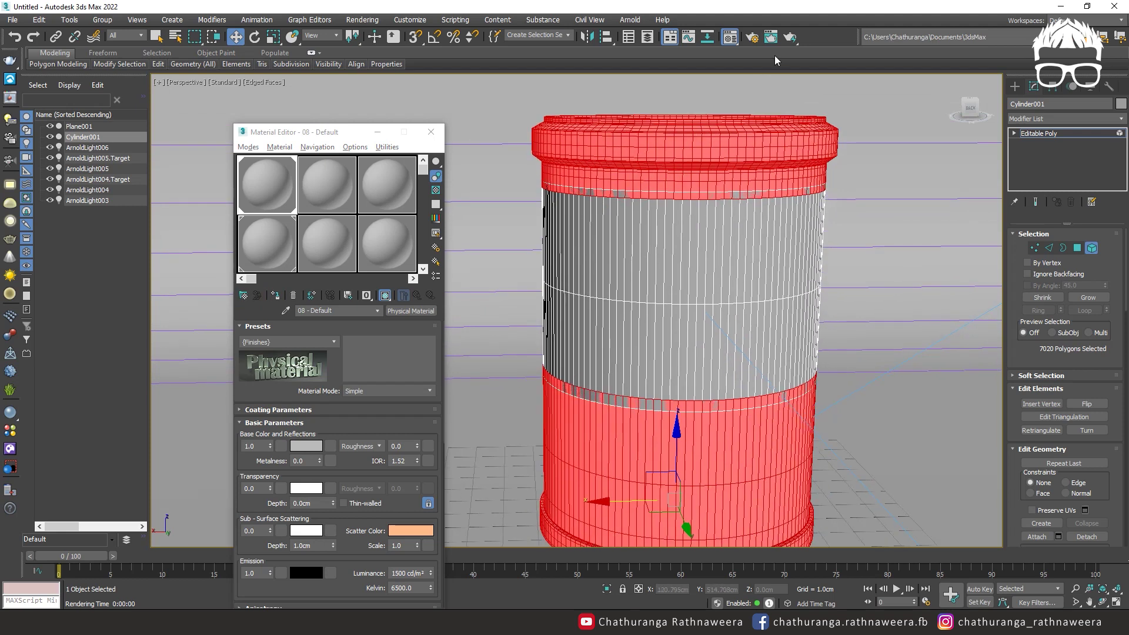
# Step: Open Arnold RenderView and arrange it beside the Material Editor, framing the dustbin's middle band
pyautogui.click(637, 22)
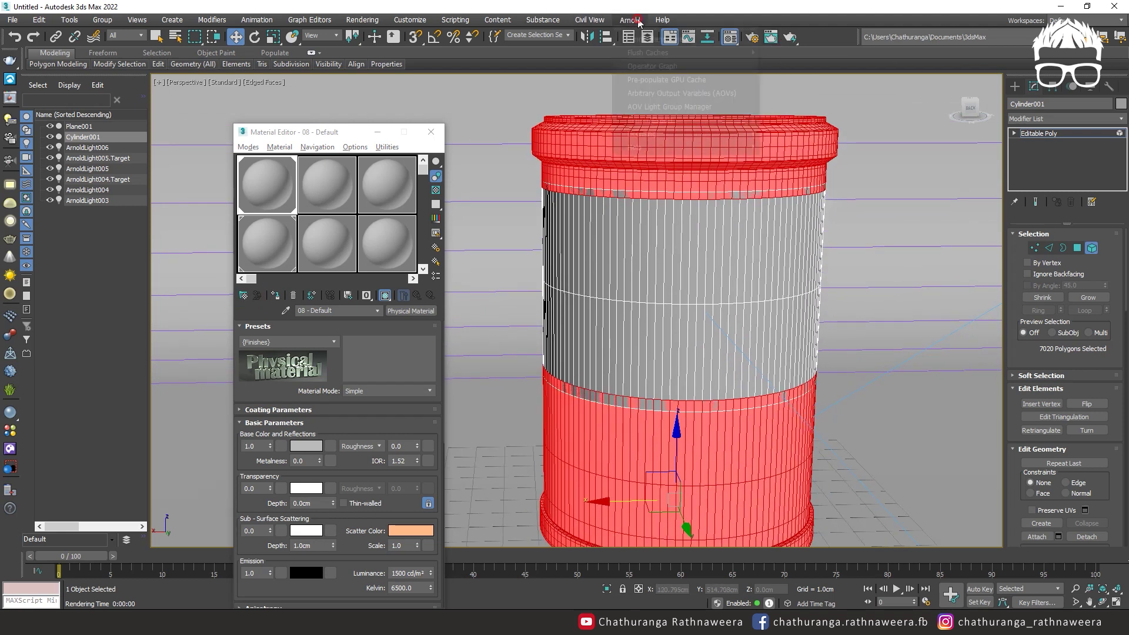
pyautogui.click(655, 37)
pyautogui.moveTo(341, 126); pyautogui.dragTo(800, 46)
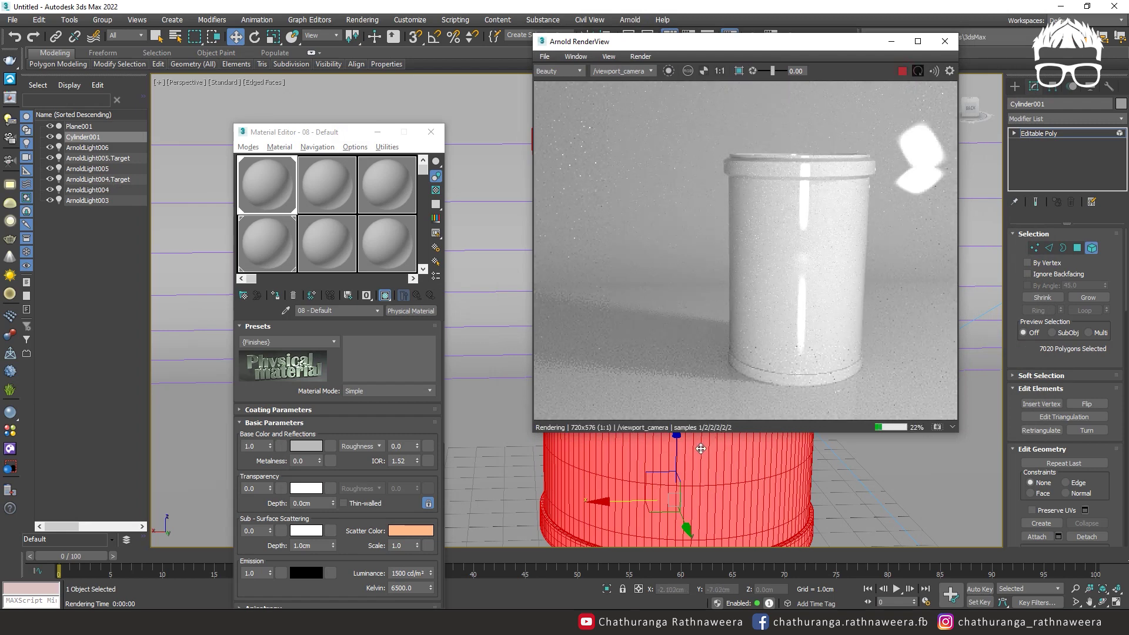
pyautogui.moveTo(788, 40); pyautogui.dragTo(768, 45)
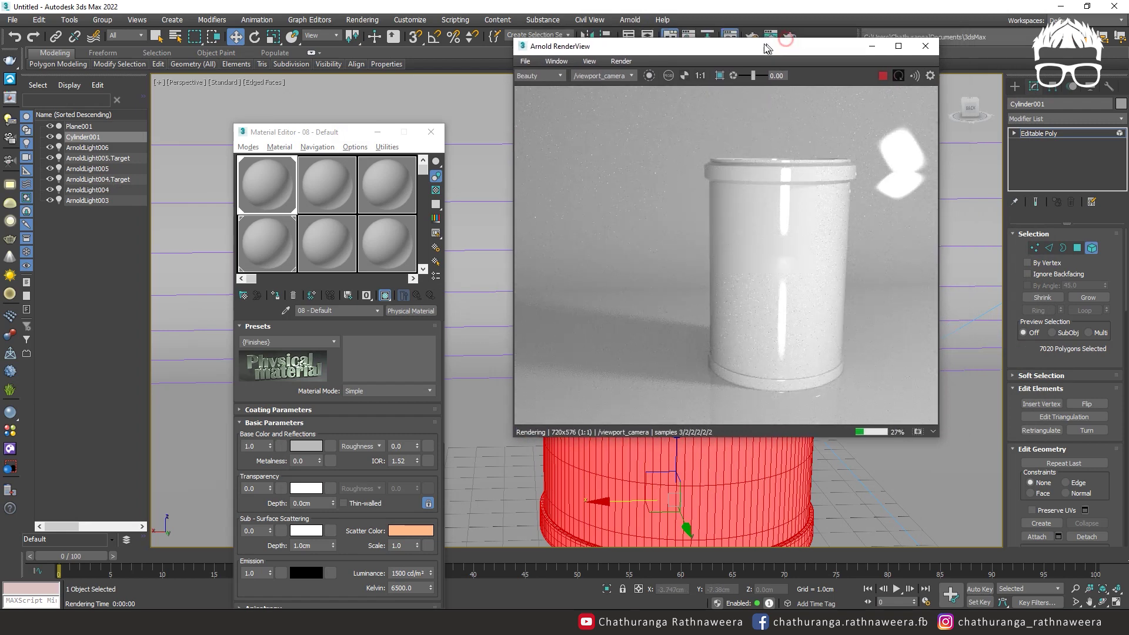
pyautogui.click(300, 134)
pyautogui.moveTo(300, 134); pyautogui.dragTo(225, 101)
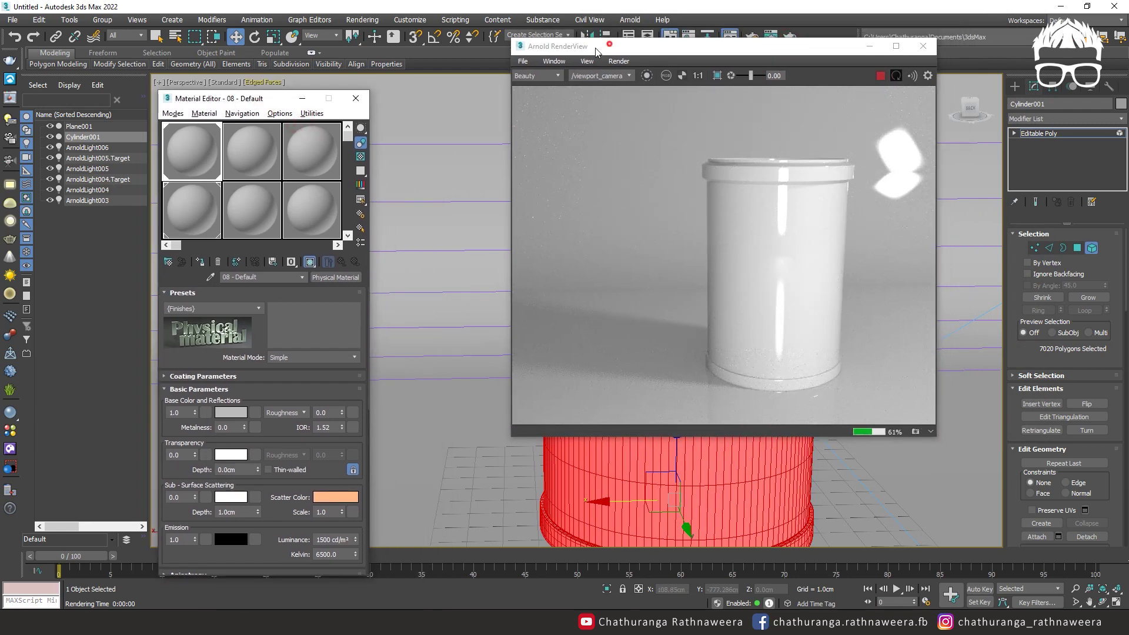
pyautogui.moveTo(612, 47); pyautogui.dragTo(573, 52)
pyautogui.scroll(1, 595, 472)
pyautogui.moveTo(595, 472); pyautogui.dragTo(571, 454, button='middle')
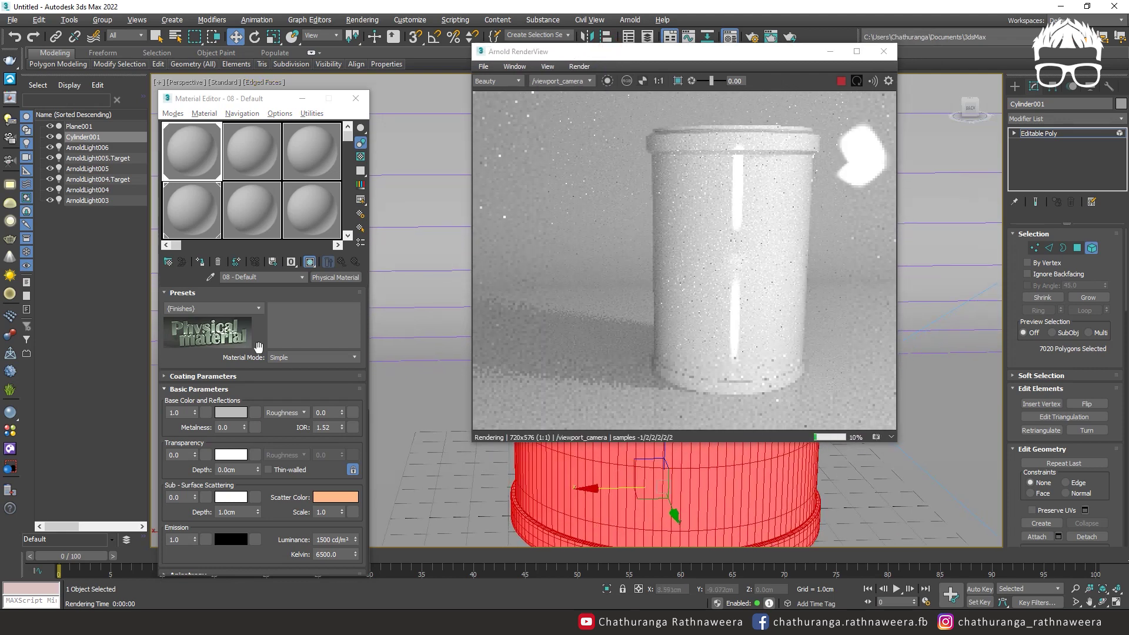
pyautogui.click(245, 309)
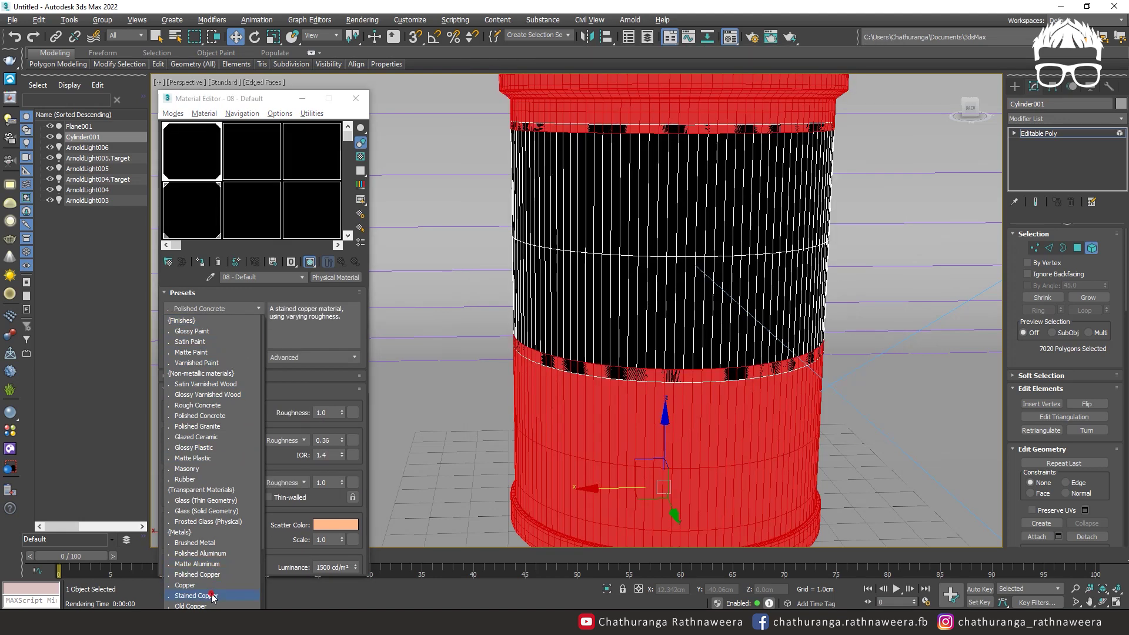
# Step: Switch the material preset from Stained Copper to Matte Aluminum and render the scene
pyautogui.click(194, 596)
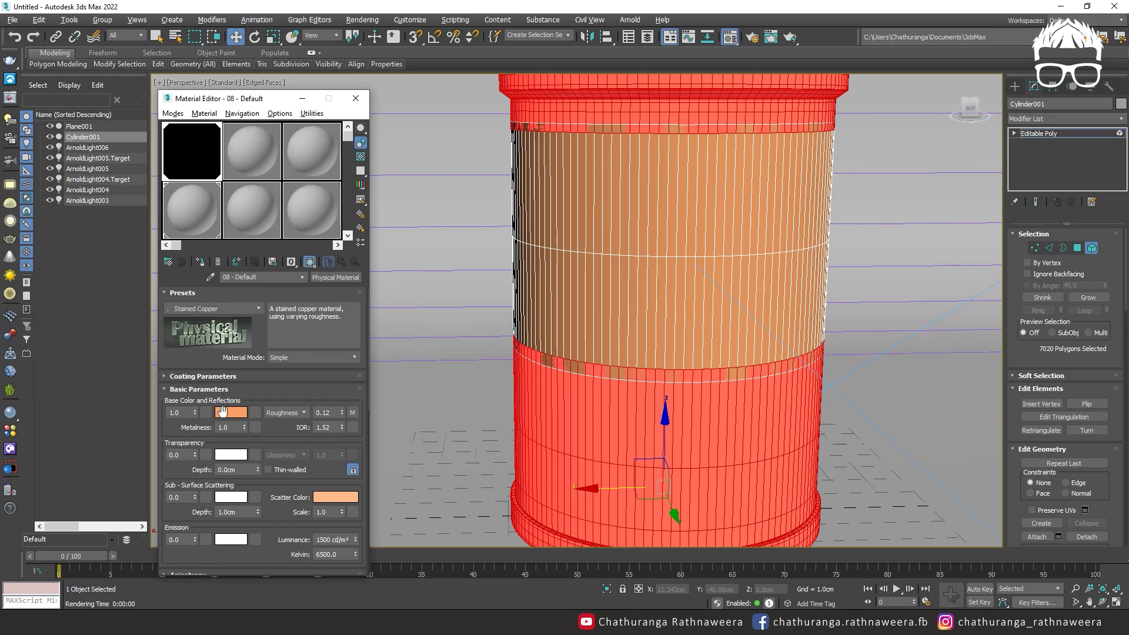
pyautogui.click(216, 309)
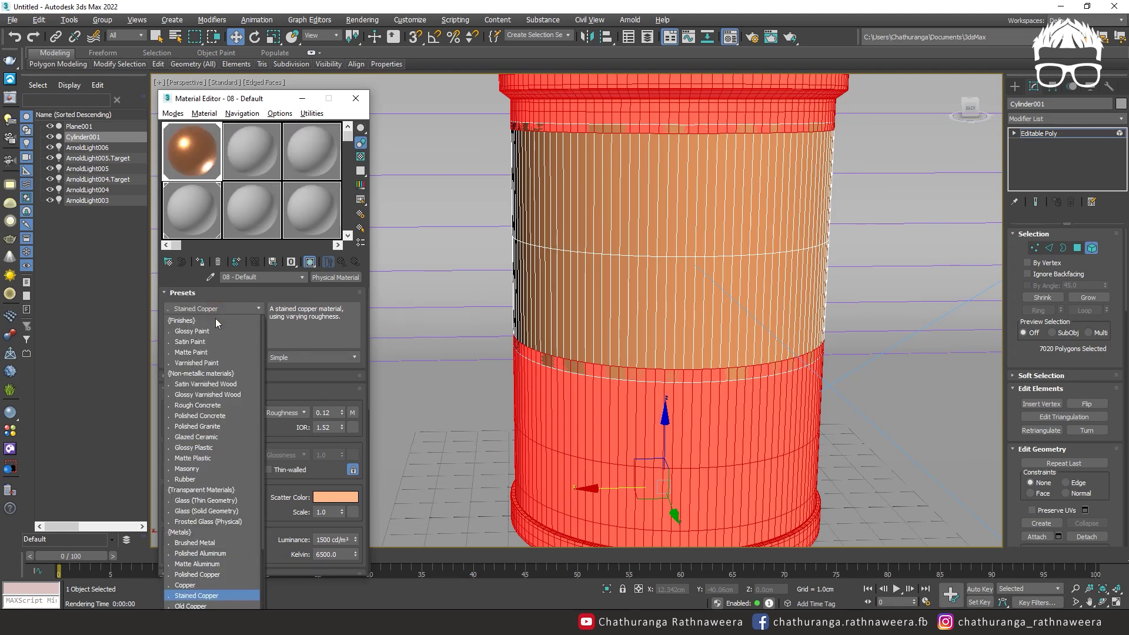
pyautogui.click(216, 565)
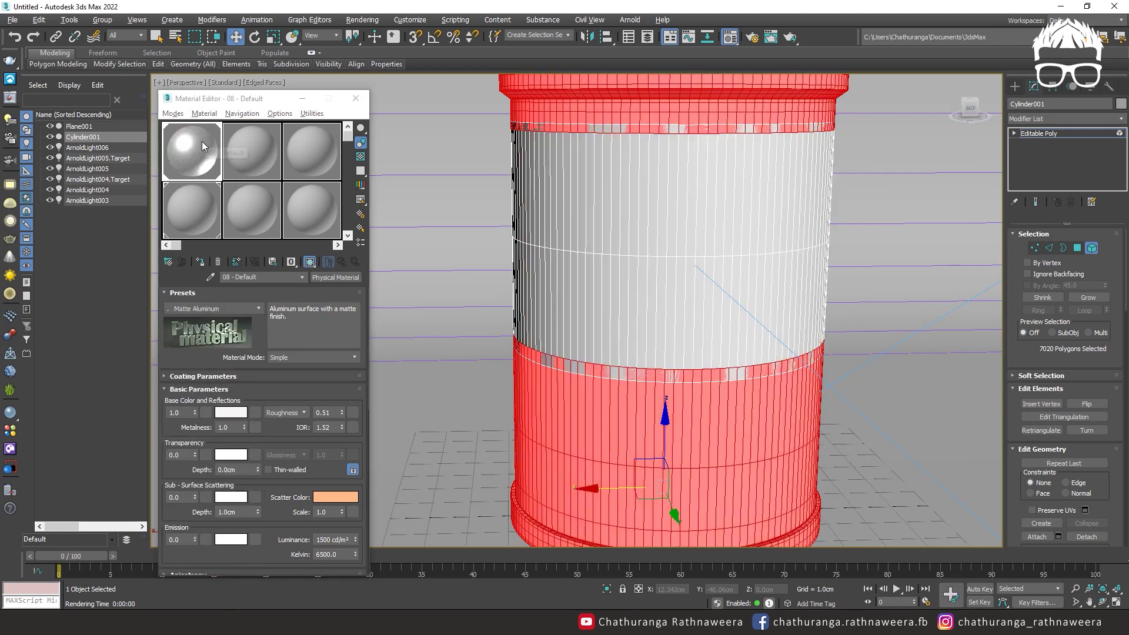
pyautogui.click(234, 312)
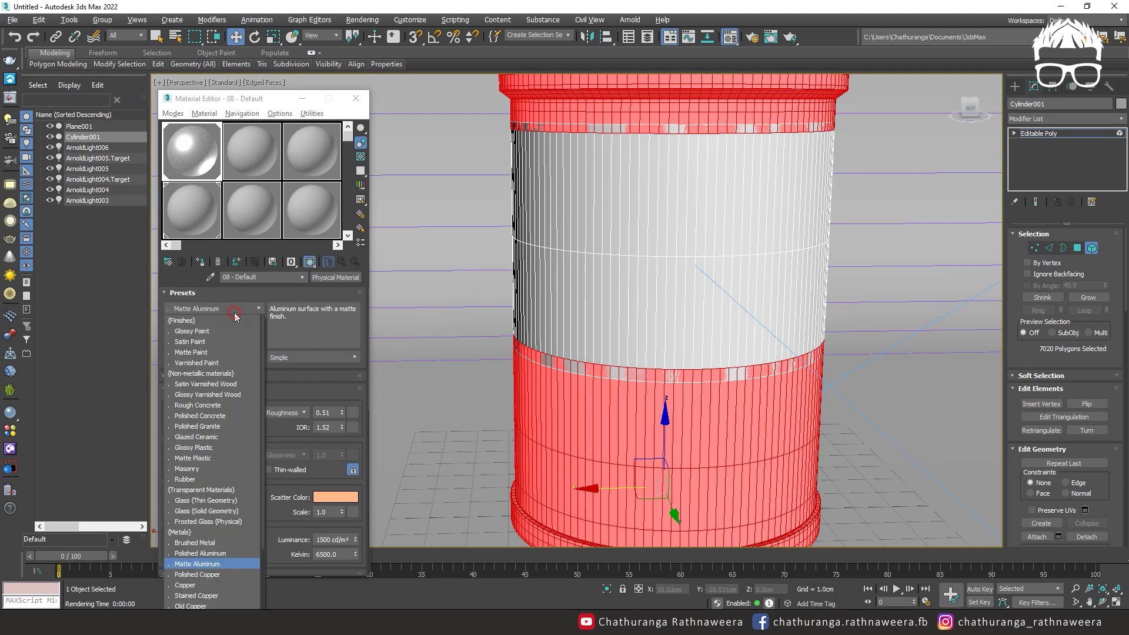
pyautogui.click(791, 38)
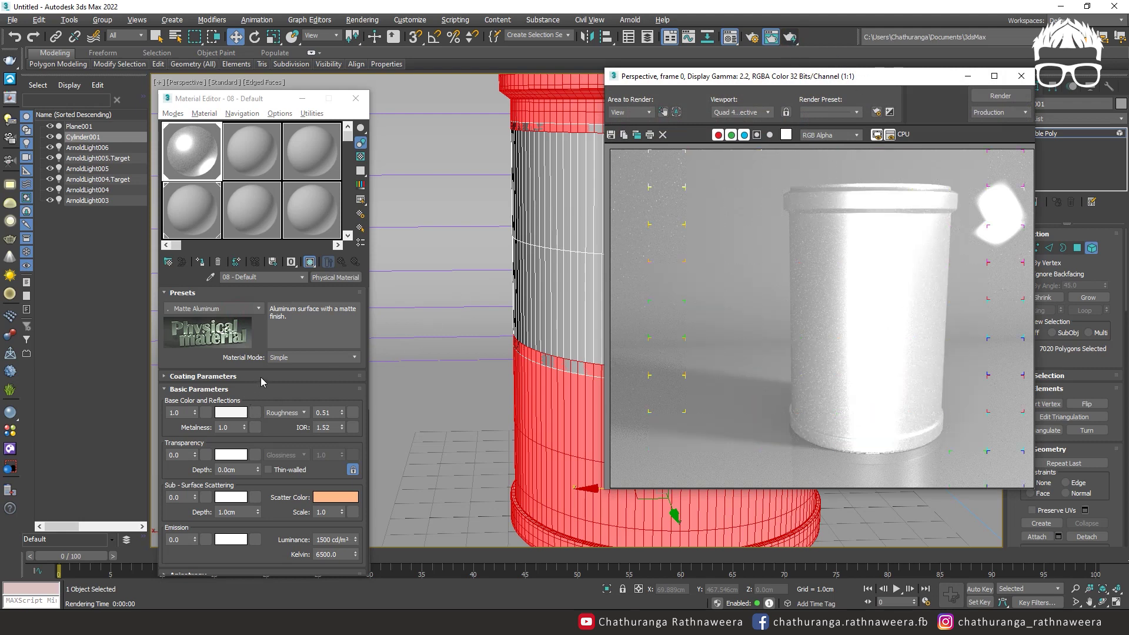
pyautogui.click(235, 410)
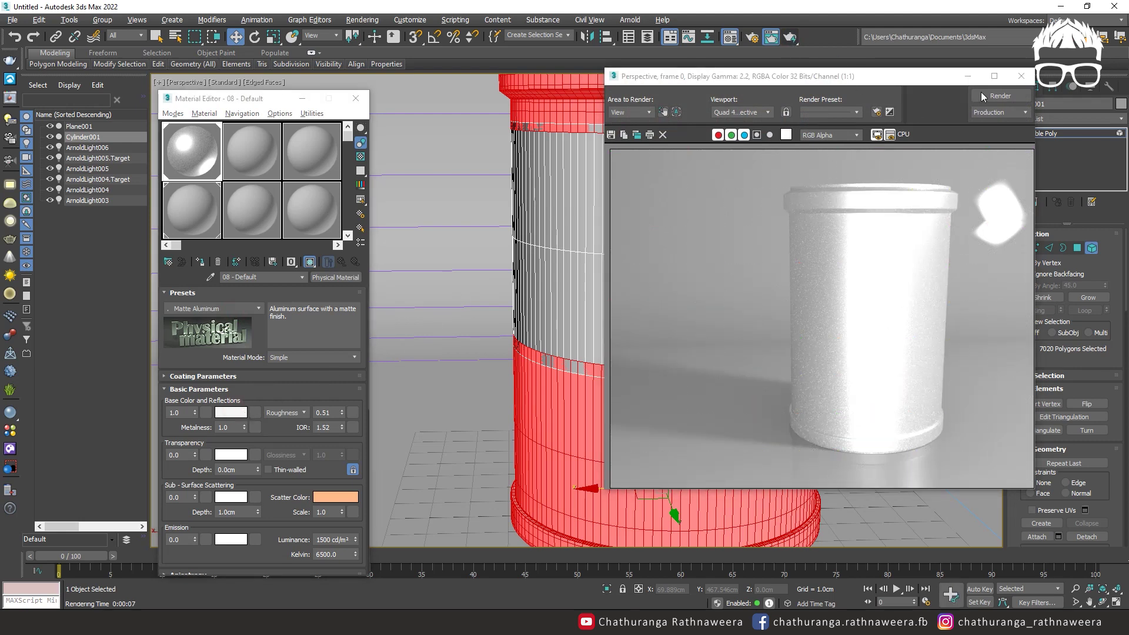
pyautogui.click(1022, 76)
# Step: Darken the base colour to neutral grey 0.302 and render again
pyautogui.click(226, 415)
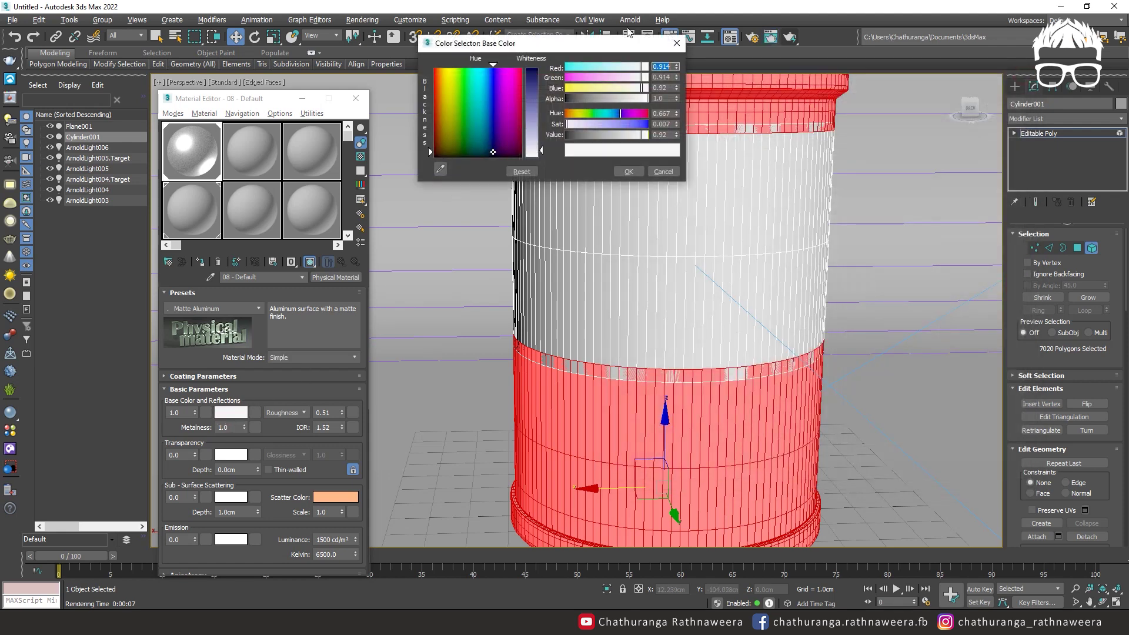
pyautogui.moveTo(481, 149); pyautogui.dragTo(434, 158)
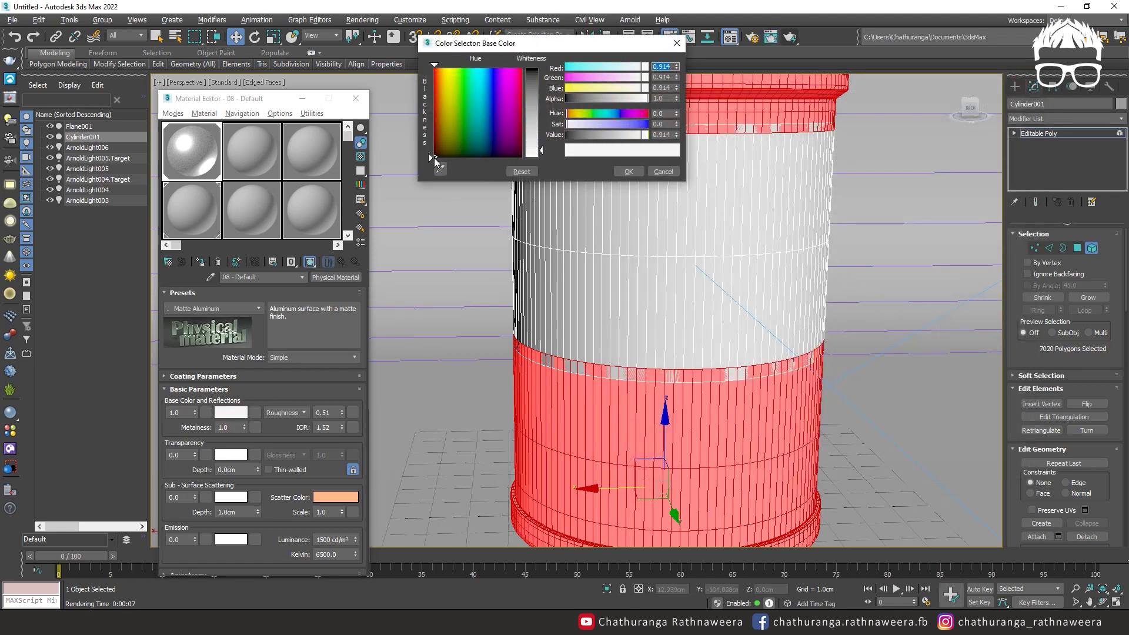
pyautogui.click(534, 96)
pyautogui.click(629, 171)
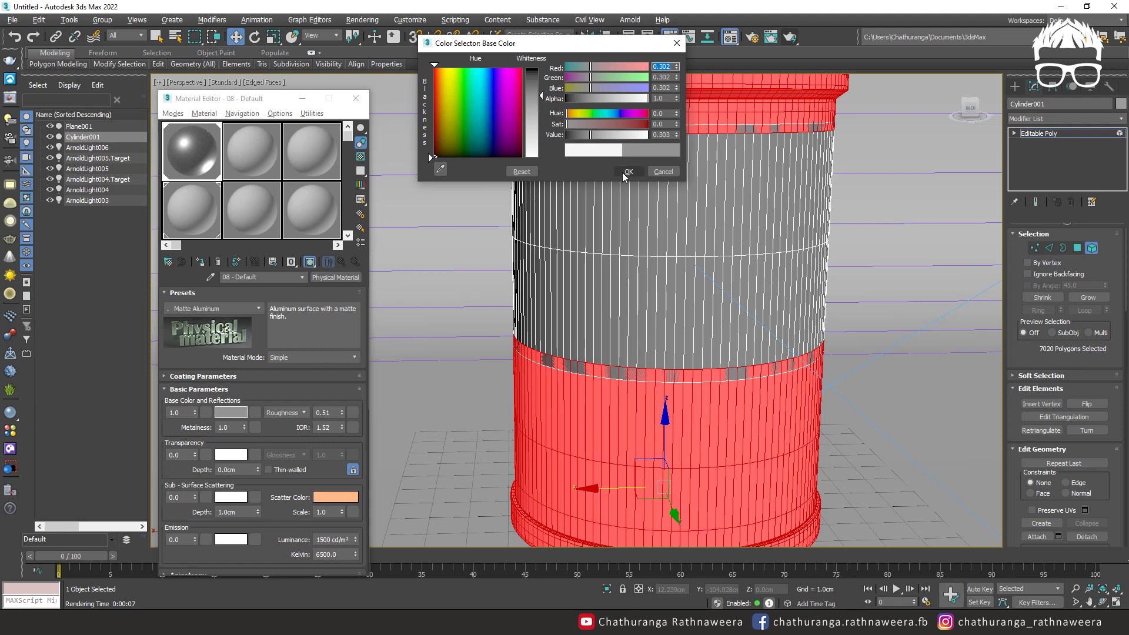
pyautogui.click(790, 37)
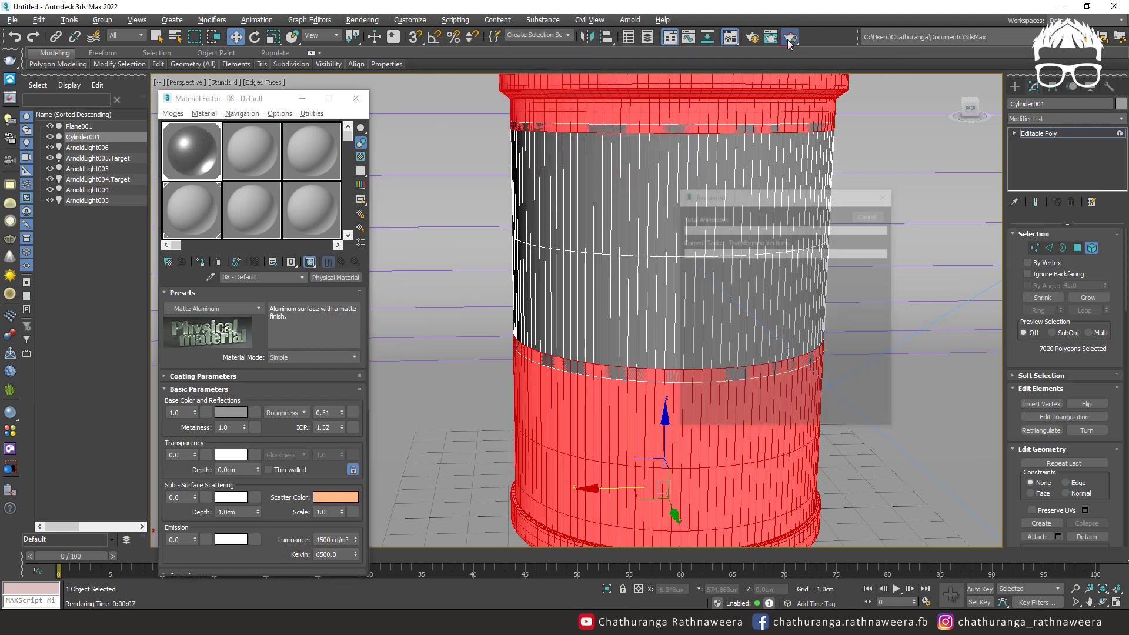
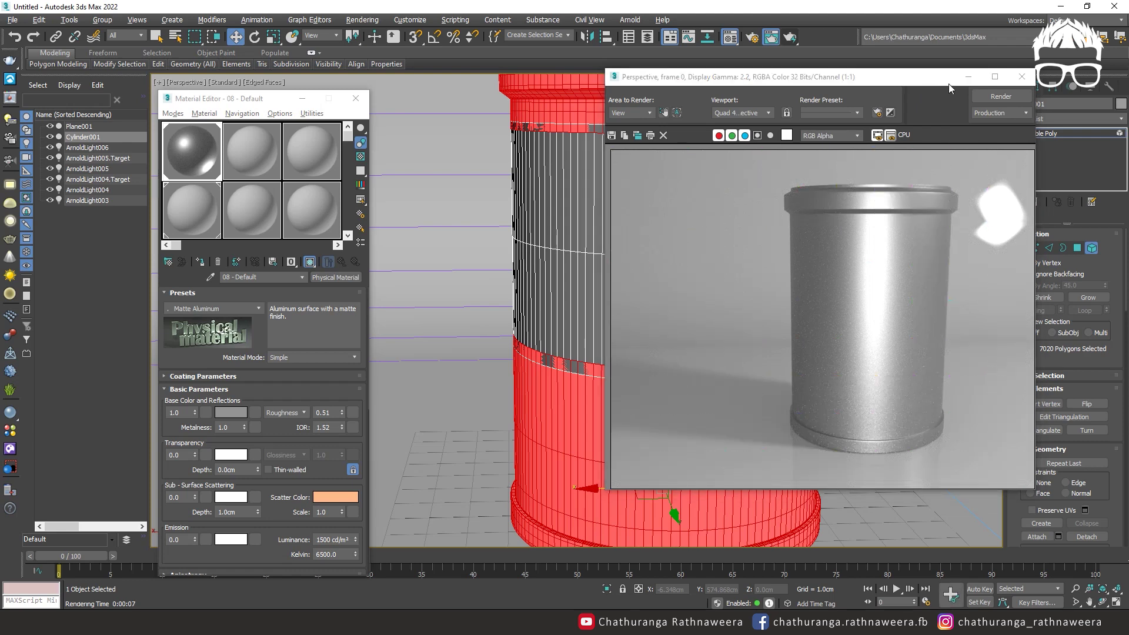
# Step: Close the test render, then orbit lower and zoom out so the whole dustbin and backdrop show
pyautogui.click(1015, 80)
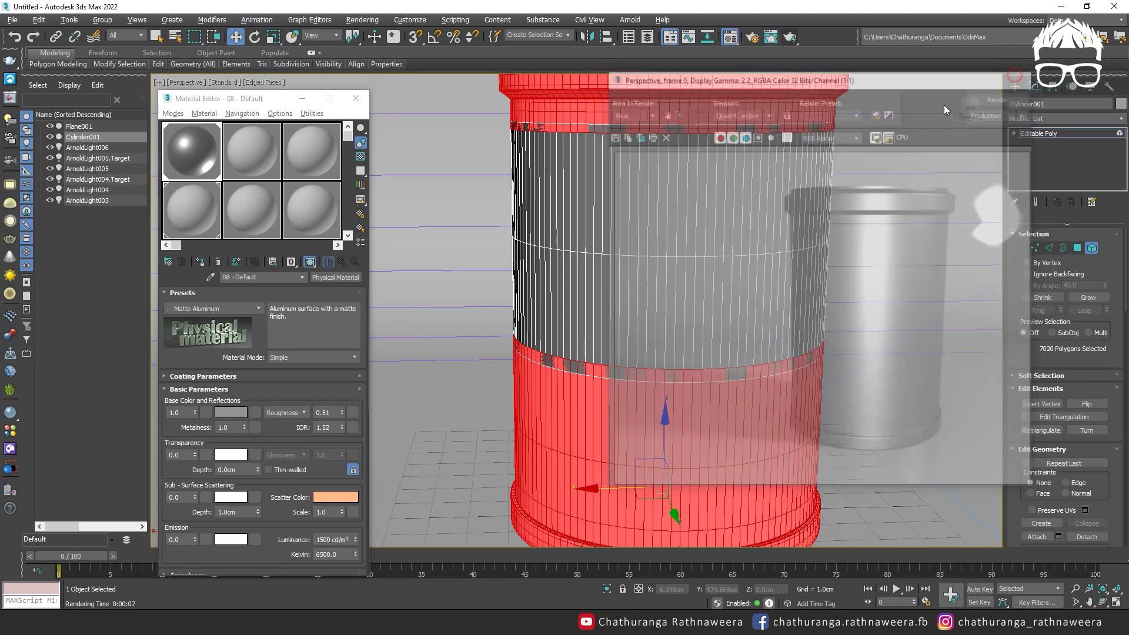
pyautogui.scroll(-3, 756, 242)
pyautogui.moveTo(756, 242)
pyautogui.keyDown('alt'); pyautogui.mouseDown(button='middle')
pyautogui.moveTo(756, 268)
pyautogui.moveTo(755, 241)
pyautogui.mouseUp(button='middle'); pyautogui.keyUp('alt')
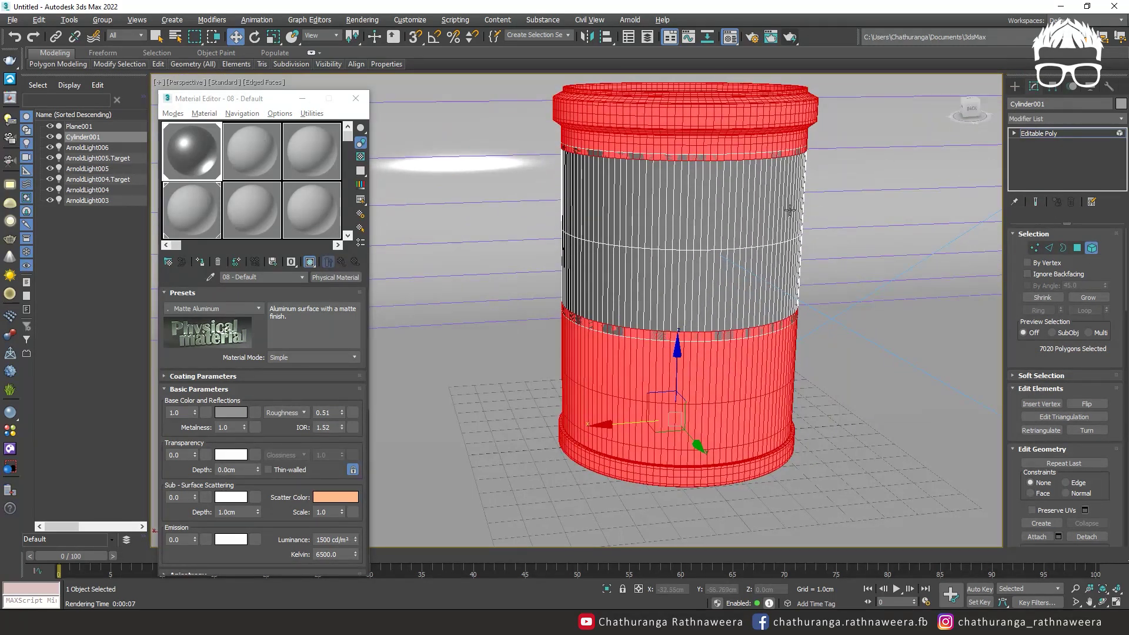
pyautogui.scroll(-6, 790, 209)
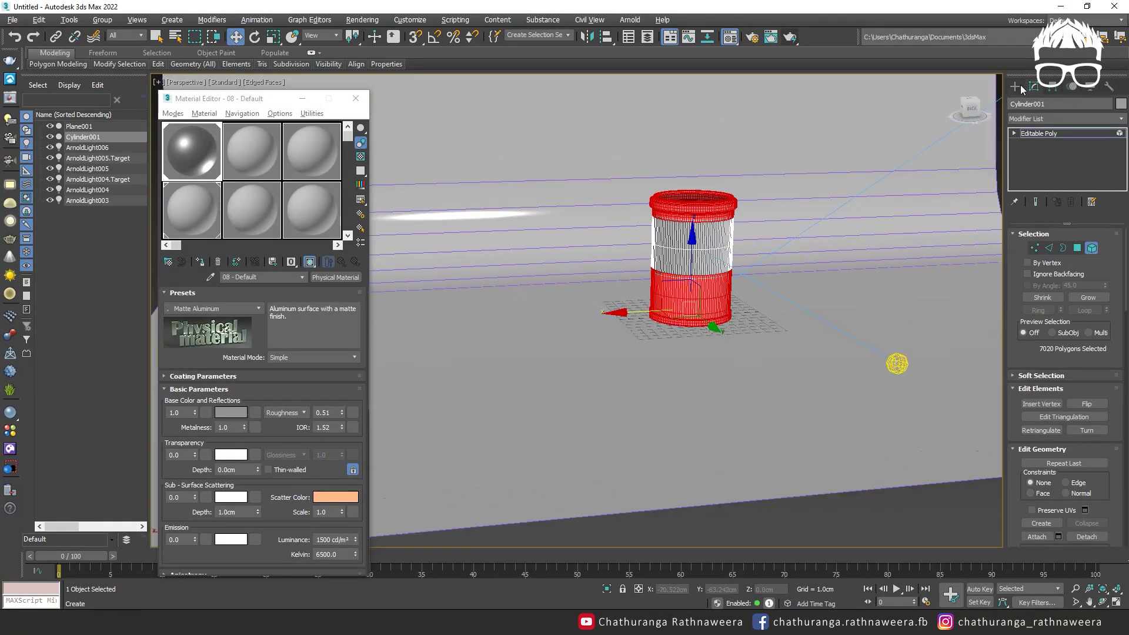
pyautogui.click(1016, 87)
# Step: Create an Arnold light, dragging it out as a targeted light from above in the Top view
pyautogui.click(1044, 105)
pyautogui.click(1058, 164)
pyautogui.moveTo(935, 218); pyautogui.dragTo(766, 298, button='middle')
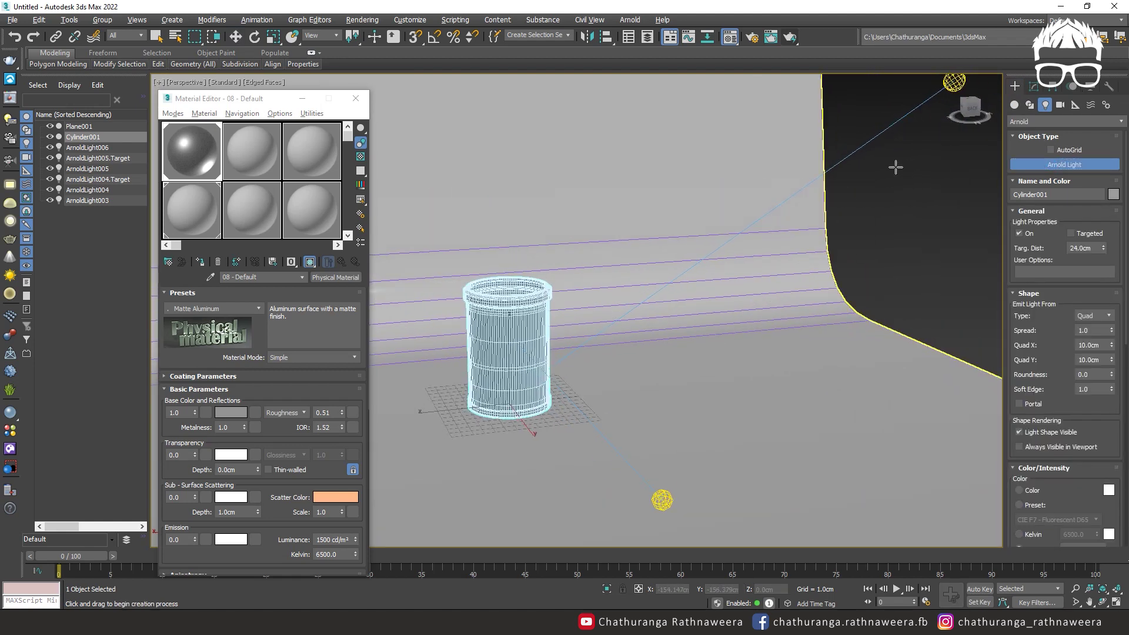
pyautogui.hotkey('alt', 'w')
pyautogui.moveTo(836, 135); pyautogui.dragTo(840, 217)
# Step: Maximize Perspective, orbit to see the light over the bin, and bring up its shape types in Modify
pyautogui.middleClick(844, 335)
pyautogui.hotkey('alt', 'w')
pyautogui.keyDown('alt'); pyautogui.moveTo(743, 324); pyautogui.dragTo(887, 336, button='middle'); pyautogui.keyUp('alt')
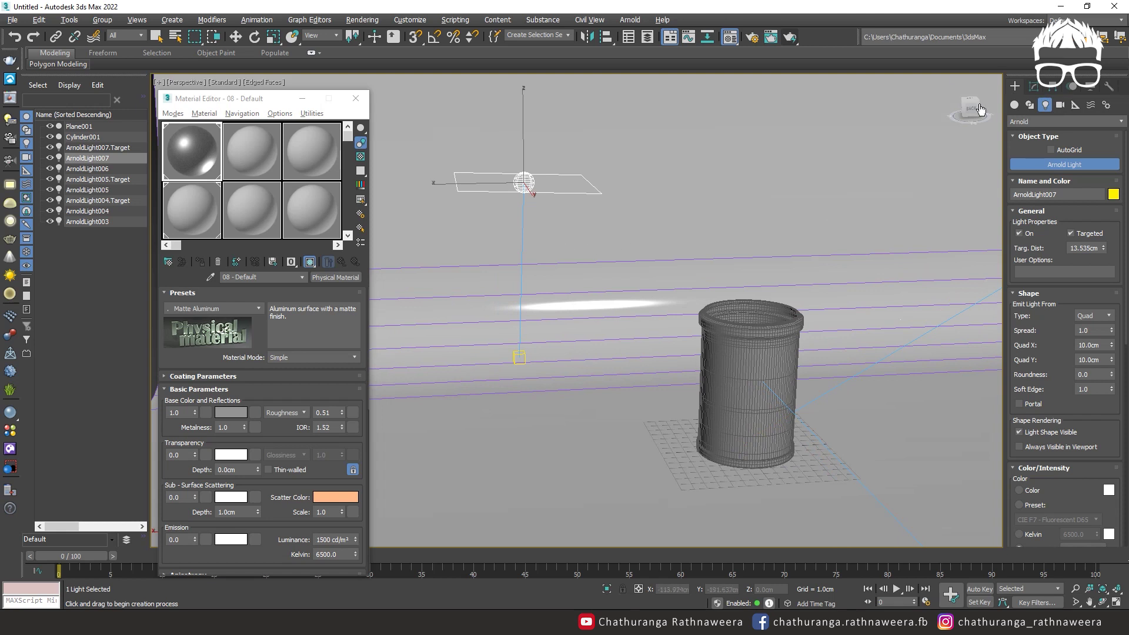
pyautogui.click(1034, 87)
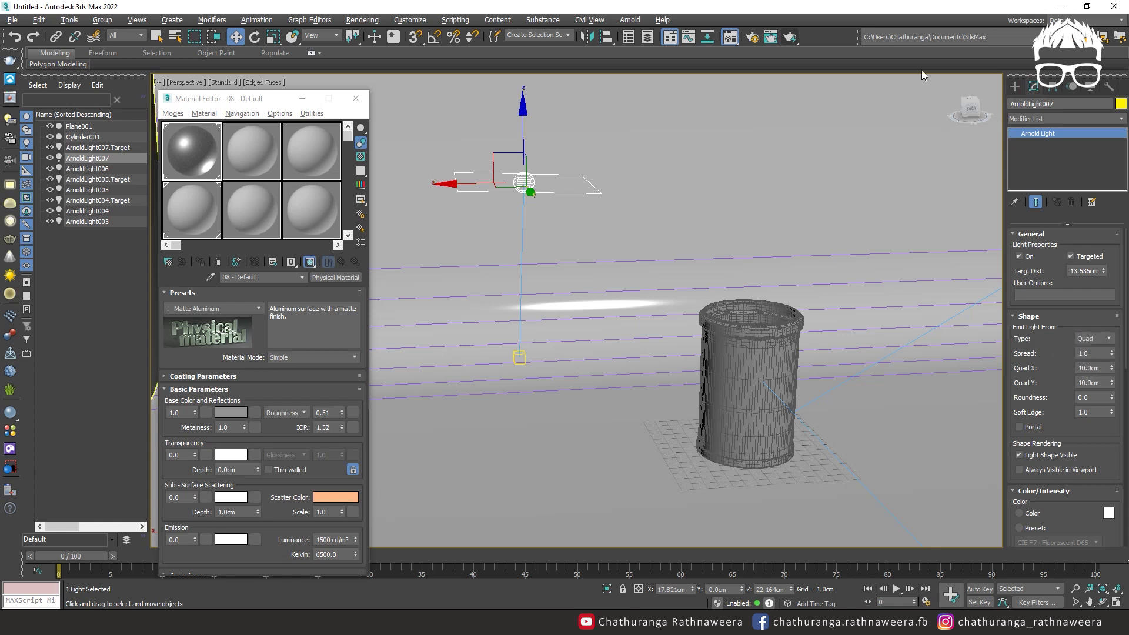
pyautogui.click(1108, 339)
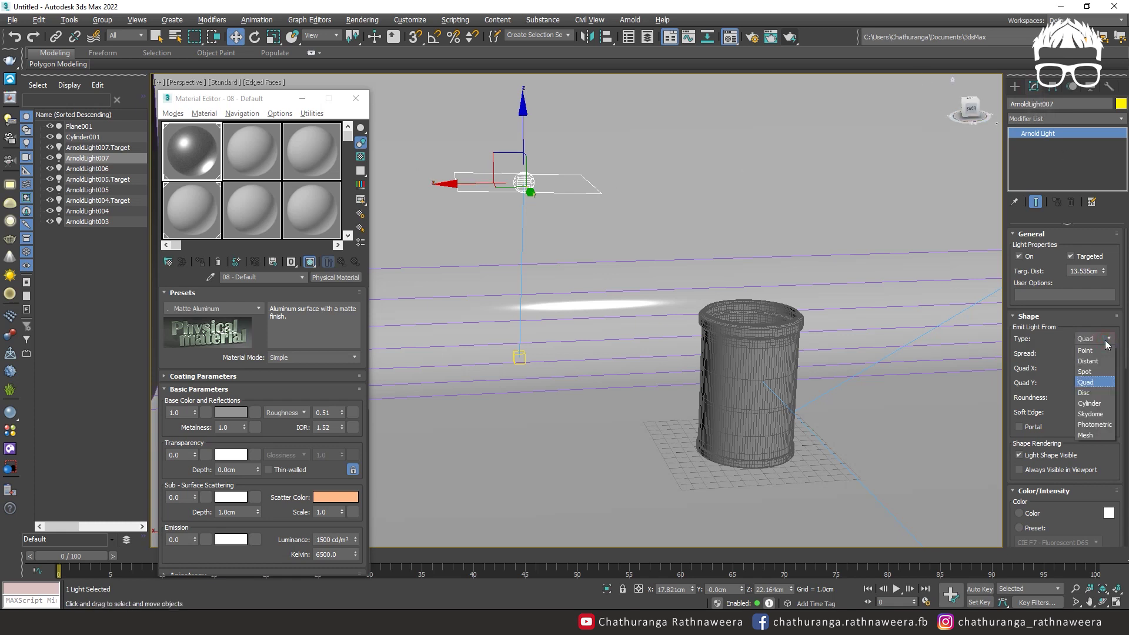
# Step: Change the light's shape type to Skydome and check it with a test render
pyautogui.click(1088, 418)
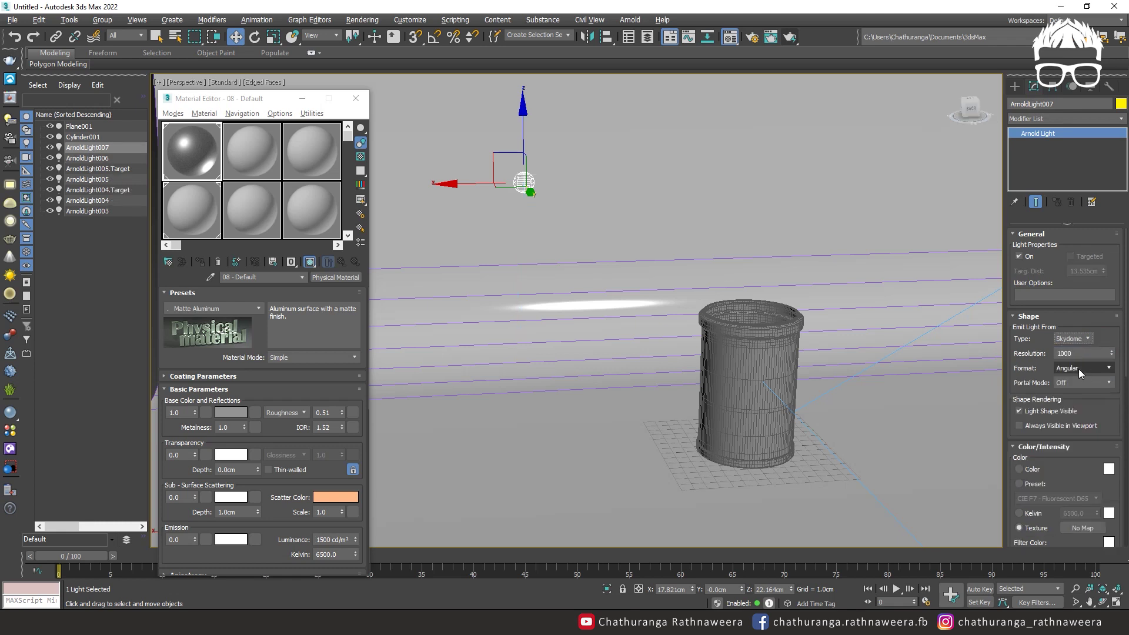
pyautogui.scroll(-10, 1086, 473)
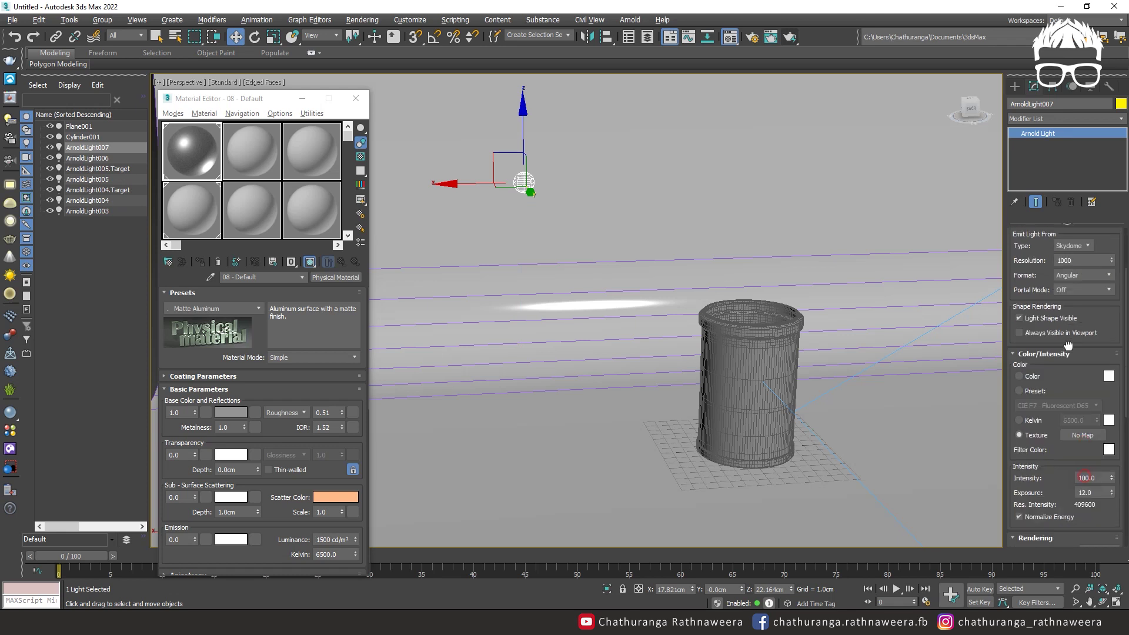
pyautogui.moveTo(1098, 370); pyautogui.dragTo(1099, 473)
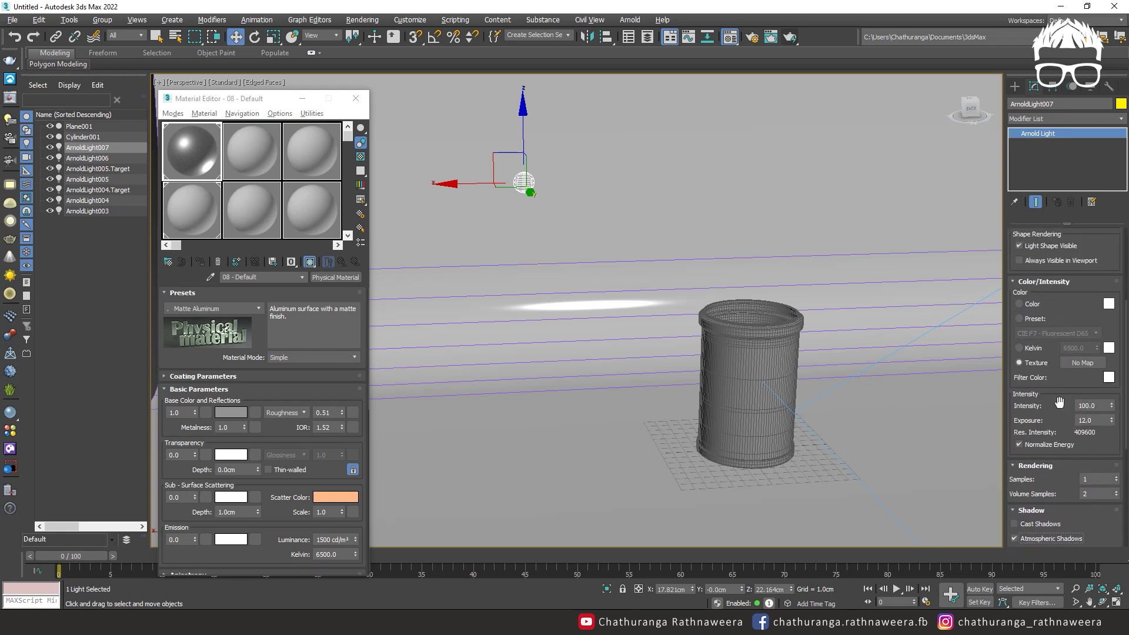
pyautogui.click(789, 38)
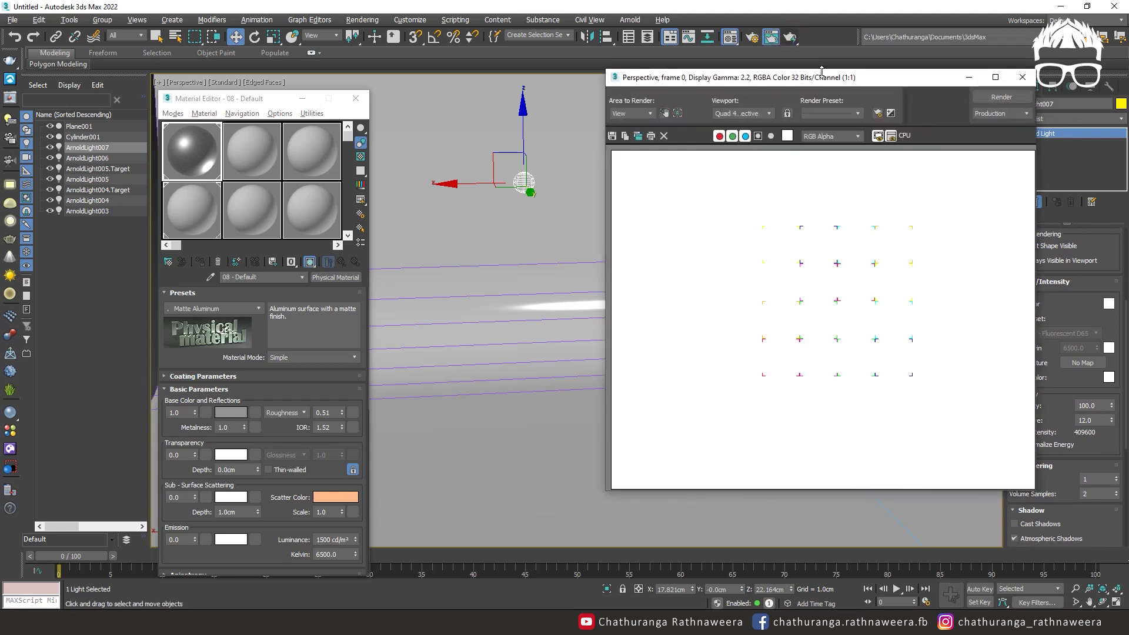
pyautogui.moveTo(820, 82); pyautogui.dragTo(410, 104)
pyautogui.click(612, 99)
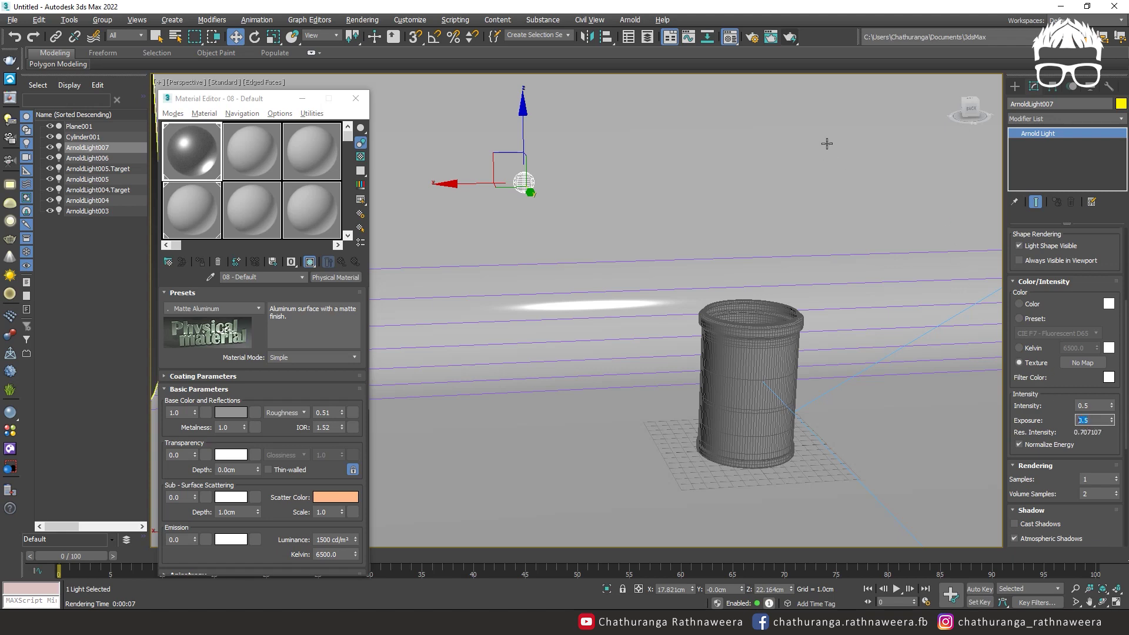
# Step: Re-render with intensity 0.5 and exposure 0.5, then cancel the render and reframe the view
pyautogui.click(790, 37)
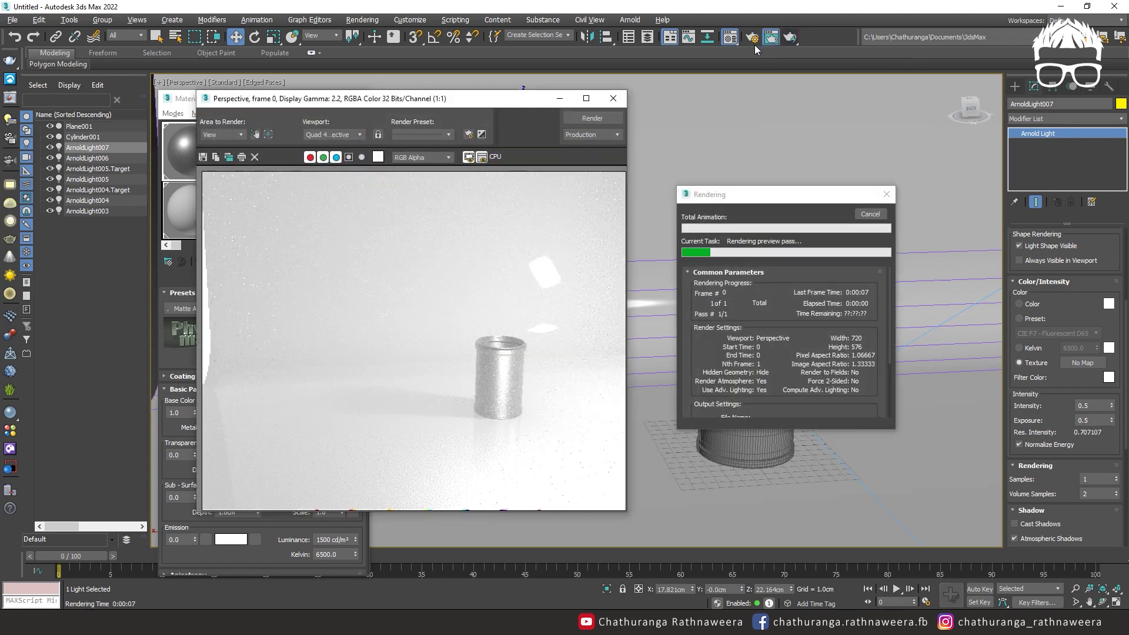
pyautogui.click(609, 104)
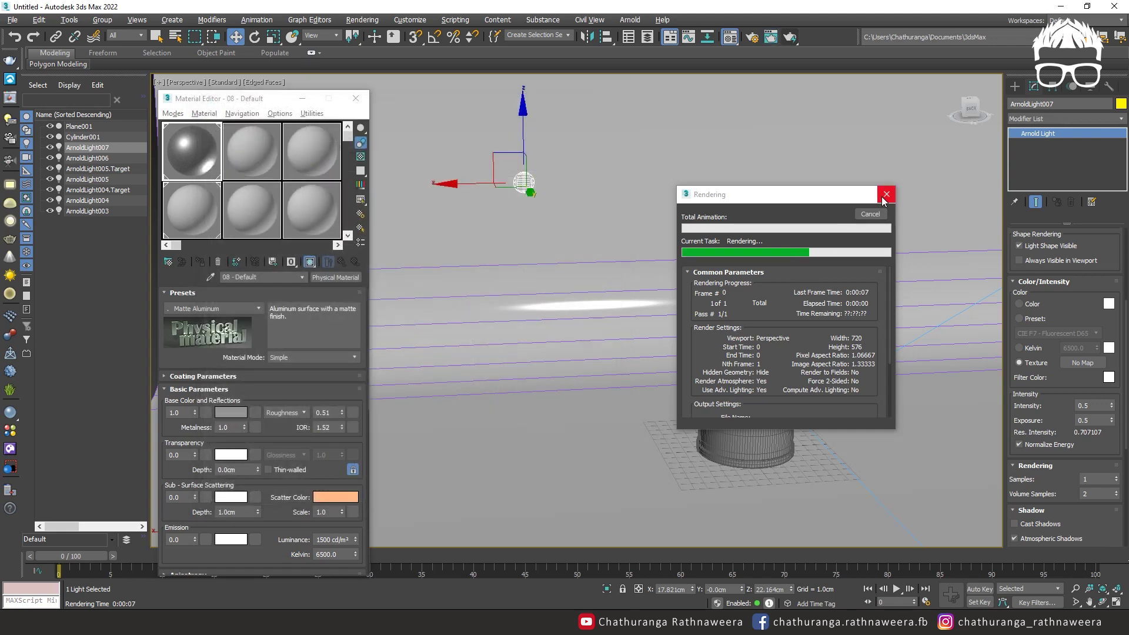
pyautogui.click(885, 198)
pyautogui.moveTo(749, 249); pyautogui.dragTo(756, 276, button='middle')
pyautogui.keyDown('alt'); pyautogui.moveTo(757, 276); pyautogui.dragTo(765, 305, button='middle'); pyautogui.keyUp('alt')
# Step: Search the Material/Map Browser for 'hdr' maps for the Skydome's texture slot
pyautogui.moveTo(764, 305)
pyautogui.mouseDown(button='middle')
pyautogui.moveTo(791, 316)
pyautogui.moveTo(748, 303)
pyautogui.mouseUp(button='middle')
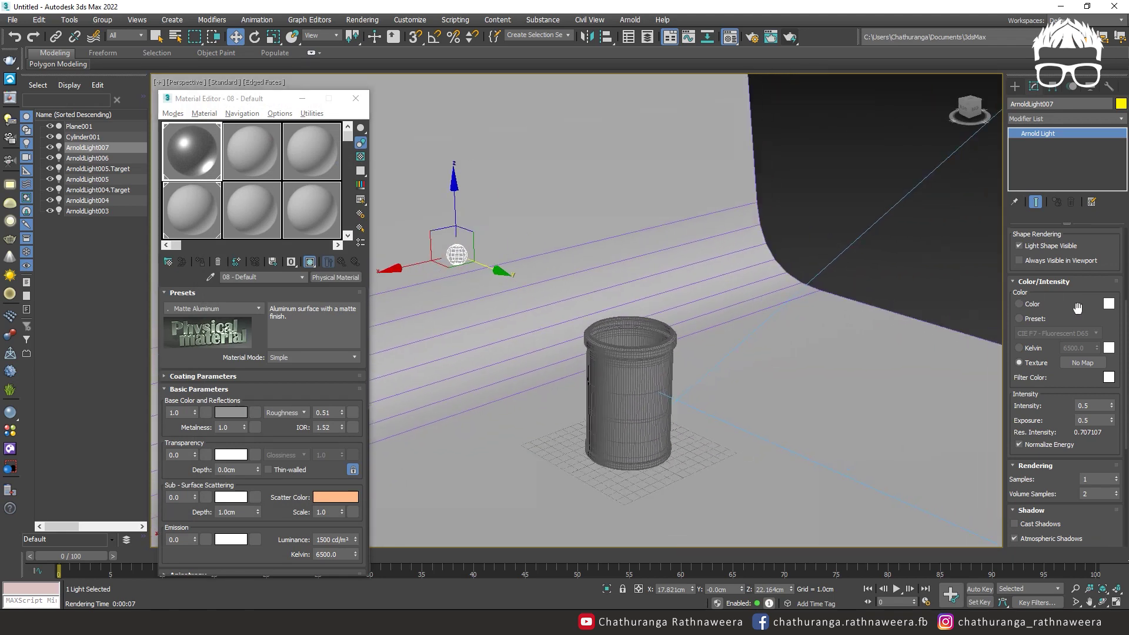
pyautogui.moveTo(1074, 313)
pyautogui.mouseDown()
pyautogui.moveTo(1074, 416)
pyautogui.moveTo(1064, 305)
pyautogui.mouseUp()
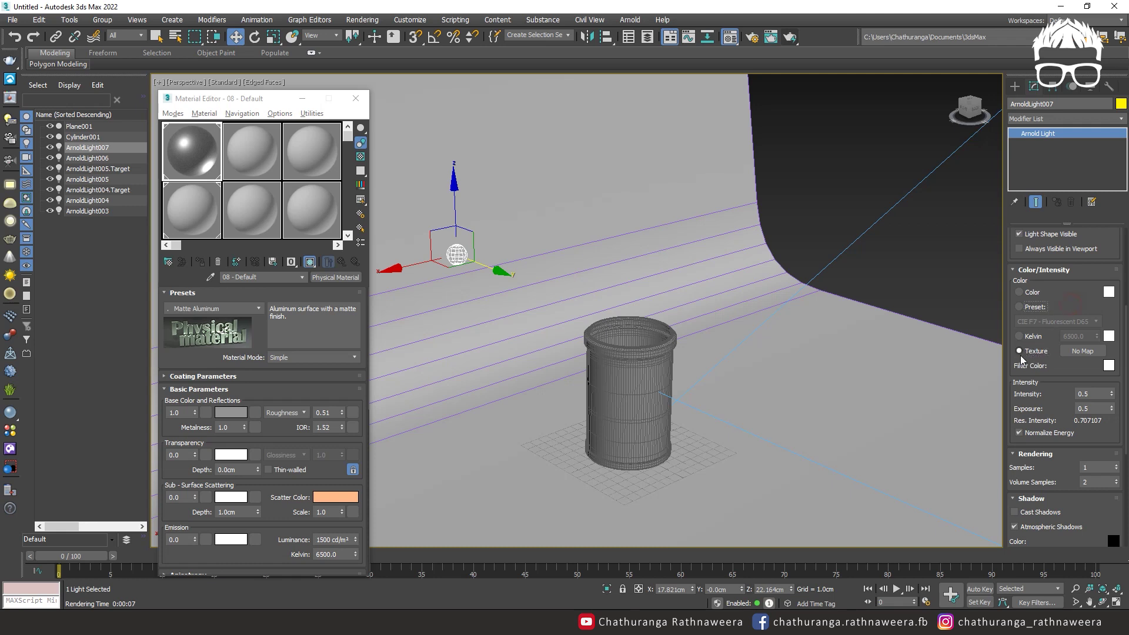
pyautogui.click(1092, 351)
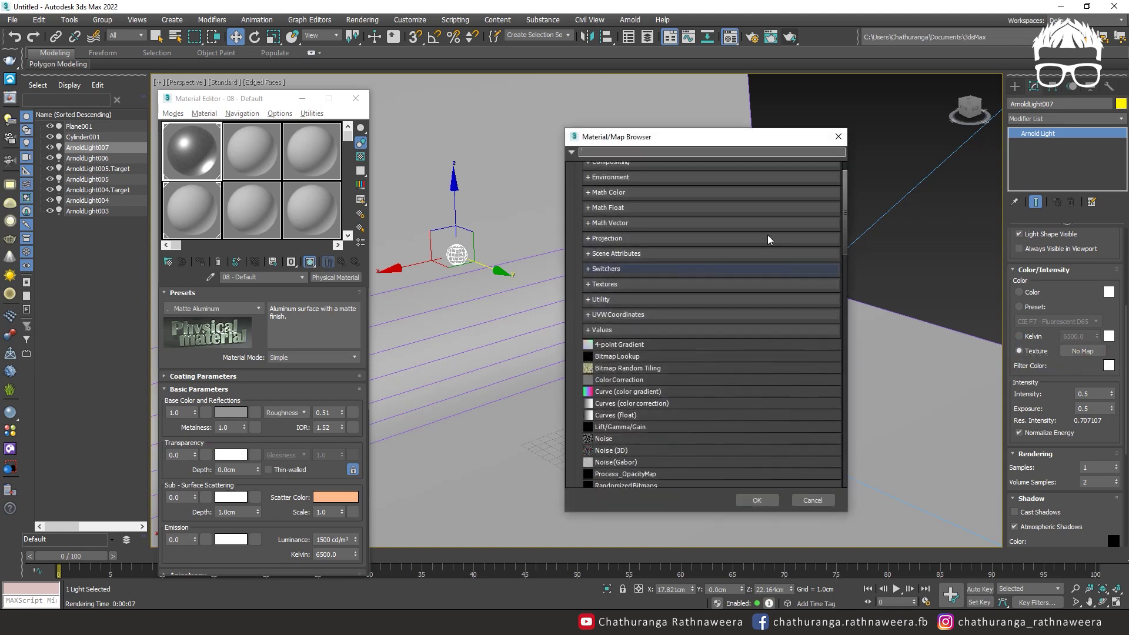
pyautogui.write('hdri')
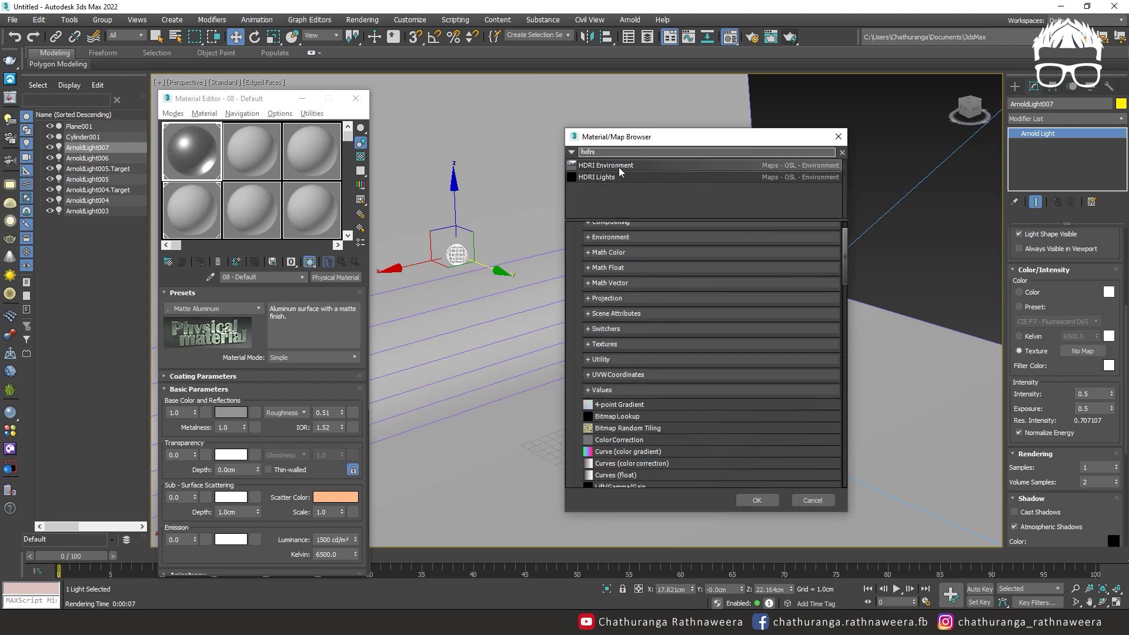
pyautogui.press('BackSpace')
# Step: Apply an HDRI Environment map and compare bundled HDR images: small harbor, Shanghai Bund, hangar
pyautogui.click(590, 168)
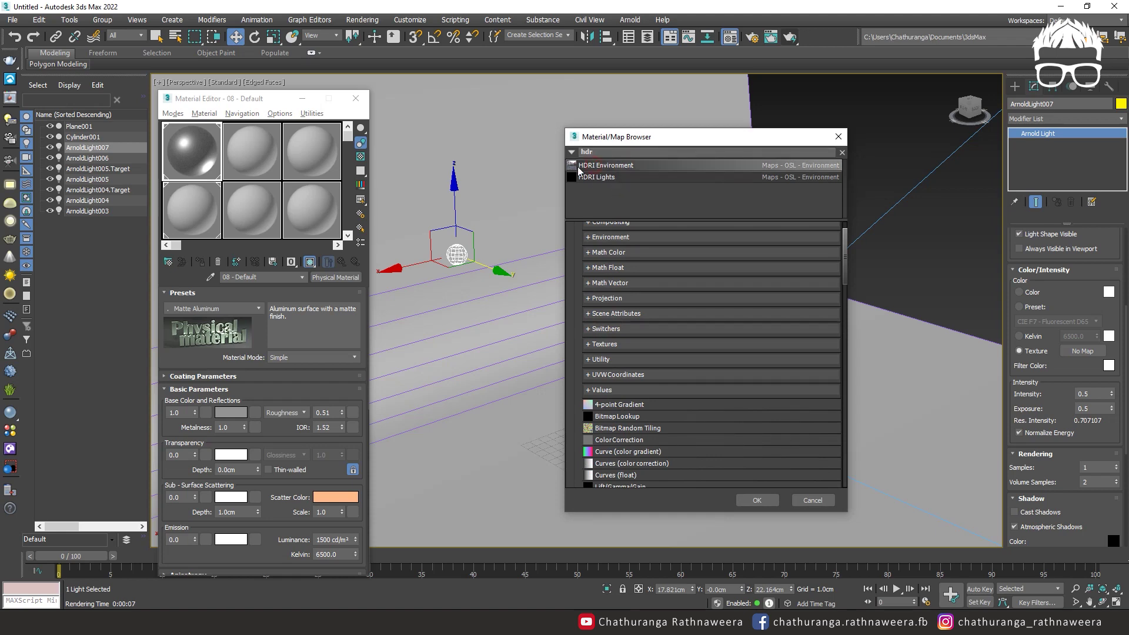
pyautogui.doubleClick(622, 167)
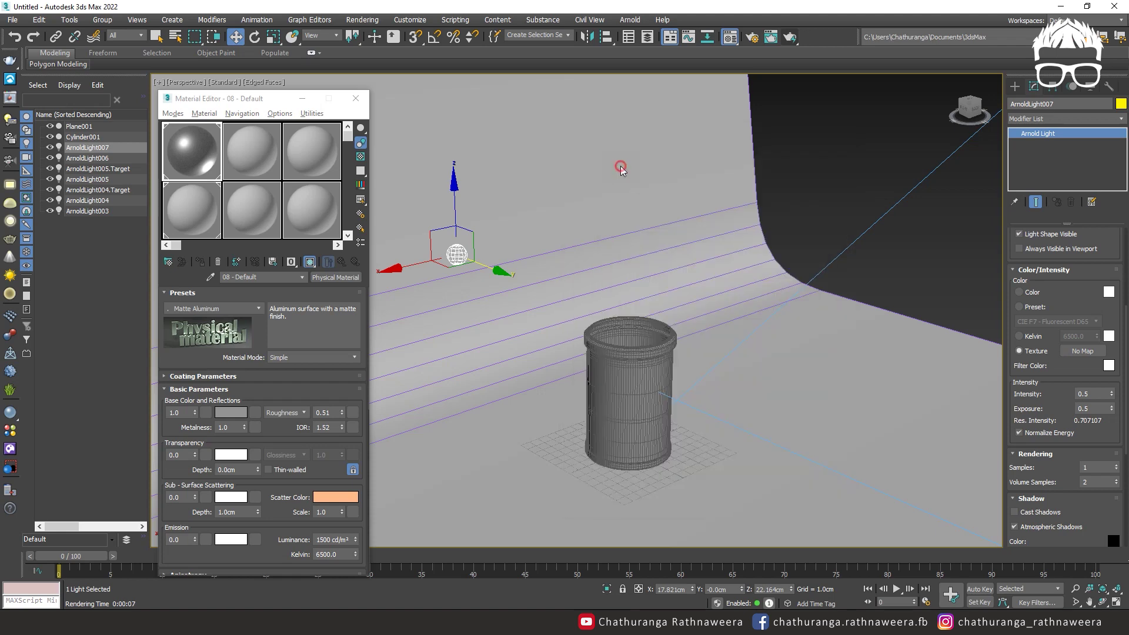
pyautogui.click(488, 220)
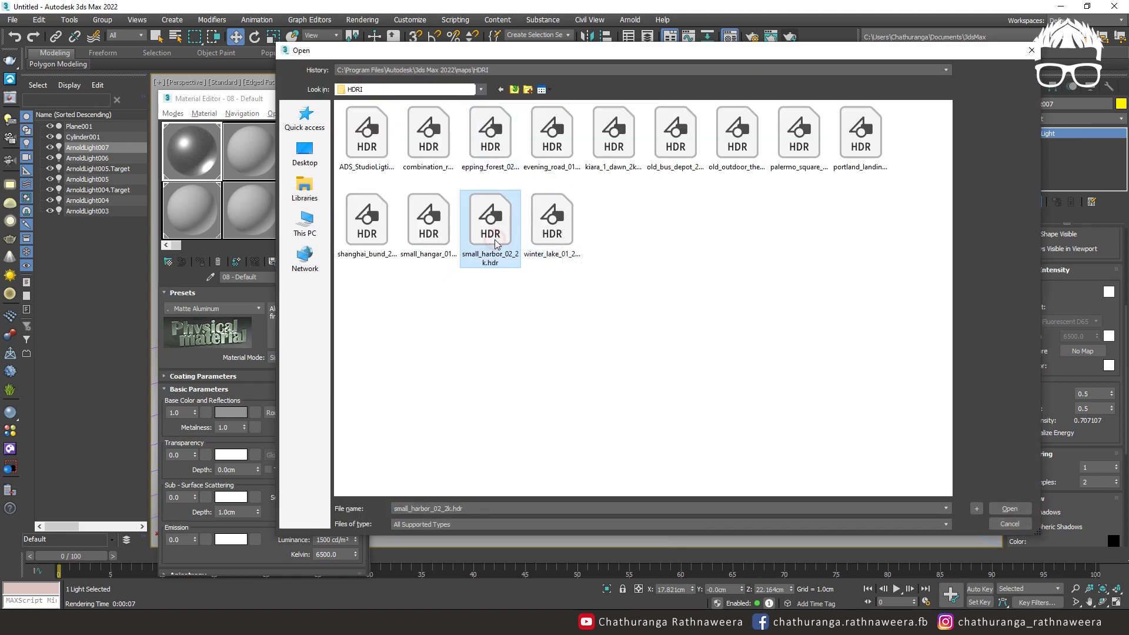
pyautogui.click(366, 223)
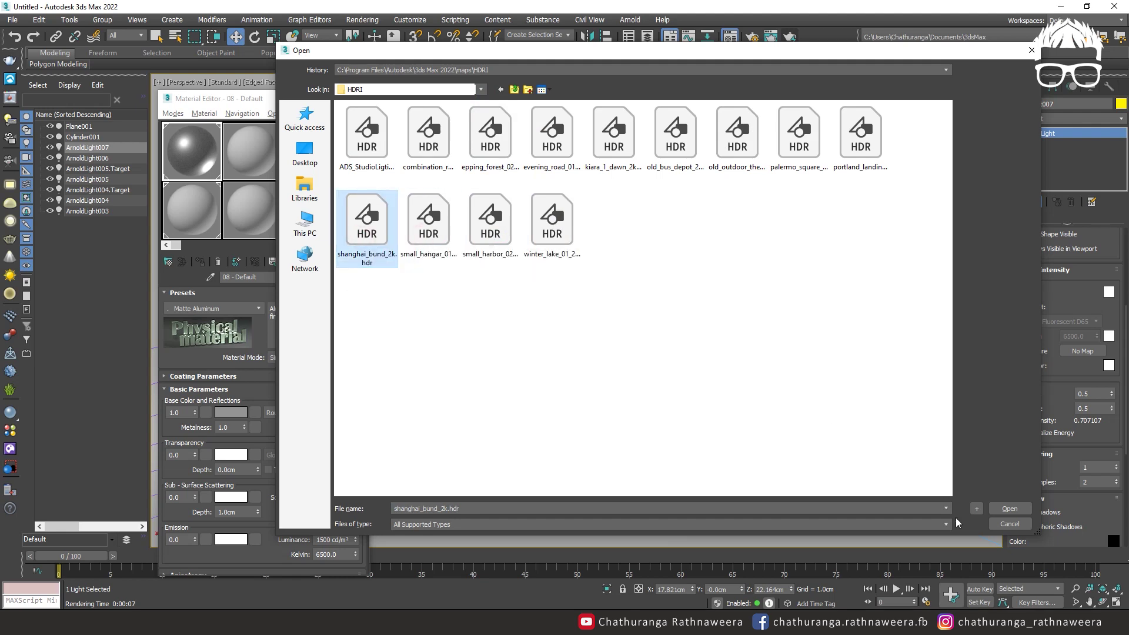
pyautogui.click(453, 244)
# Step: Load the hangar HDR image into the HDRI map and render the scene with it
pyautogui.doubleClick(436, 236)
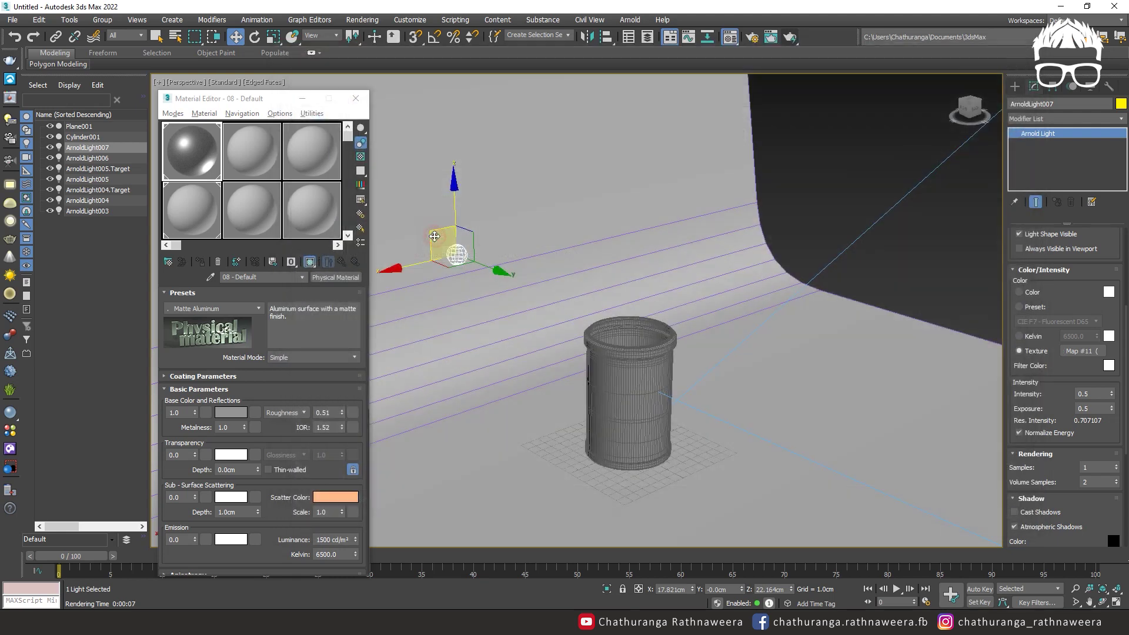
pyautogui.click(771, 37)
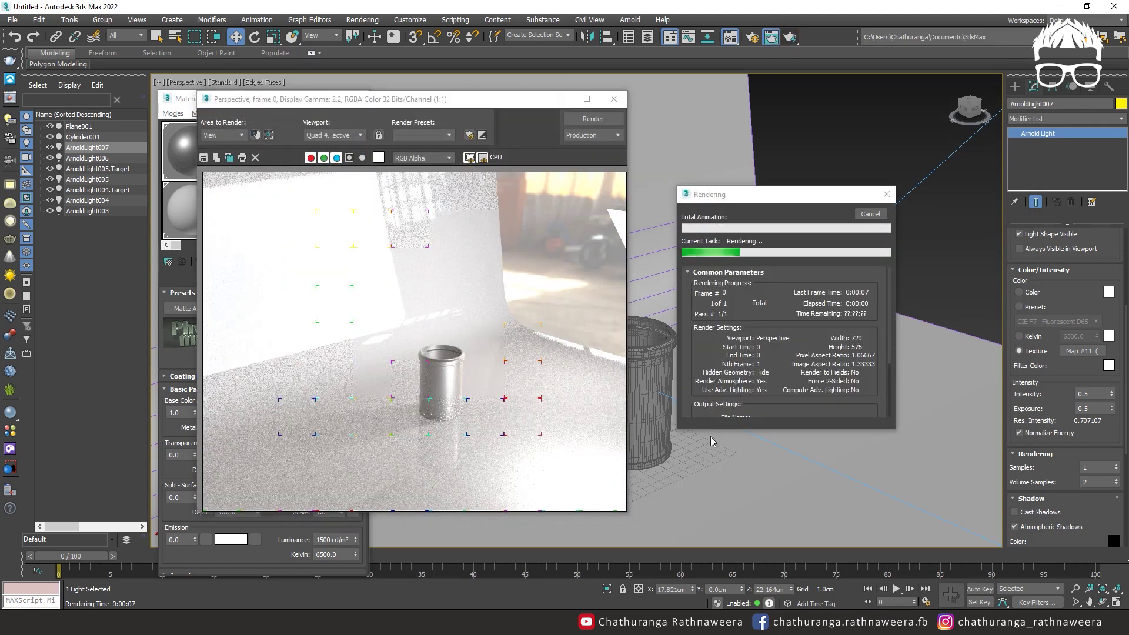
pyautogui.moveTo(791, 196); pyautogui.dragTo(957, 90)
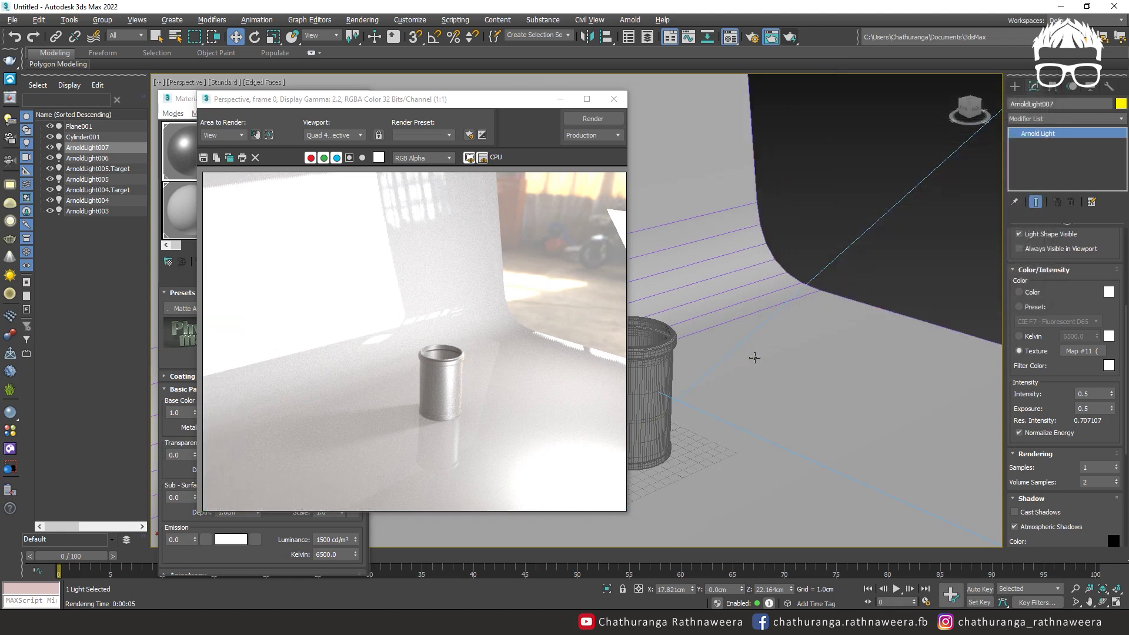
pyautogui.keyDown('alt'); pyautogui.moveTo(751, 353); pyautogui.dragTo(641, 107, button='middle'); pyautogui.keyUp('alt')
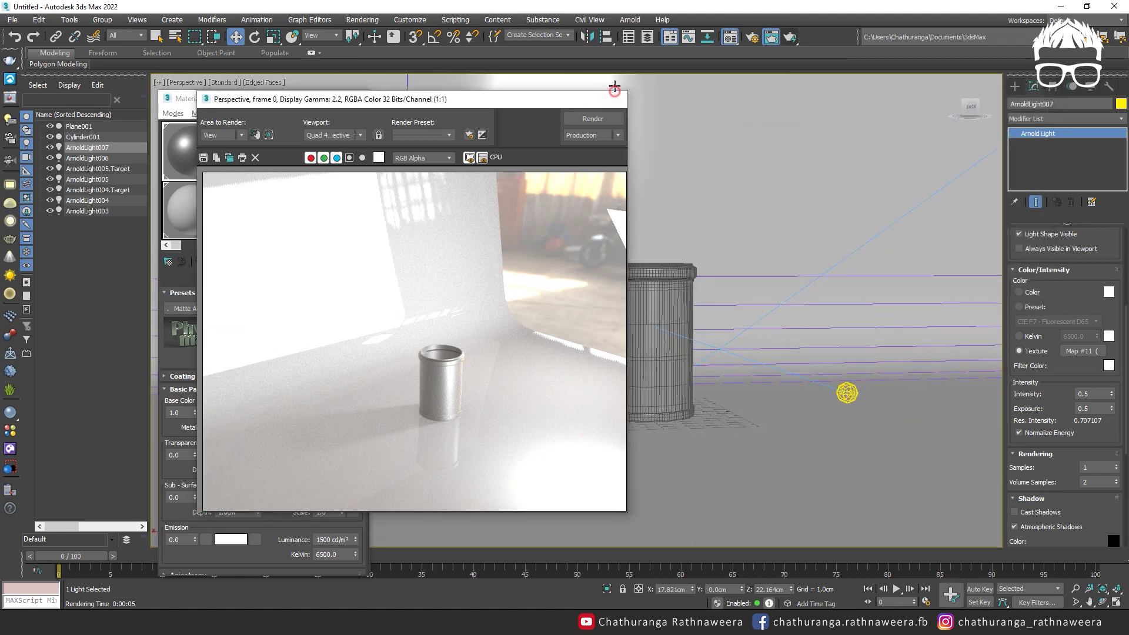
pyautogui.click(614, 99)
# Step: Launch Arnold RenderView beside the viewport and zoom the view onto the cylinder rim
pyautogui.click(630, 19)
pyautogui.click(647, 45)
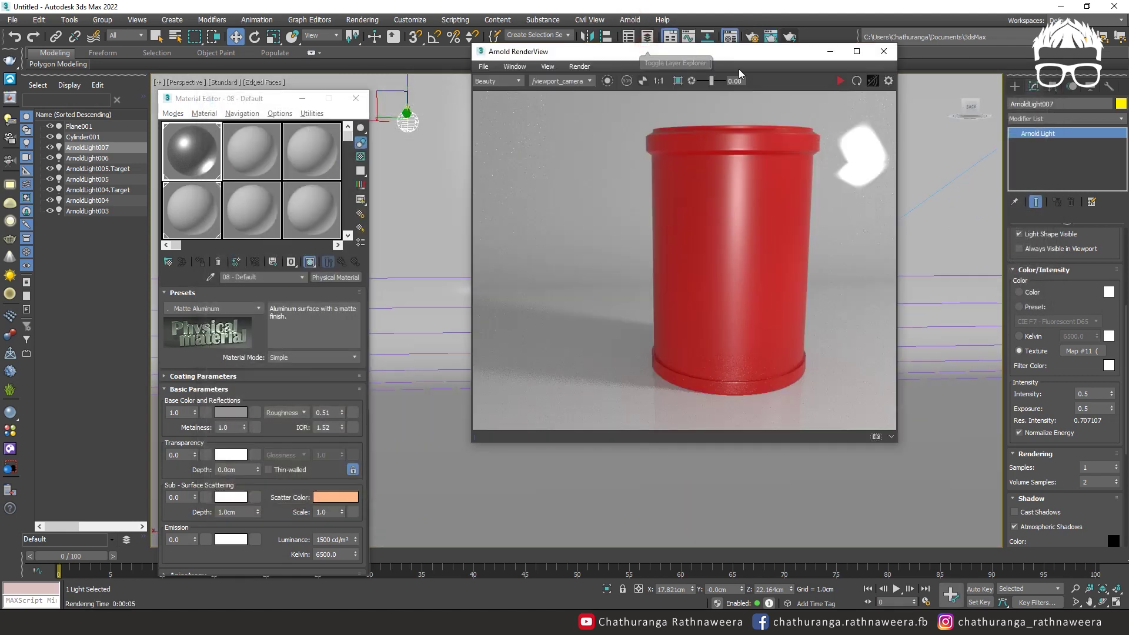
pyautogui.moveTo(762, 53); pyautogui.dragTo(464, 61)
pyautogui.keyDown('alt'); pyautogui.moveTo(736, 270); pyautogui.dragTo(730, 294, button='middle'); pyautogui.keyUp('alt')
pyautogui.scroll(5, 713, 323)
pyautogui.moveTo(729, 294); pyautogui.dragTo(788, 277, button='middle')
pyautogui.scroll(2, 808, 335)
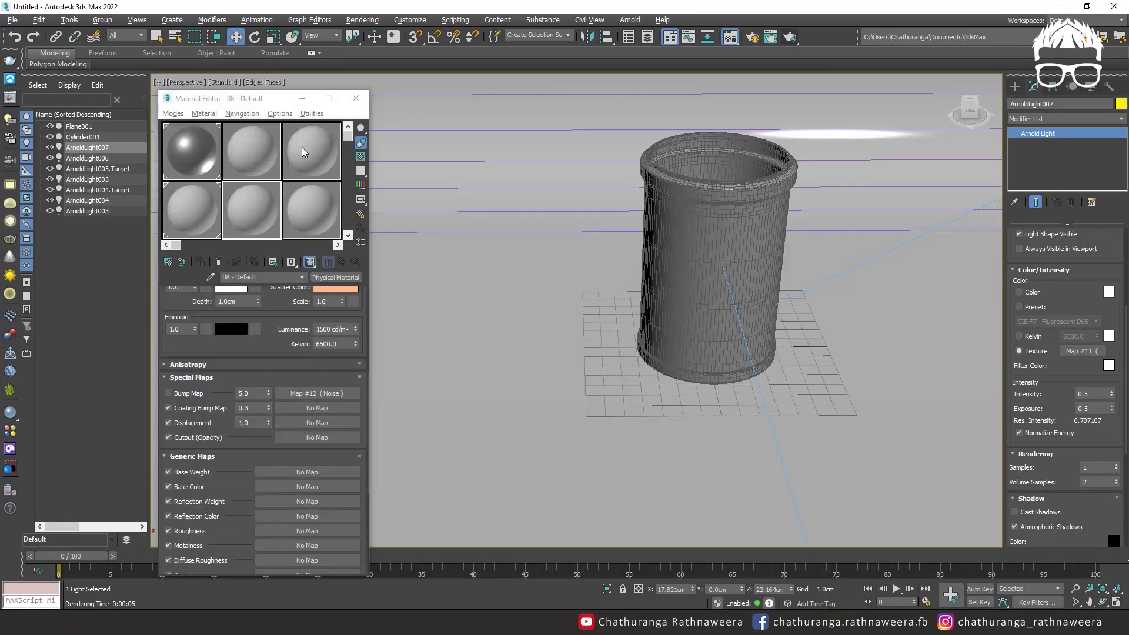
# Step: Assign an unused material, renamed '08 - Defaultf', to the backdrop plane Plane001
pyautogui.click(259, 153)
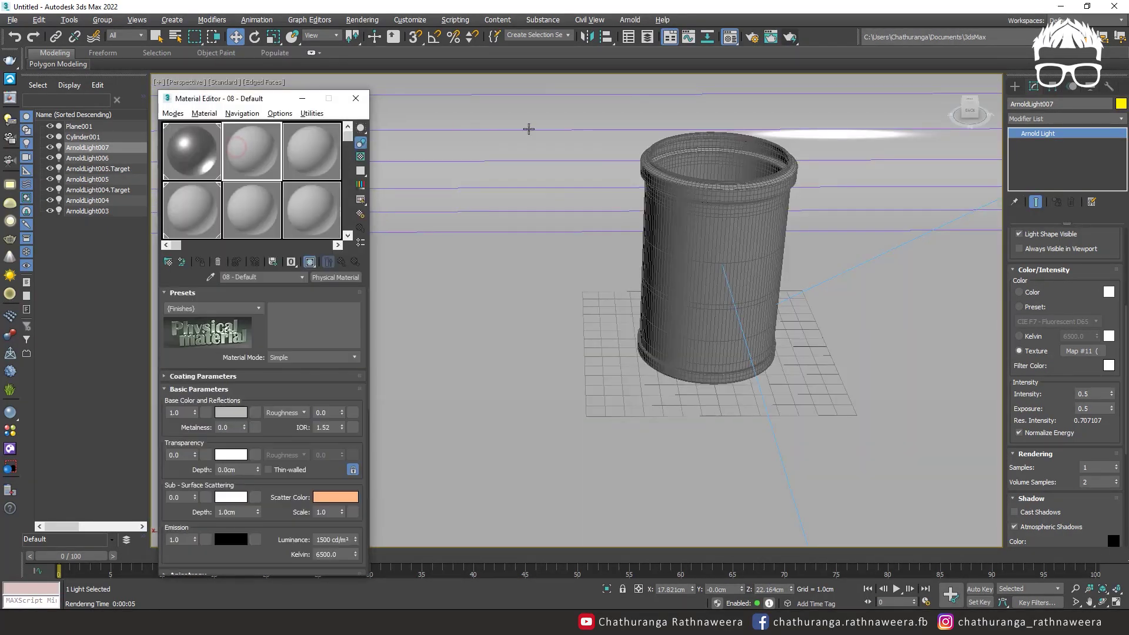
pyautogui.click(524, 130)
pyautogui.click(200, 262)
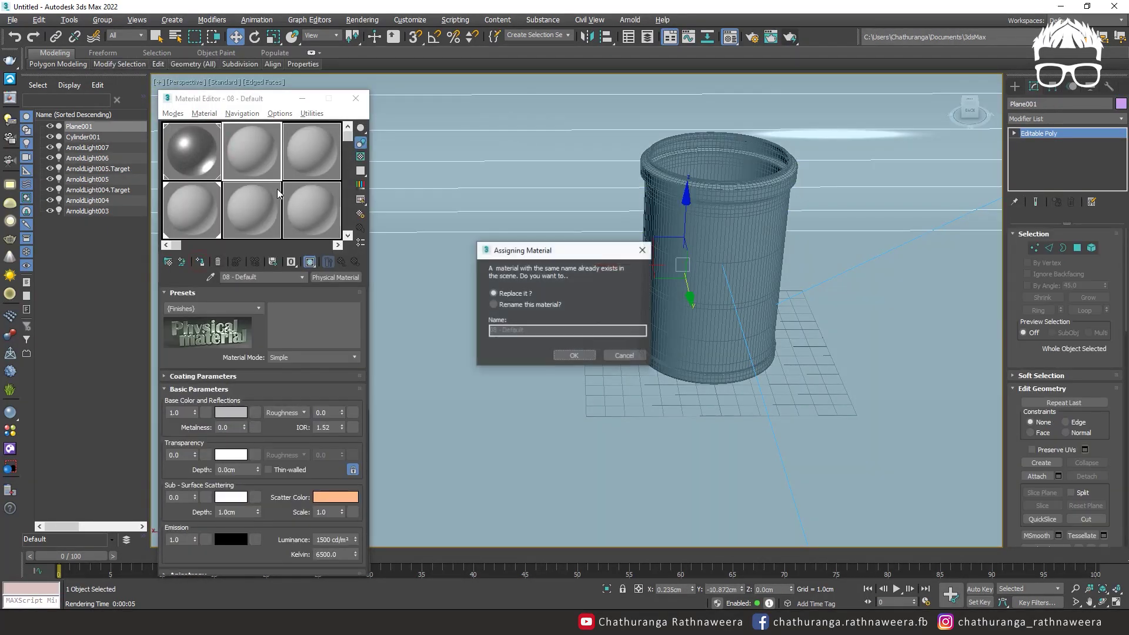
pyautogui.click(542, 307)
pyautogui.write('f')
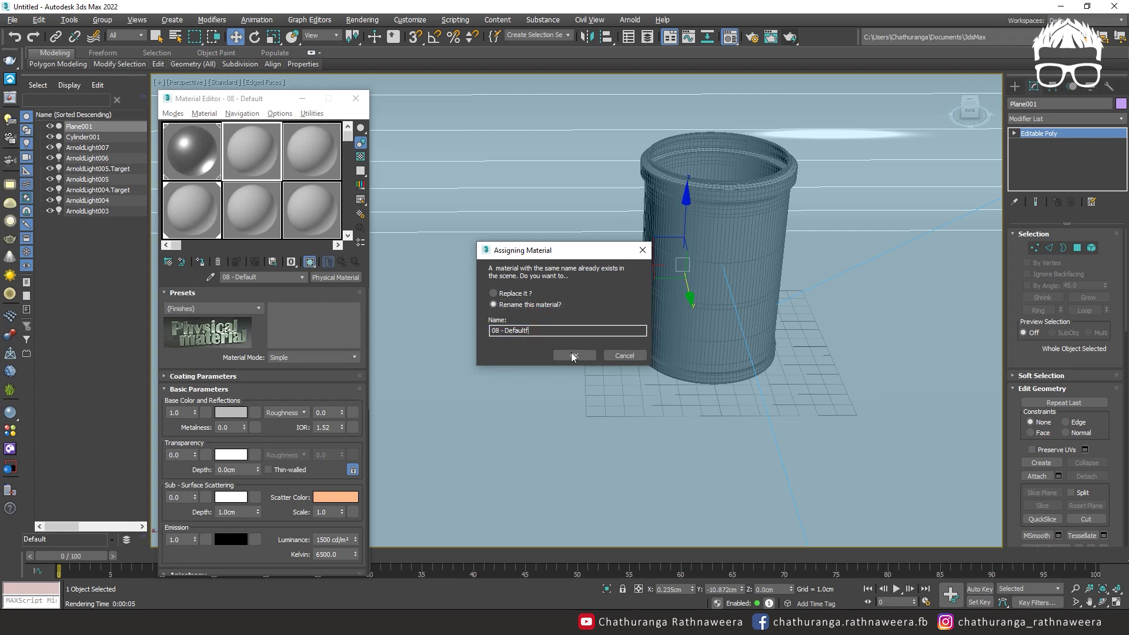
pyautogui.click(574, 356)
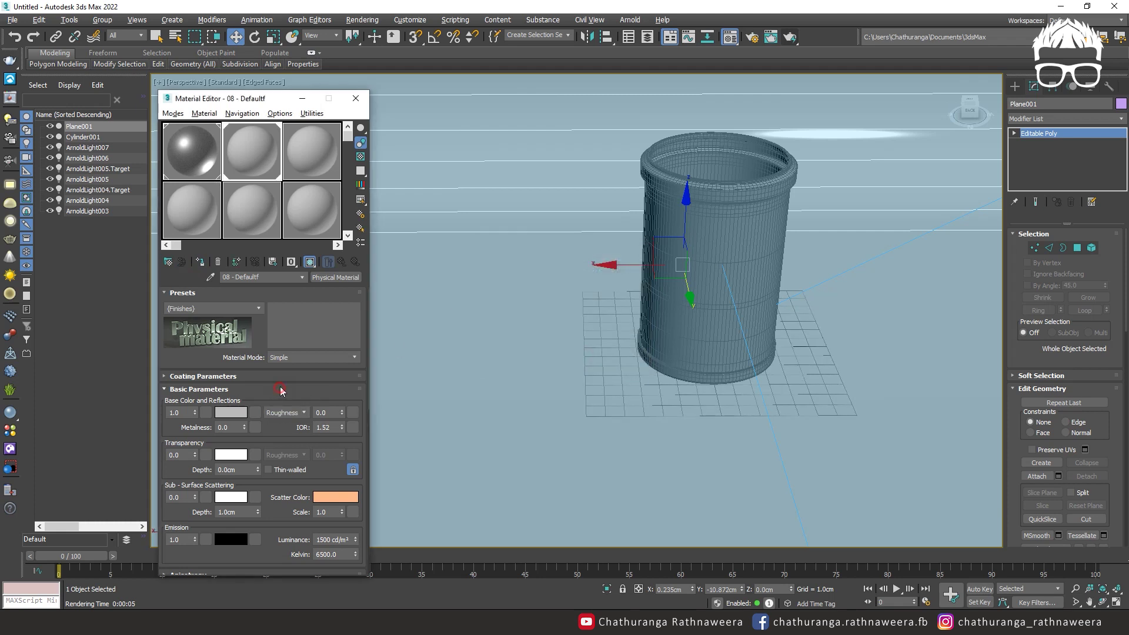
# Step: Start Arnold RenderView again and restart the interactive render
pyautogui.scroll(-1, 273, 385)
pyautogui.click(628, 19)
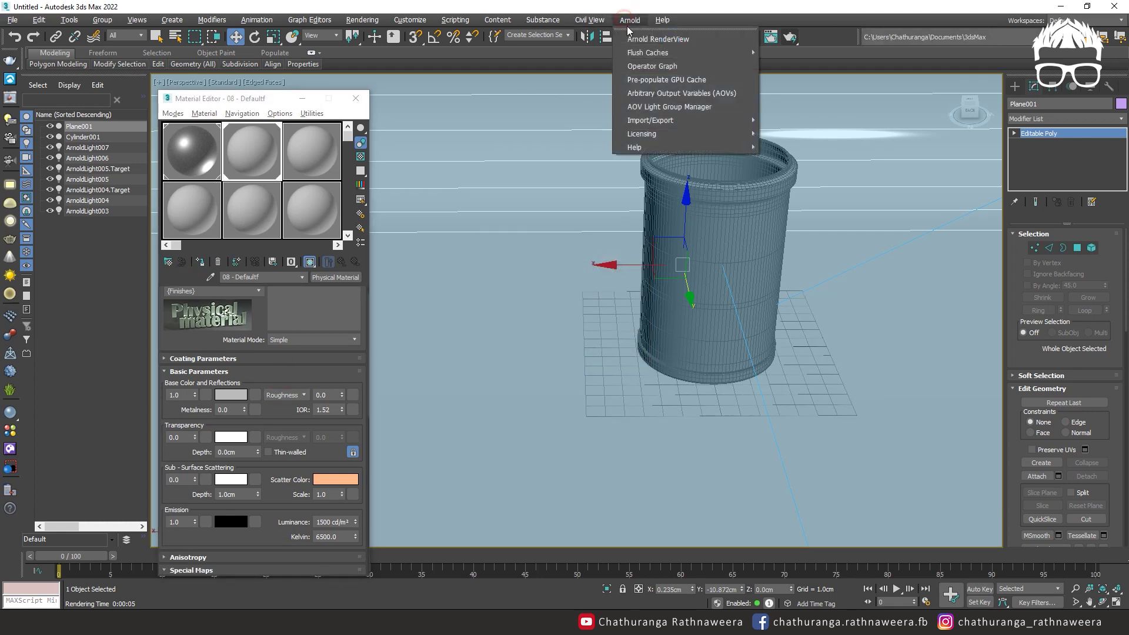
pyautogui.click(640, 39)
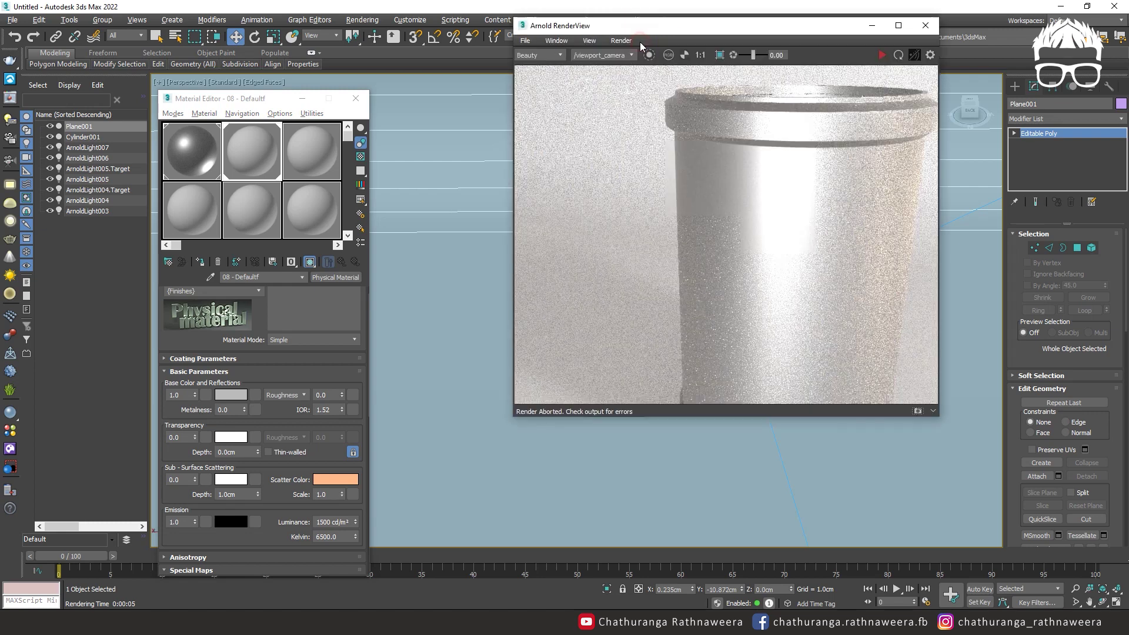
pyautogui.click(880, 55)
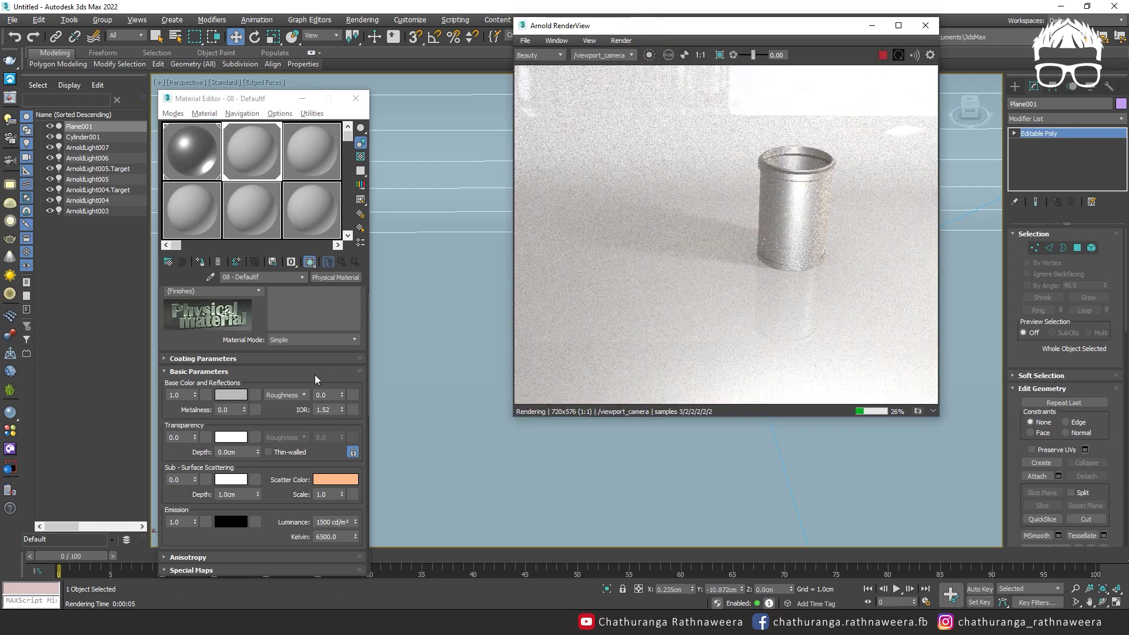
pyautogui.moveTo(316, 379); pyautogui.dragTo(291, 366)
# Step: Give the backdrop material roughness 0.61 and a dark grey 0.118 base colour
pyautogui.moveTo(342, 335); pyautogui.dragTo(345, 264)
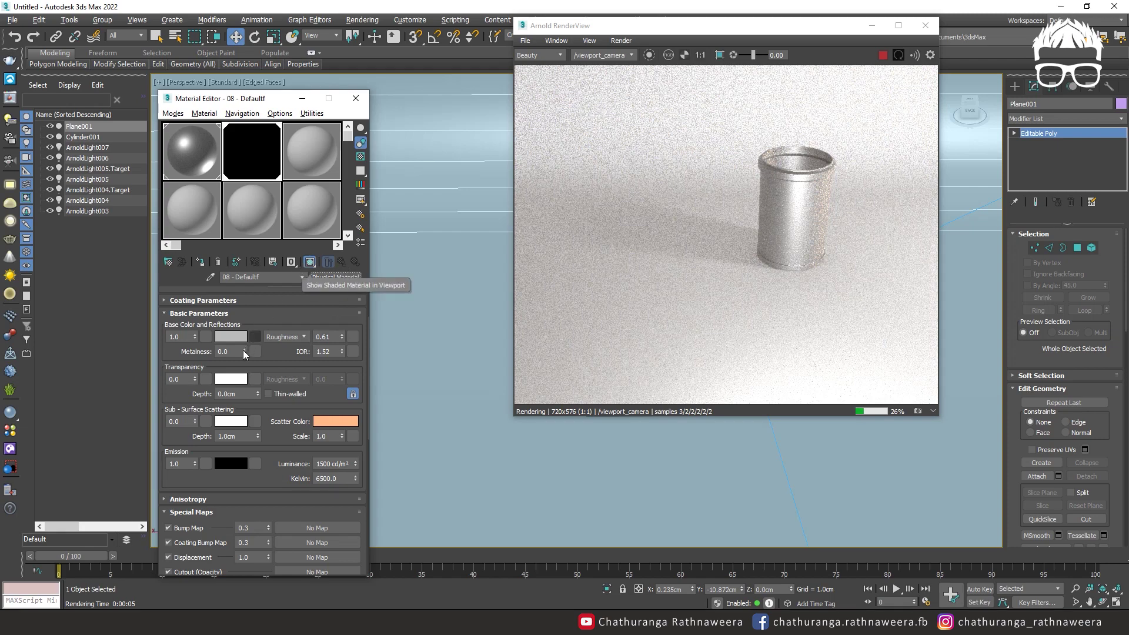
pyautogui.click(237, 337)
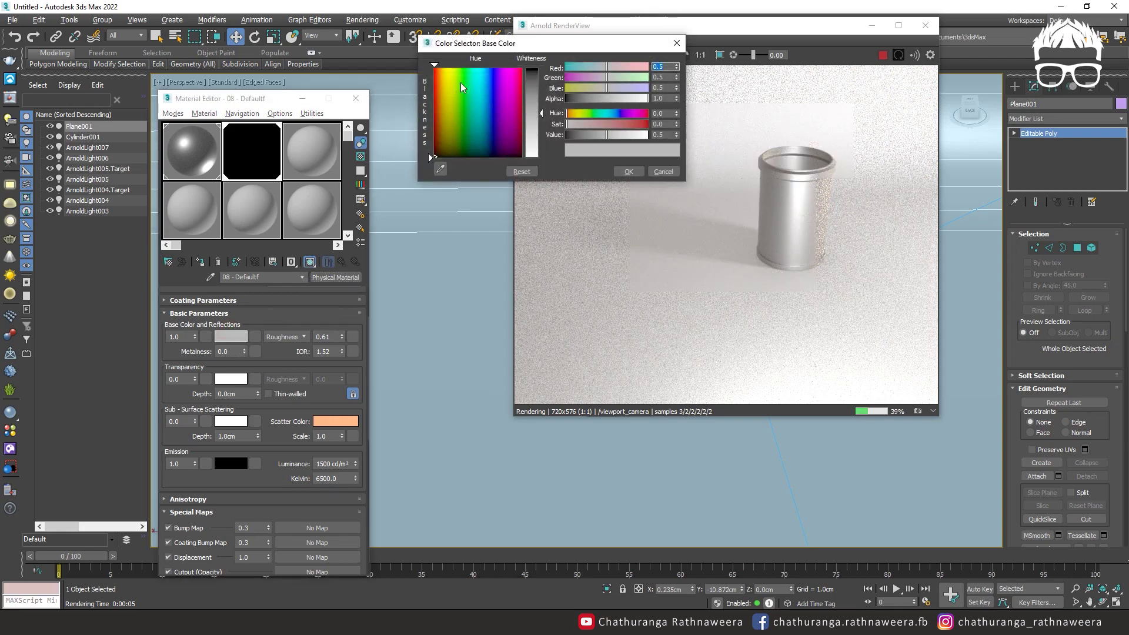
pyautogui.moveTo(461, 82); pyautogui.dragTo(440, 134)
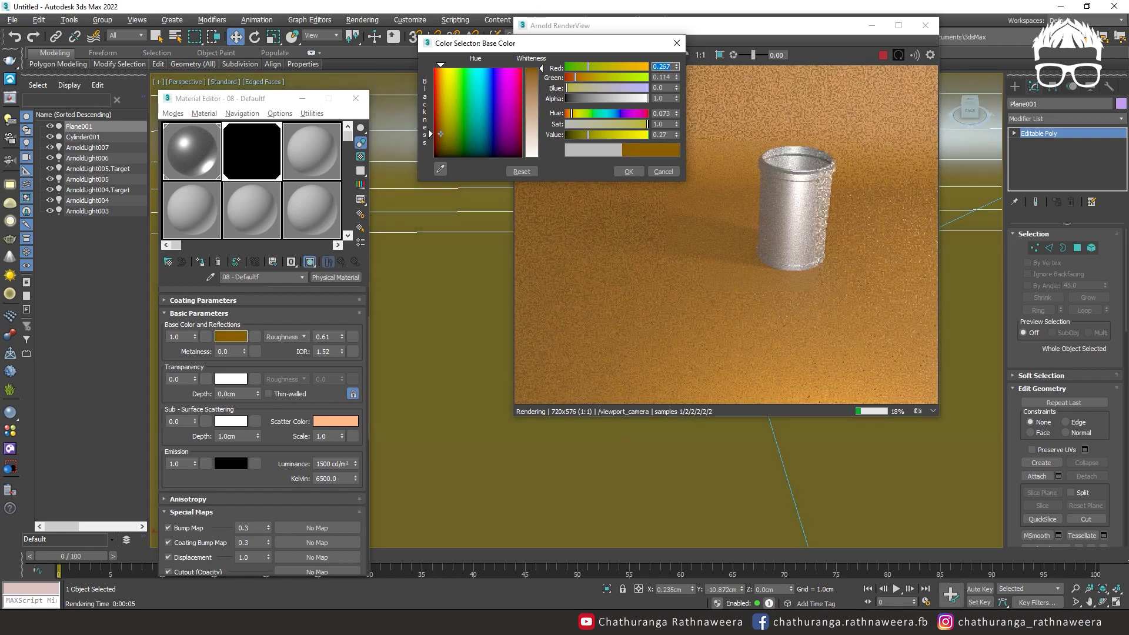
pyautogui.click(514, 157)
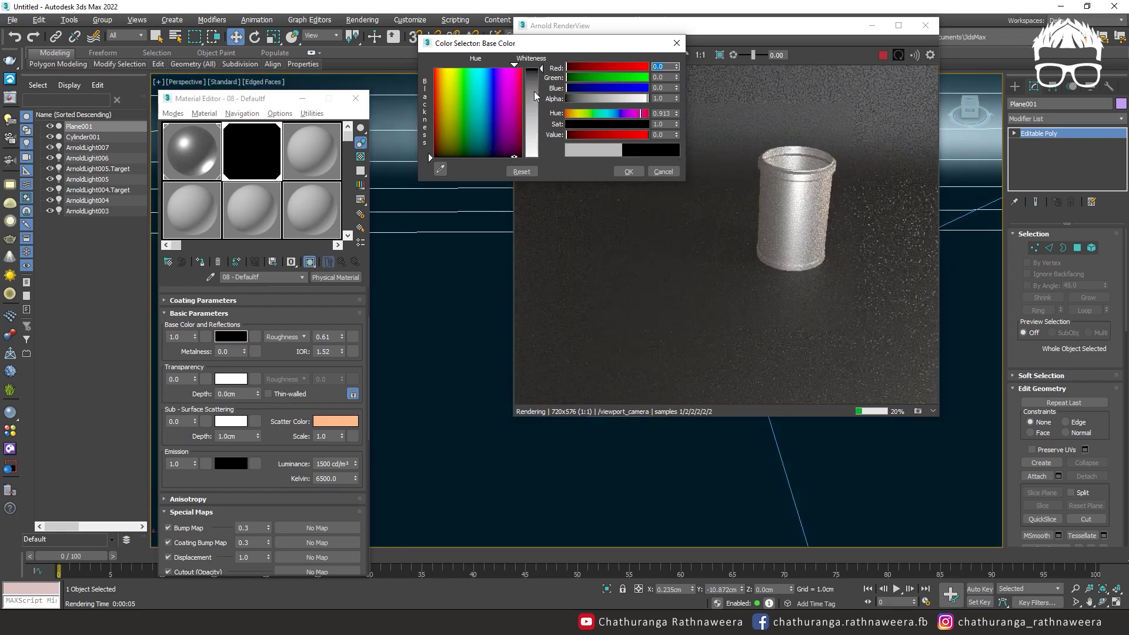
pyautogui.moveTo(534, 95); pyautogui.dragTo(535, 79)
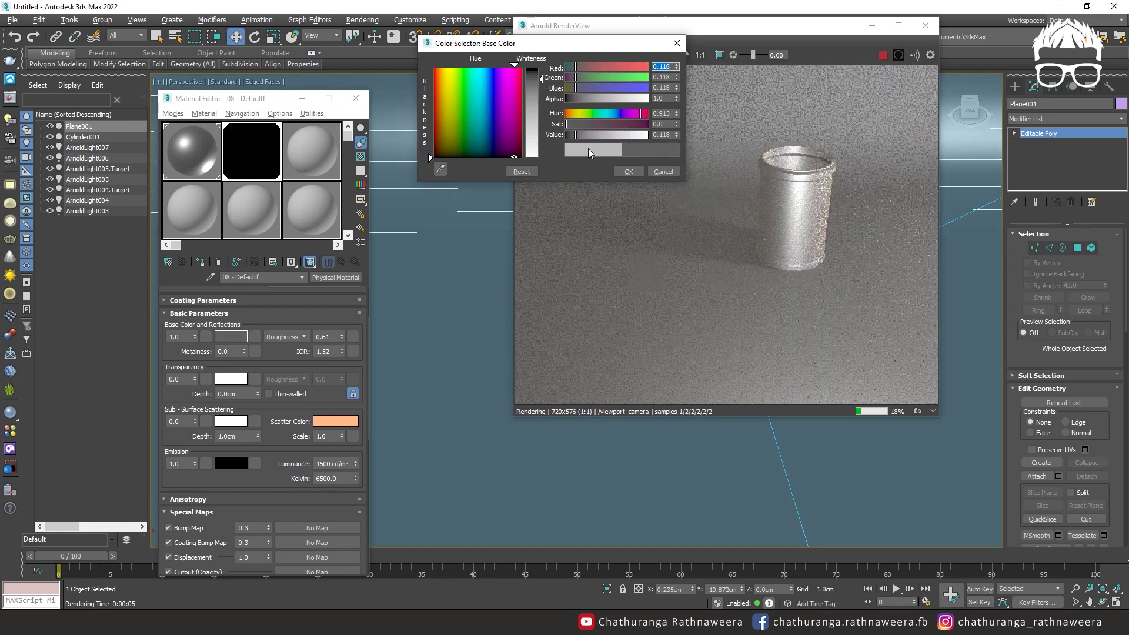
pyautogui.click(629, 171)
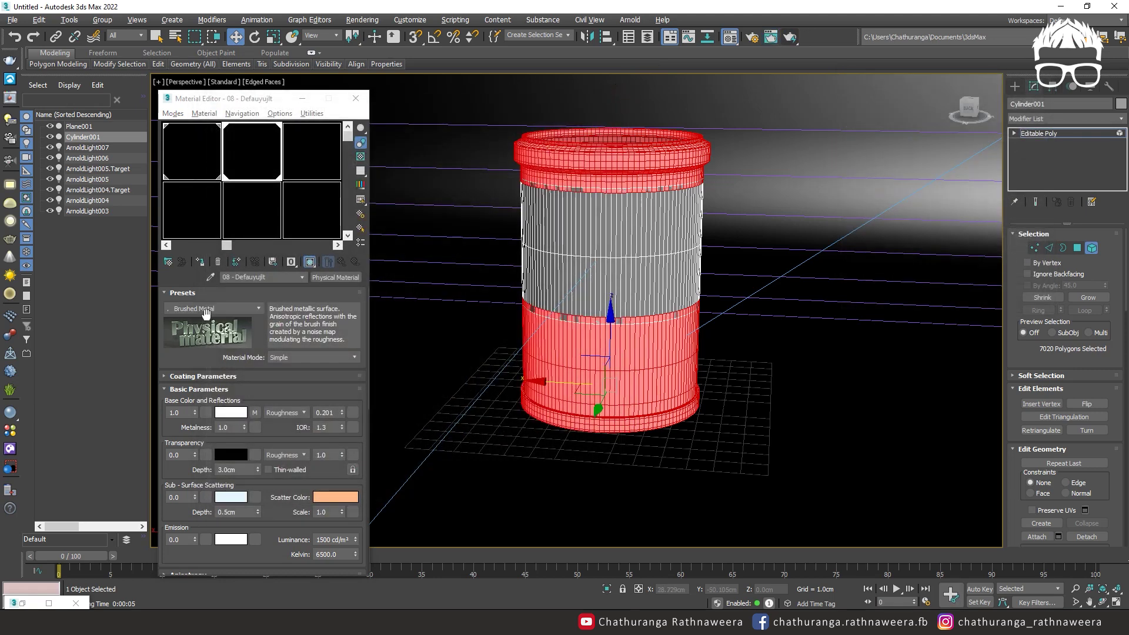
# Step: Apply the Matte Aluminum preset to the selected bands and preview it in a render
pyautogui.click(215, 309)
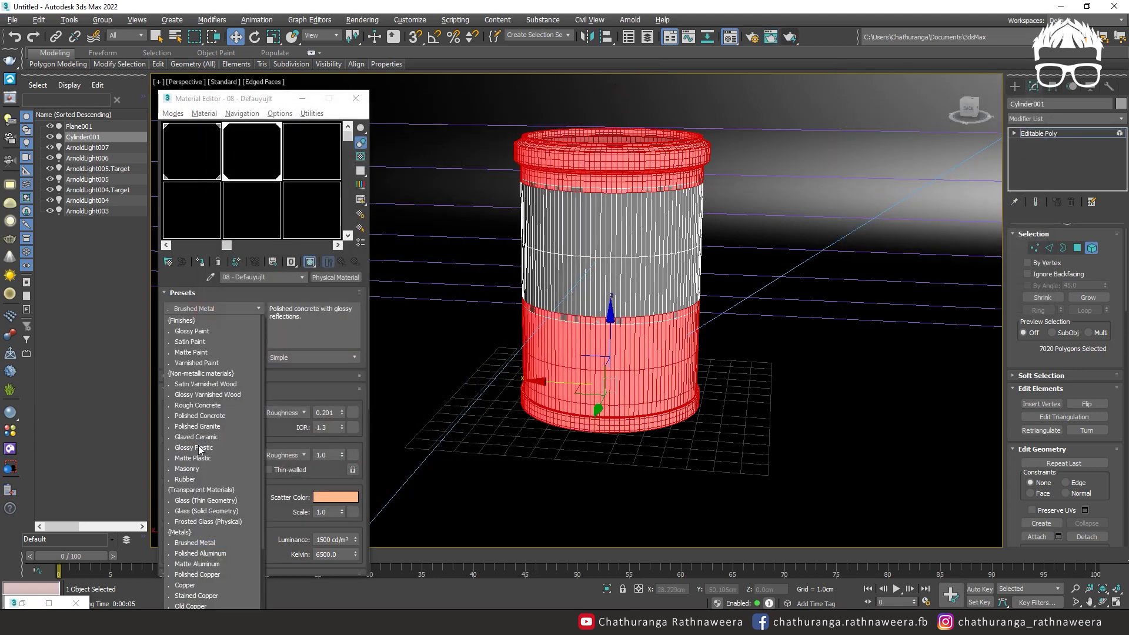
pyautogui.click(197, 564)
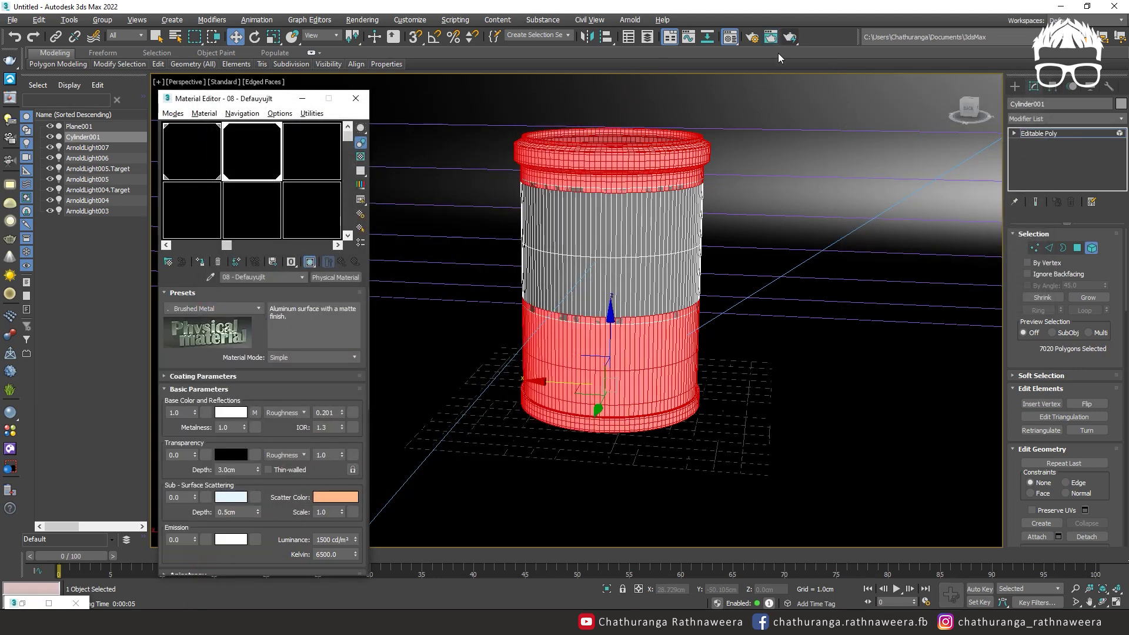
pyautogui.click(790, 37)
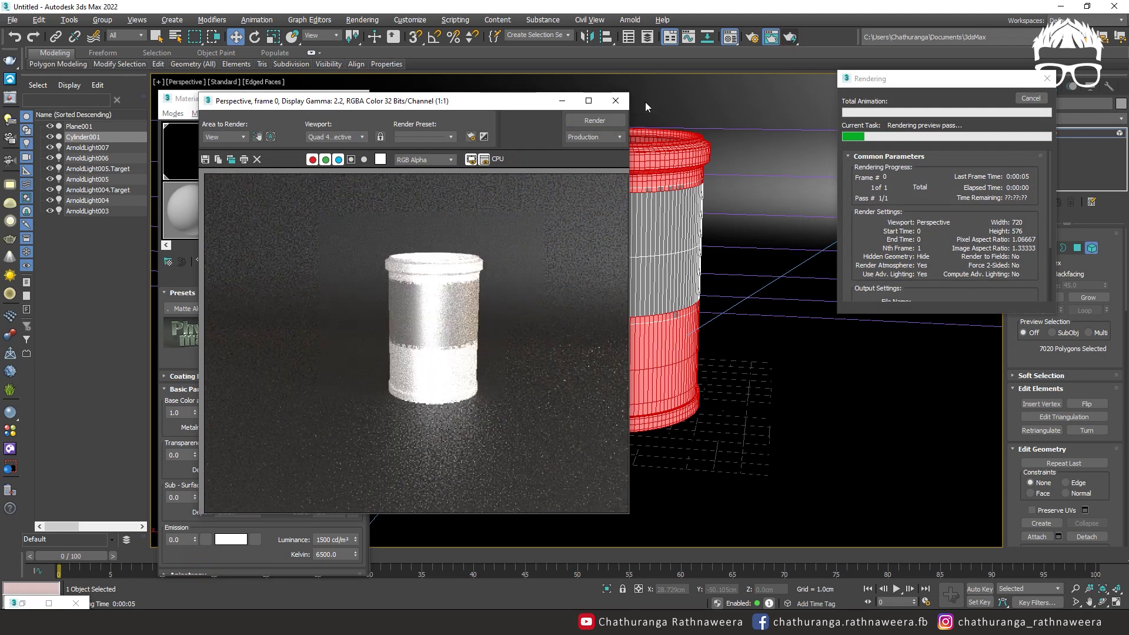
pyautogui.click(616, 100)
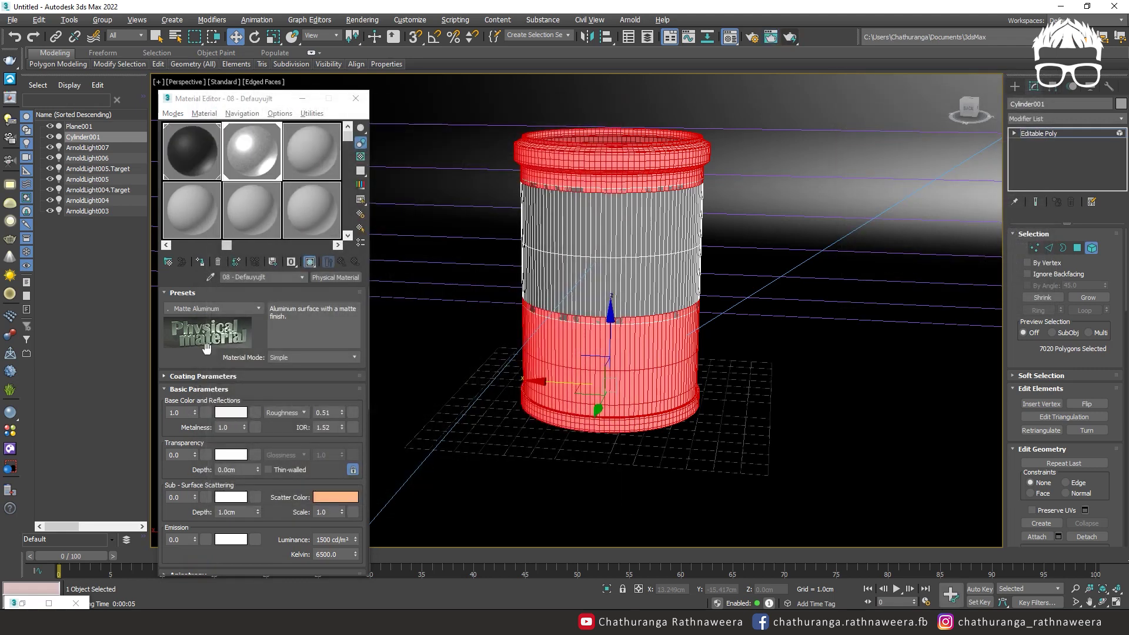
# Step: Switch the bands to the Polished Copper preset and render a close-up of the lower band
pyautogui.click(215, 308)
pyautogui.click(204, 574)
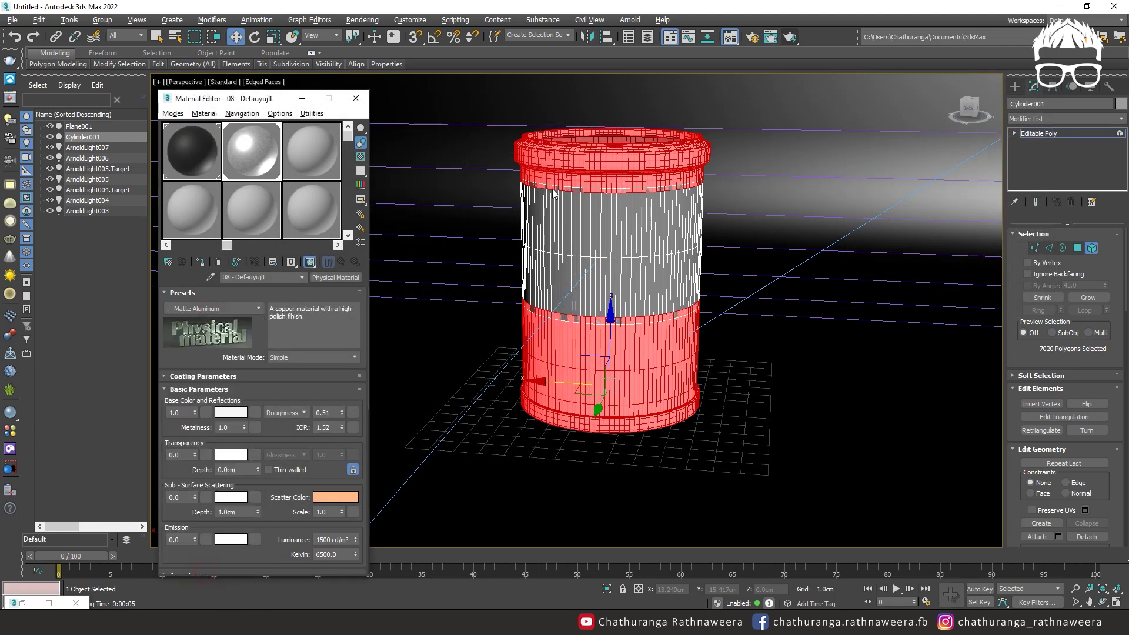
pyautogui.click(792, 39)
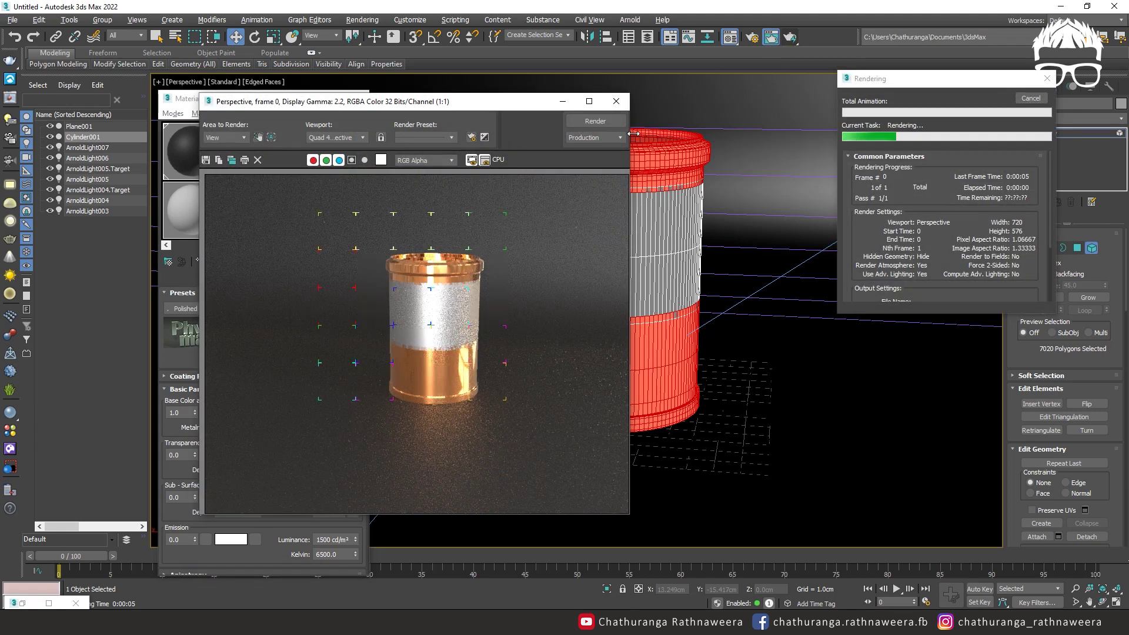
pyautogui.click(616, 102)
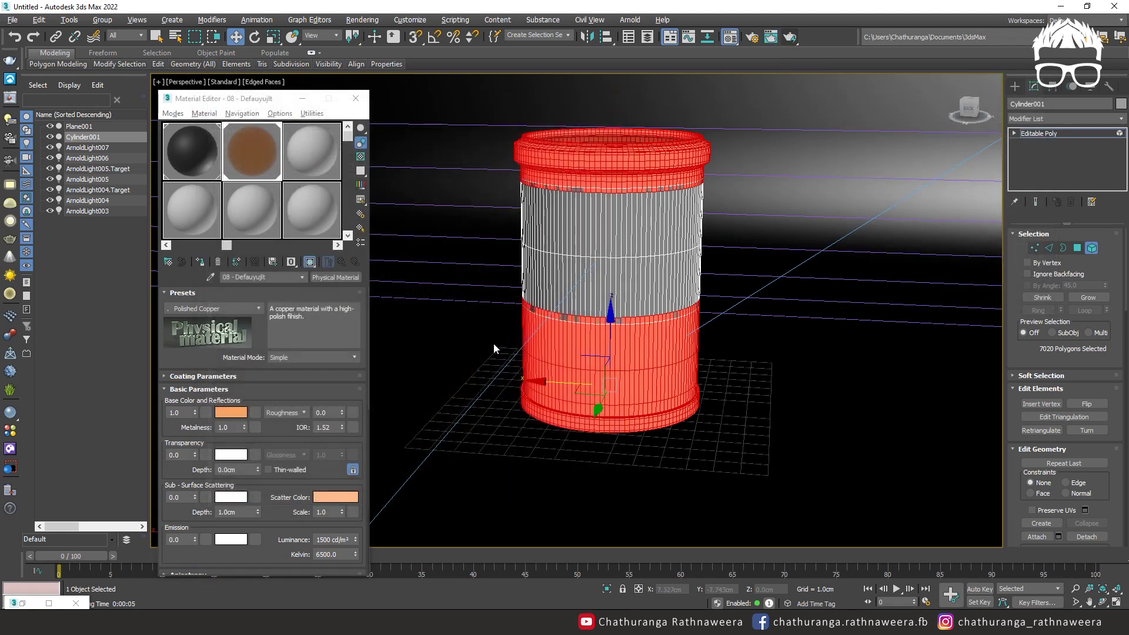
pyautogui.scroll(5, 560, 294)
pyautogui.moveTo(560, 294); pyautogui.dragTo(550, 316, button='middle')
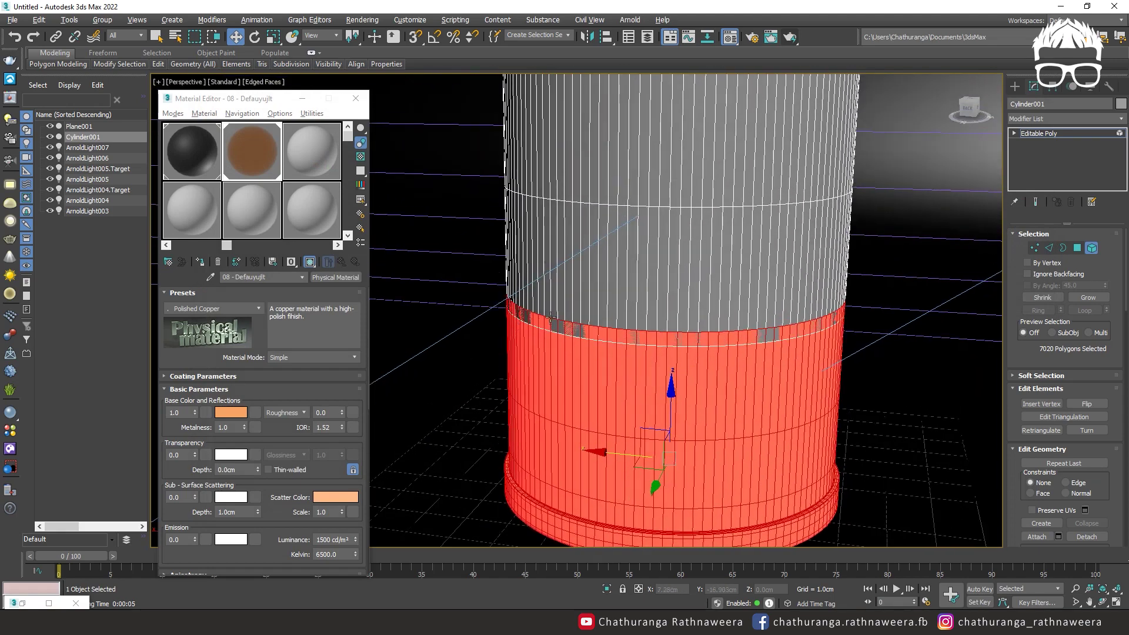
pyautogui.click(791, 37)
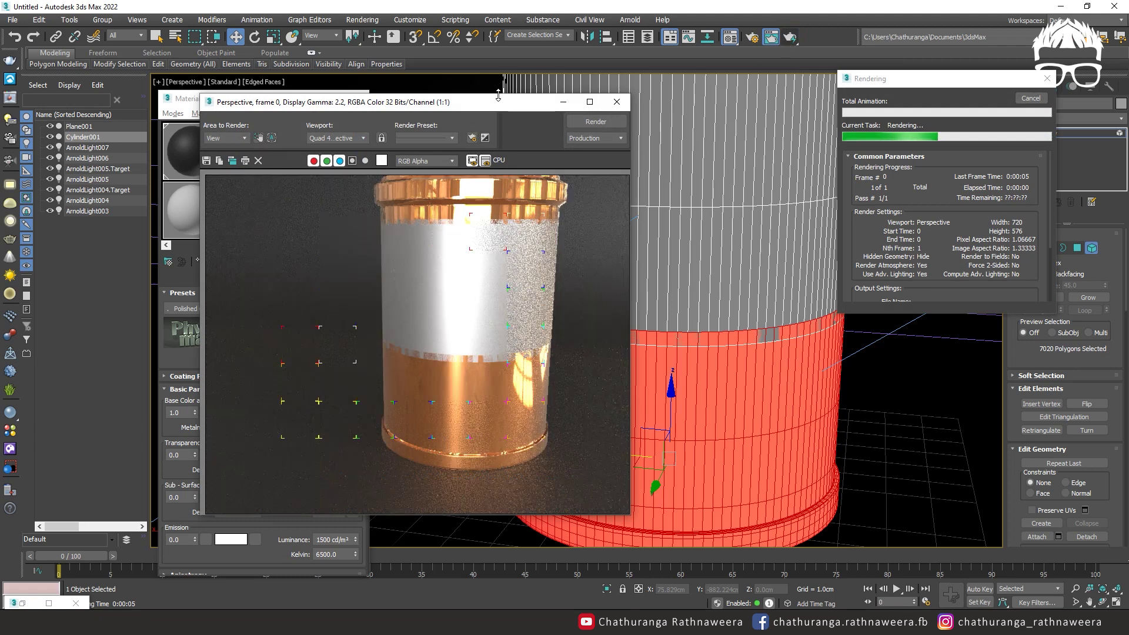
# Step: Try a 0.286 grey base colour on the copper material and re-render to compare
pyautogui.moveTo(491, 101); pyautogui.dragTo(815, 77)
pyautogui.click(235, 417)
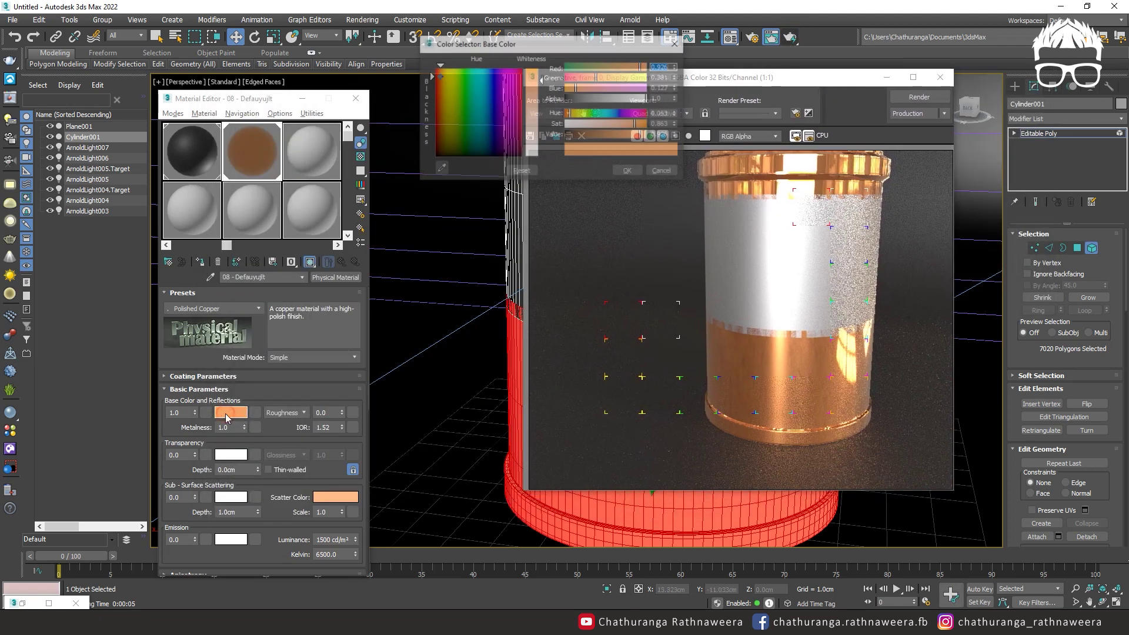
pyautogui.click(533, 70)
pyautogui.moveTo(531, 68); pyautogui.dragTo(532, 83)
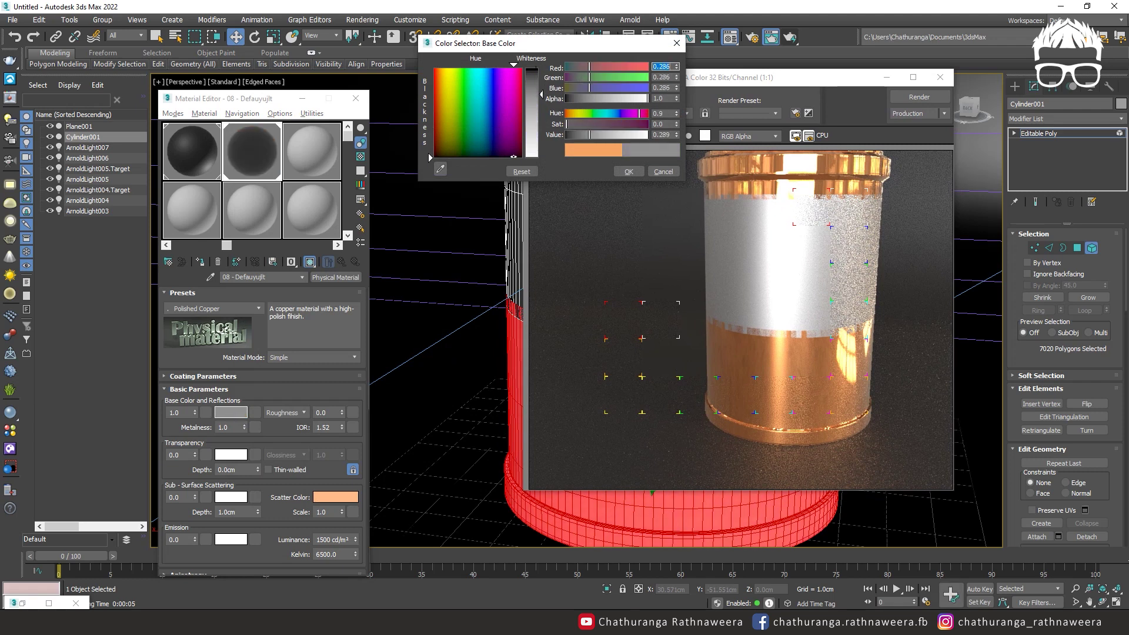
pyautogui.click(906, 97)
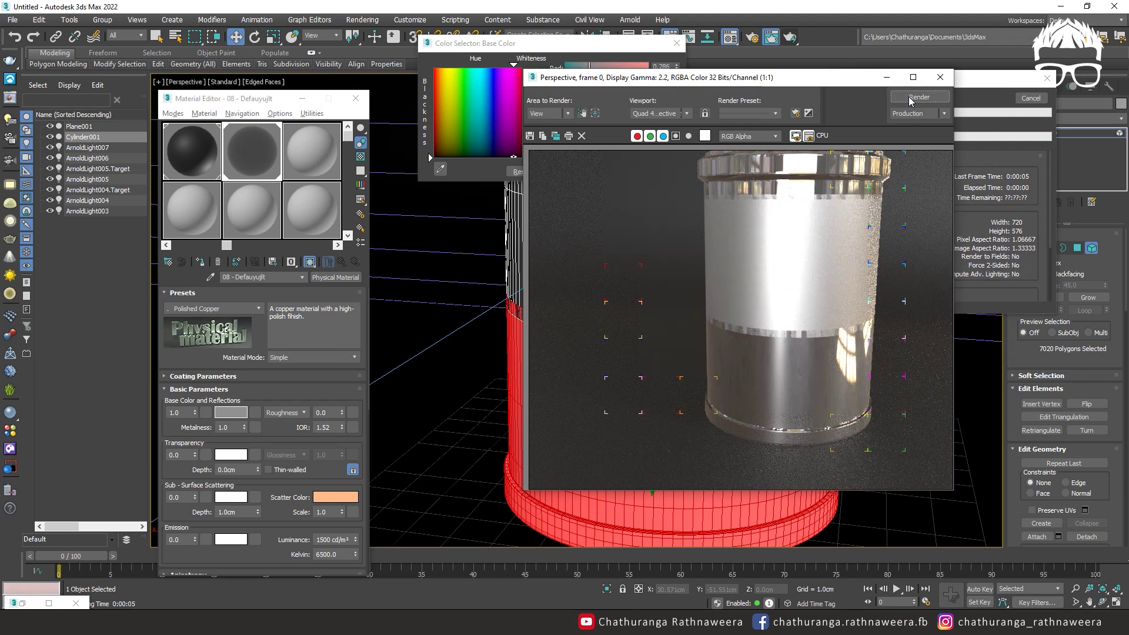
# Step: Discard the grey to keep copper orange, then copy the copper material into a spare slot
pyautogui.click(939, 78)
pyautogui.click(676, 44)
pyautogui.moveTo(735, 155)
pyautogui.mouseDown(button='middle')
pyautogui.moveTo(724, 250)
pyautogui.moveTo(711, 239)
pyautogui.moveTo(739, 237)
pyautogui.mouseUp(button='middle')
pyautogui.moveTo(253, 154); pyautogui.dragTo(304, 158)
# Step: Assign the copper copy, renamed '08 - Defauffyujlt', to the 240-polygon band, then view the steel dustbin photo
pyautogui.click(622, 191)
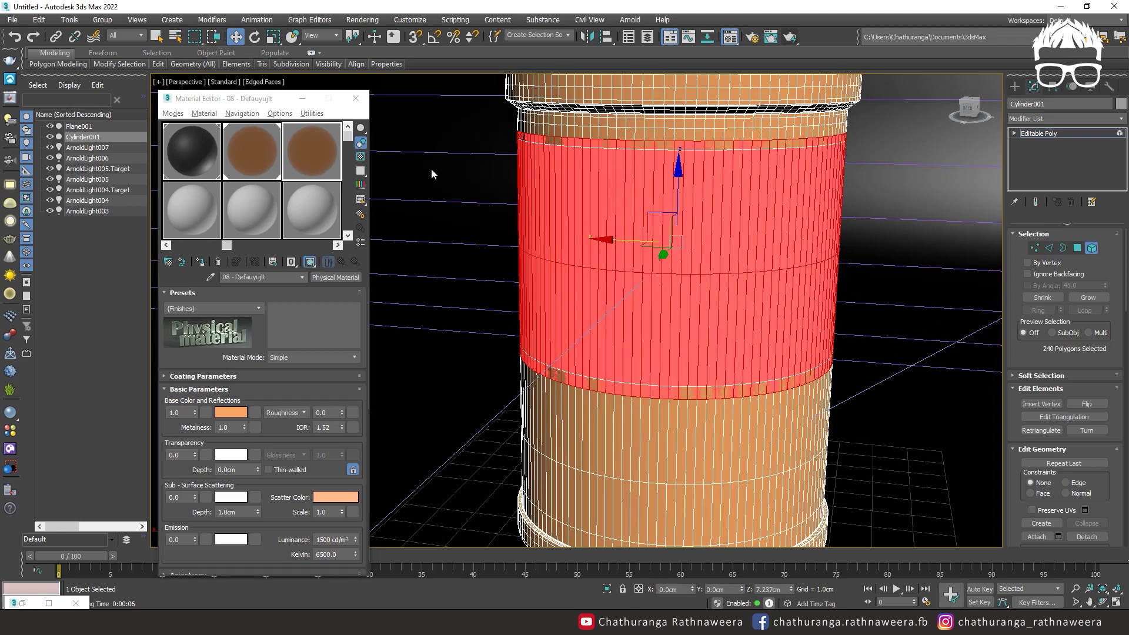
pyautogui.click(200, 262)
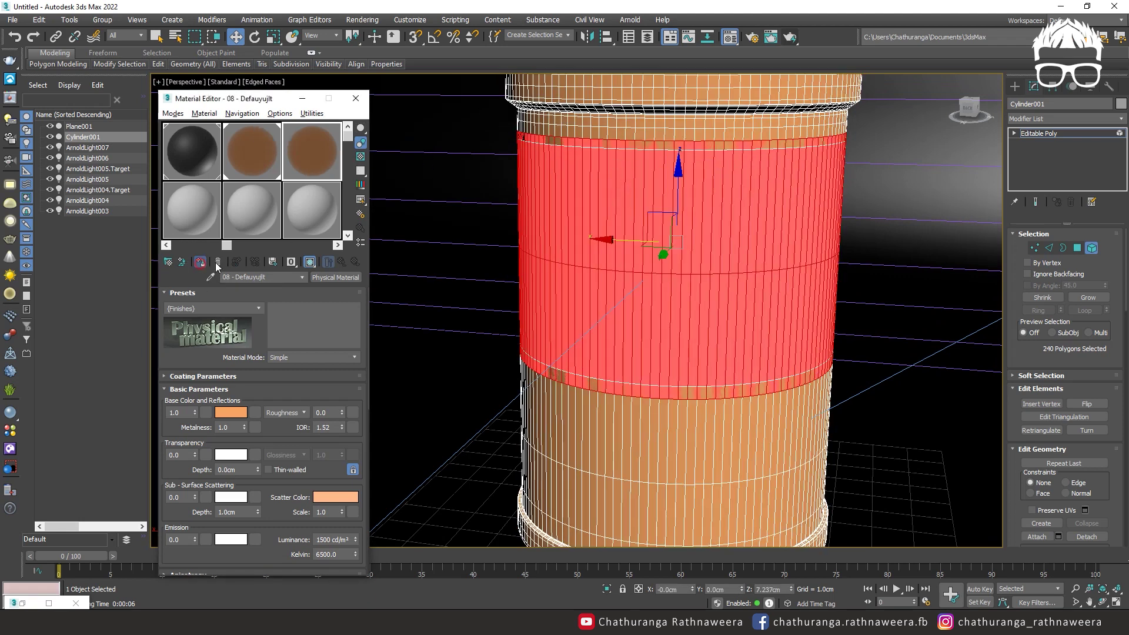
pyautogui.click(493, 304)
pyautogui.click(517, 330)
pyautogui.write('ffyujlt')
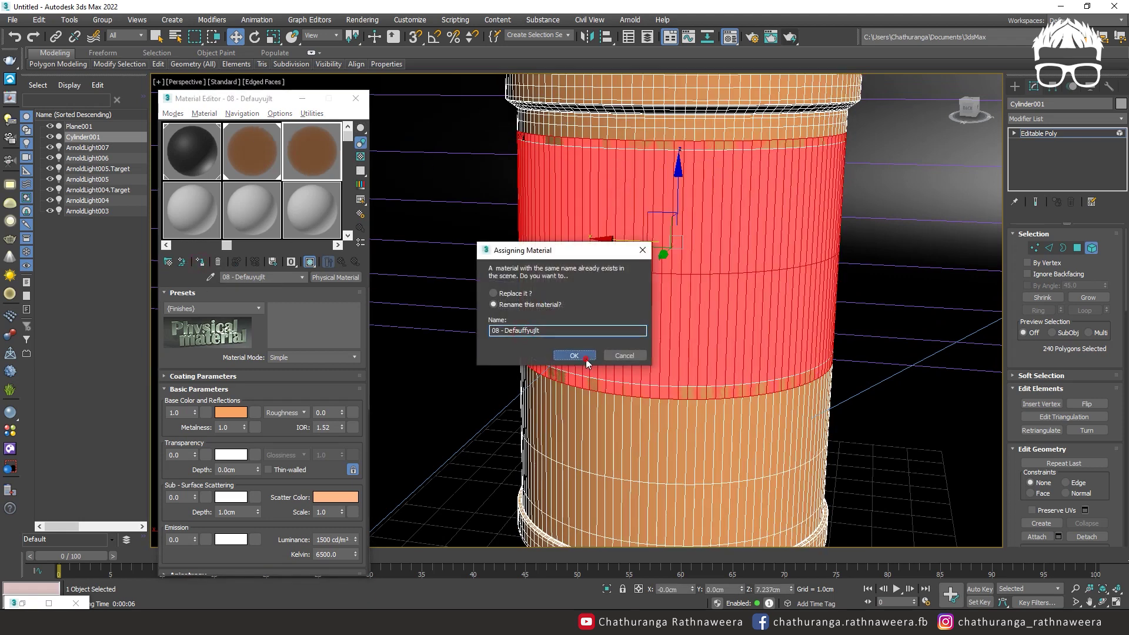
pyautogui.click(574, 355)
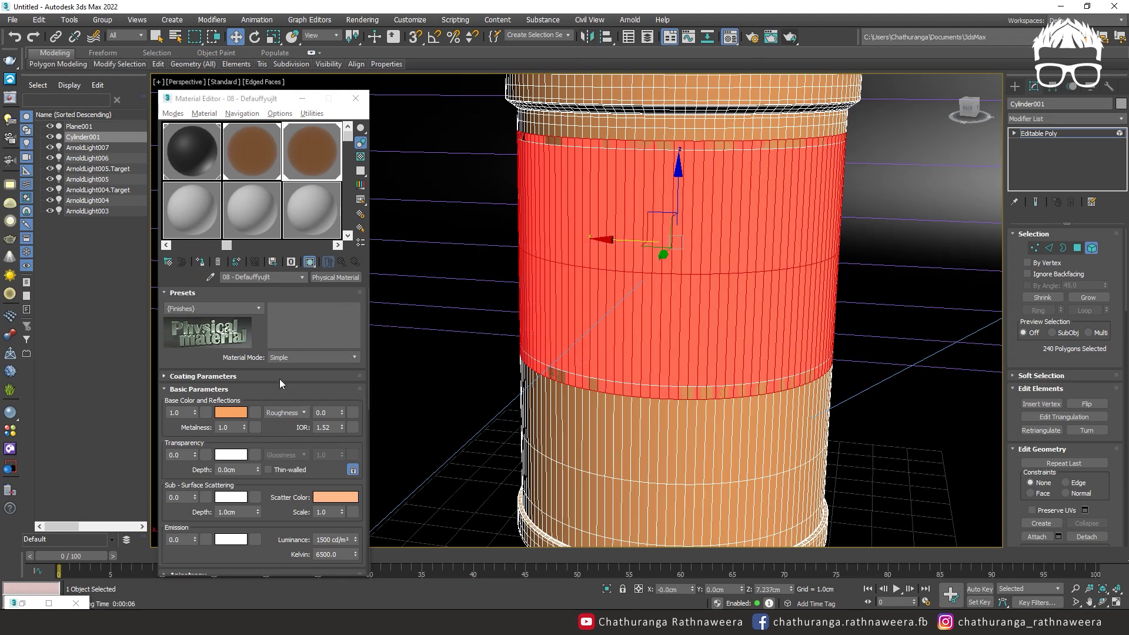
pyautogui.scroll(-2, 217, 356)
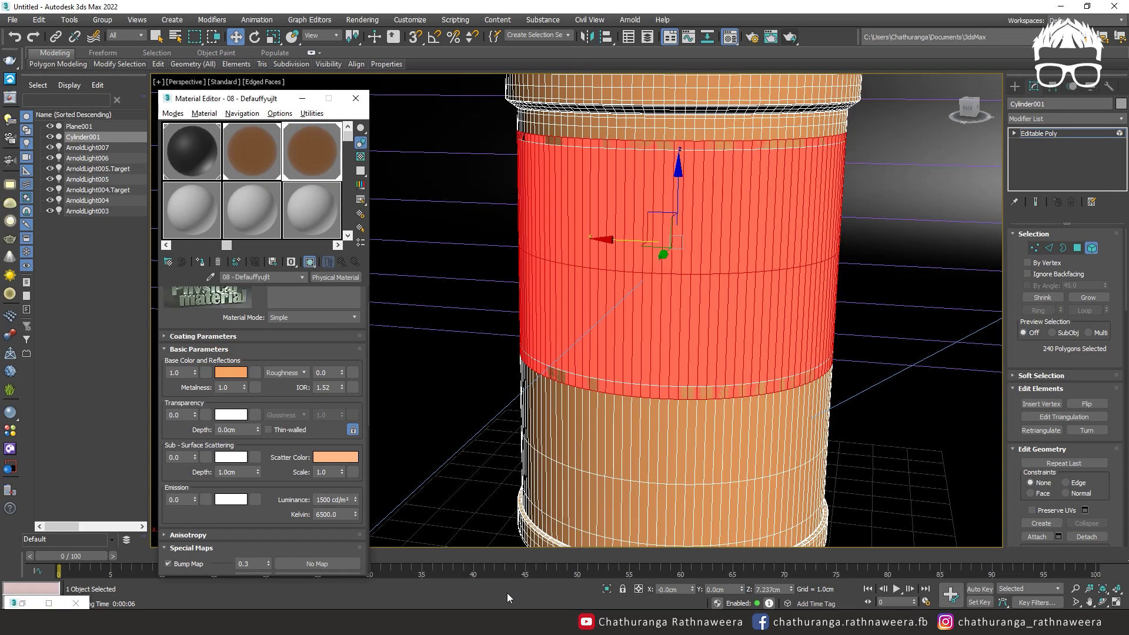
pyautogui.click(654, 622)
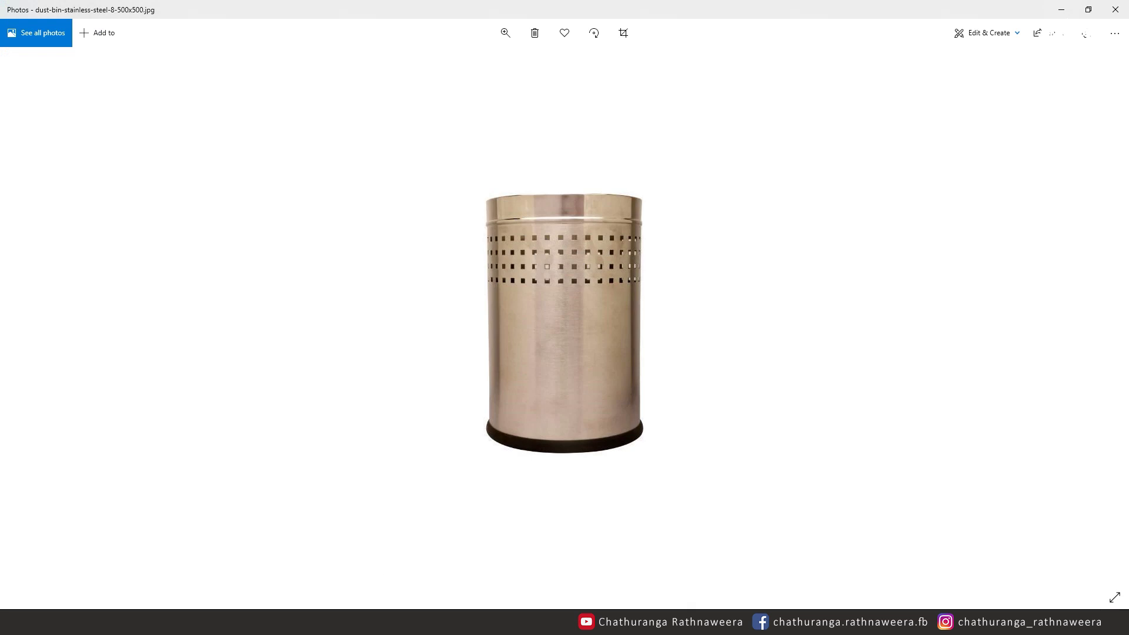
# Step: View the hexagon pattern image Black and White.jpg in Photos, then close it
pyautogui.hotkey('alt', 'Tab')
pyautogui.doubleClick(176, 144)
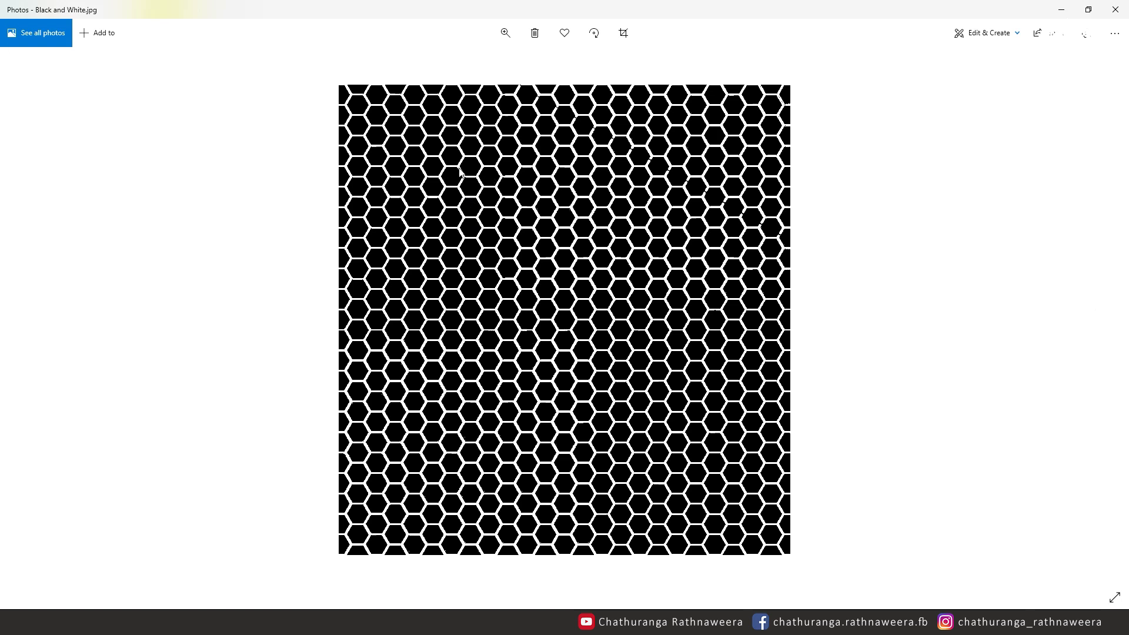
pyautogui.click(1116, 9)
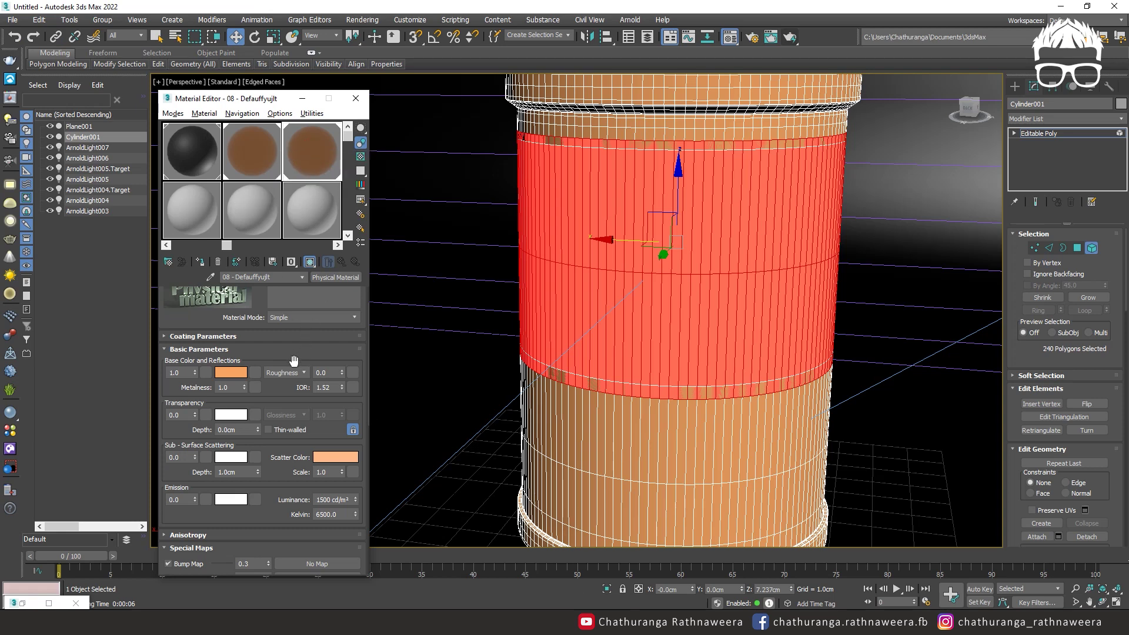
# Step: Assign a Bitmap of Black and White.jpg to the material's Cutout (Opacity) map
pyautogui.scroll(-3, 296, 360)
pyautogui.moveTo(246, 455); pyautogui.dragTo(258, 336)
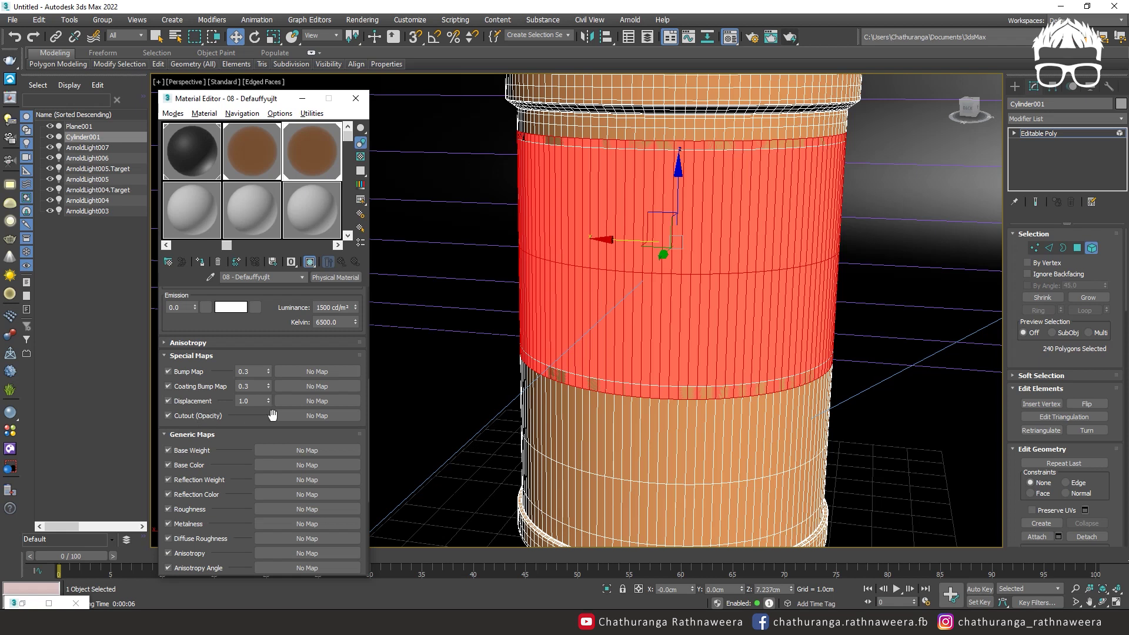
pyautogui.click(312, 416)
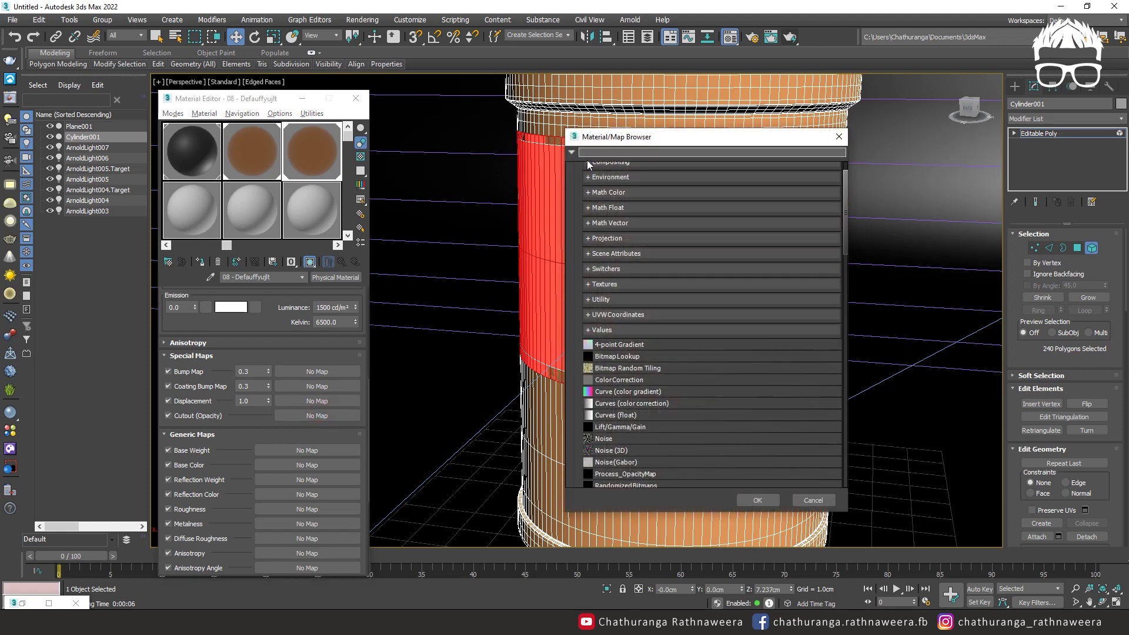
pyautogui.write('bit')
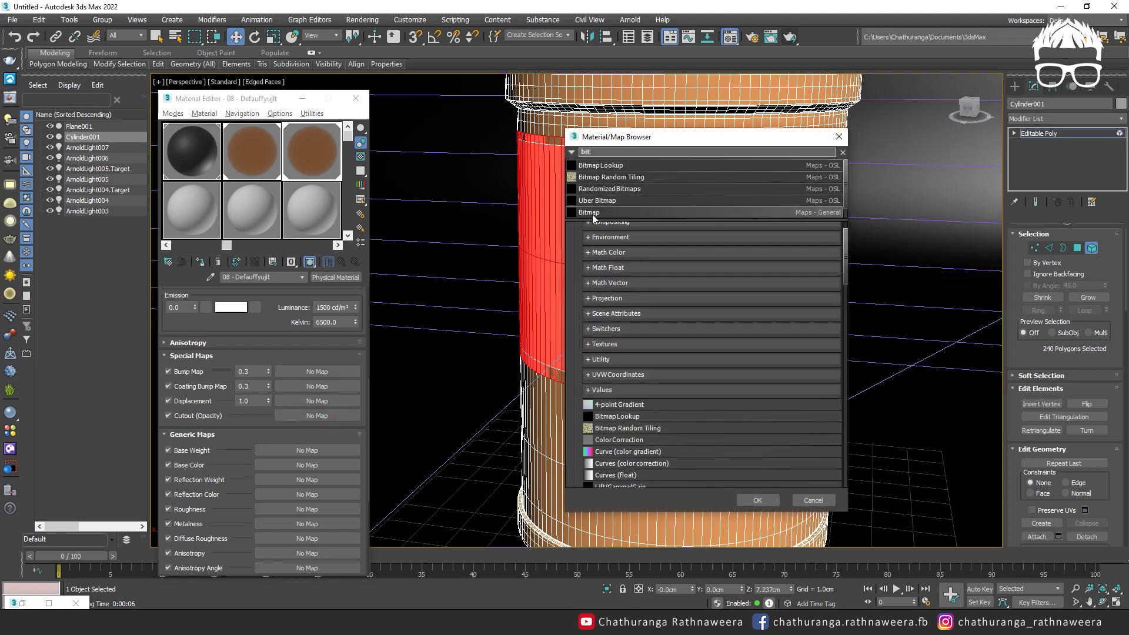
pyautogui.click(755, 500)
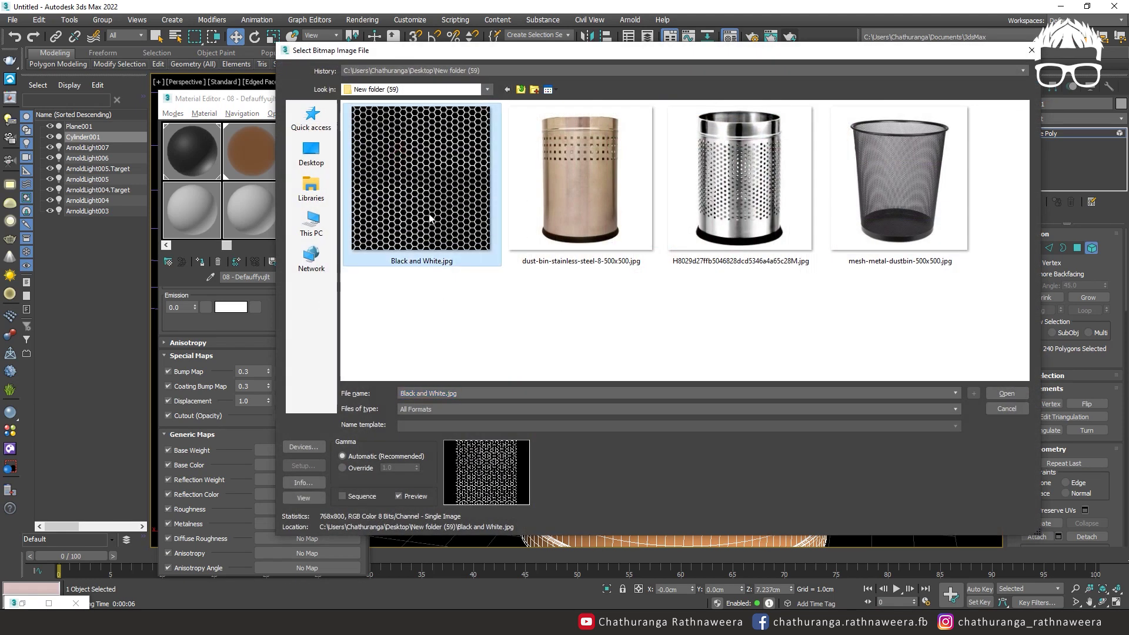
pyautogui.click(991, 392)
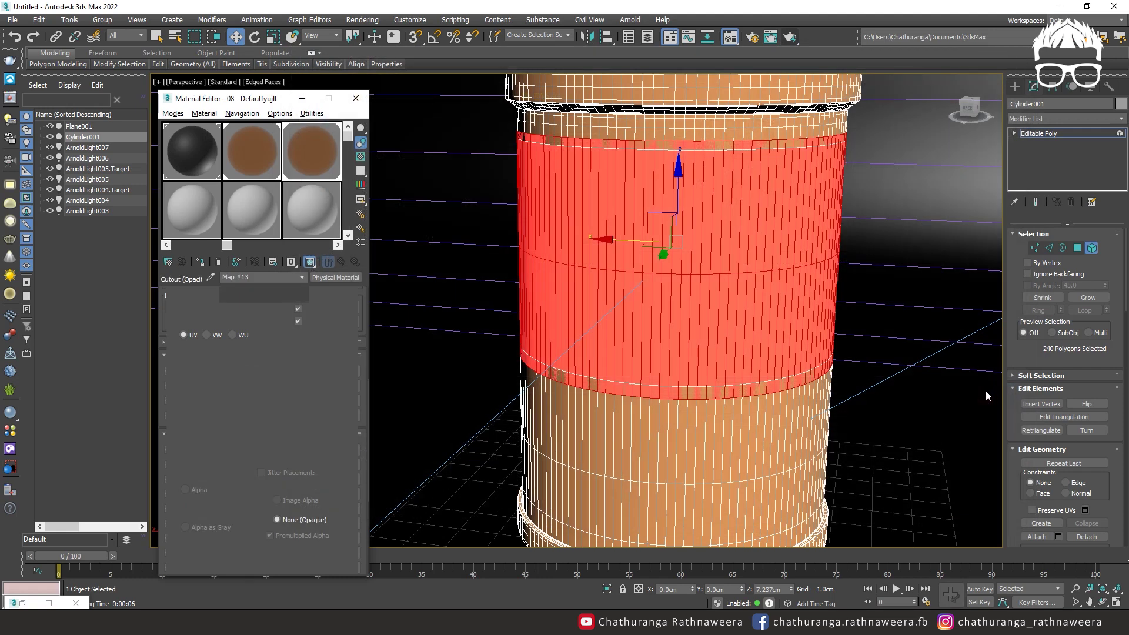
# Step: Preview the hexagon map enlarged and test-render the perforated bin
pyautogui.doubleClick(318, 150)
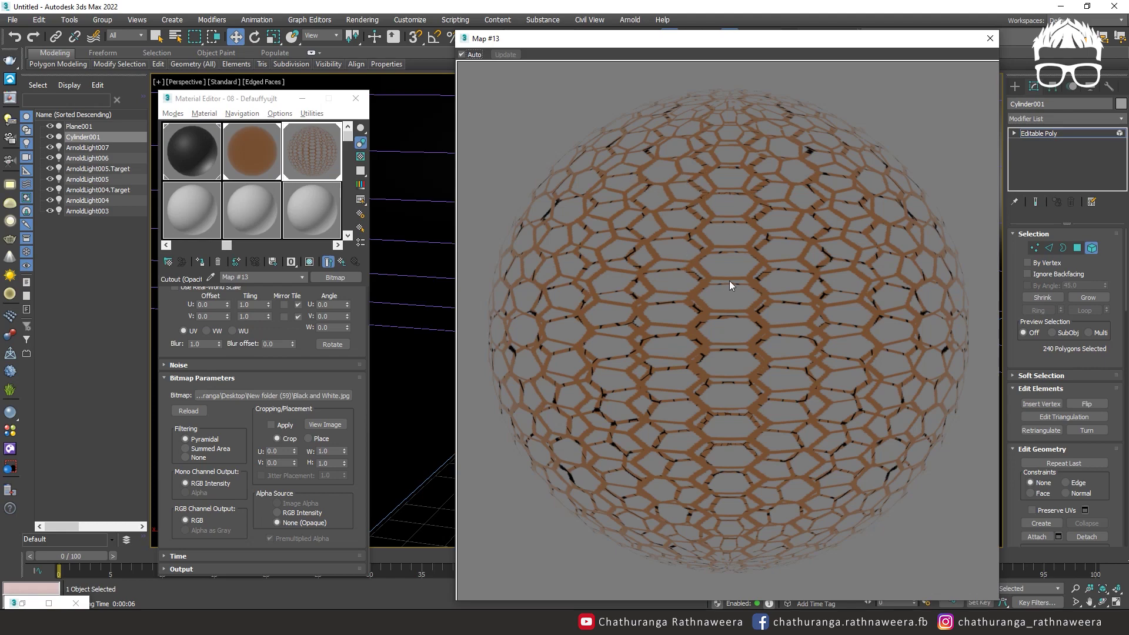
pyautogui.click(989, 40)
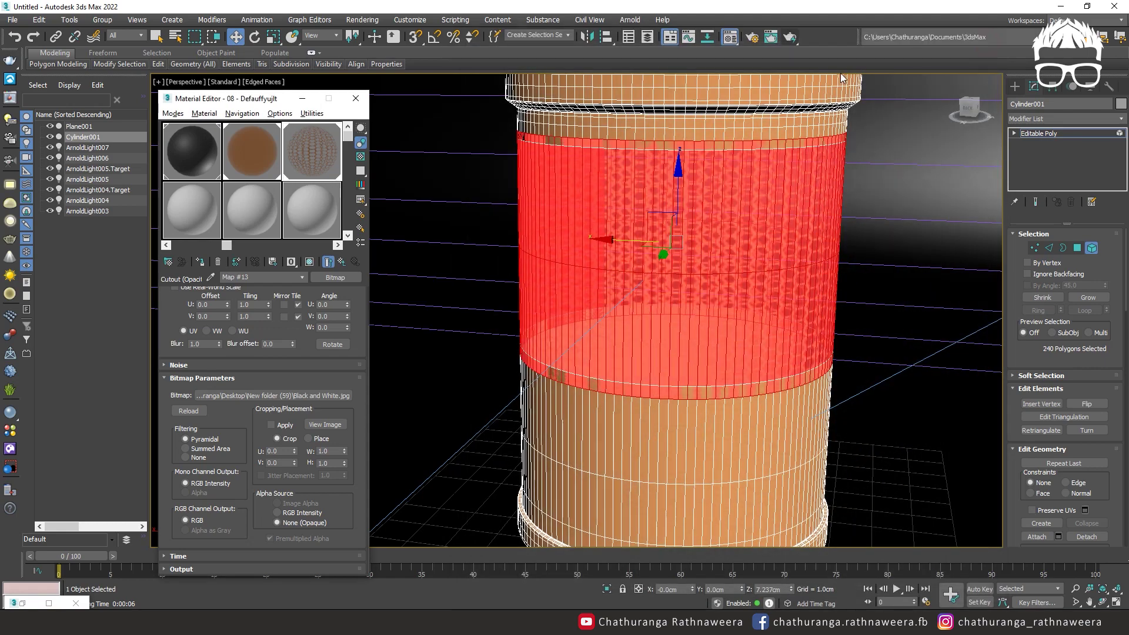
pyautogui.click(789, 37)
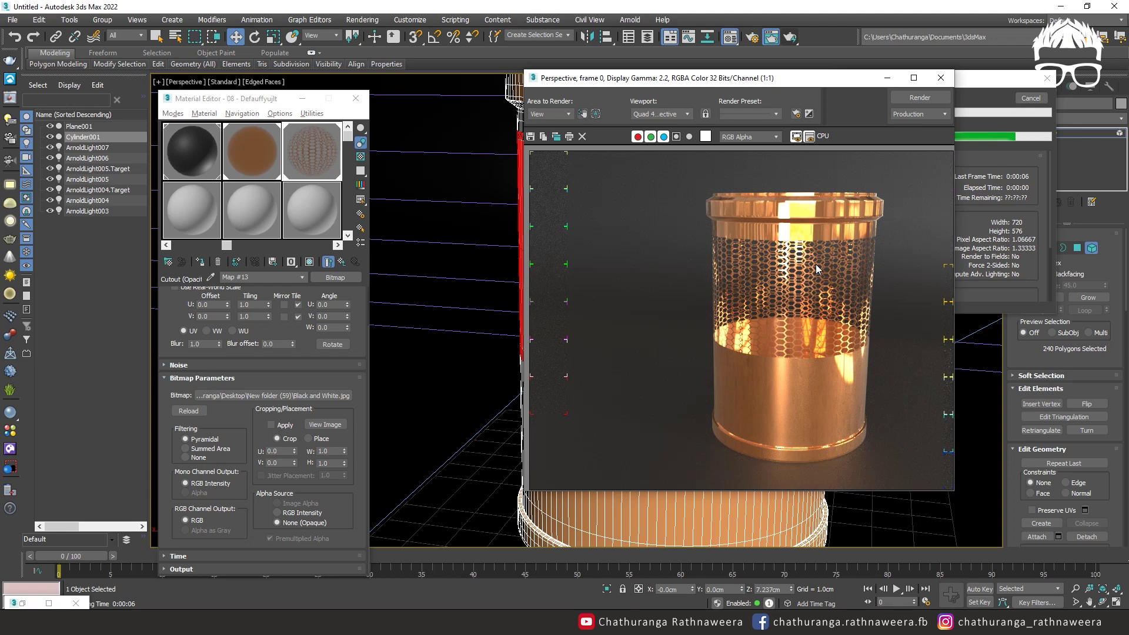
pyautogui.click(941, 77)
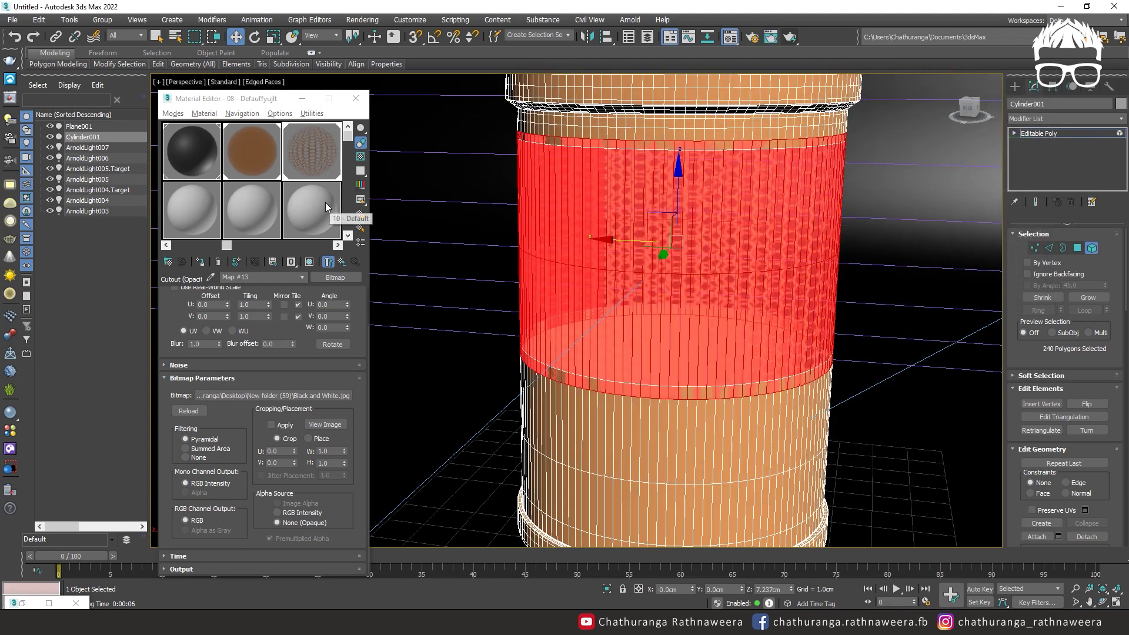
# Step: Darken the plain copper material's base colour to near-black grey
pyautogui.click(255, 162)
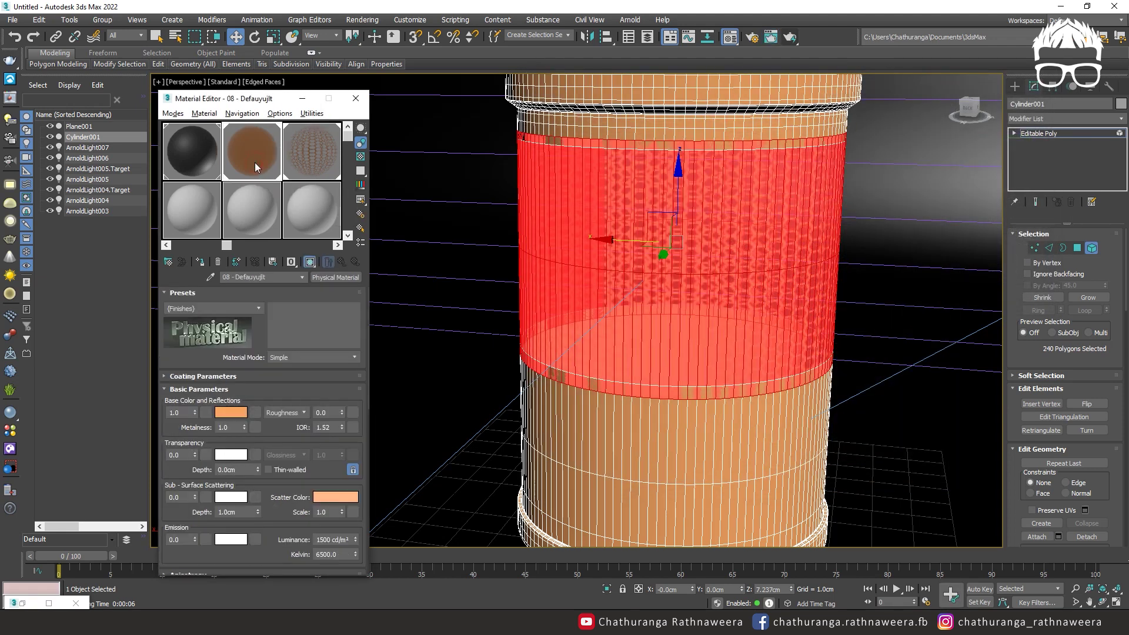
pyautogui.click(230, 413)
pyautogui.moveTo(504, 146); pyautogui.dragTo(561, 179)
pyautogui.click(641, 172)
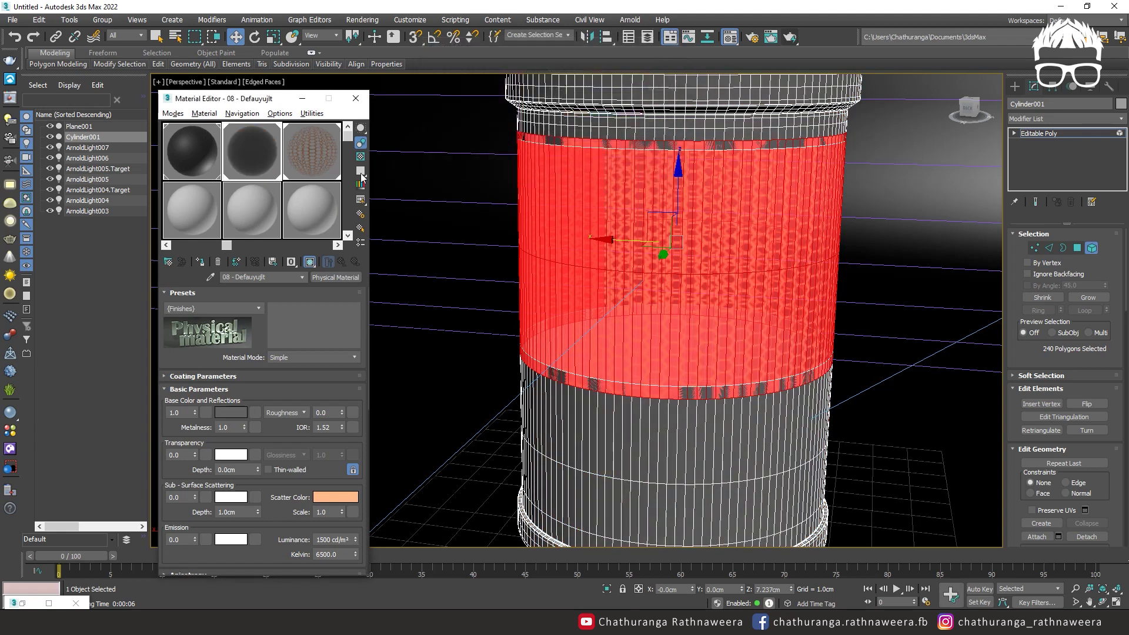
# Step: Set the perforated band material's base colour to dark grey (0.125)
pyautogui.click(328, 157)
pyautogui.click(341, 264)
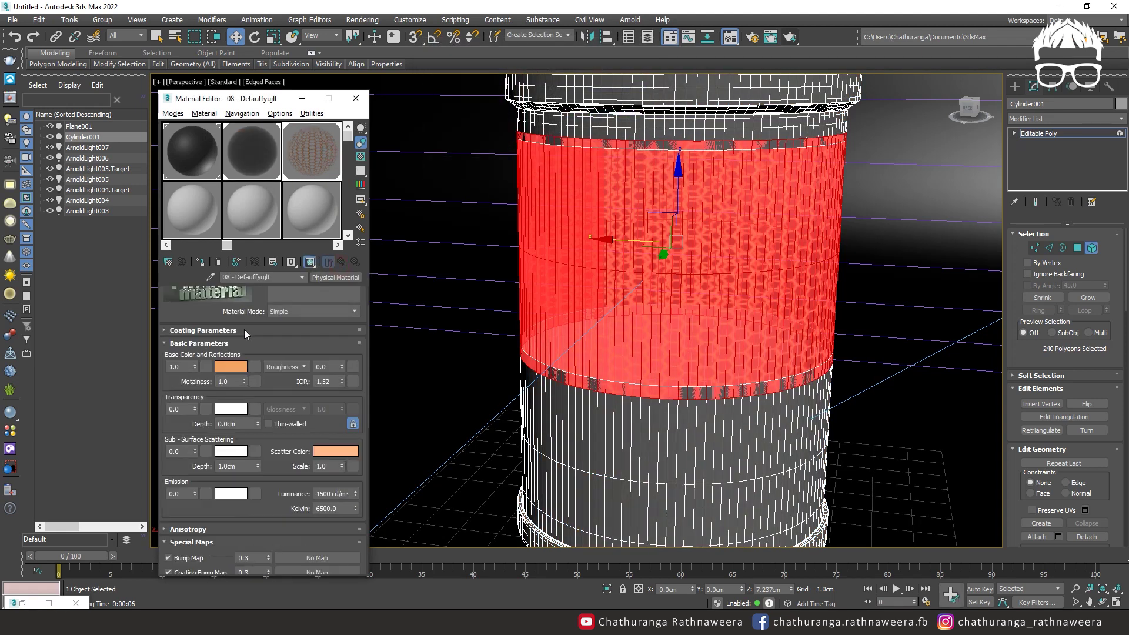
pyautogui.click(238, 365)
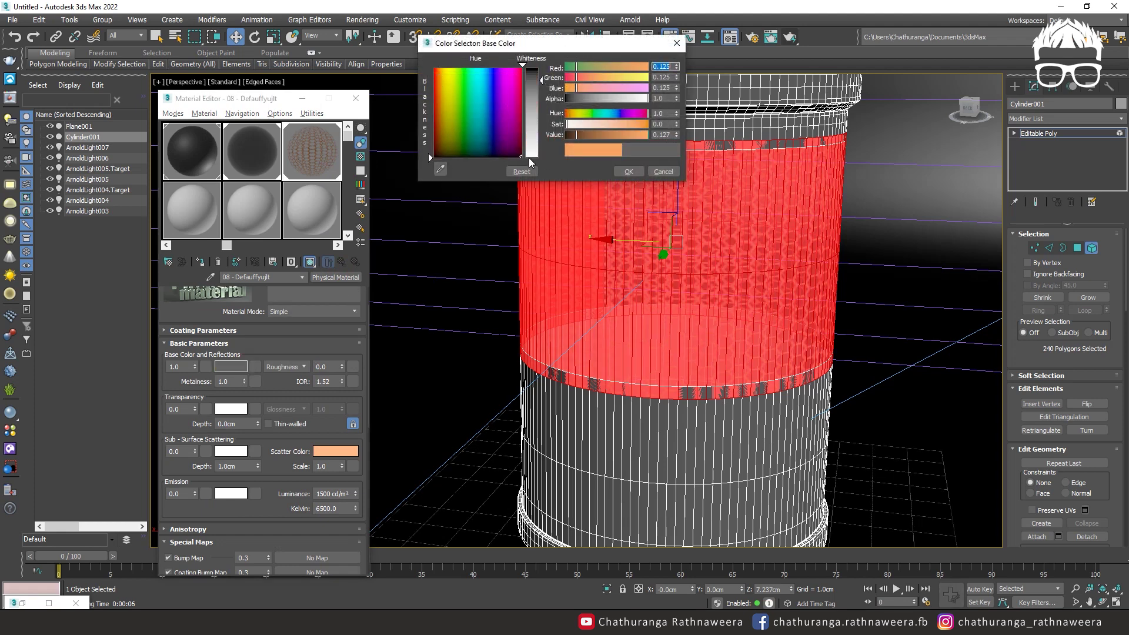
pyautogui.click(629, 172)
# Step: Test-render the darker chrome bin, cancelling the second studio-backdrop render
pyautogui.click(789, 38)
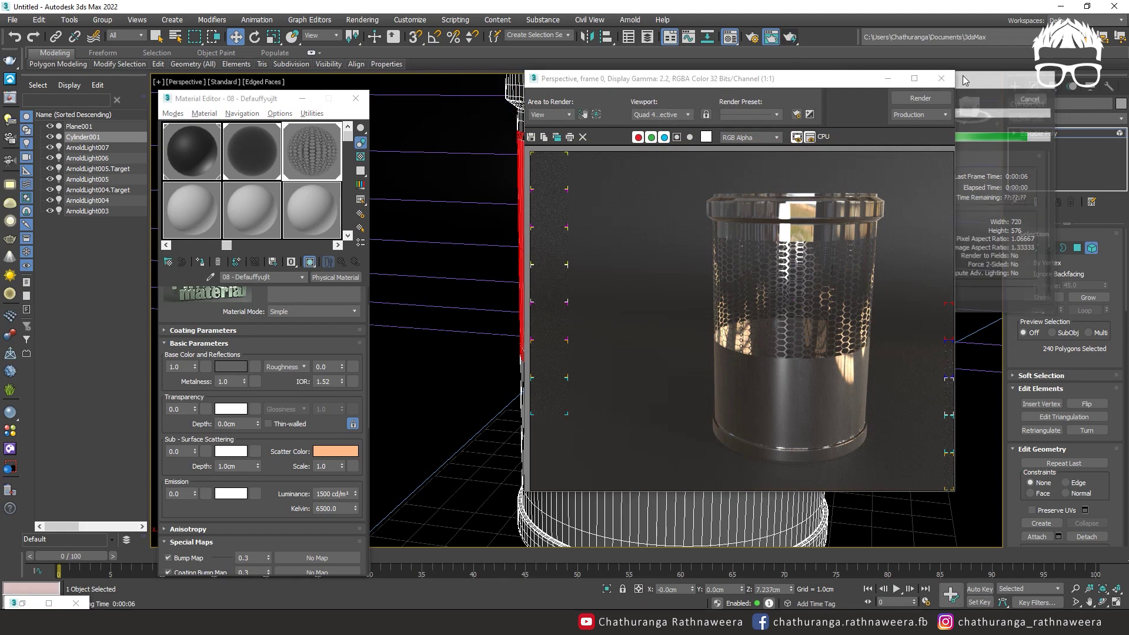
pyautogui.click(941, 79)
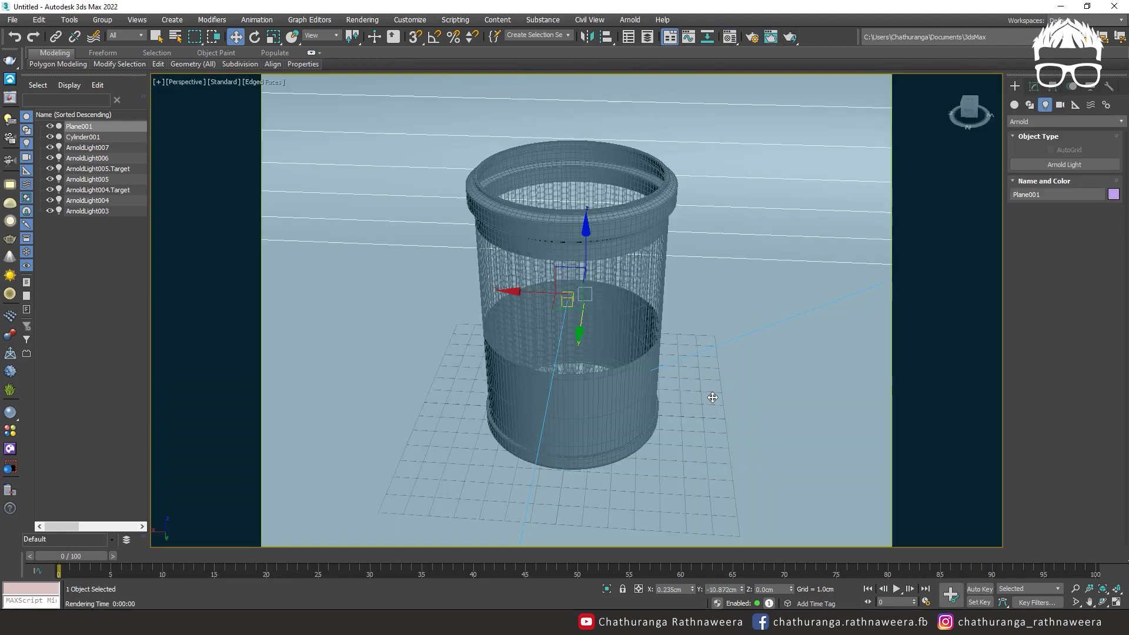
pyautogui.hotkey('shift', 'q')
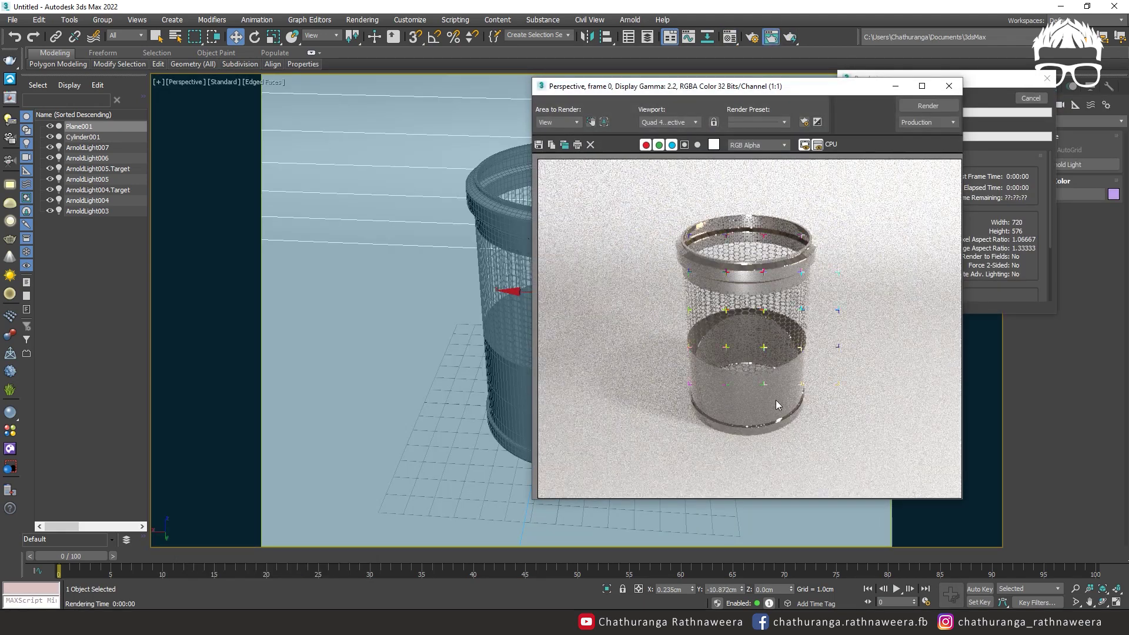
pyautogui.click(1021, 98)
# Step: Zoom in on the bin's top rim and render the current view
pyautogui.click(949, 87)
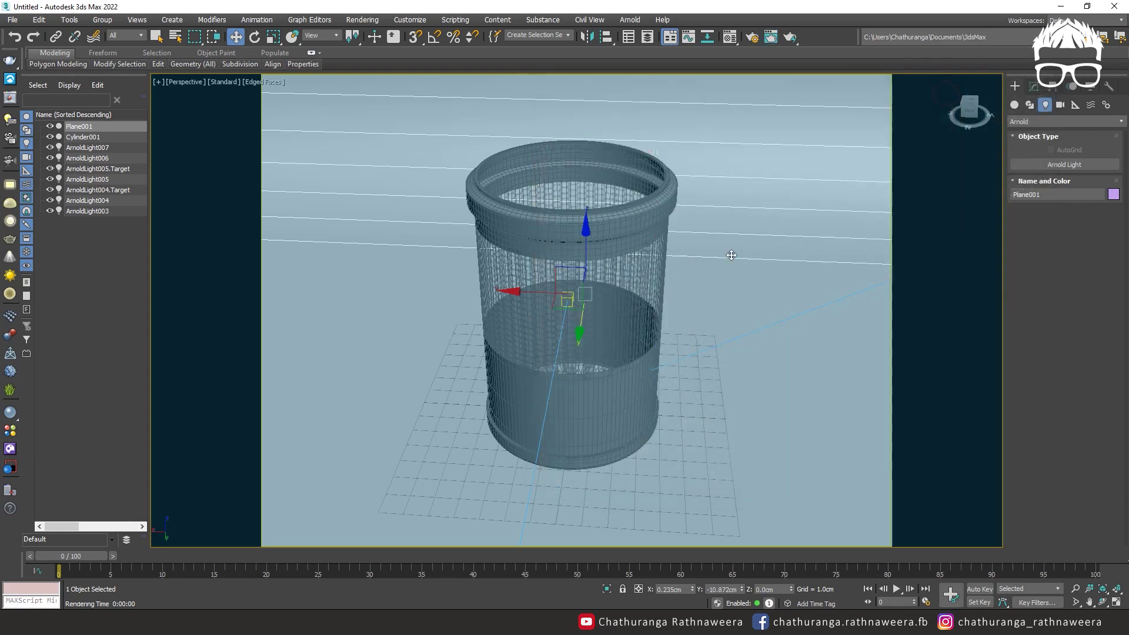
pyautogui.scroll(6, 708, 274)
pyautogui.moveTo(708, 273); pyautogui.dragTo(785, 269, button='middle')
pyautogui.hotkey('shift', 'q')
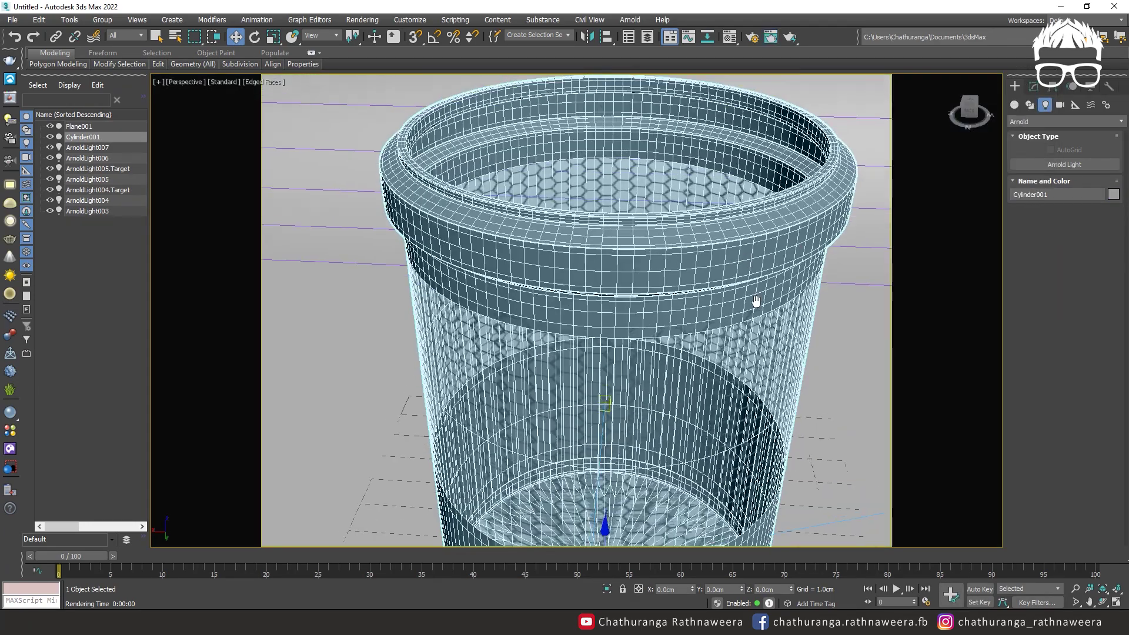
# Step: Add a Shell modifier to the cylinder with a thin inner amount of about 0.019cm
pyautogui.click(1035, 87)
pyautogui.click(1057, 120)
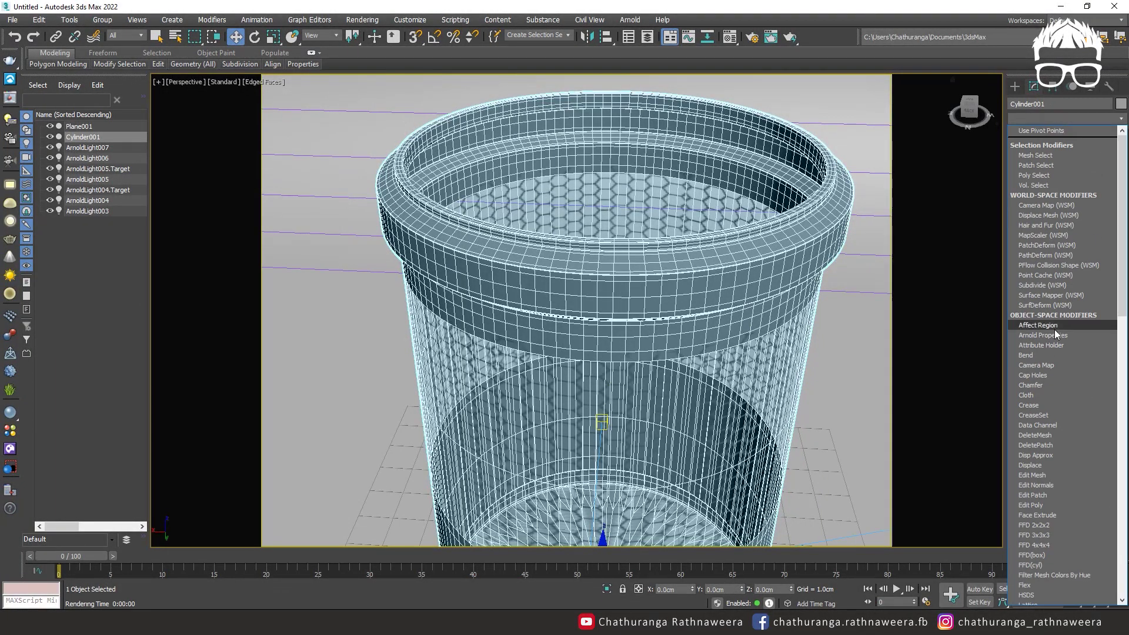
pyautogui.write('s')
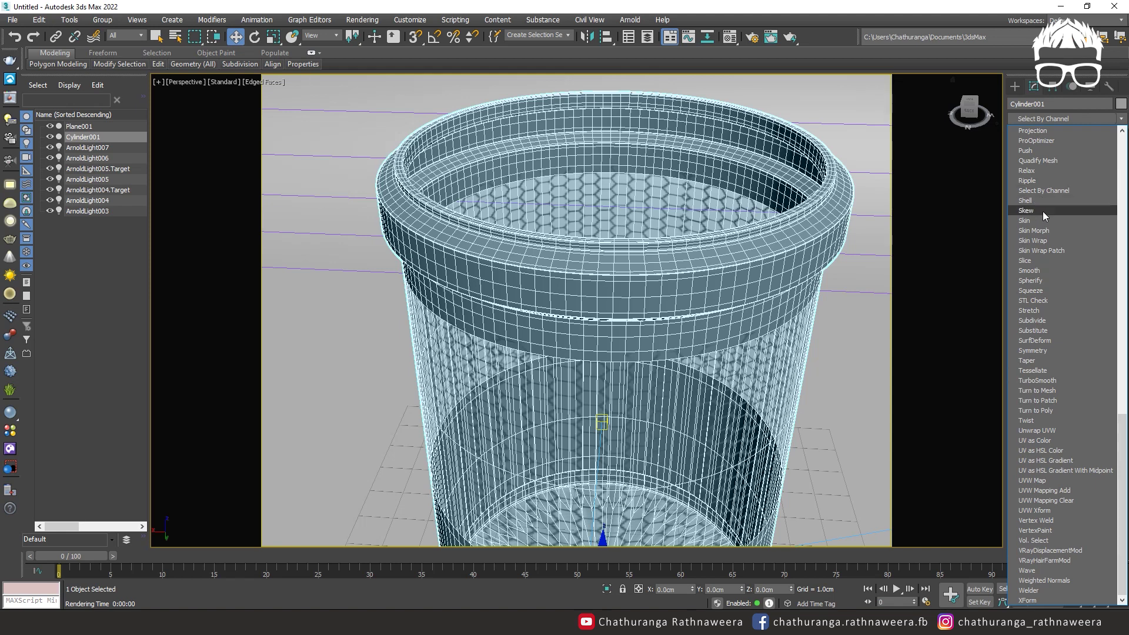
pyautogui.click(1038, 202)
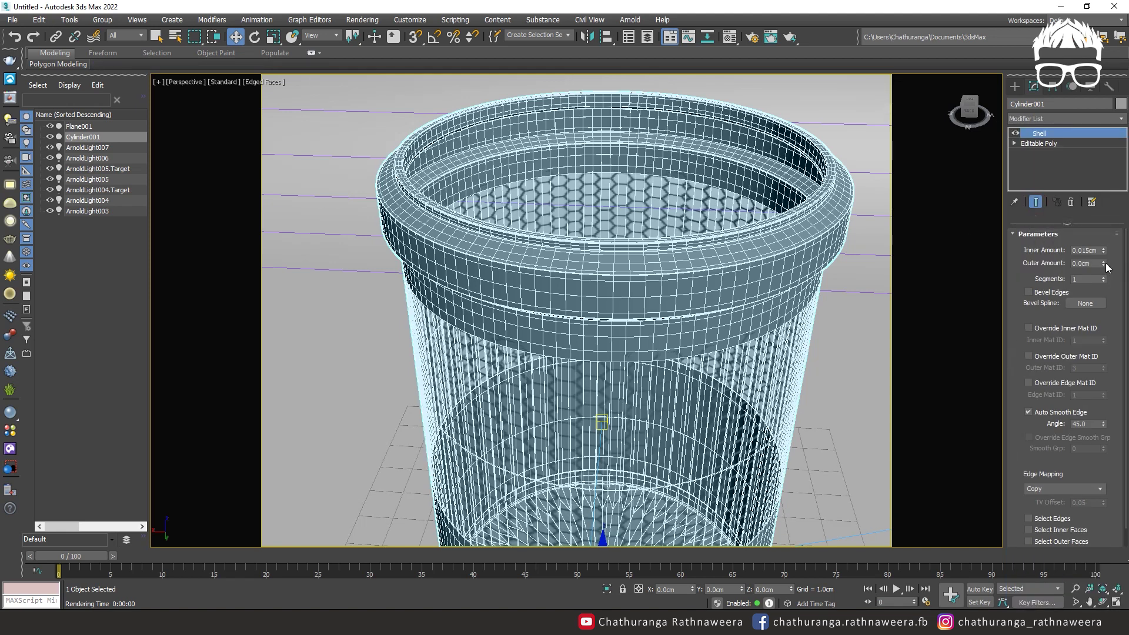
pyautogui.moveTo(1105, 253)
pyautogui.mouseDown()
pyautogui.moveTo(1112, 226)
pyautogui.moveTo(1116, 240)
pyautogui.mouseUp()
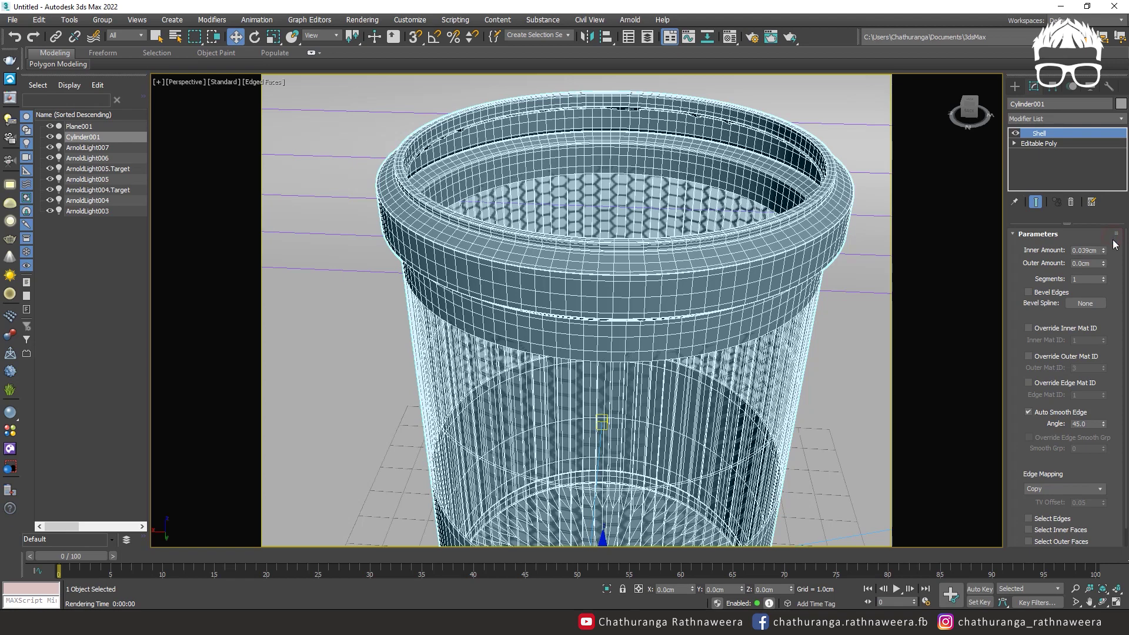
pyautogui.rightClick(1104, 251)
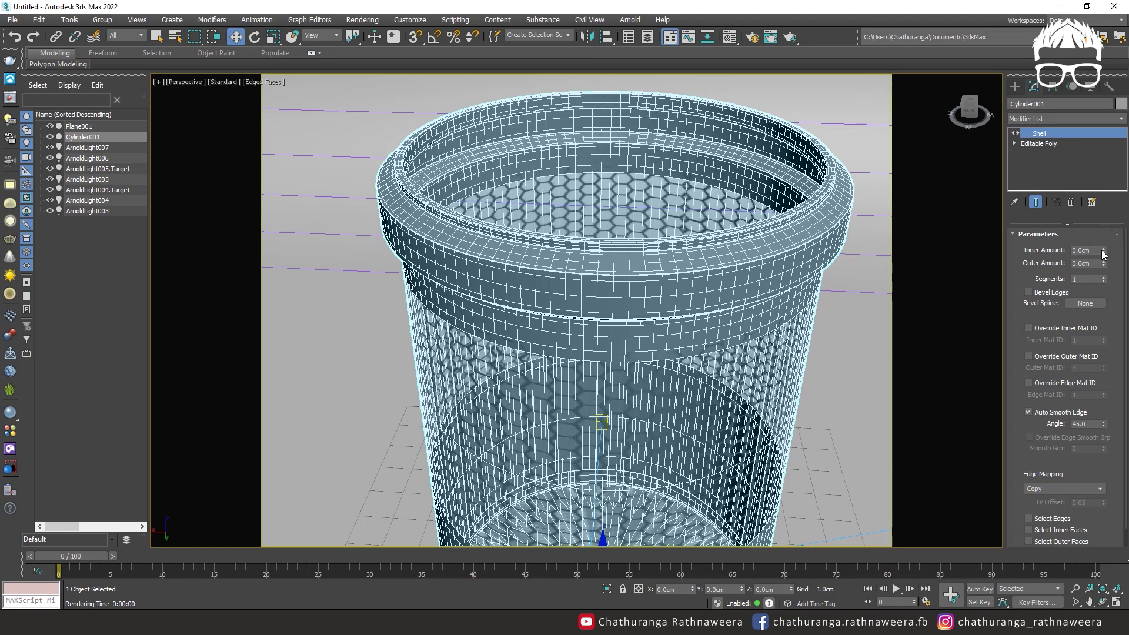
pyautogui.moveTo(1103, 253); pyautogui.dragTo(1113, 237)
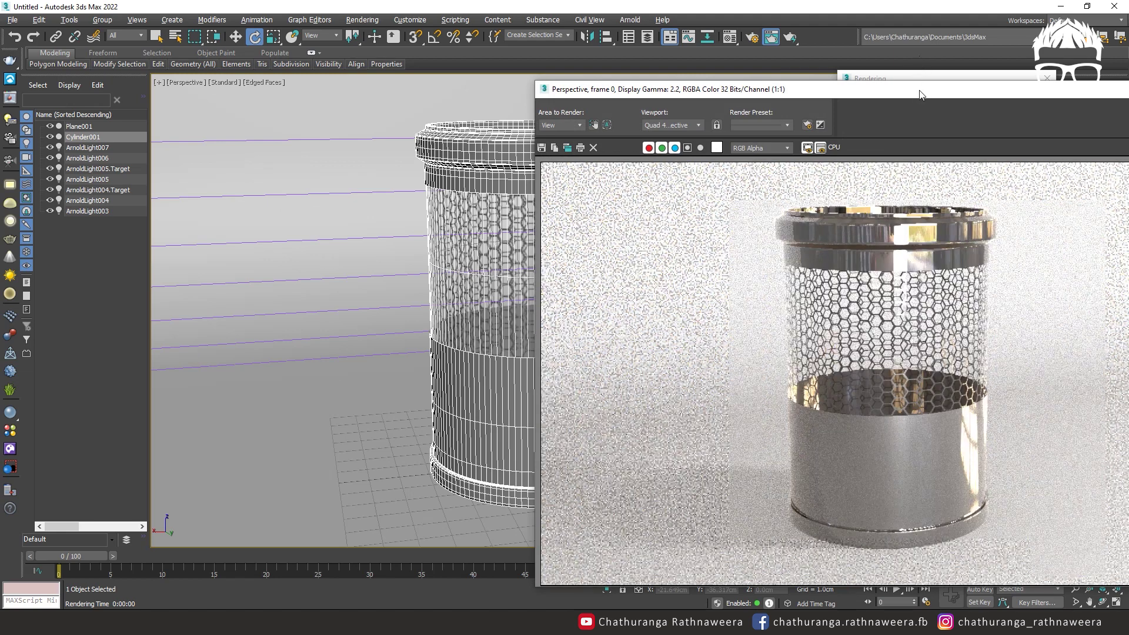
pyautogui.moveTo(907, 92); pyautogui.dragTo(559, 69)
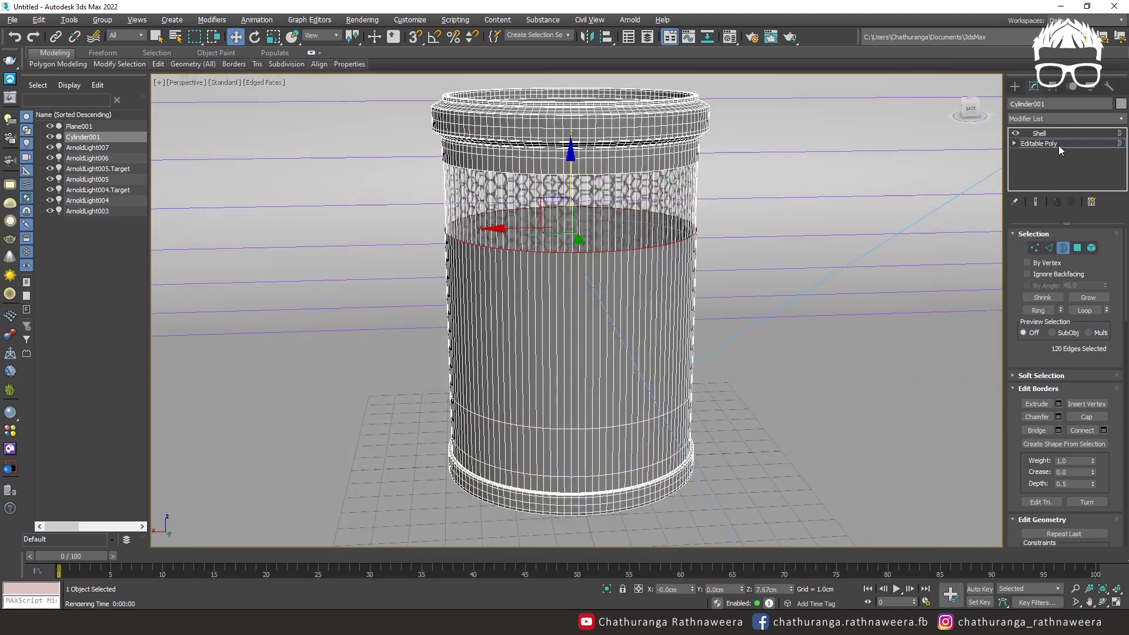
# Step: Select the bin's upper perforated band as an element in Editable Poly
pyautogui.click(1059, 145)
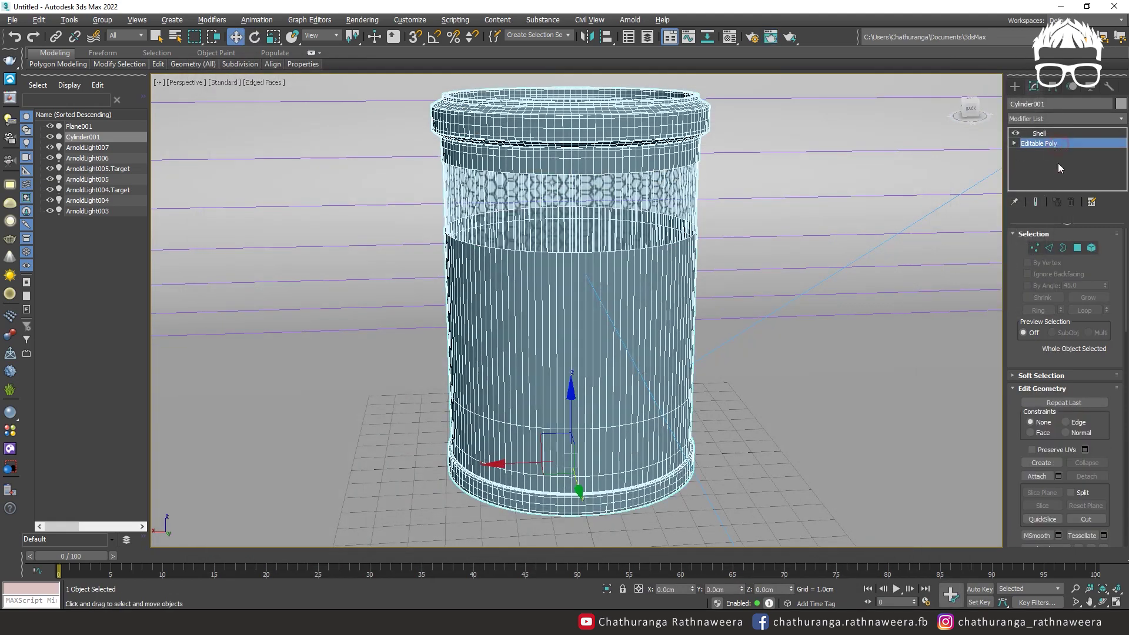
pyautogui.click(1091, 248)
pyautogui.click(643, 201)
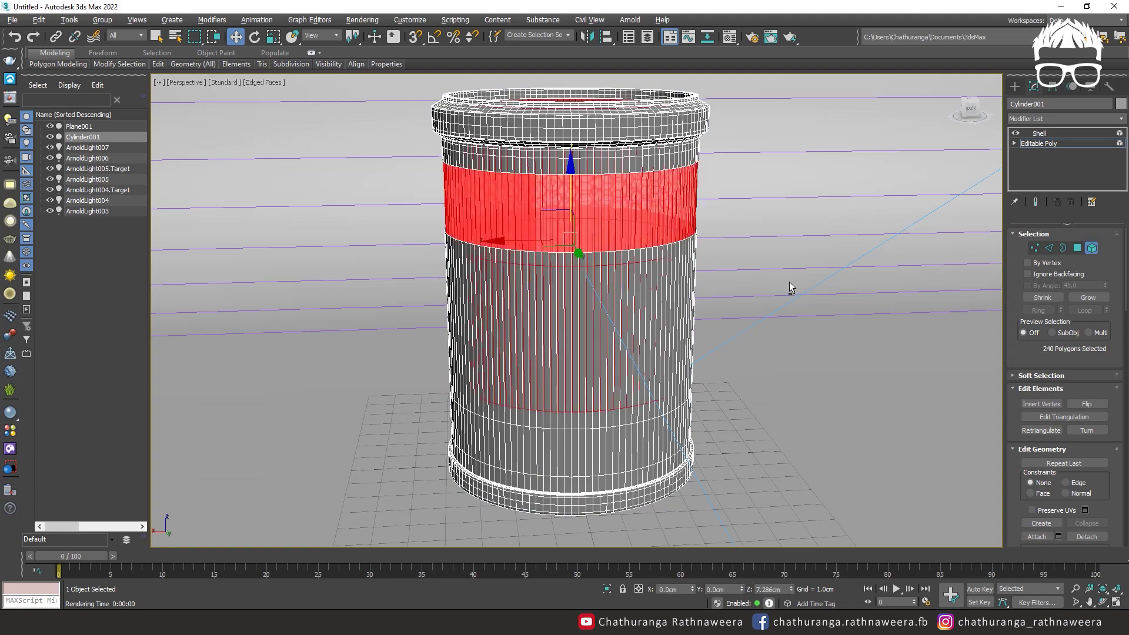
pyautogui.moveTo(790, 284)
pyautogui.keyDown('alt'); pyautogui.mouseDown(button='middle')
pyautogui.moveTo(791, 320)
pyautogui.moveTo(800, 287)
pyautogui.mouseUp(button='middle'); pyautogui.keyUp('alt')
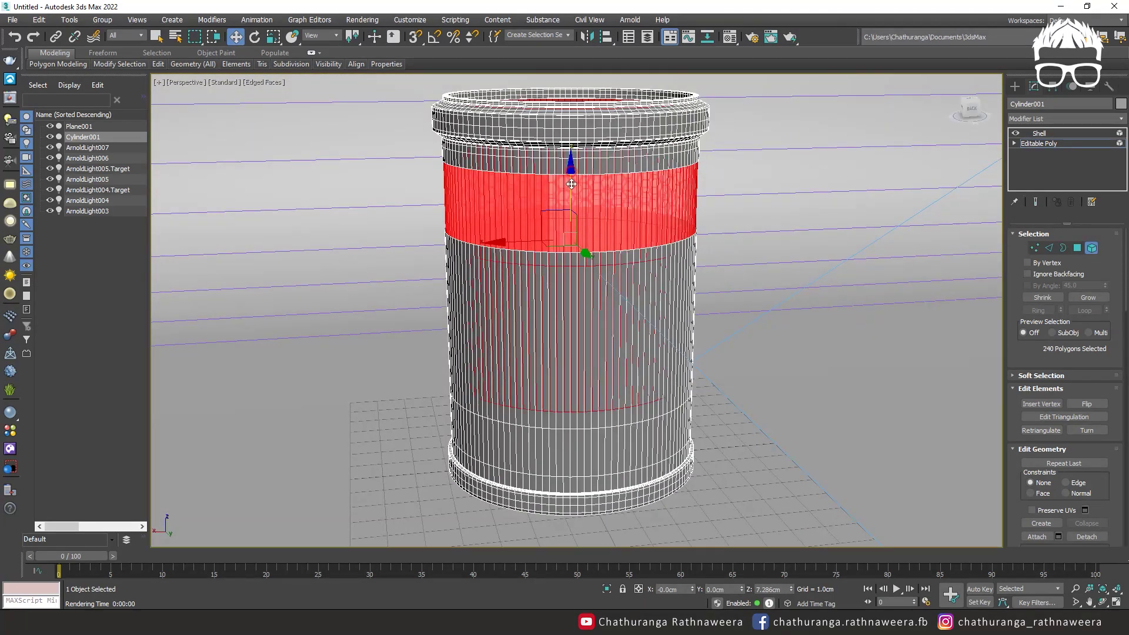
pyautogui.moveTo(571, 184); pyautogui.dragTo(570, 216)
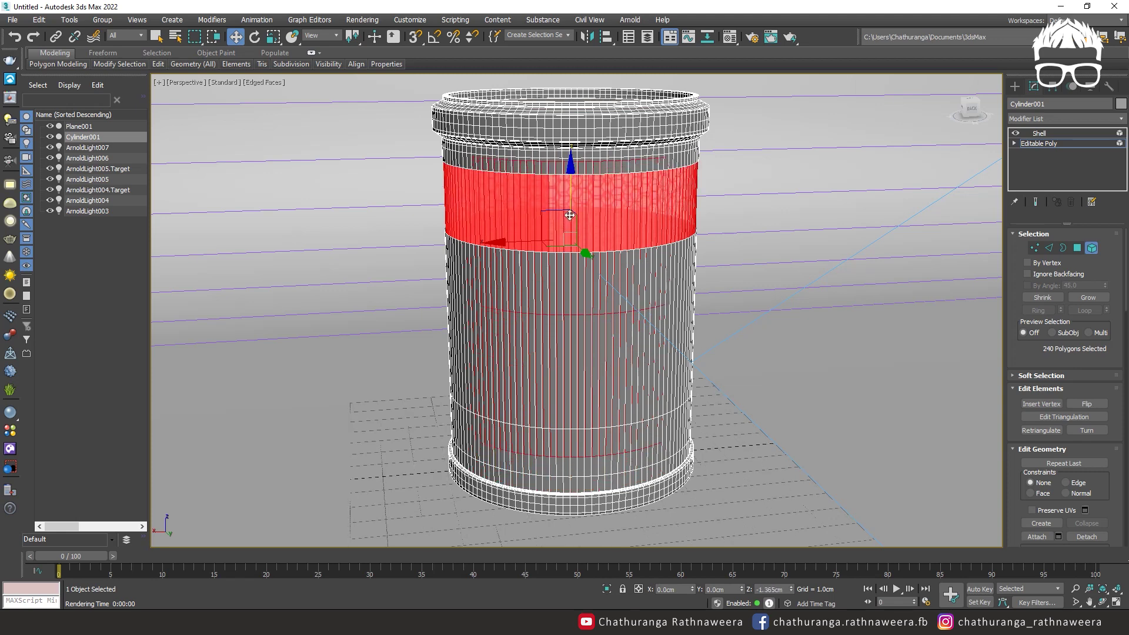
pyautogui.keyDown('alt'); pyautogui.moveTo(730, 231); pyautogui.dragTo(737, 220, button='middle'); pyautogui.keyUp('alt')
# Step: Add a Box UVW Map modifier and scale its gizmo down to 53%
pyautogui.click(1043, 120)
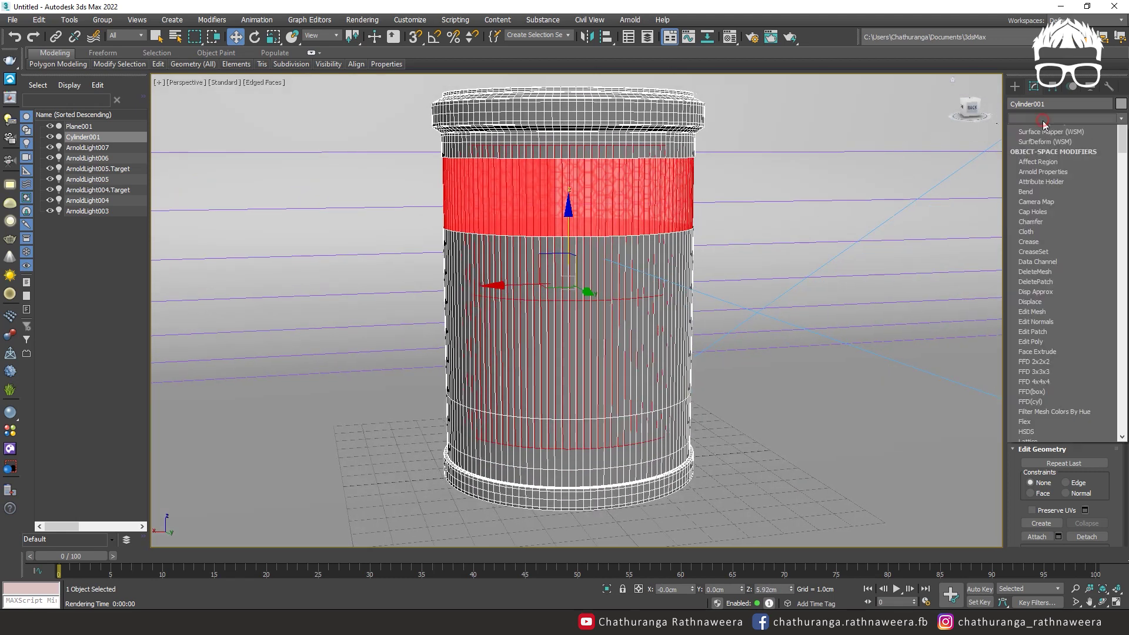
pyautogui.press('u')
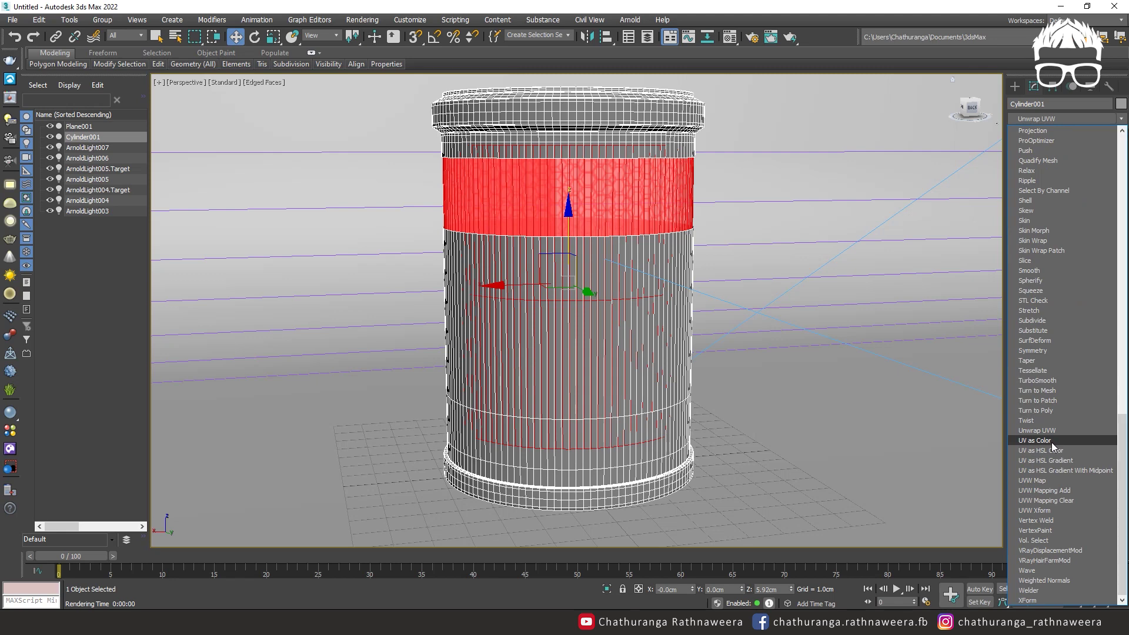
pyautogui.click(1048, 480)
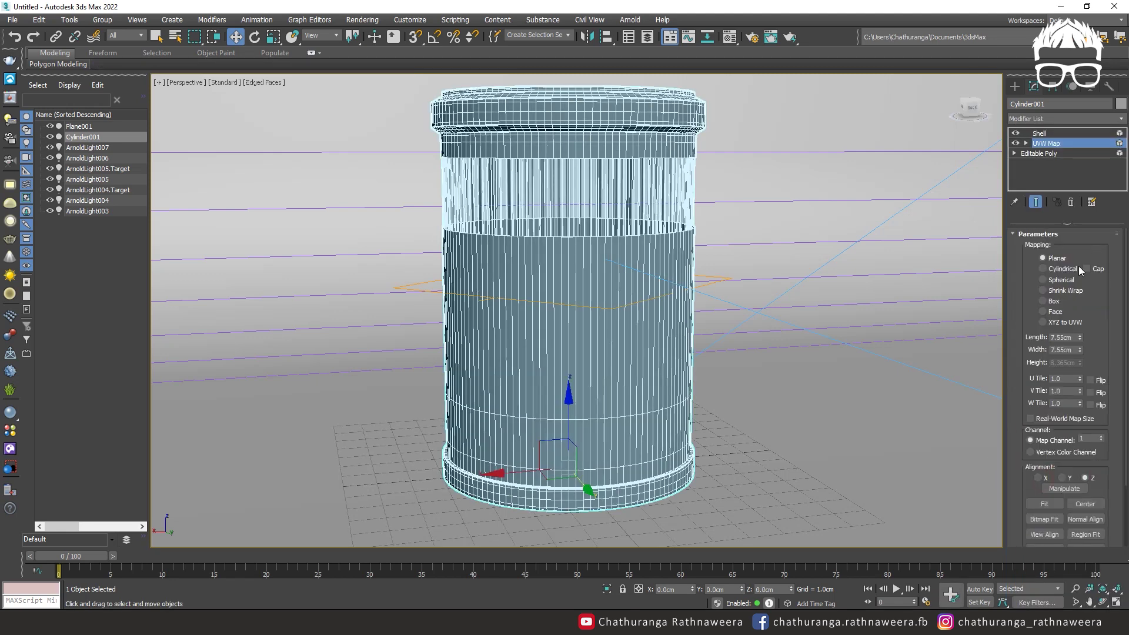
pyautogui.click(1056, 301)
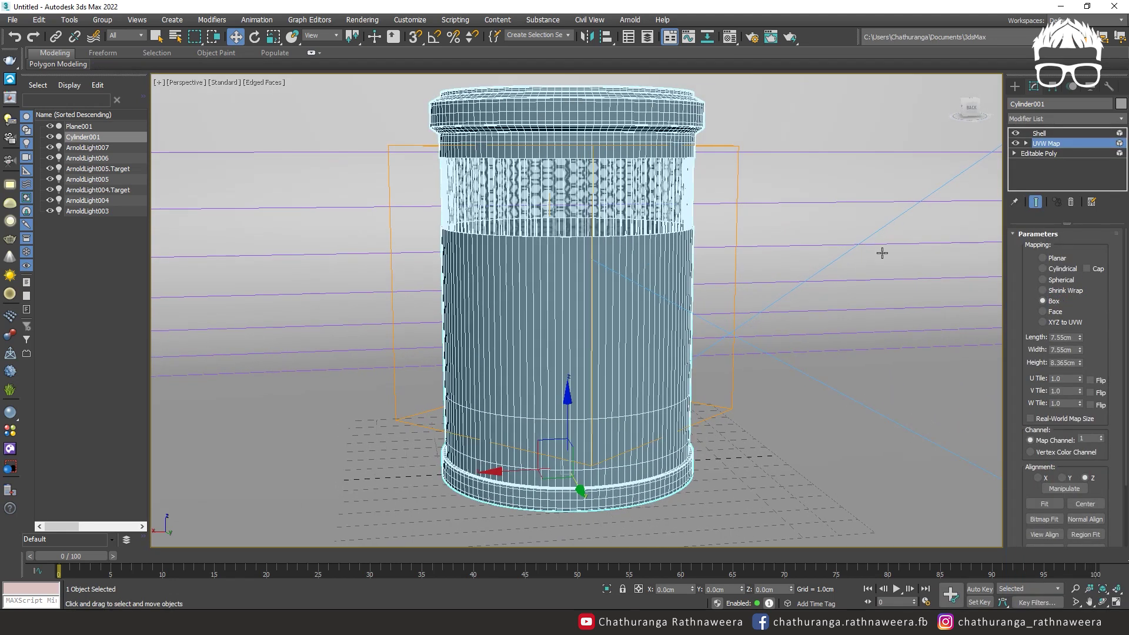
pyautogui.click(1026, 143)
pyautogui.click(1044, 154)
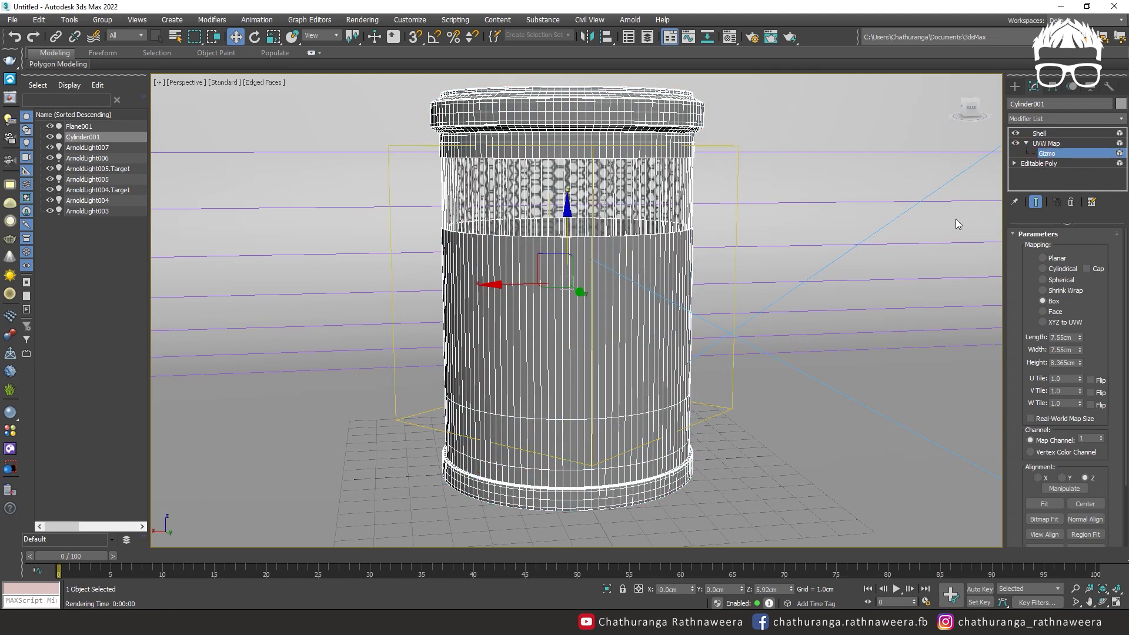
pyautogui.press('r')
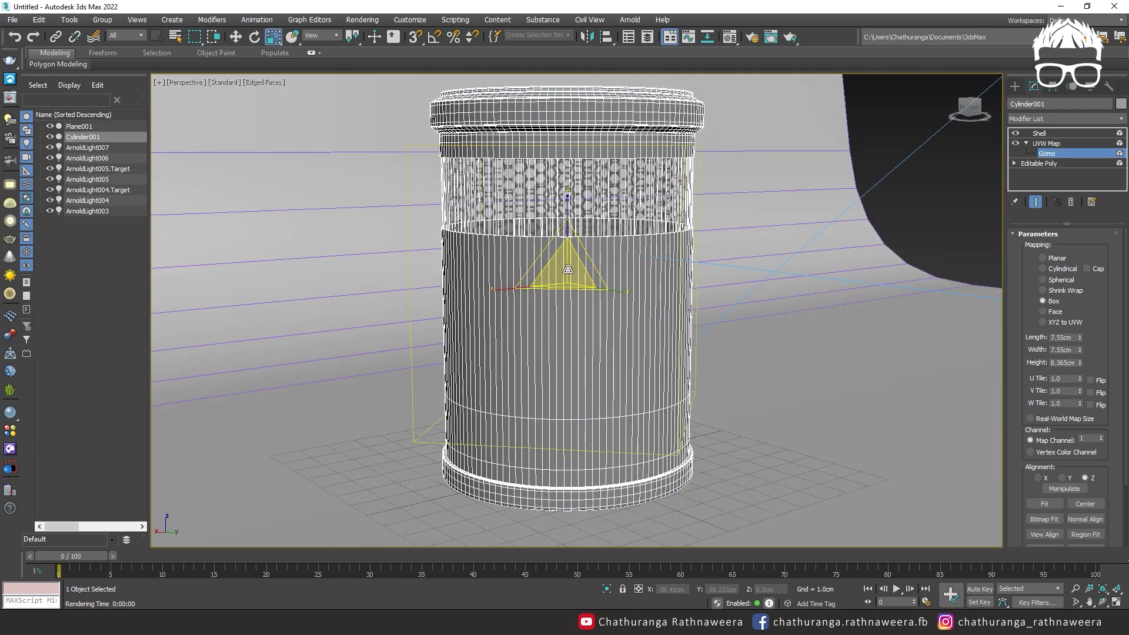
pyautogui.moveTo(573, 265)
pyautogui.mouseDown()
pyautogui.moveTo(544, 294)
pyautogui.moveTo(542, 318)
pyautogui.moveTo(558, 280)
pyautogui.mouseUp()
# Step: Render the bin to check the smaller hexagon perforations
pyautogui.hotkey('shift', 'q')
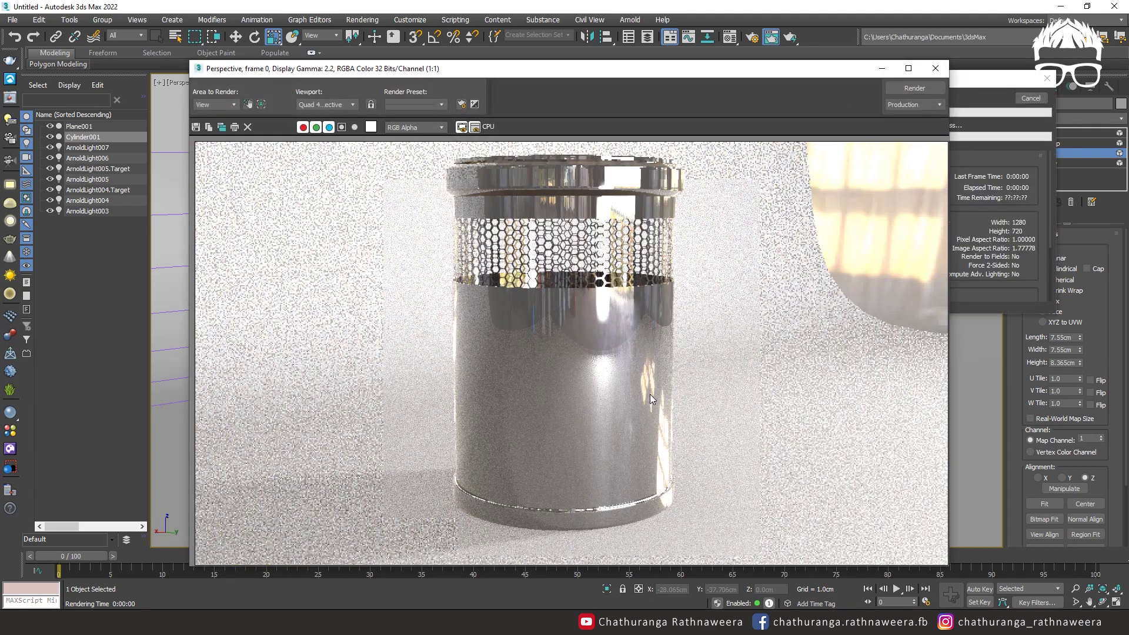
pyautogui.click(940, 68)
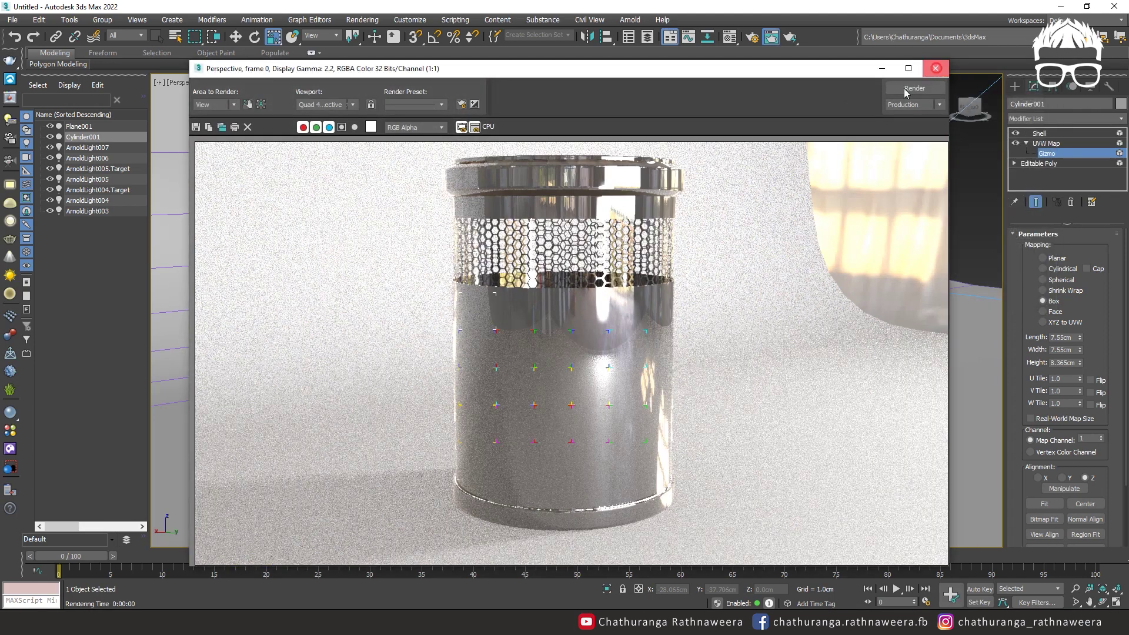
pyautogui.hotkey('shift', 'q')
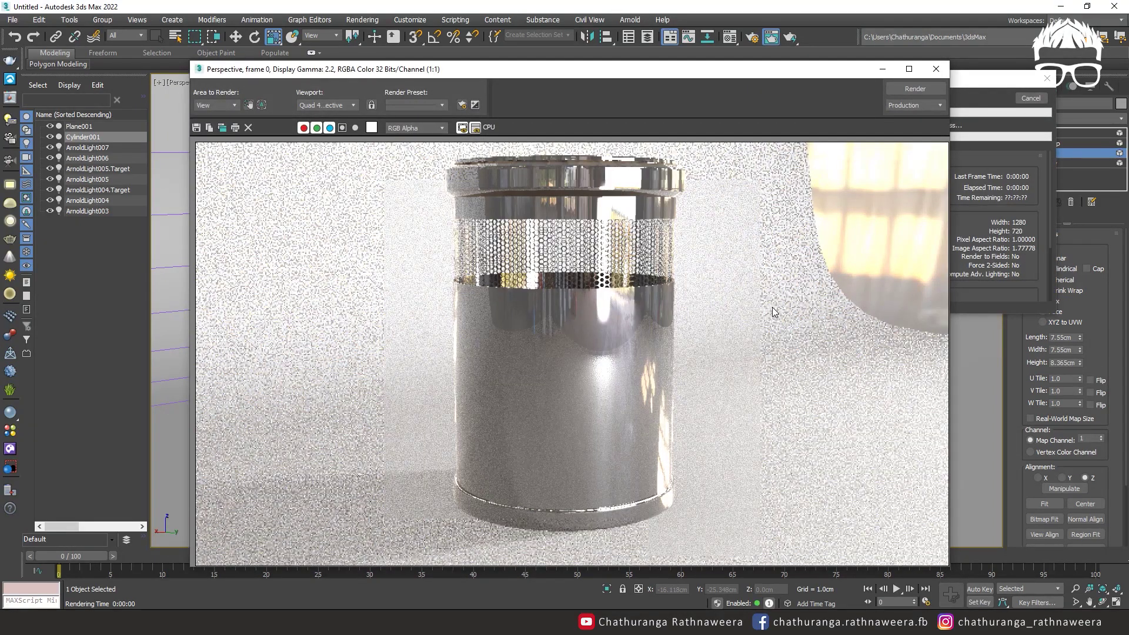
pyautogui.click(936, 69)
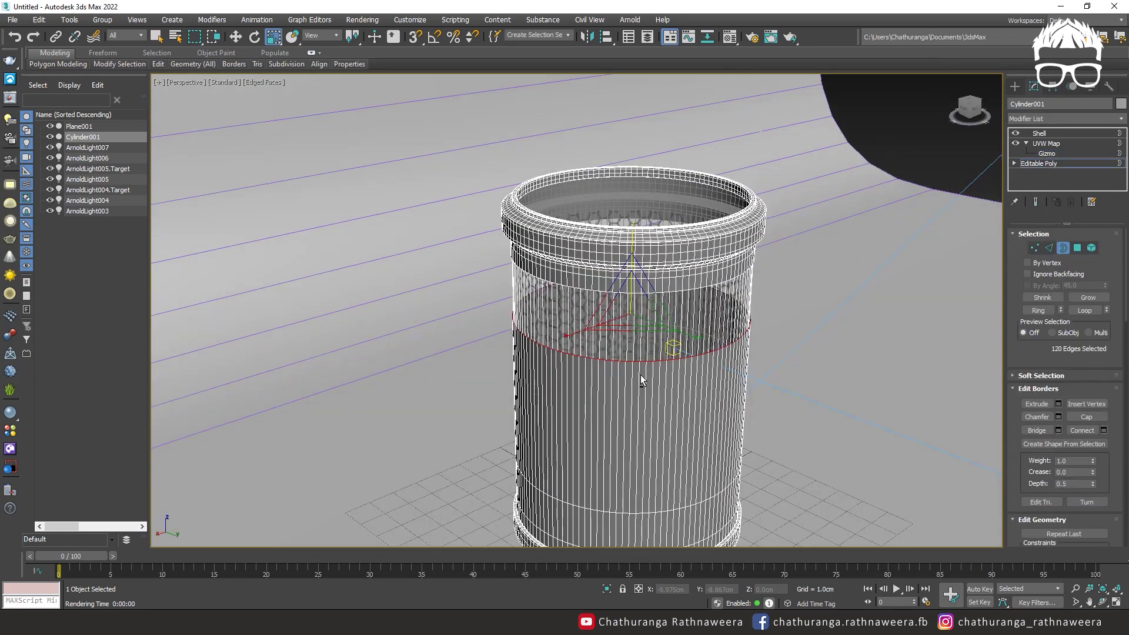
pyautogui.scroll(3, 640, 375)
# Step: Shift-scale the open top border to 97% to form a thin inner rim ring
pyautogui.scroll(5, 613, 361)
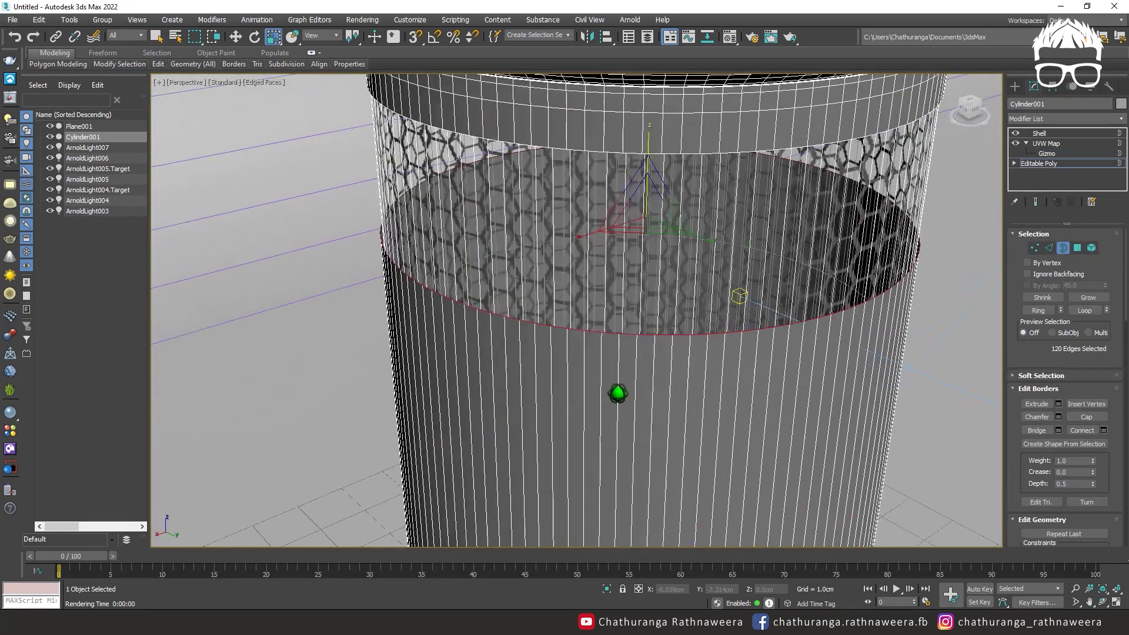
pyautogui.press('r')
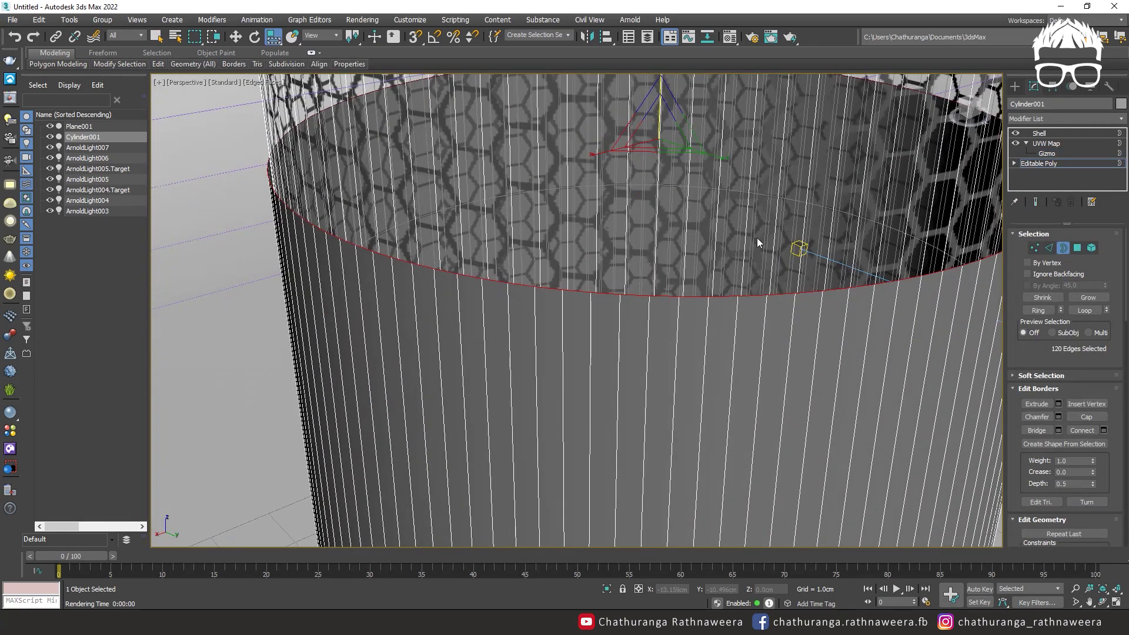
pyautogui.moveTo(744, 258); pyautogui.dragTo(701, 314, button='middle')
pyautogui.keyDown('shift'); pyautogui.moveTo(621, 167); pyautogui.dragTo(639, 153); pyautogui.keyUp('shift')
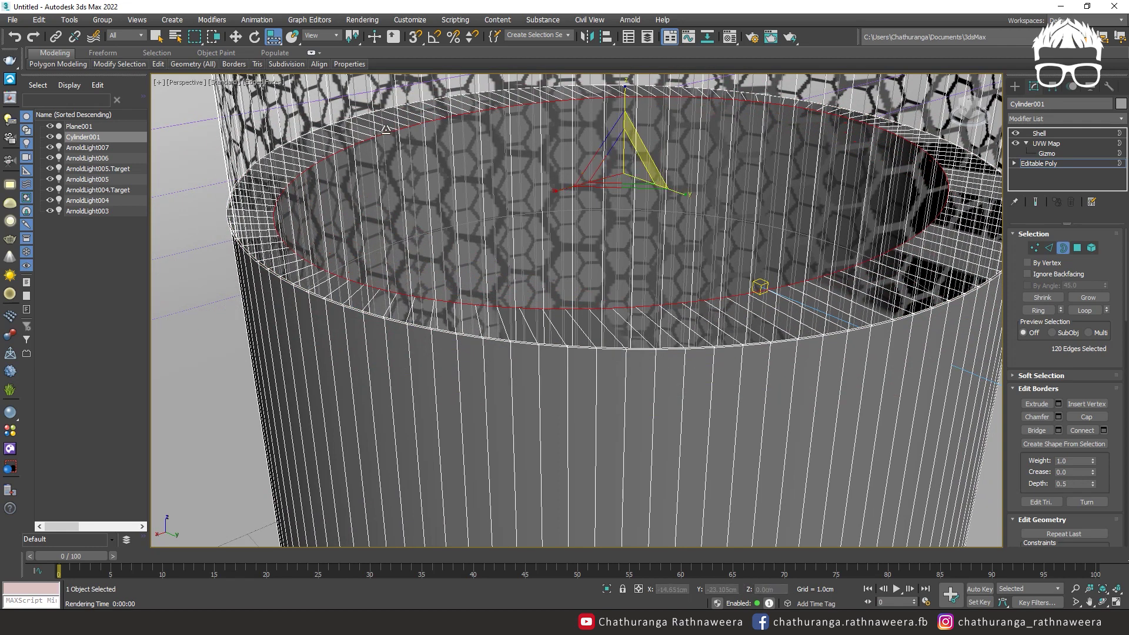
pyautogui.hotkey('ctrl', 'z')
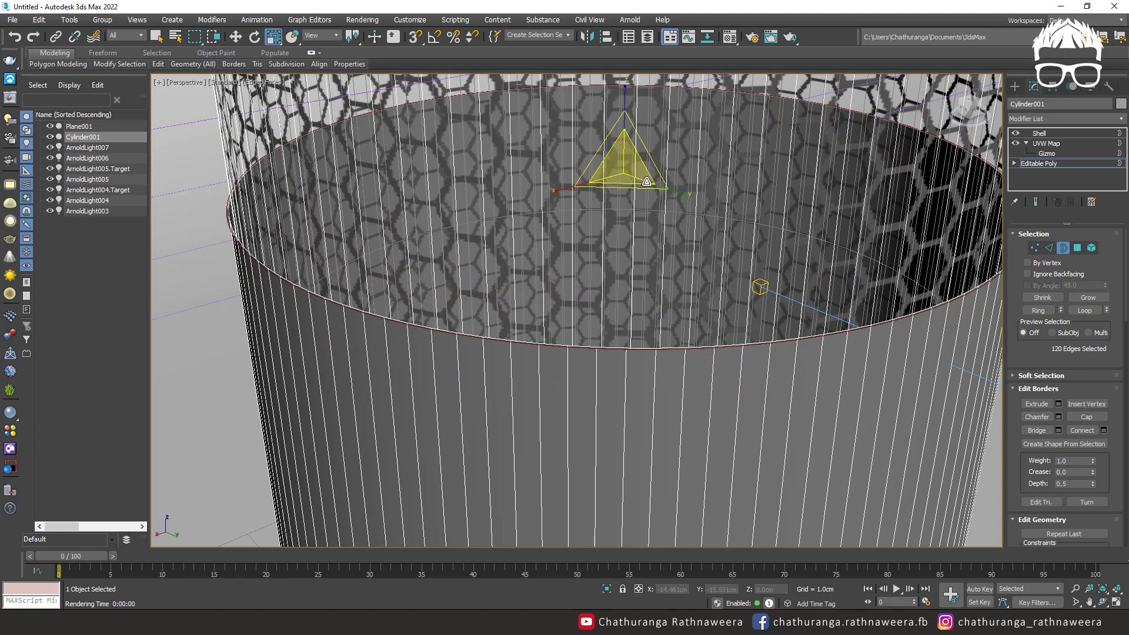
pyautogui.keyDown('shift'); pyautogui.moveTo(615, 163); pyautogui.dragTo(610, 167); pyautogui.keyUp('shift')
pyautogui.press('w')
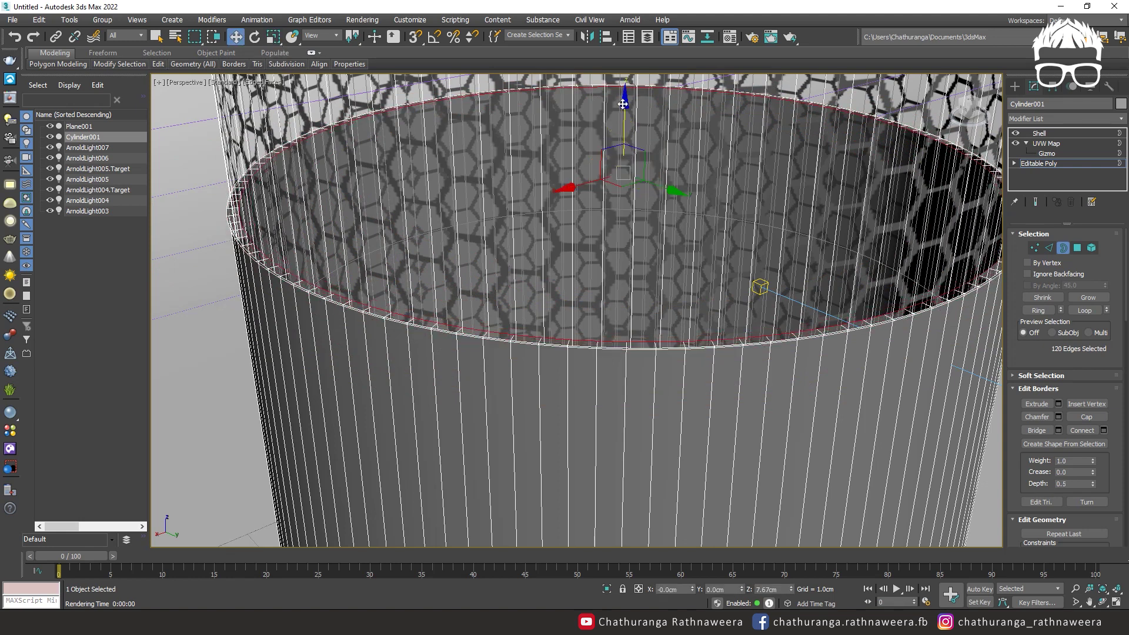